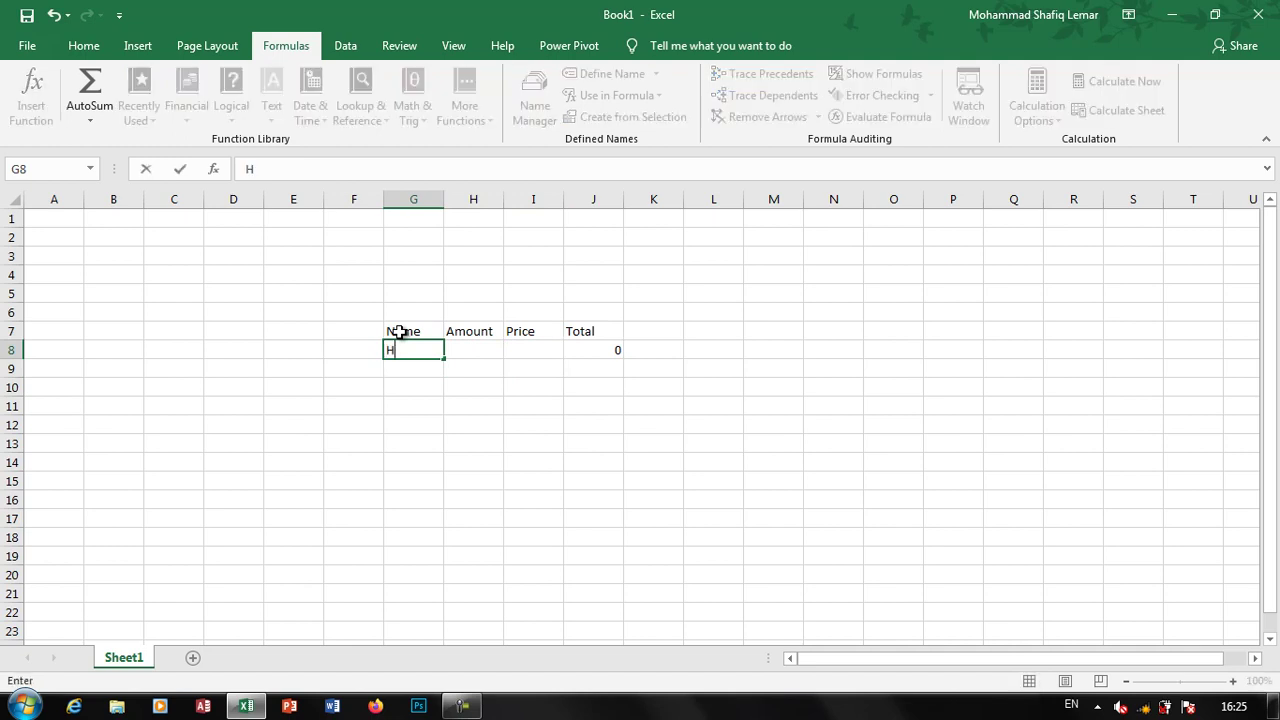
# Enter the HDD row in G8 with Amount 5 and Price 500
pyautogui.write('DD')
pyautogui.press('Tab')
pyautogui.write('5')
pyautogui.press('Tab')
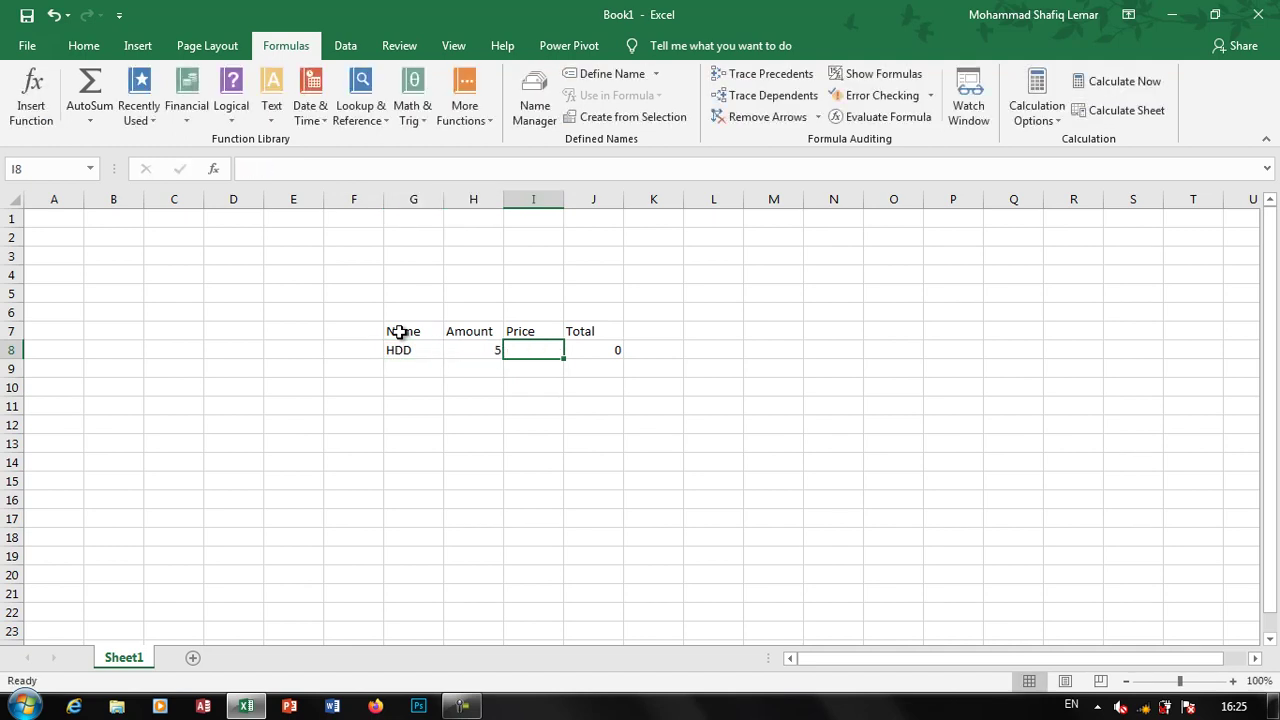
pyautogui.write('500')
pyautogui.press('Tab')
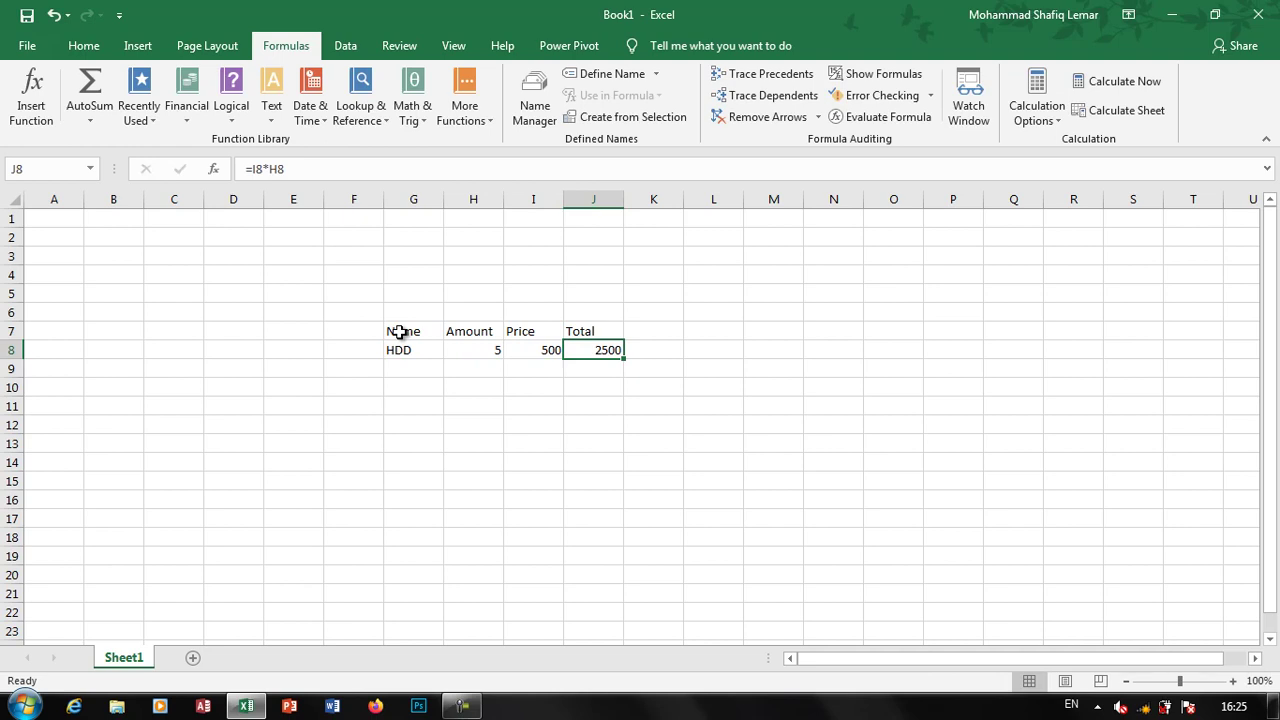
# Change HDD's Amount in H8 to 1
pyautogui.click(478, 349)
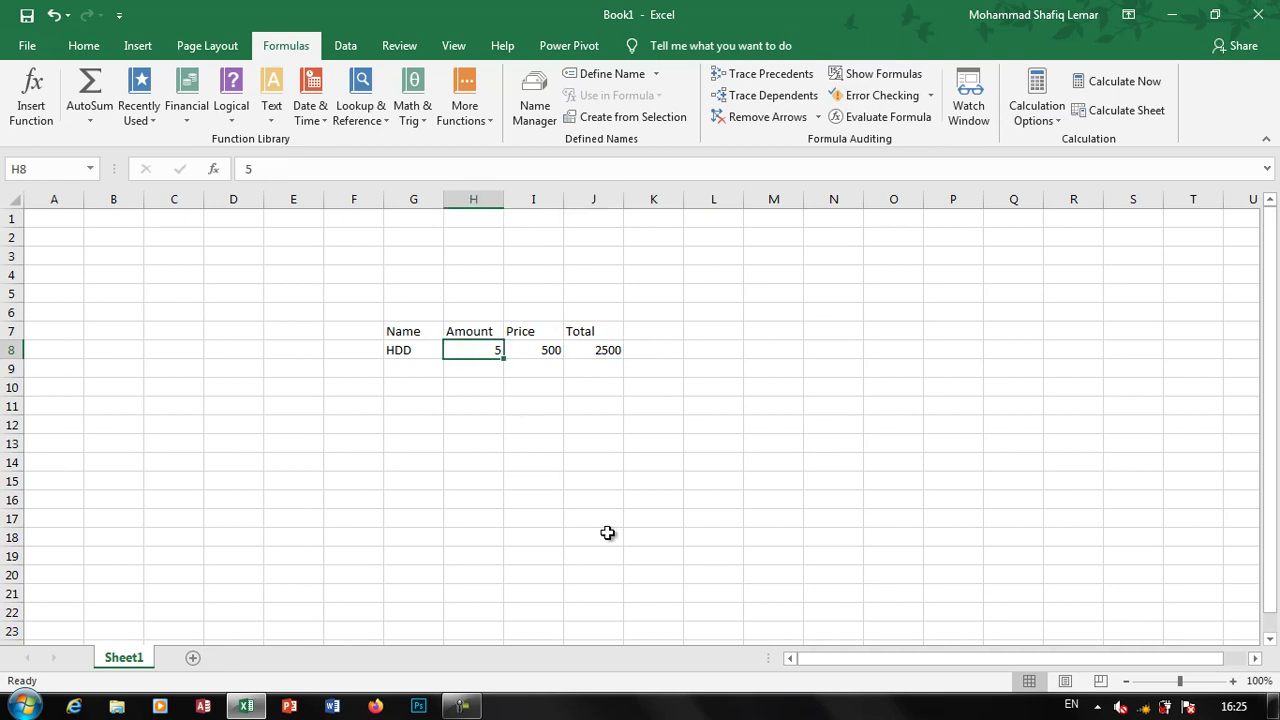
pyautogui.write('1')
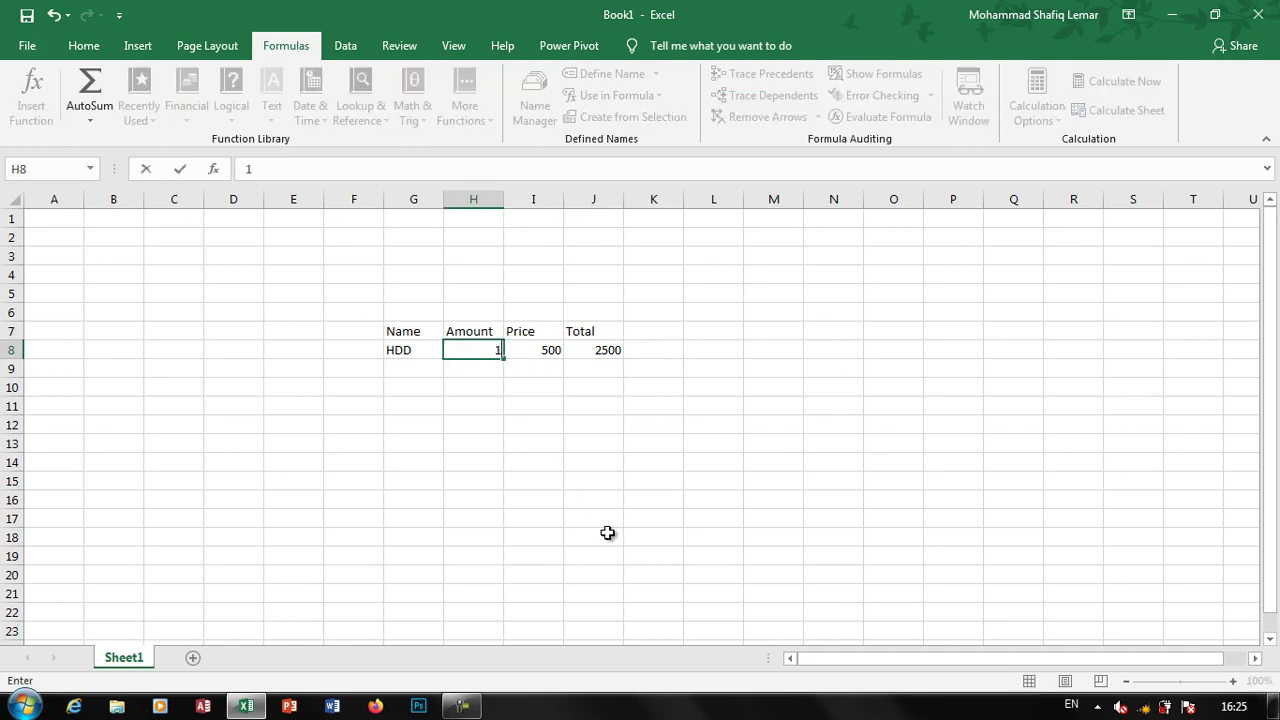
pyautogui.click(607, 533)
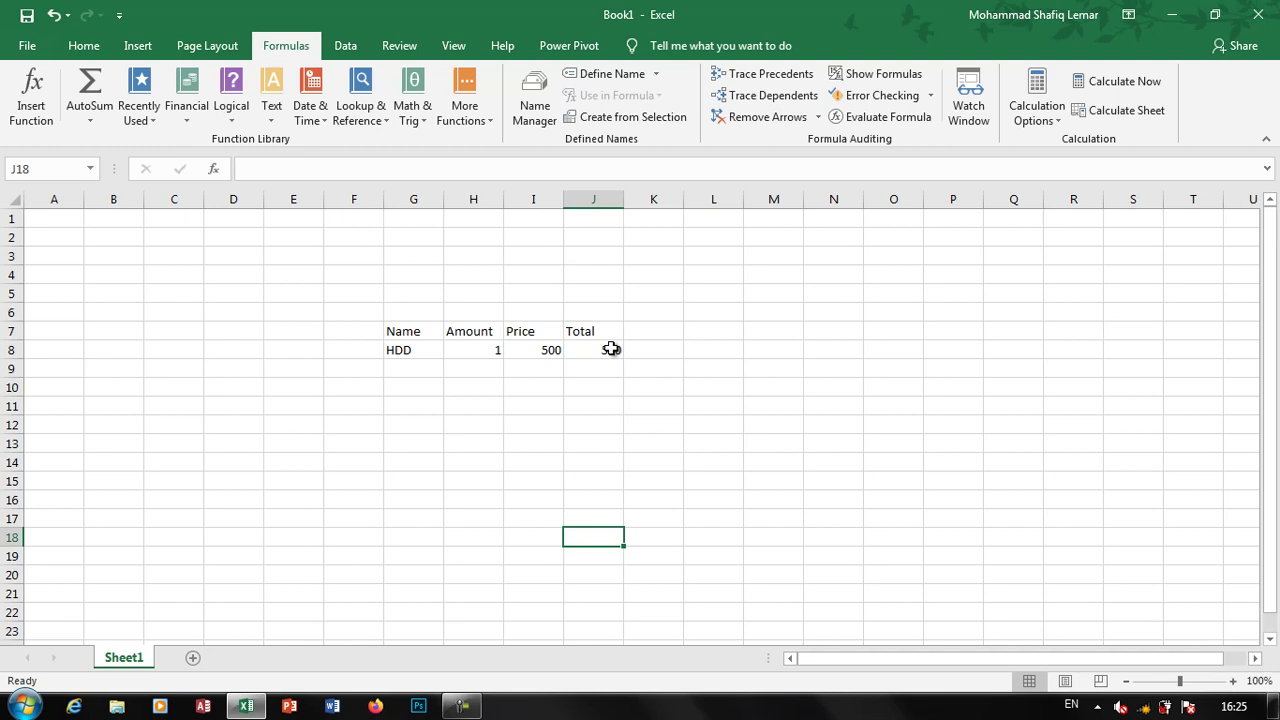
# Set the workbook's Calculation Options to Manual on the Formulas tab
pyautogui.click(1034, 120)
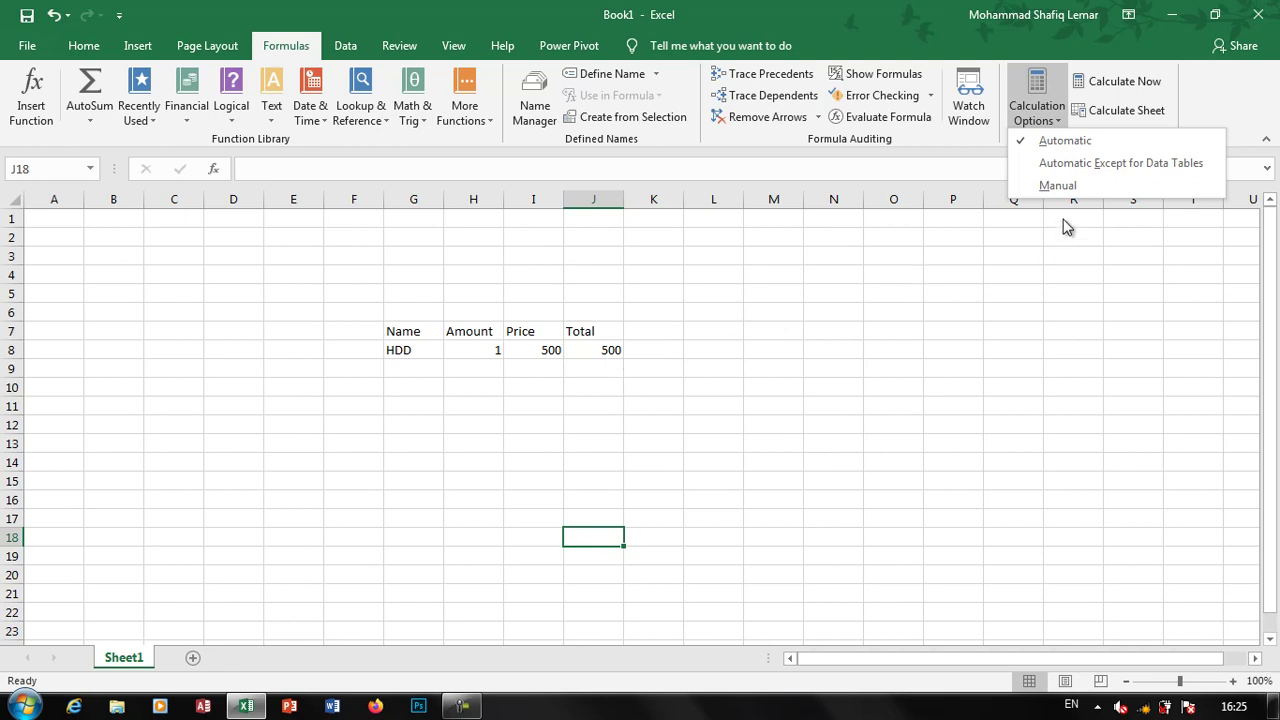
pyautogui.click(1057, 186)
pyautogui.click(545, 440)
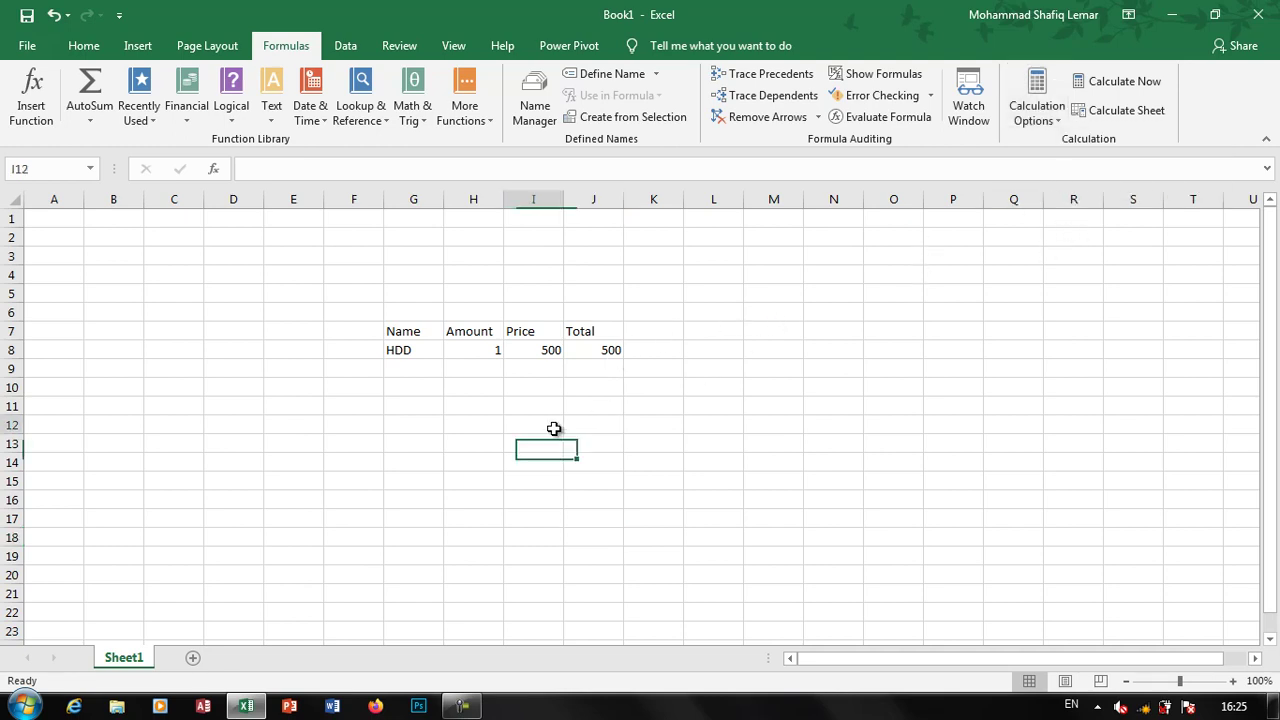
# Change HDD's Amount to 10 and recalculate the sheet
pyautogui.click(480, 395)
pyautogui.click(487, 347)
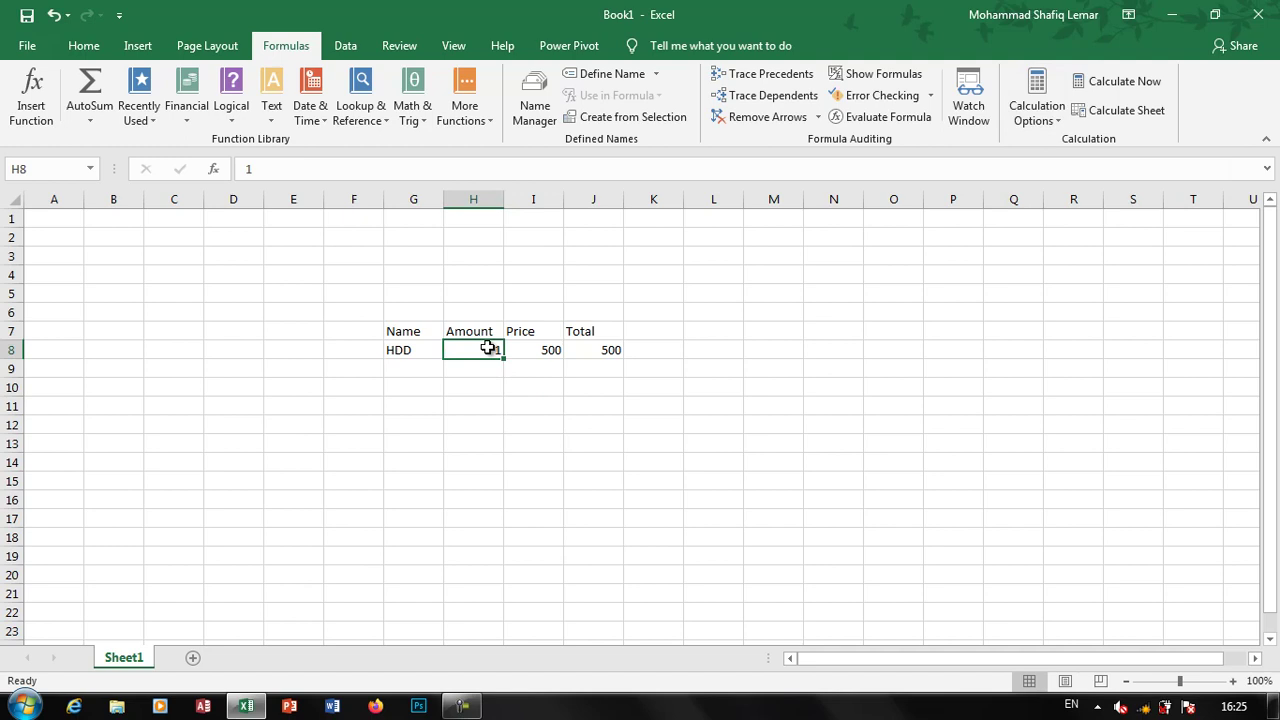
pyautogui.write('1')
pyautogui.click(500, 405)
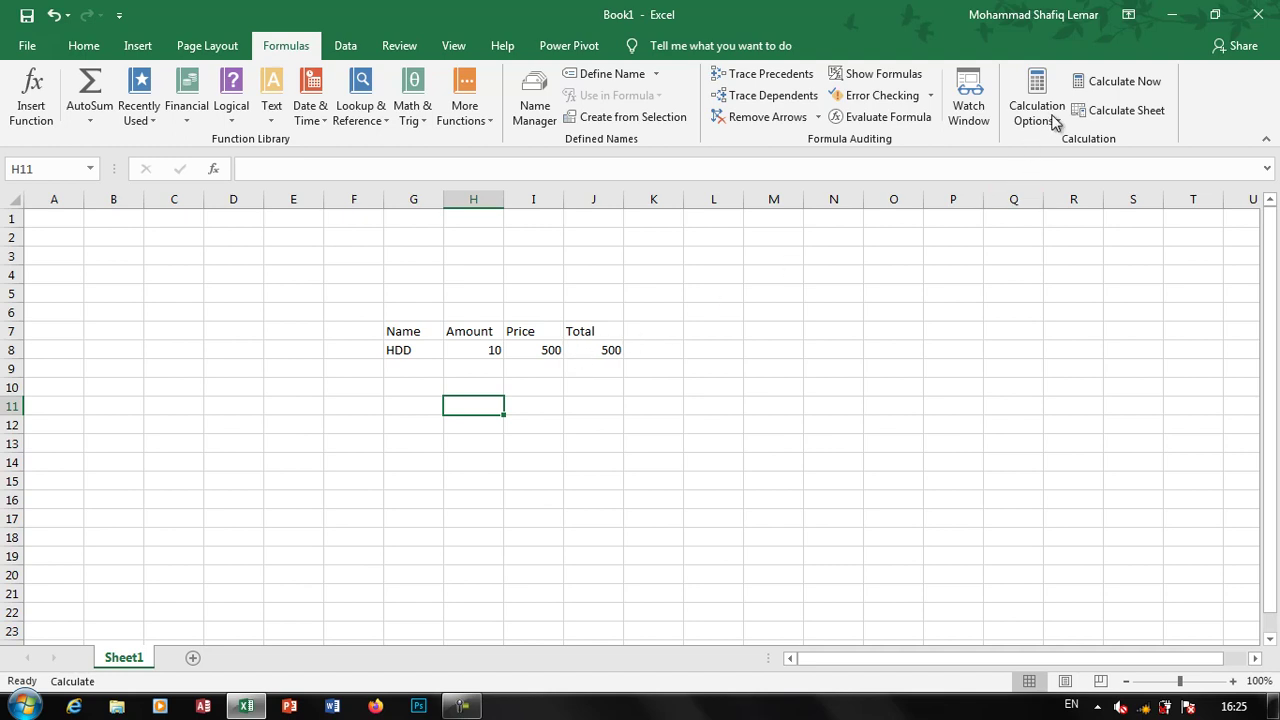
pyautogui.click(1115, 87)
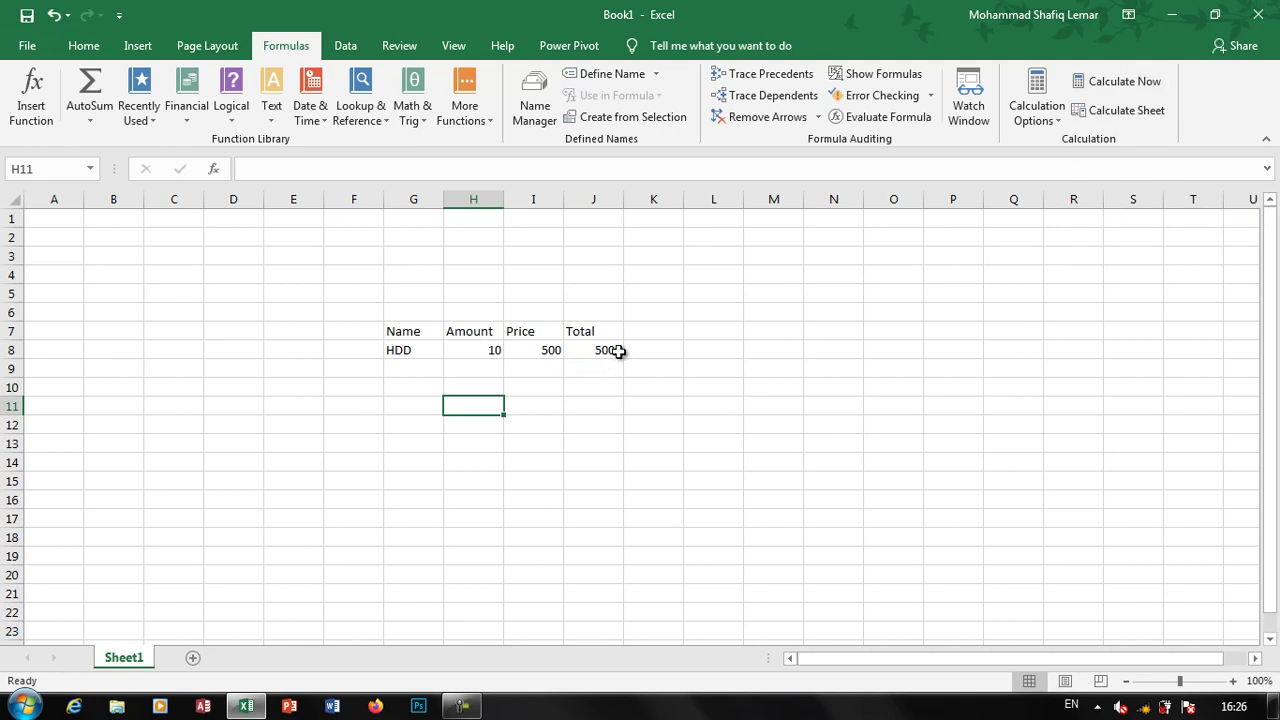
# Change HDD's Price in I8 to 400
pyautogui.click(551, 349)
pyautogui.write('4')
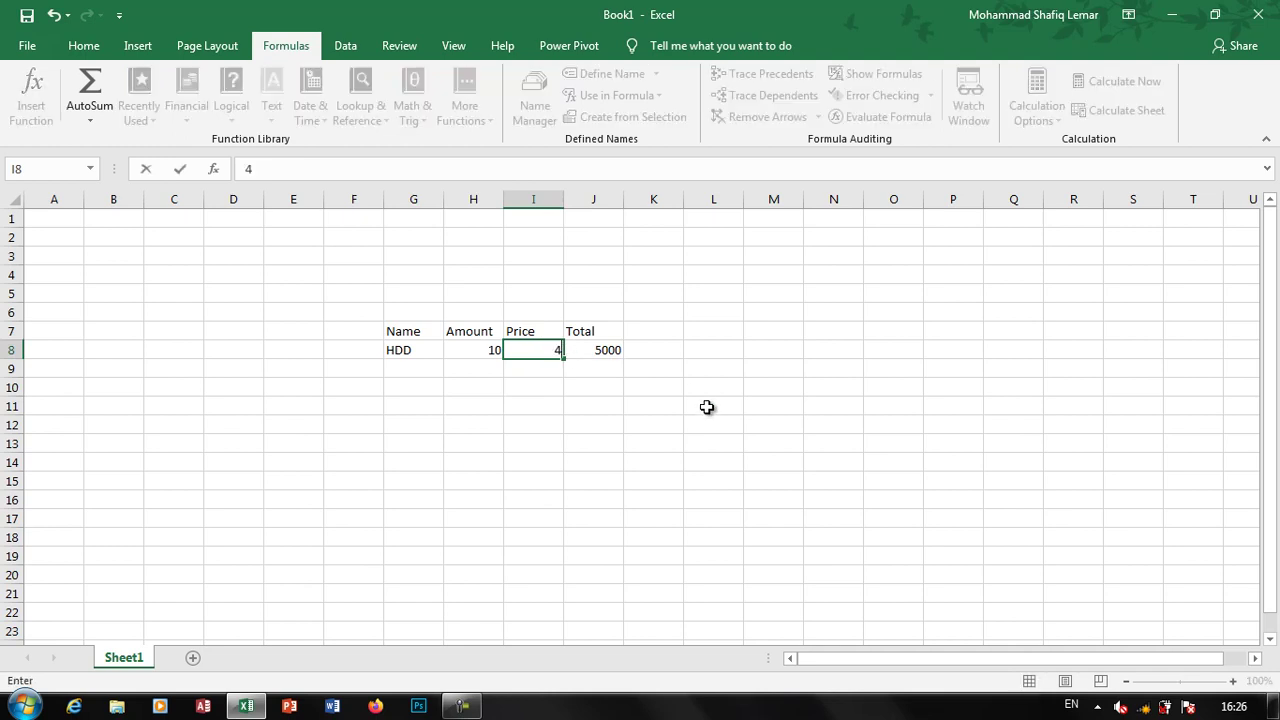
pyautogui.click(707, 407)
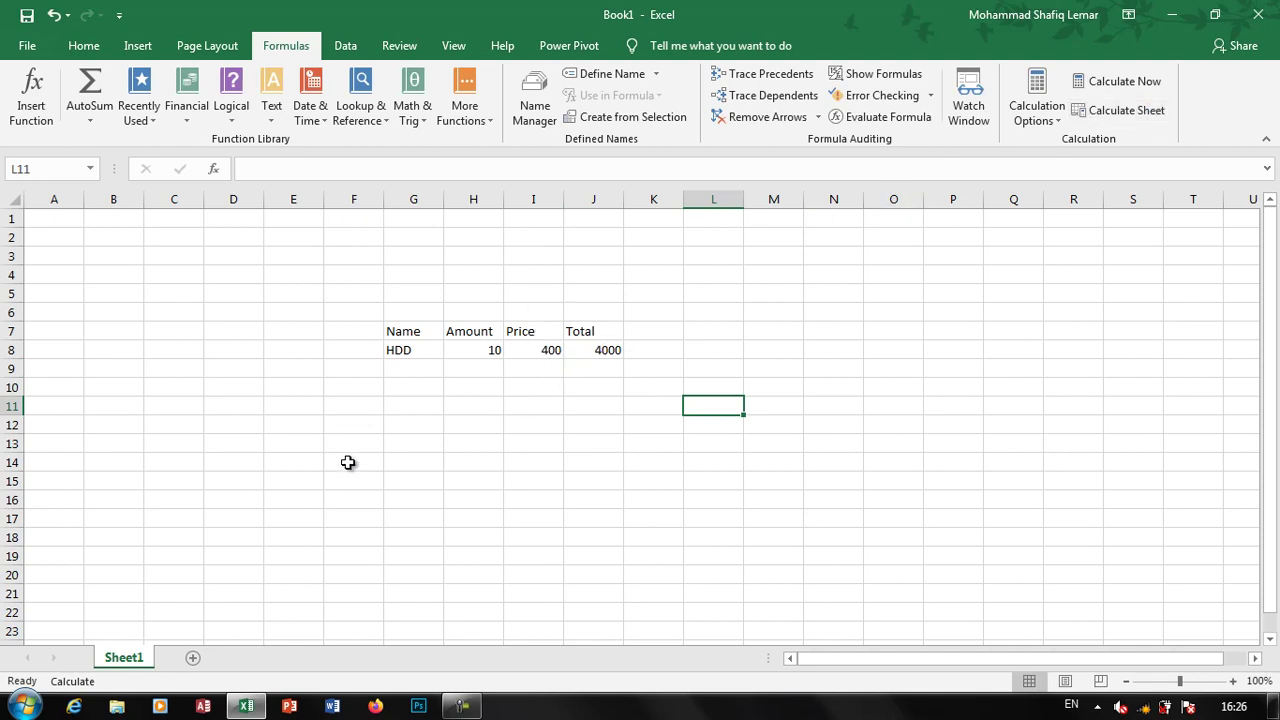
# Enter 1 in F15 and G15, and the formula =F15*G15 in H15
pyautogui.click(380, 479)
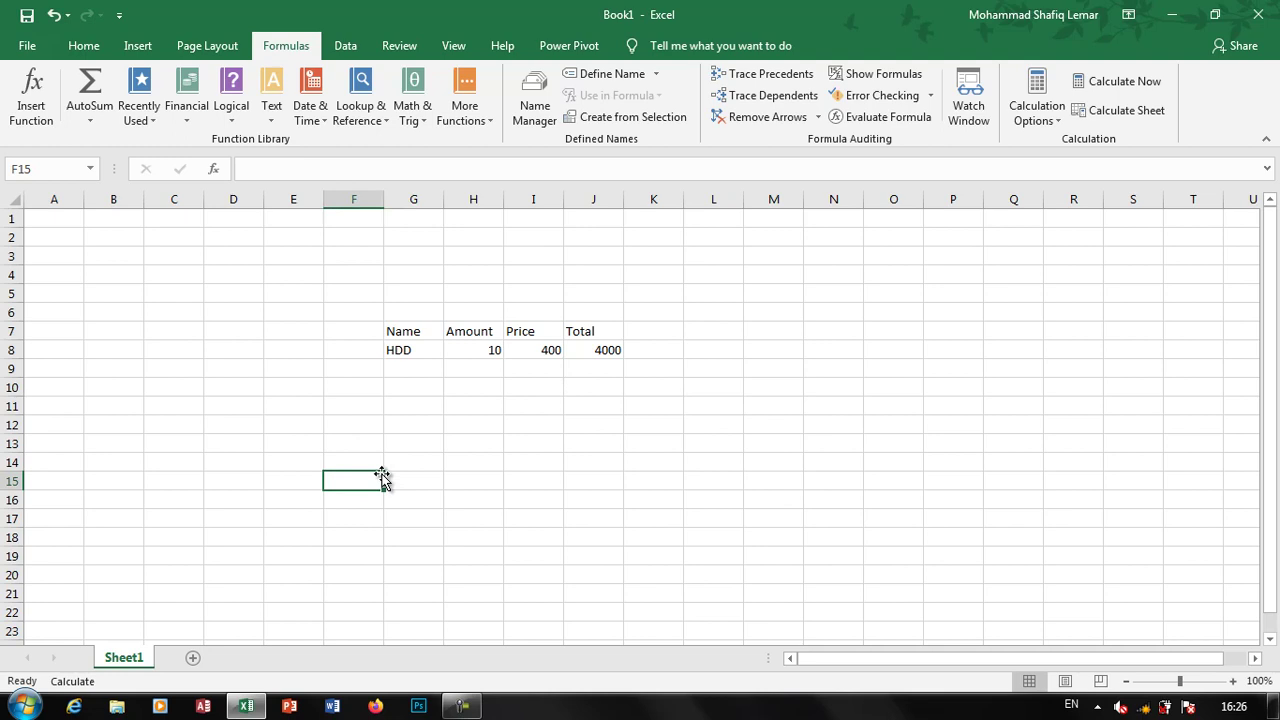
pyautogui.write('1')
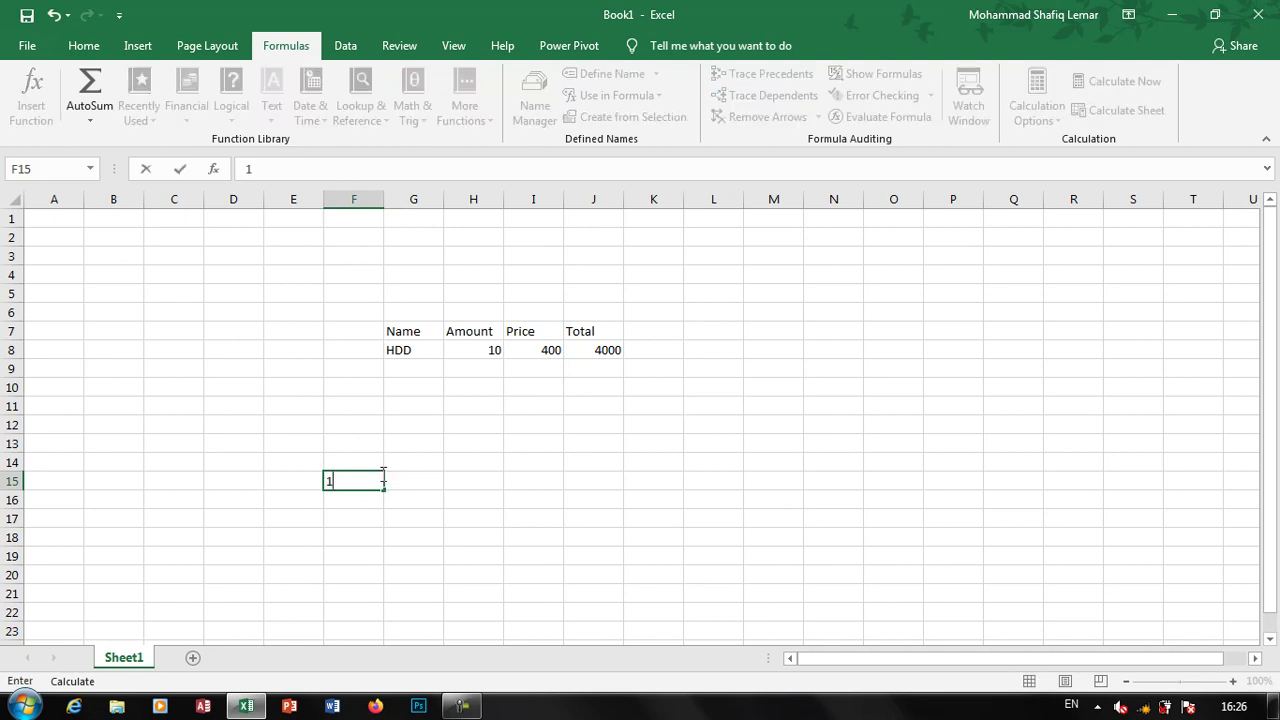
pyautogui.press('Tab')
pyautogui.write('1')
pyautogui.press('Tab')
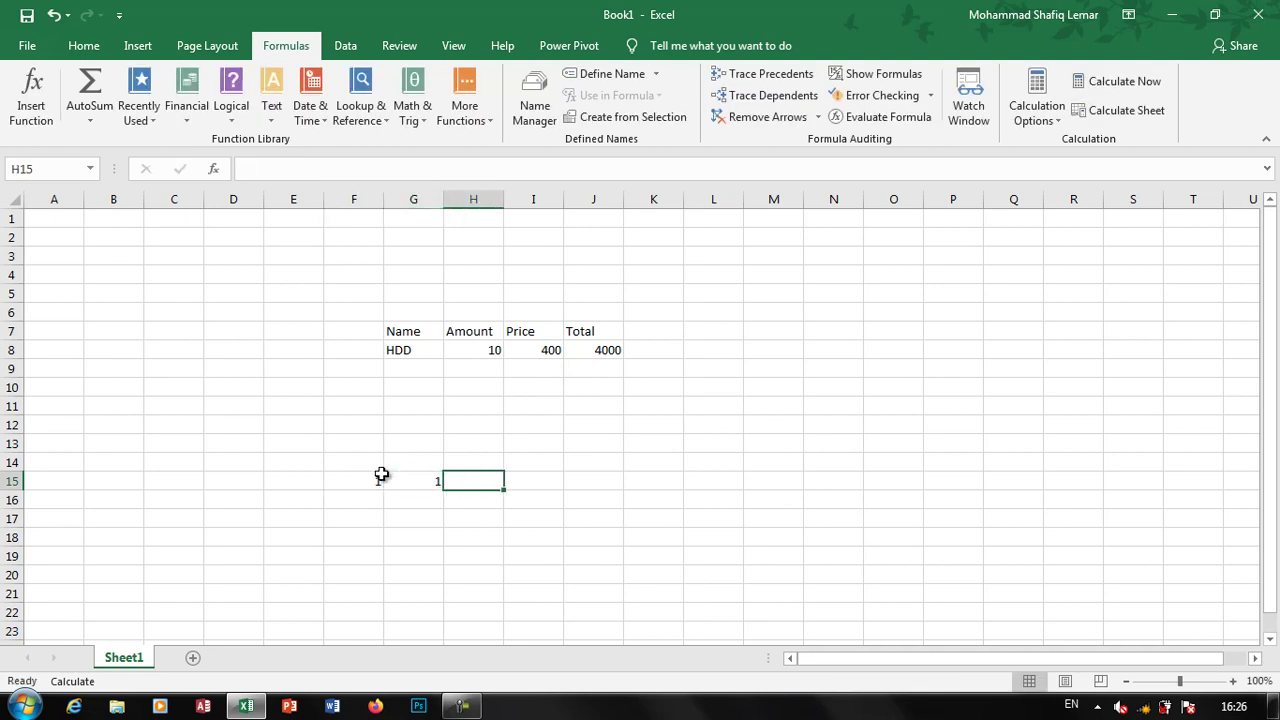
pyautogui.write('=')
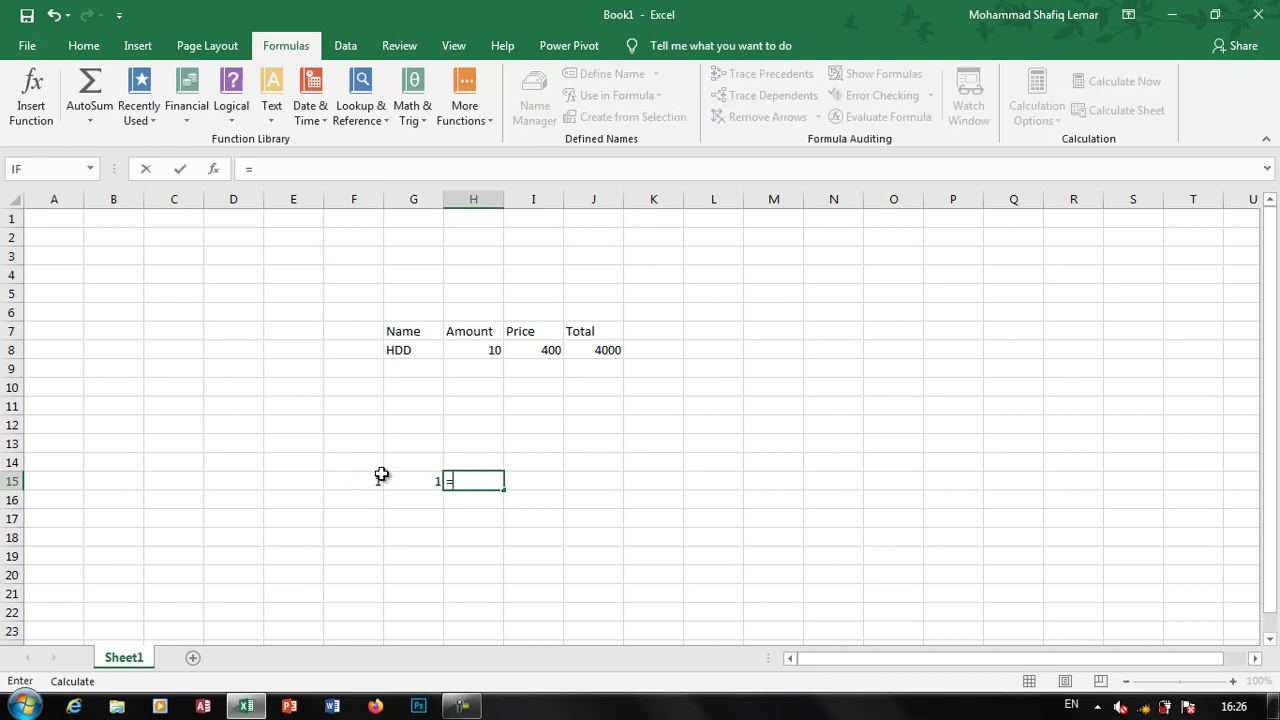
pyautogui.write('F15*G15')
pyautogui.press('Return')
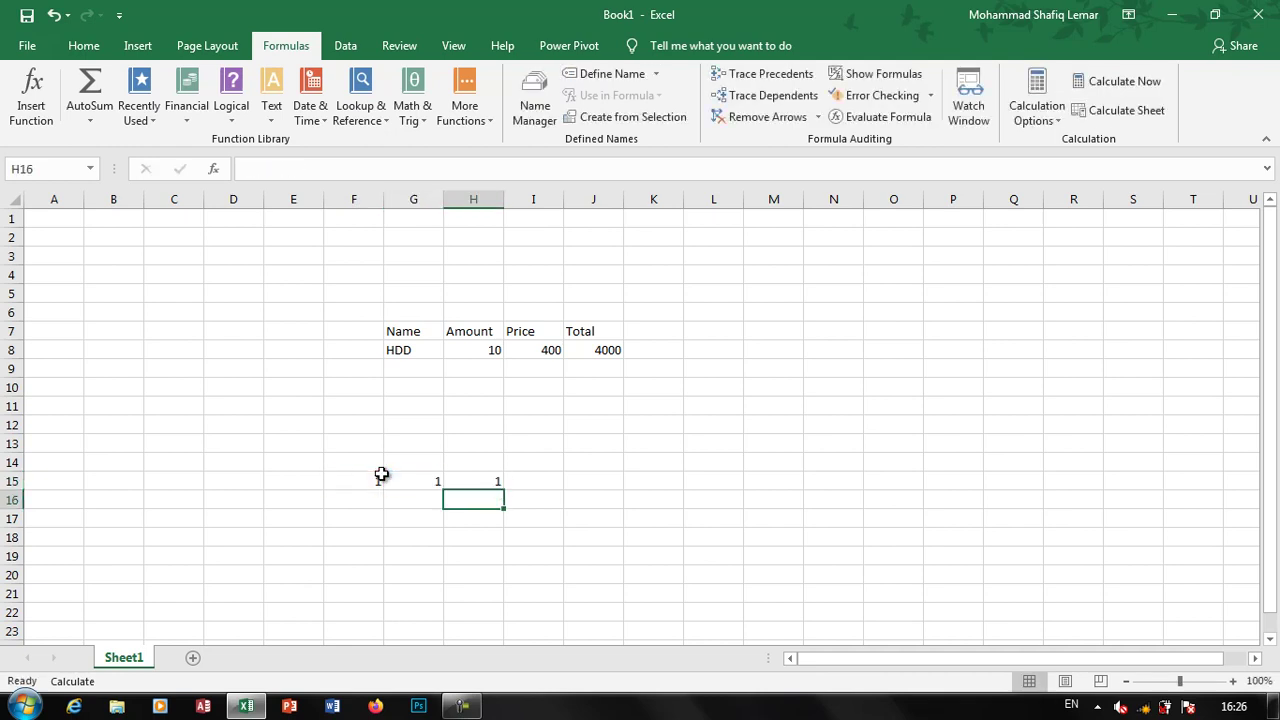
pyautogui.press('Up')
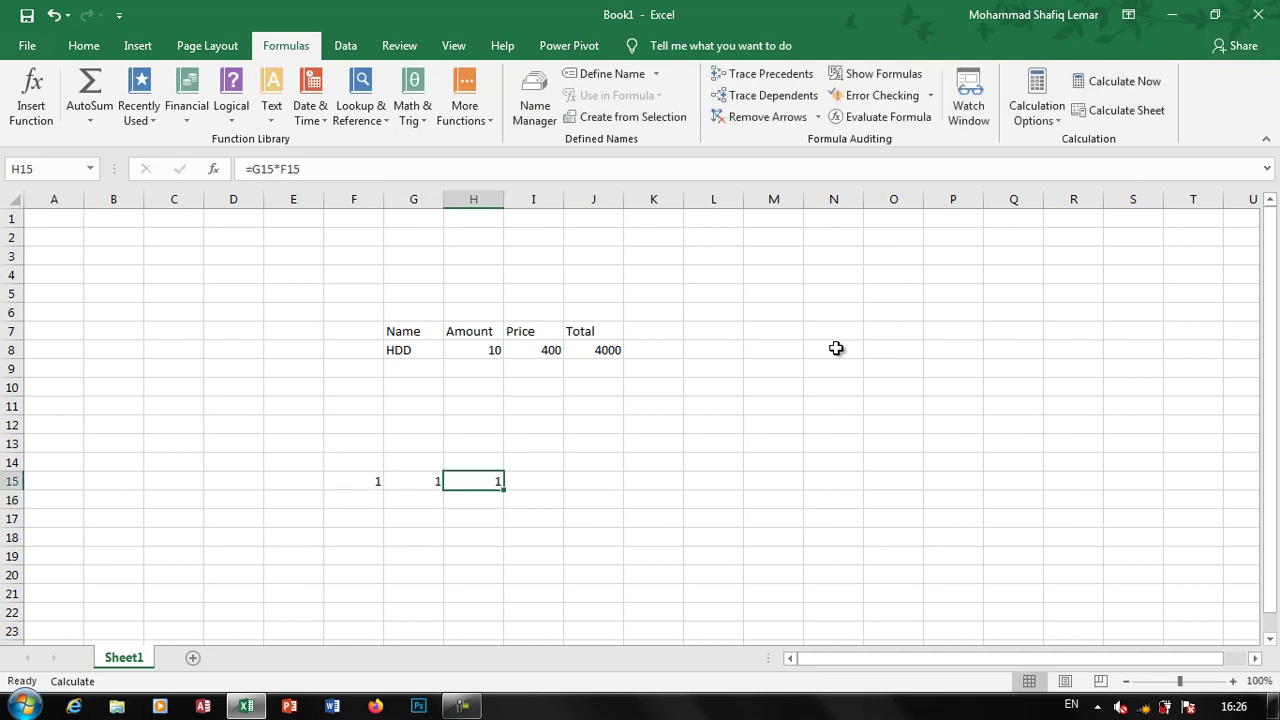
pyautogui.click(837, 349)
pyautogui.click(1058, 126)
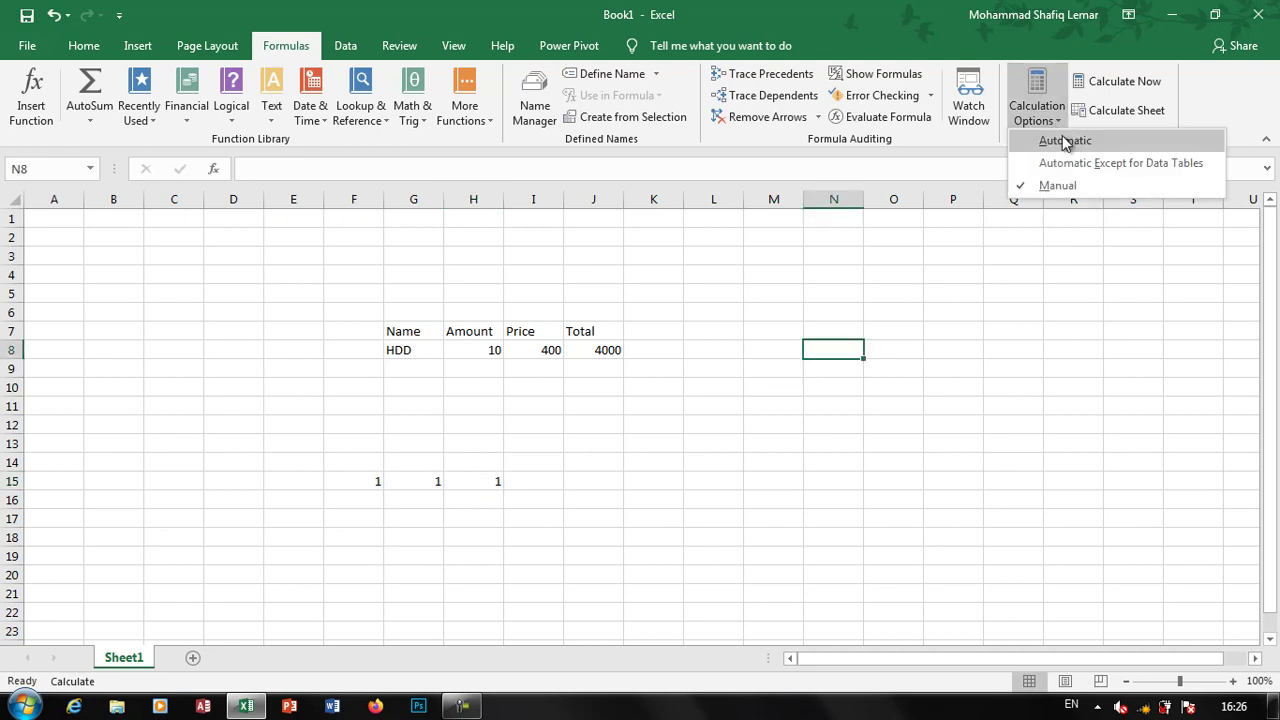
# Put 7 in G15 and change HDD's Amount in H8 to 55
pyautogui.click(444, 427)
pyautogui.click(371, 484)
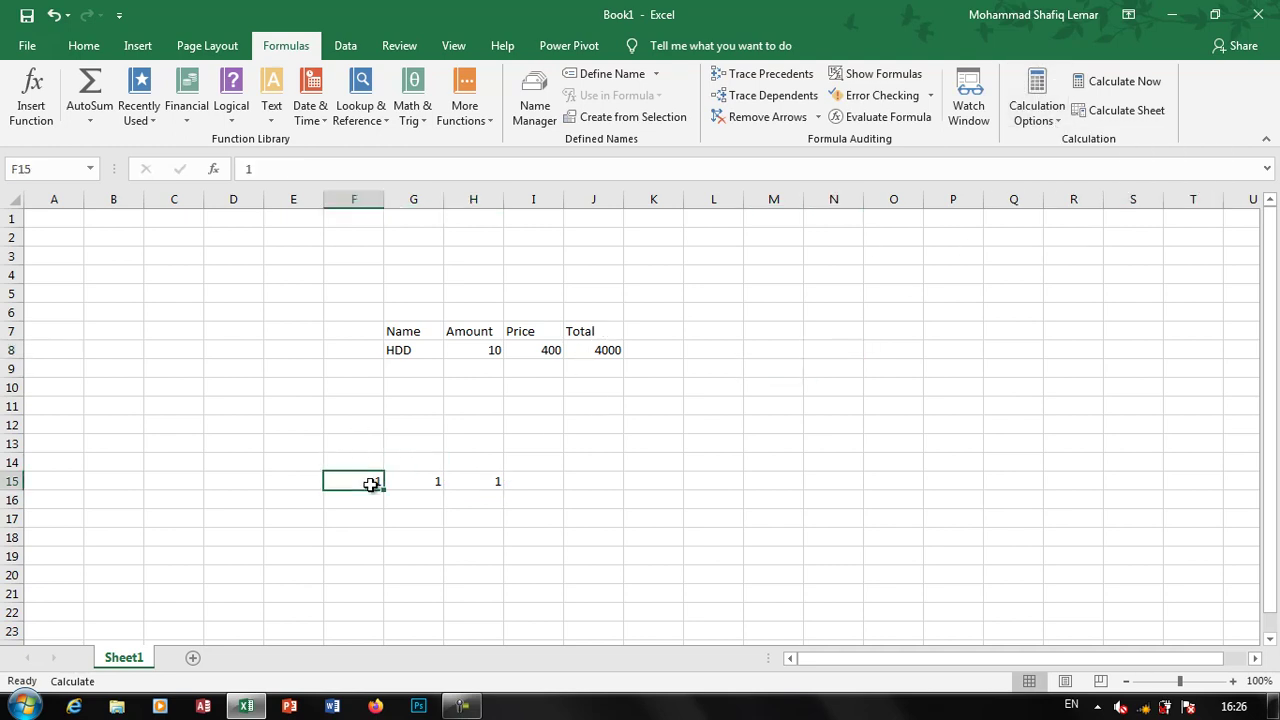
pyautogui.press('Right')
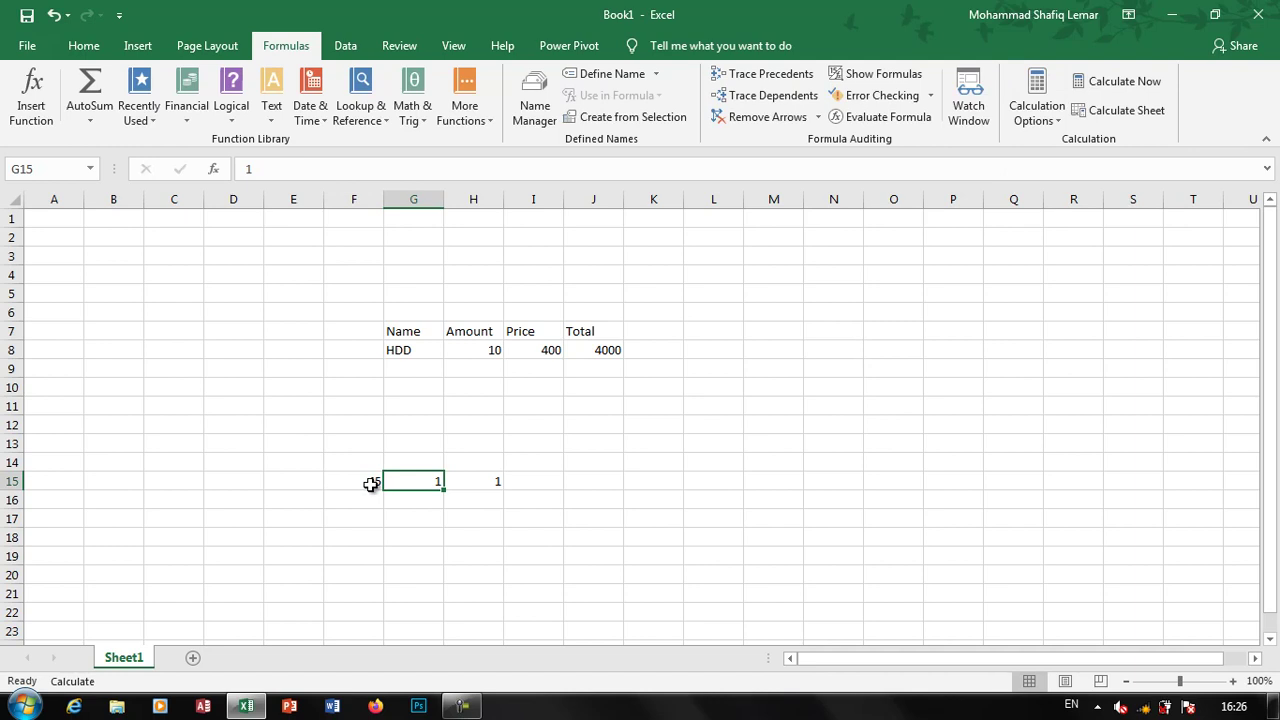
pyautogui.write('7')
pyautogui.press('Up')
pyautogui.press('Up')
pyautogui.press('Right')
pyautogui.press('Up')
pyautogui.press('Up')
pyautogui.press('Up')
pyautogui.press('Up')
pyautogui.press('Up')
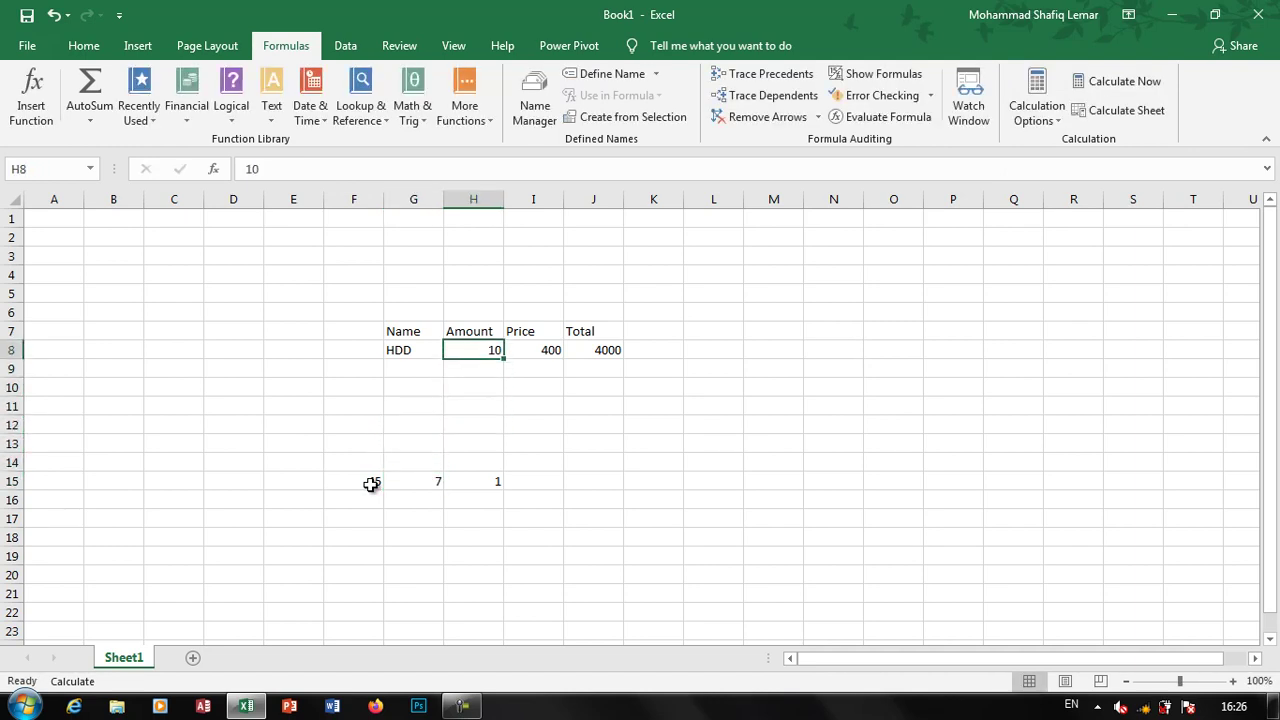
pyautogui.write('55')
pyautogui.press('Return')
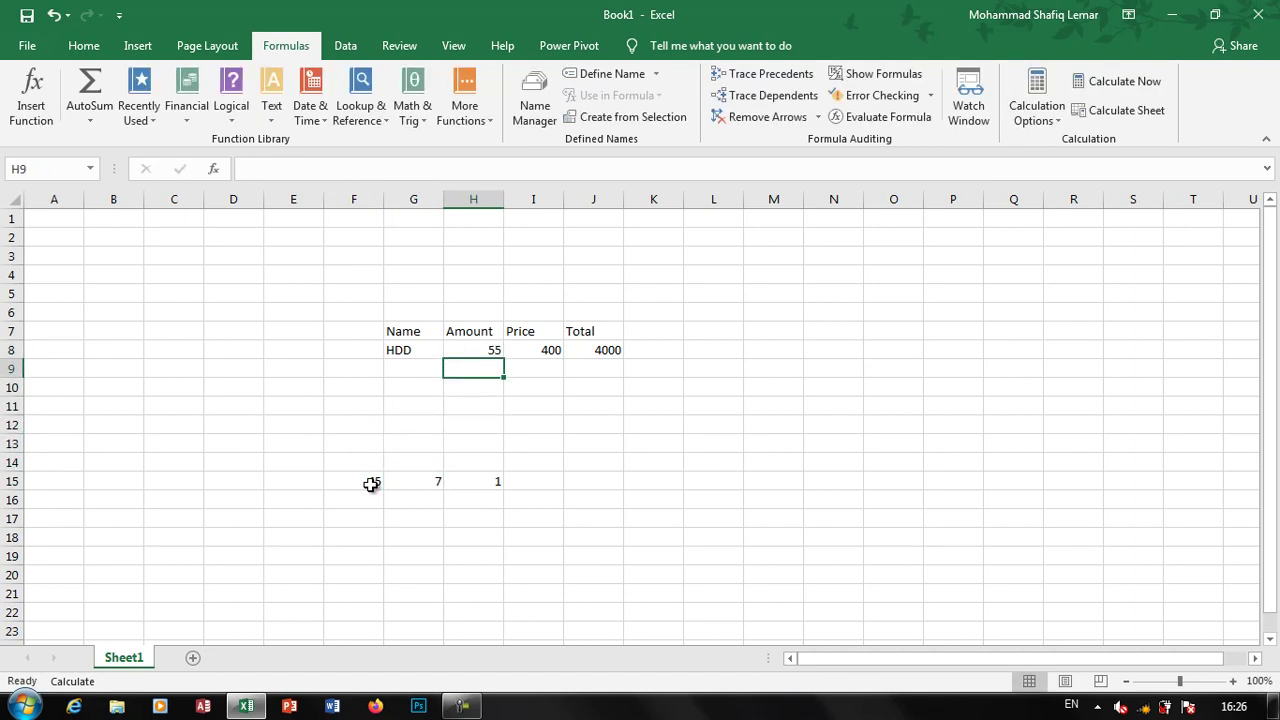
# Recalculate with Calculate Now to show Total 22000, then add a blank Sheet2
pyautogui.click(1117, 91)
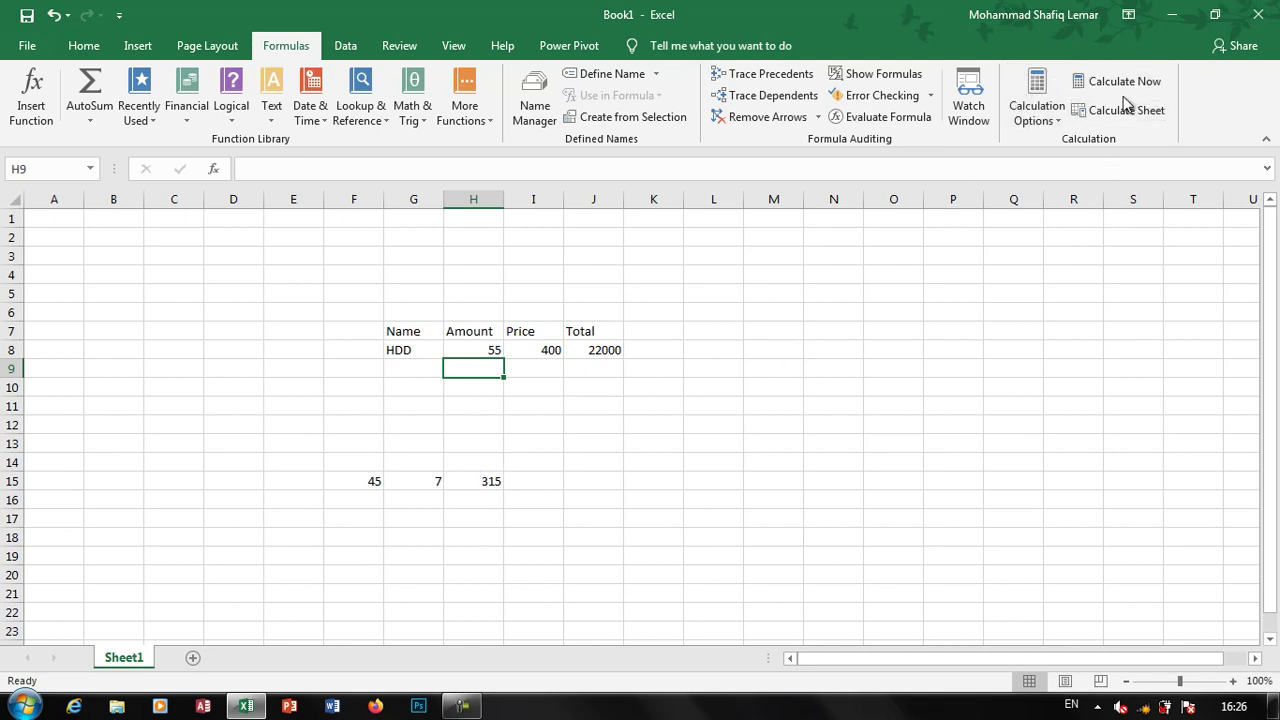
pyautogui.click(193, 657)
pyautogui.click(286, 357)
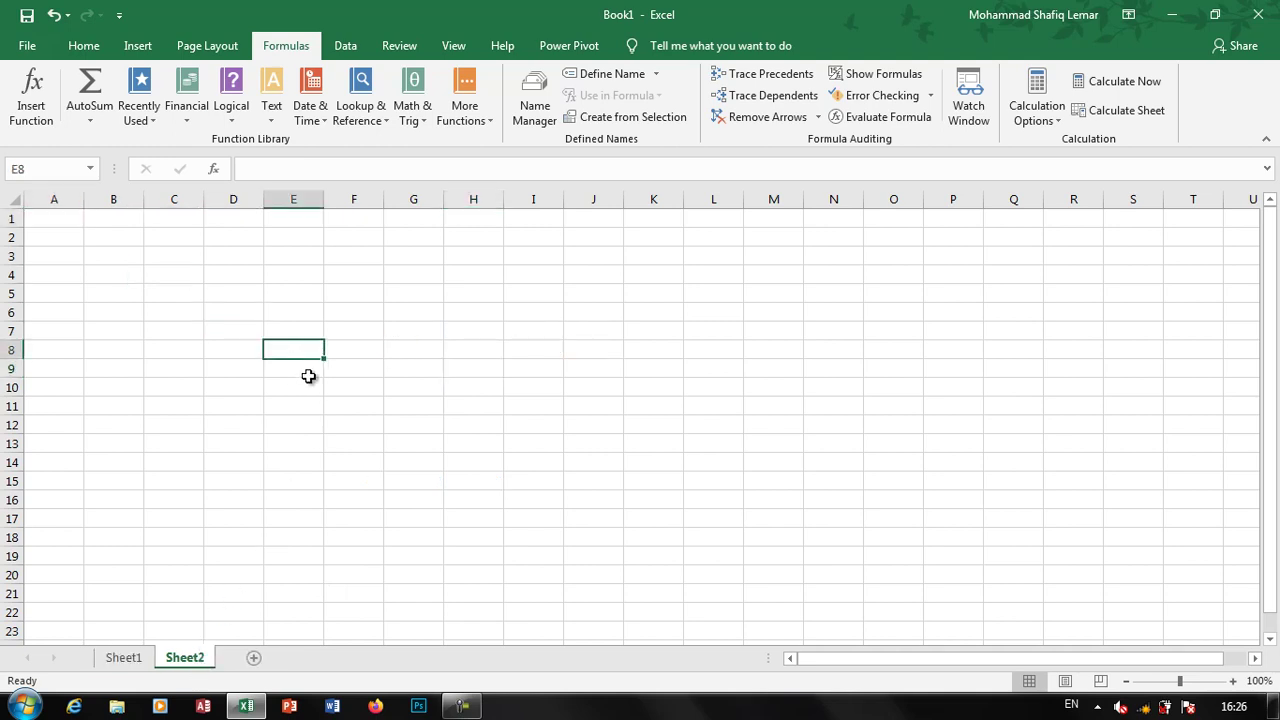
# On Sheet2, enter 4 in E8 and 5 in F10
pyautogui.write('4')
pyautogui.click(376, 385)
pyautogui.write('5')
pyautogui.click(453, 442)
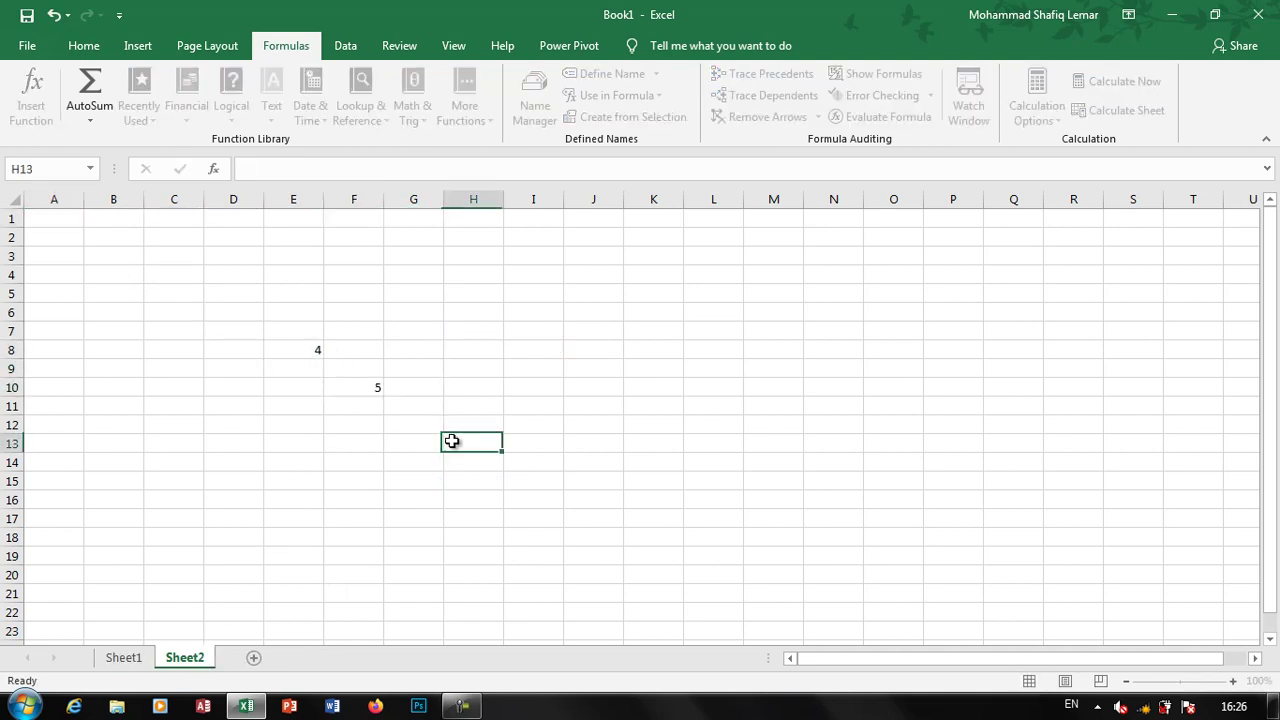
pyautogui.click(349, 386)
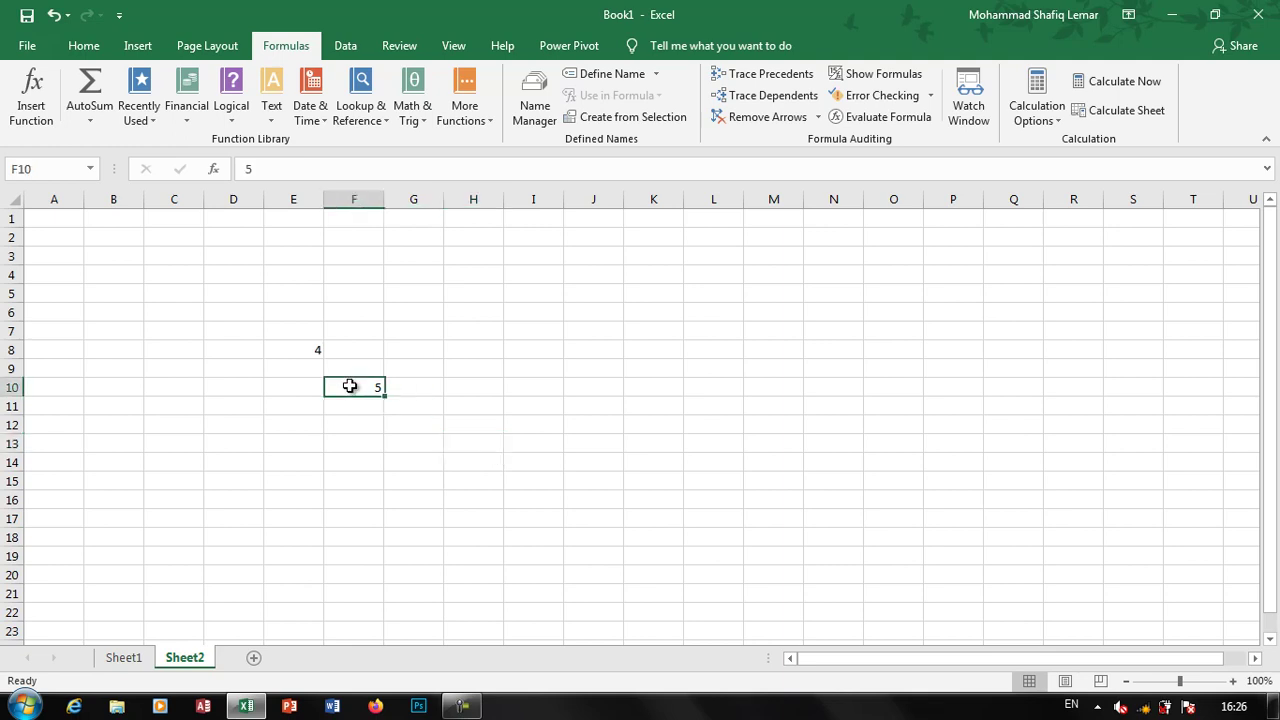
# Enter the formula =F10*E8 in H13
pyautogui.click(454, 443)
pyautogui.write('=')
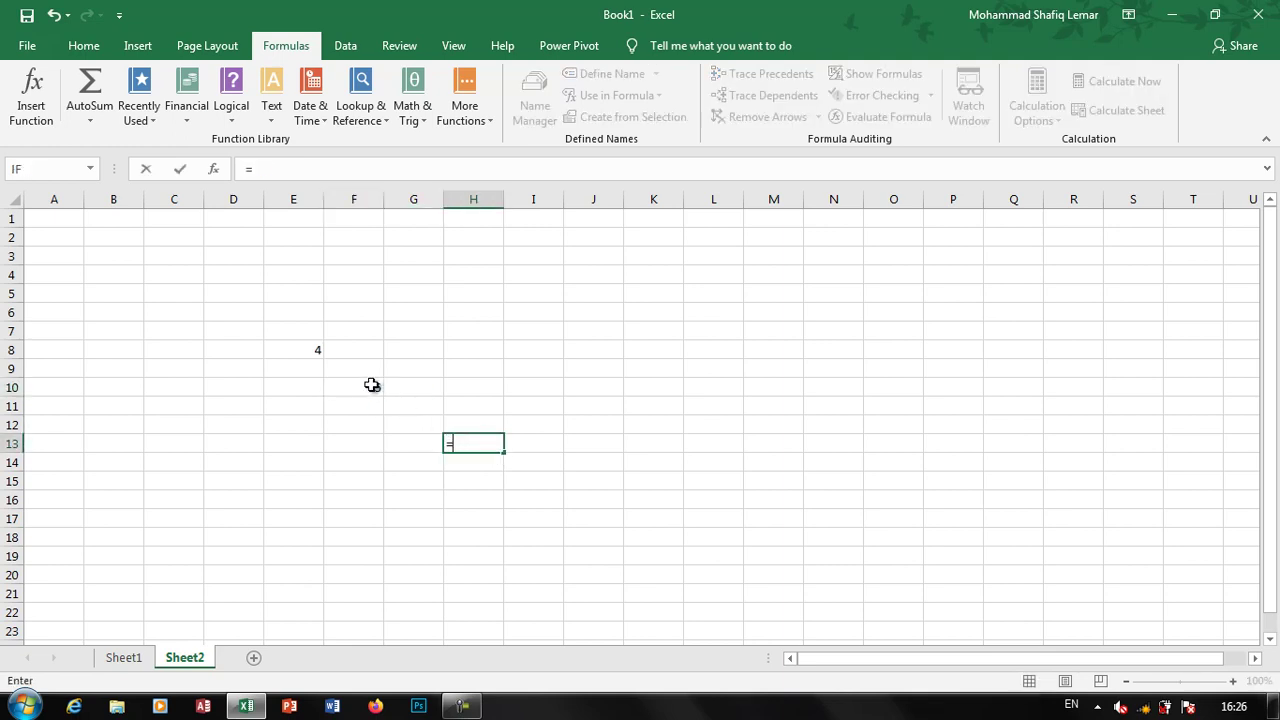
pyautogui.click(374, 384)
pyautogui.write('*')
pyautogui.click(312, 350)
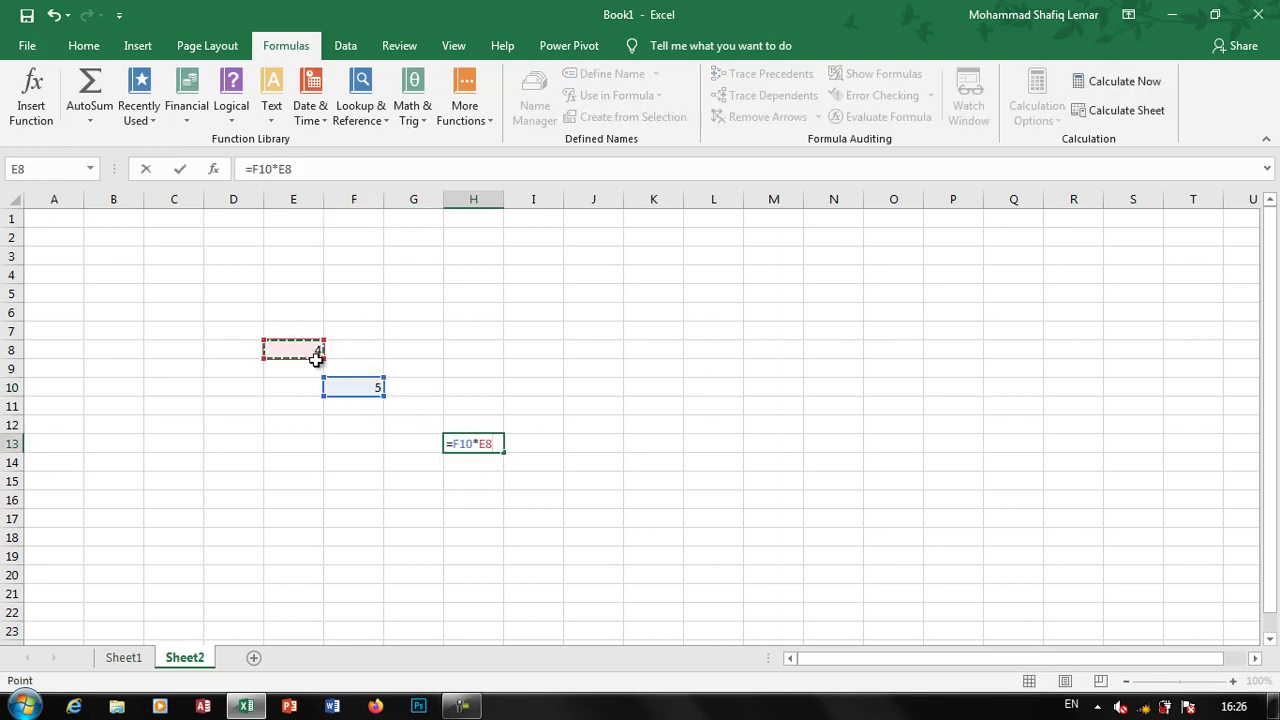
pyautogui.press('Return')
pyautogui.click(487, 428)
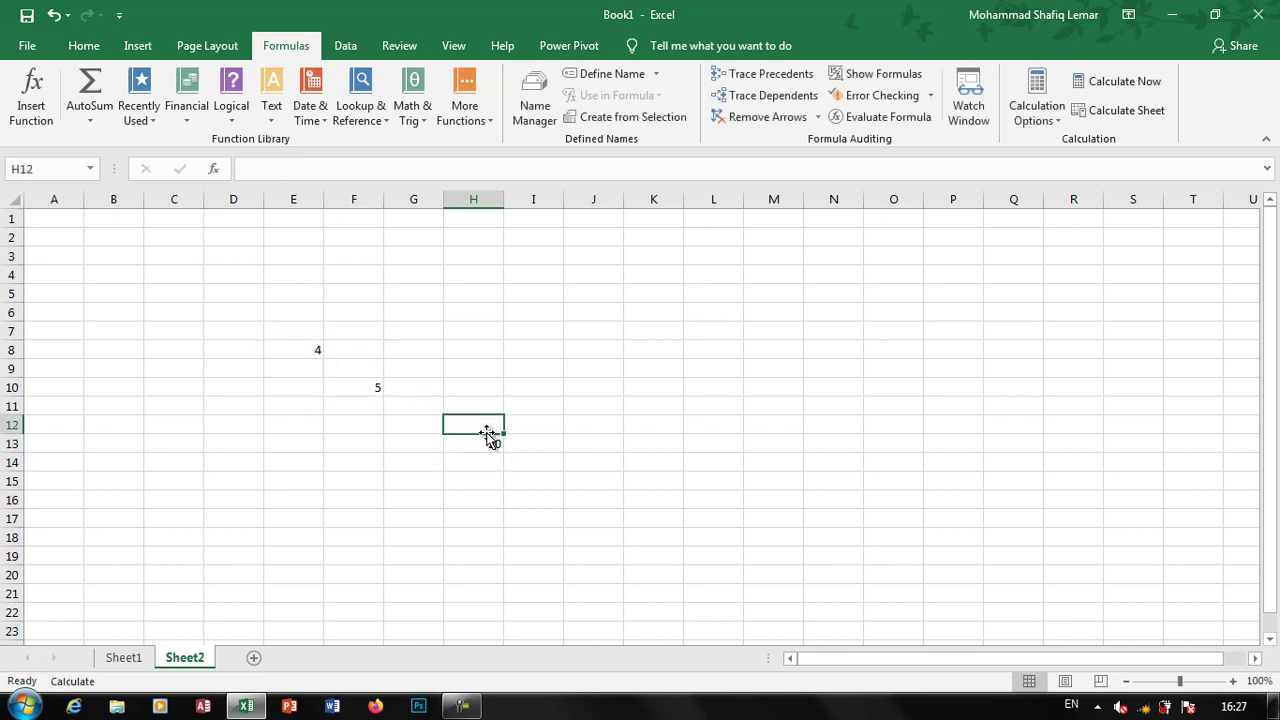
# Change F10 to 555, then return to Sheet1
pyautogui.click(346, 388)
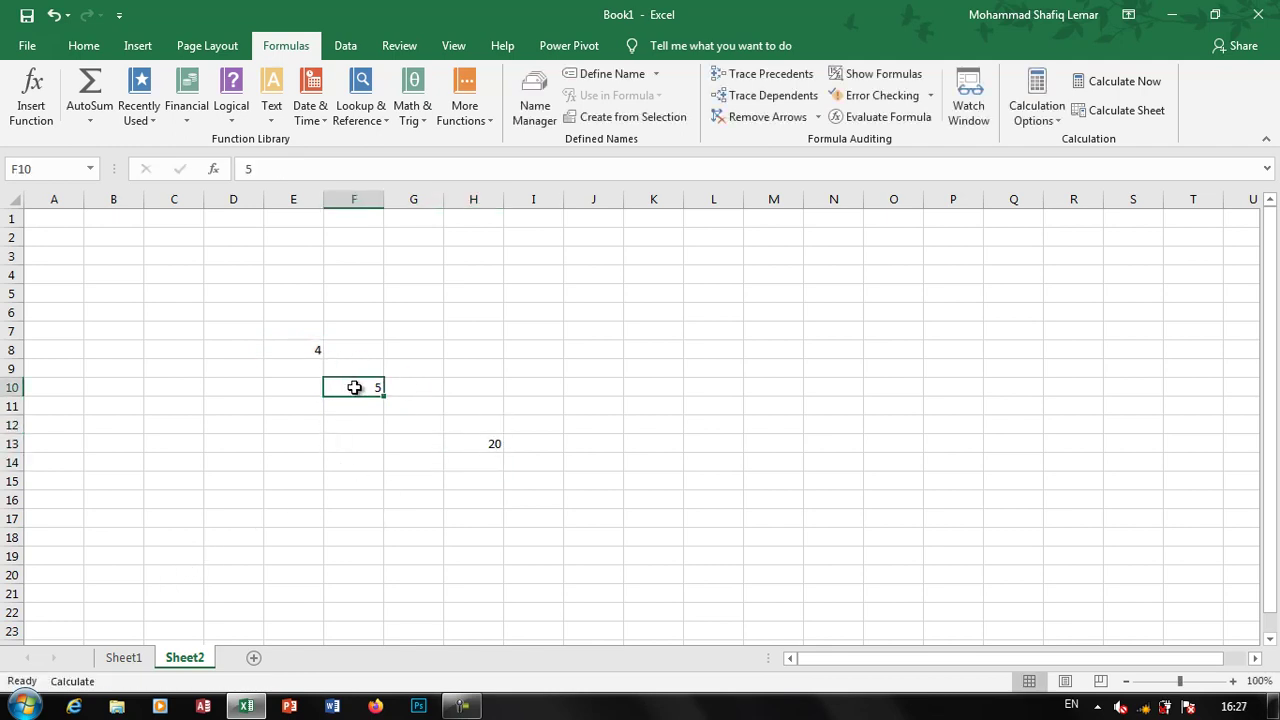
pyautogui.write('555')
pyautogui.click(528, 398)
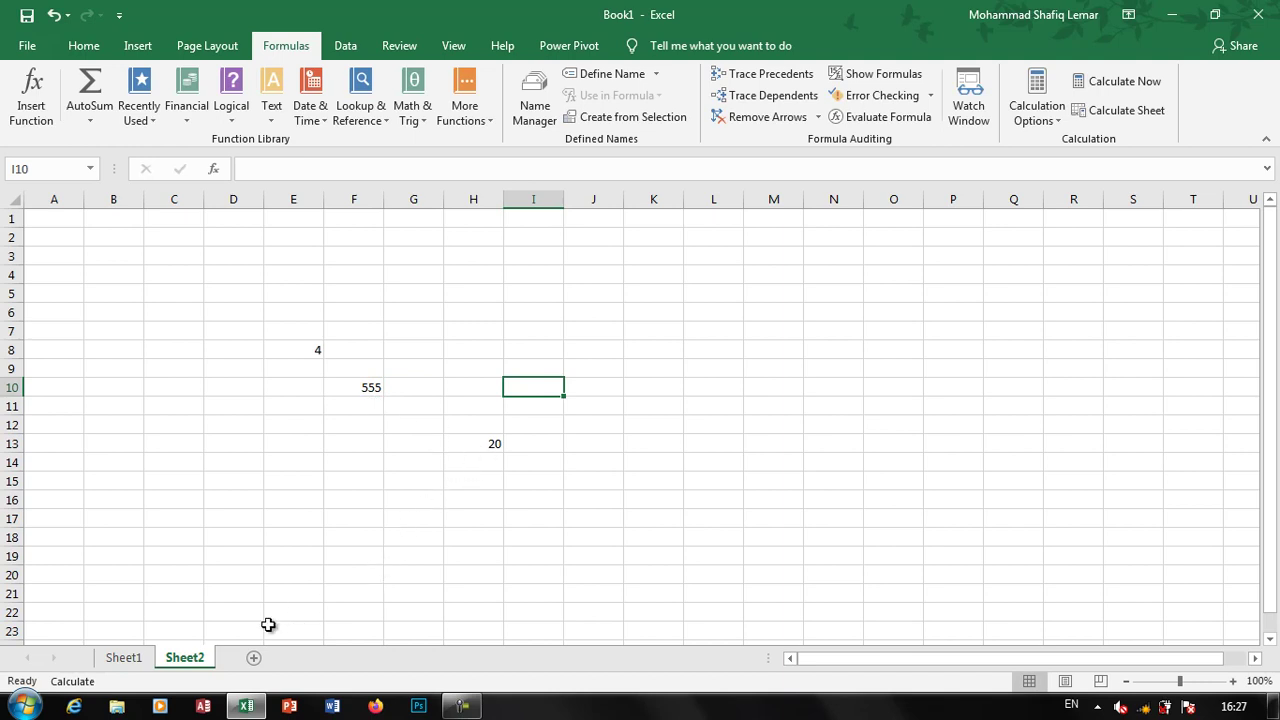
pyautogui.click(128, 660)
pyautogui.click(368, 478)
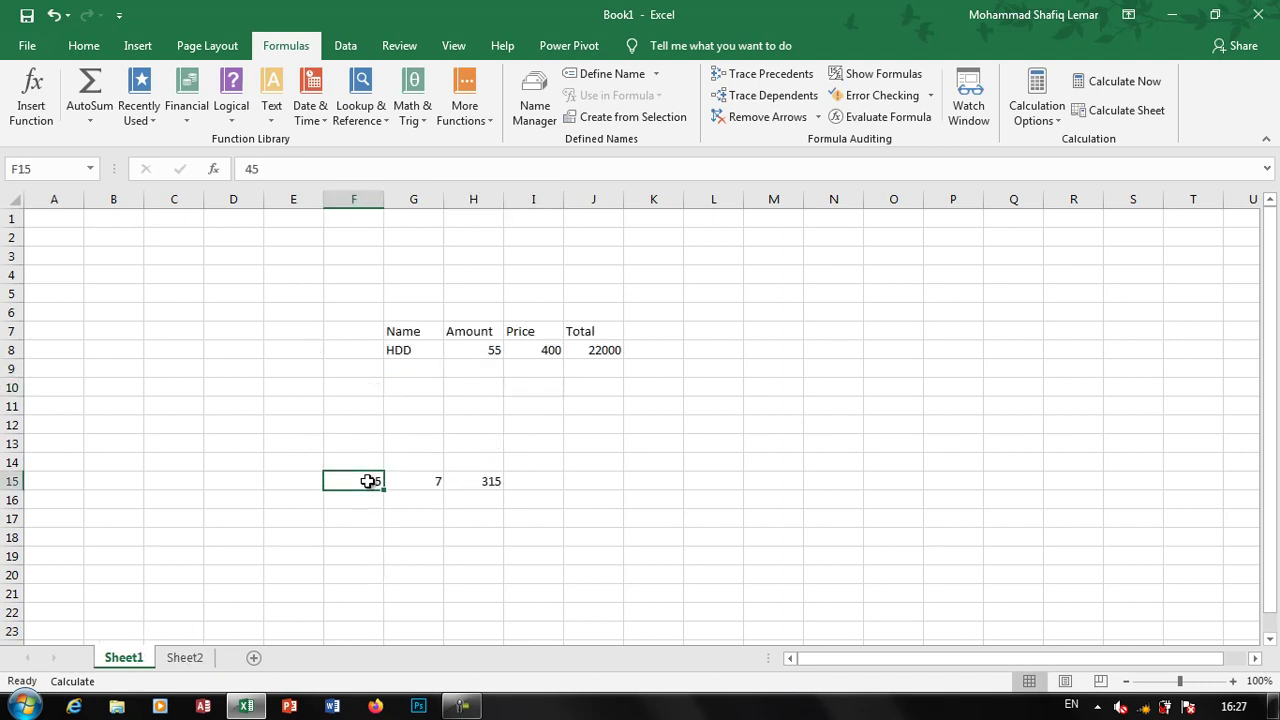
# Set F15 to 5 and the Amount to 6, then recalculate with Calculate Now
pyautogui.write('5')
pyautogui.click(488, 355)
pyautogui.write('6')
pyautogui.click(540, 460)
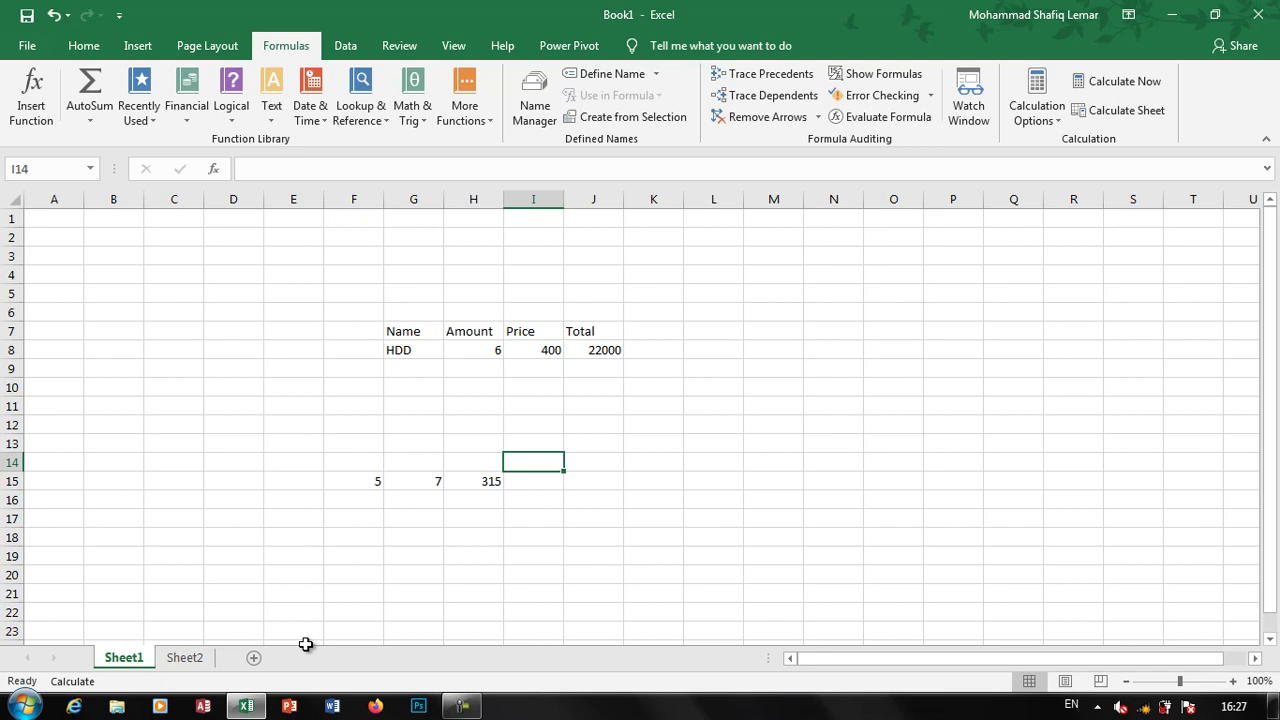
pyautogui.click(1117, 81)
# On Sheet2, set F10 and E7 to 2
pyautogui.click(185, 660)
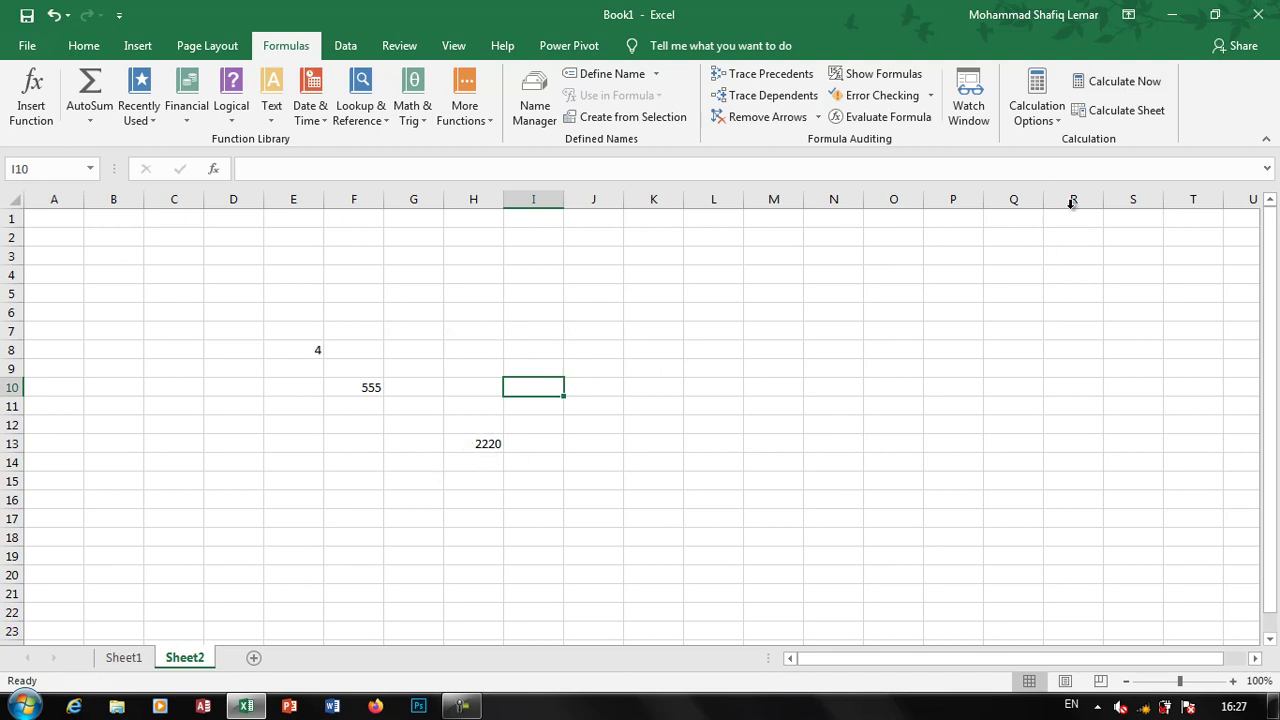
pyautogui.click(347, 387)
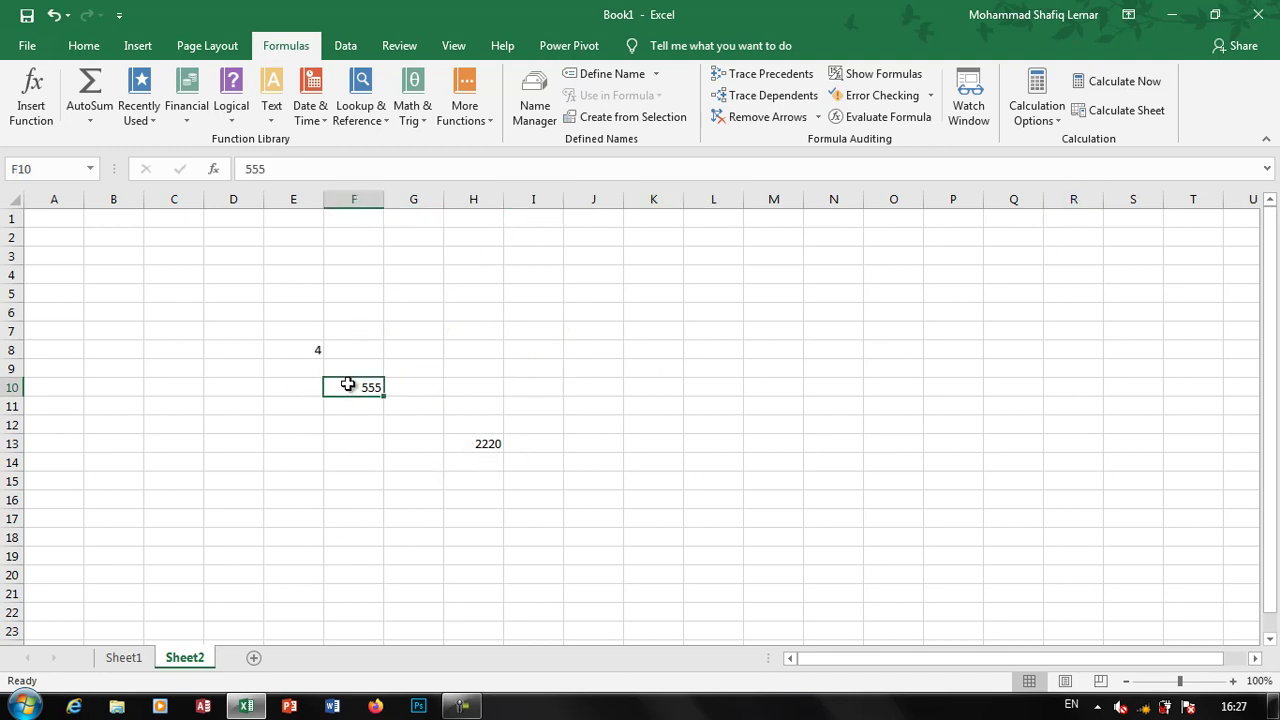
pyautogui.write('2')
pyautogui.click(308, 334)
pyautogui.write('2')
pyautogui.press('Return')
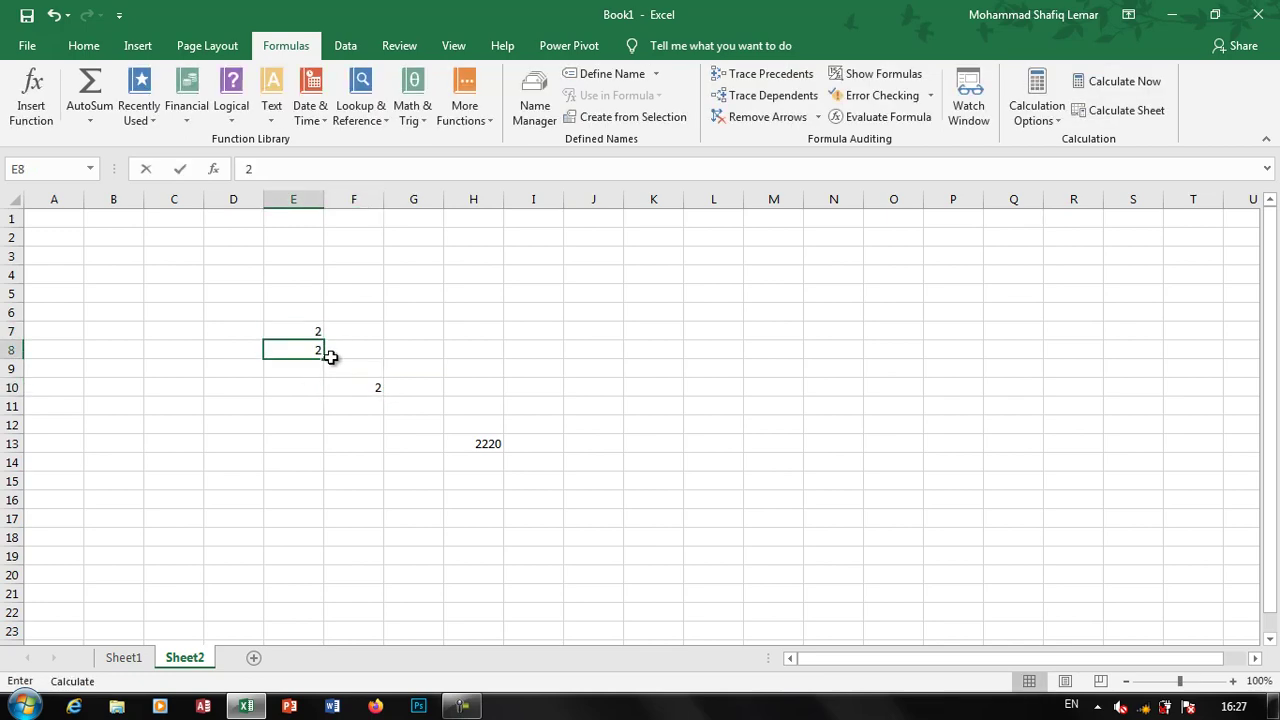
pyautogui.moveTo(329, 354); pyautogui.dragTo(355, 375)
# On Sheet1, set F15 to 1, G15 to 2 and Amount to 33, then recalculate to Total 13200
pyautogui.click(124, 657)
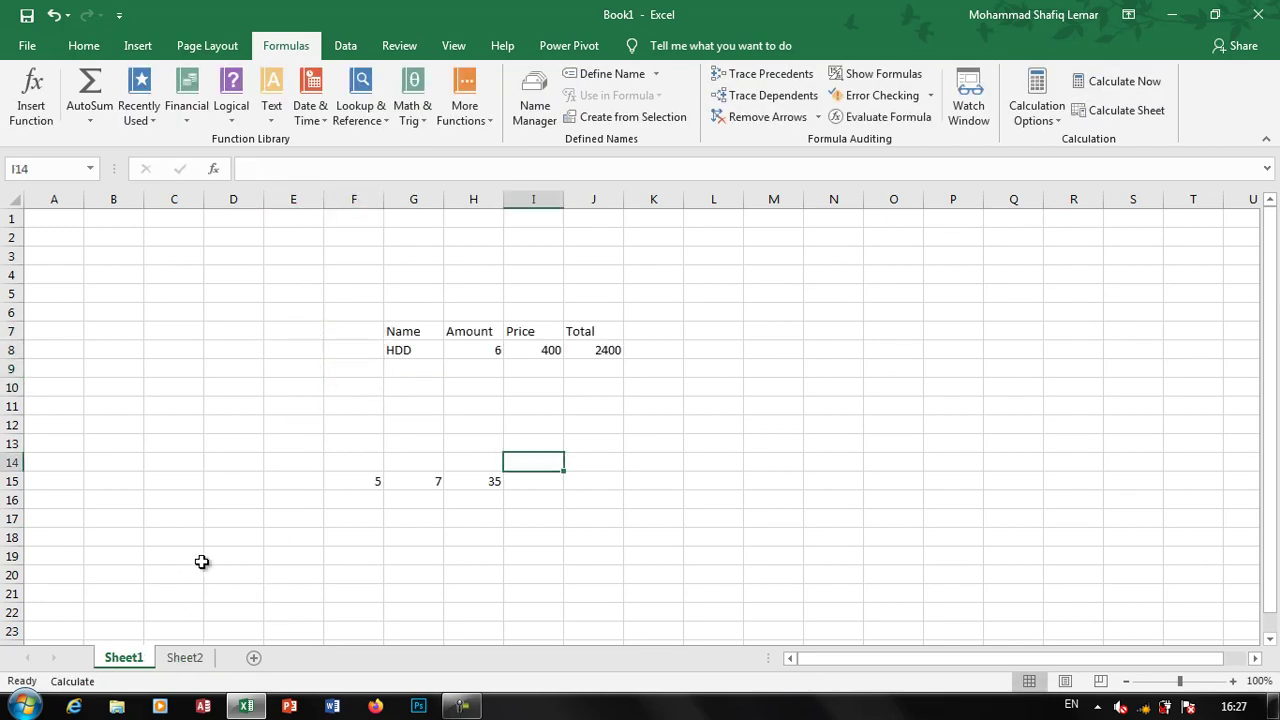
pyautogui.click(374, 481)
pyautogui.write('1')
pyautogui.click(428, 483)
pyautogui.write('2')
pyautogui.press('Return')
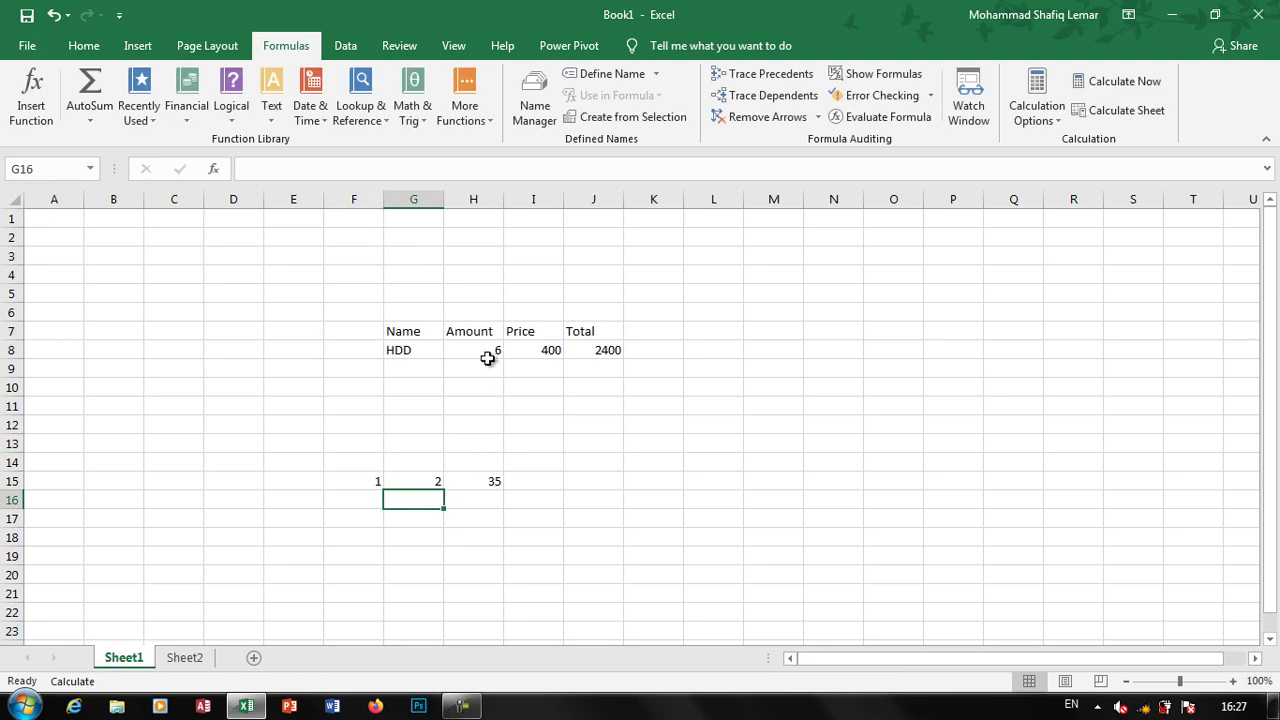
pyautogui.click(490, 350)
pyautogui.write('33')
pyautogui.click(532, 386)
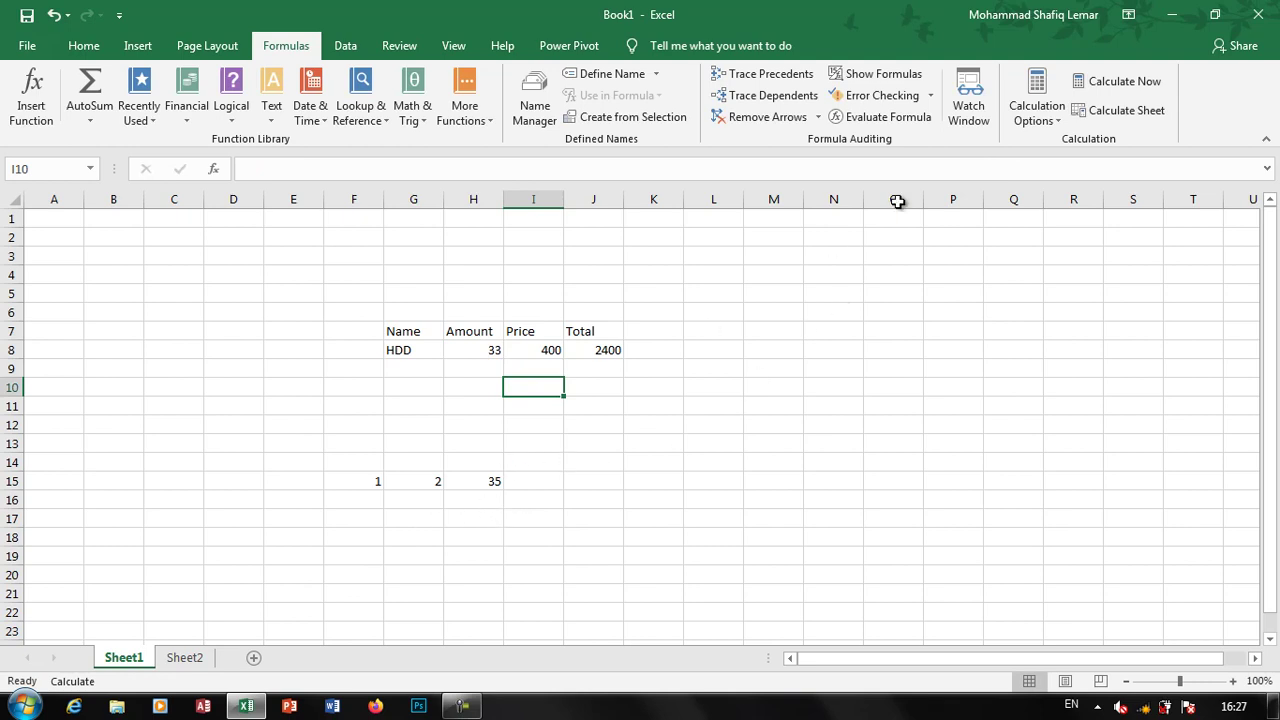
pyautogui.click(1100, 118)
pyautogui.click(184, 657)
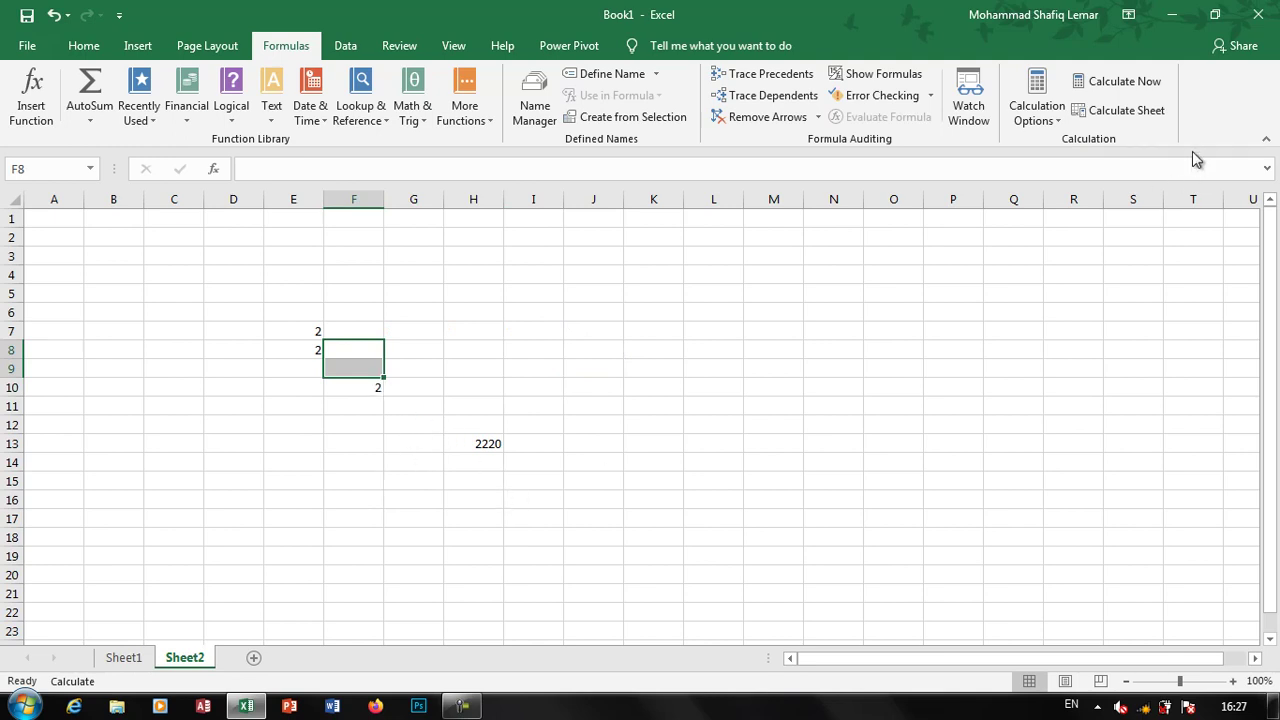
# Recalculate Sheet2 so H13 shows 4, keeping calculation on Manual
pyautogui.click(1150, 115)
pyautogui.click(1037, 118)
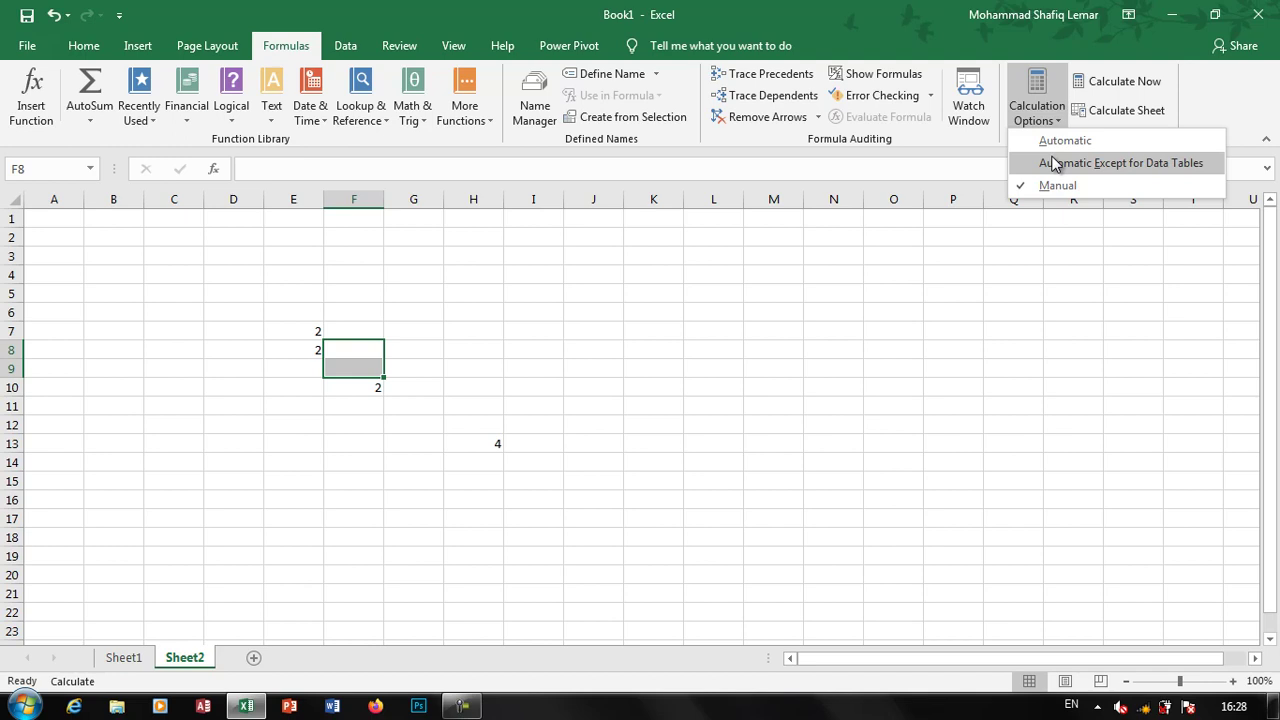
pyautogui.click(520, 362)
pyautogui.click(548, 352)
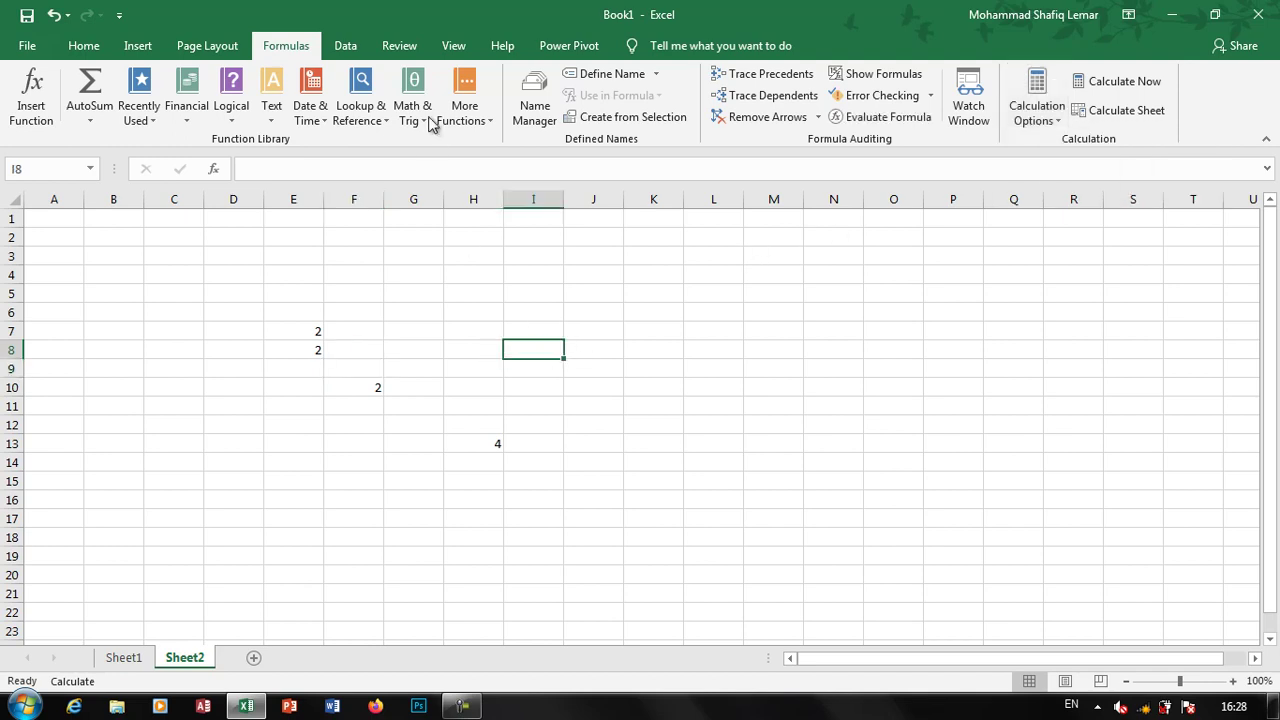
pyautogui.click(346, 47)
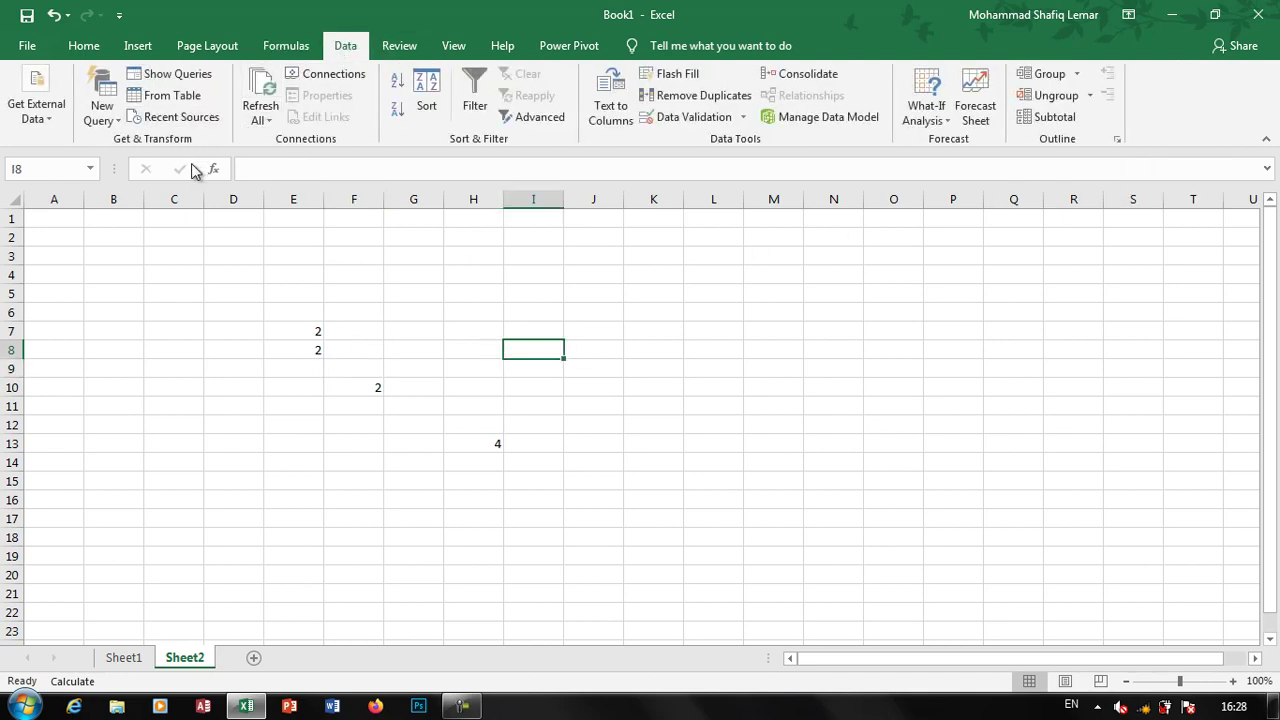
# Clear the test values in E5:I17 on Sheet2
pyautogui.click(53, 118)
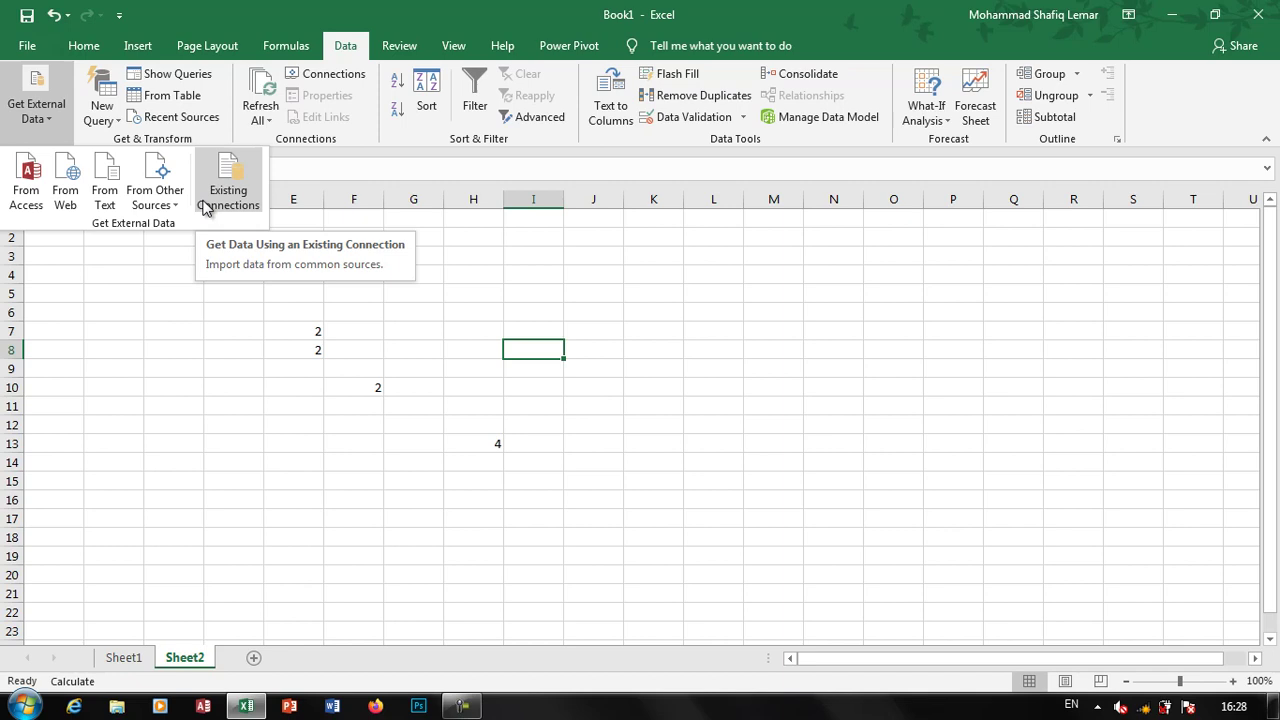
pyautogui.click(286, 46)
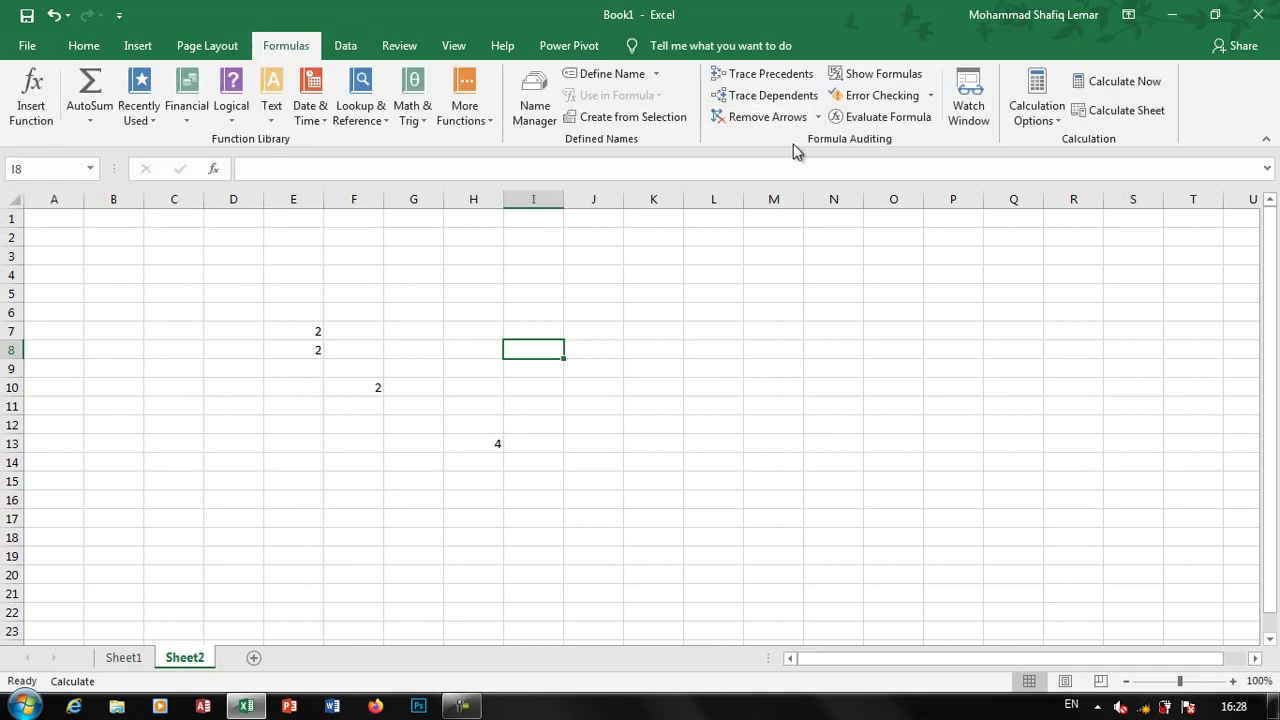
pyautogui.click(350, 52)
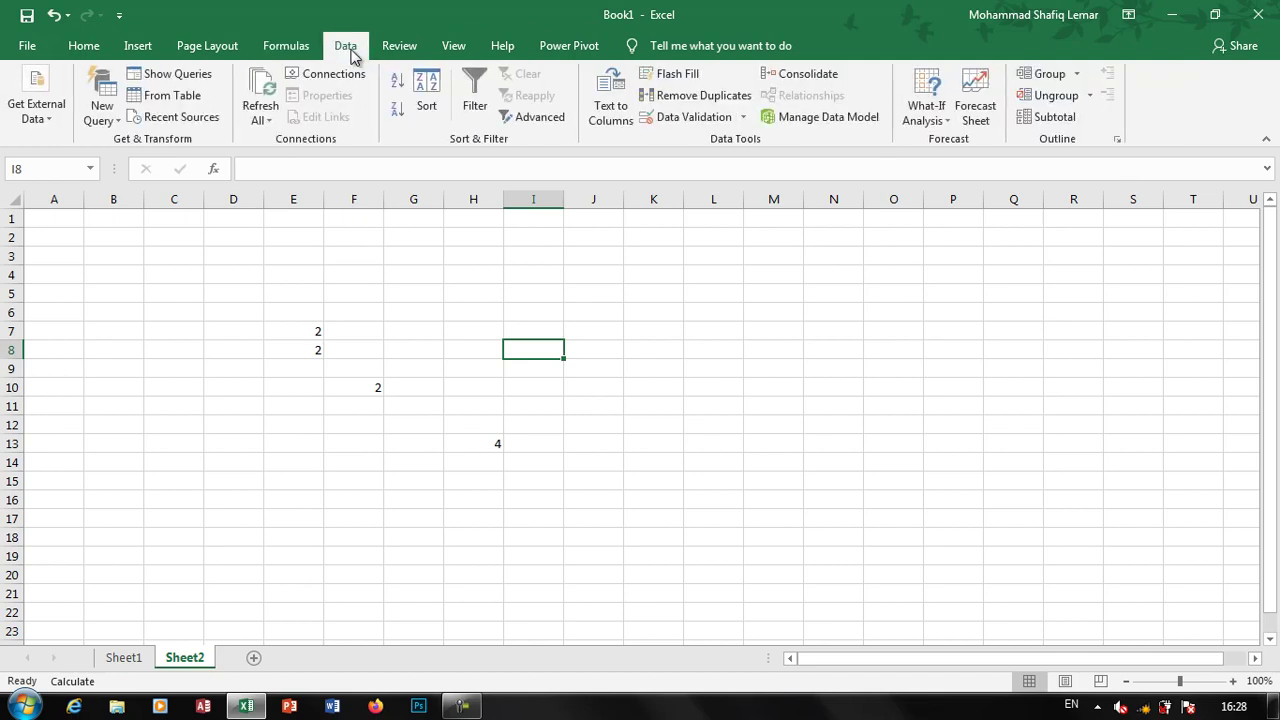
pyautogui.moveTo(533, 518); pyautogui.dragTo(305, 299)
pyautogui.press('Delete')
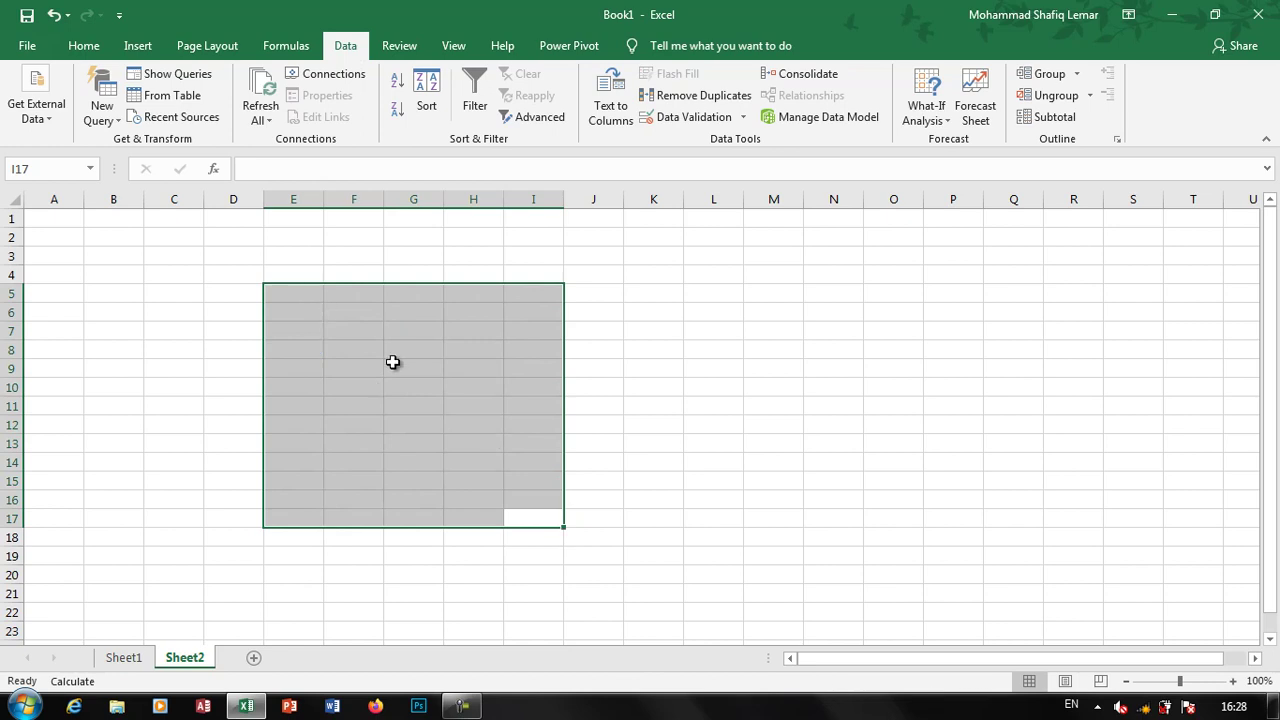
# Start a From Text import into cell G9
pyautogui.click(419, 373)
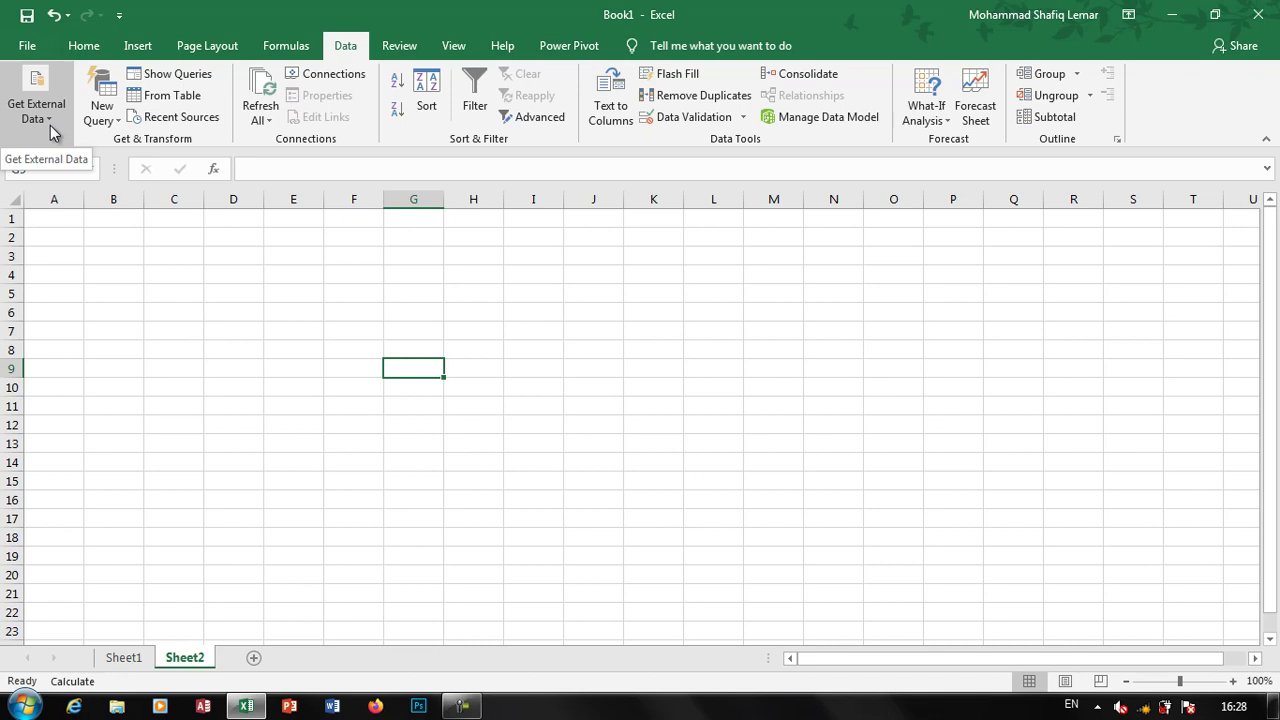
pyautogui.click(51, 130)
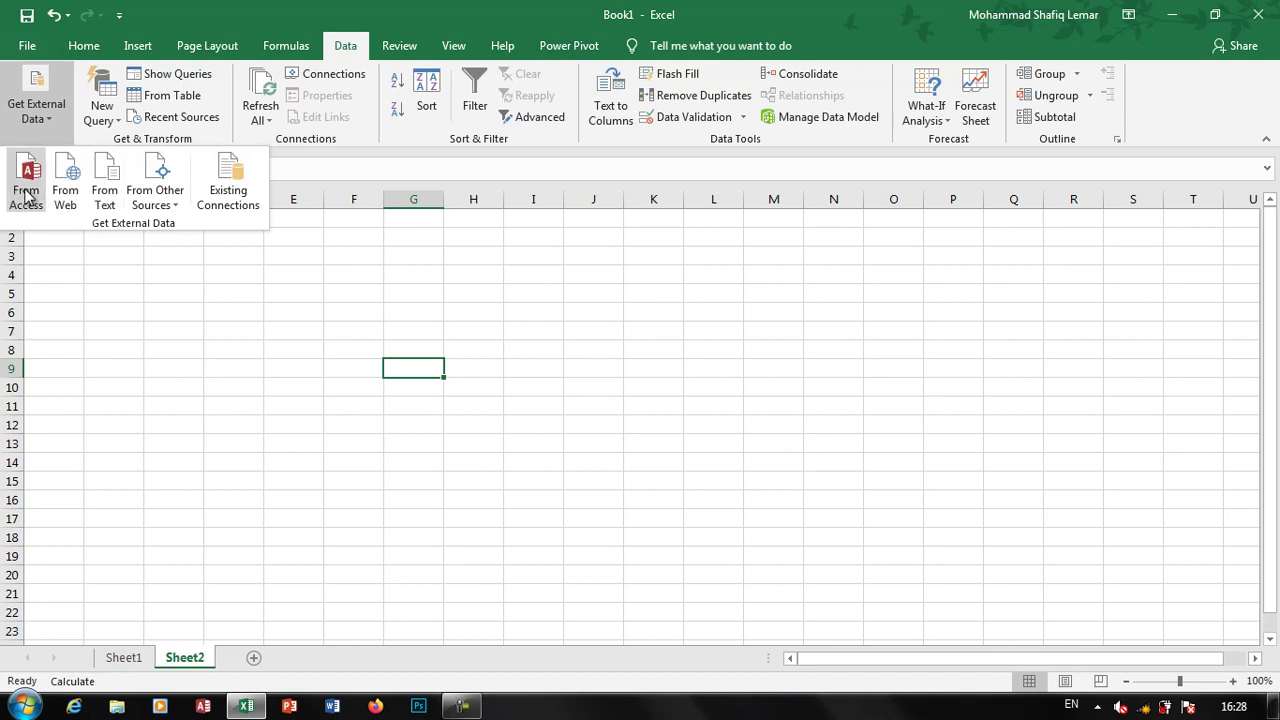
pyautogui.click(104, 195)
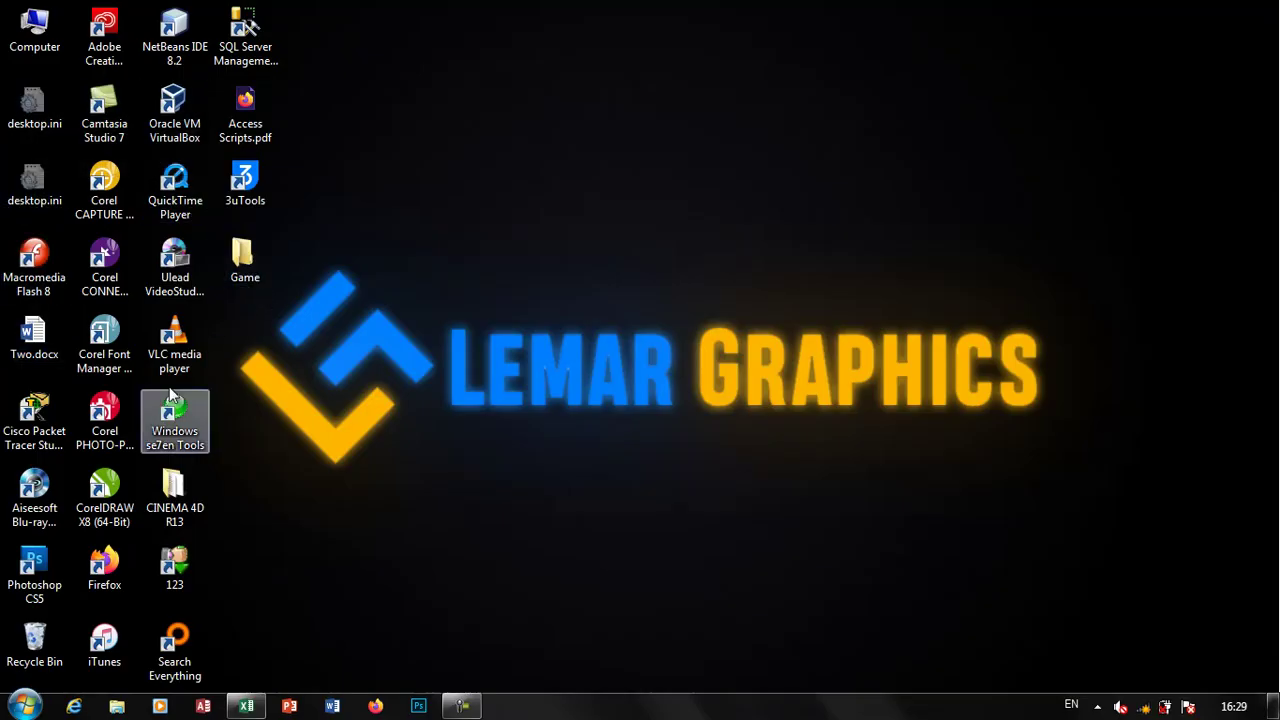
# In the Recycle Bin, sort files by date modified and select New Text Document (2).txt
pyautogui.doubleClick(34, 640)
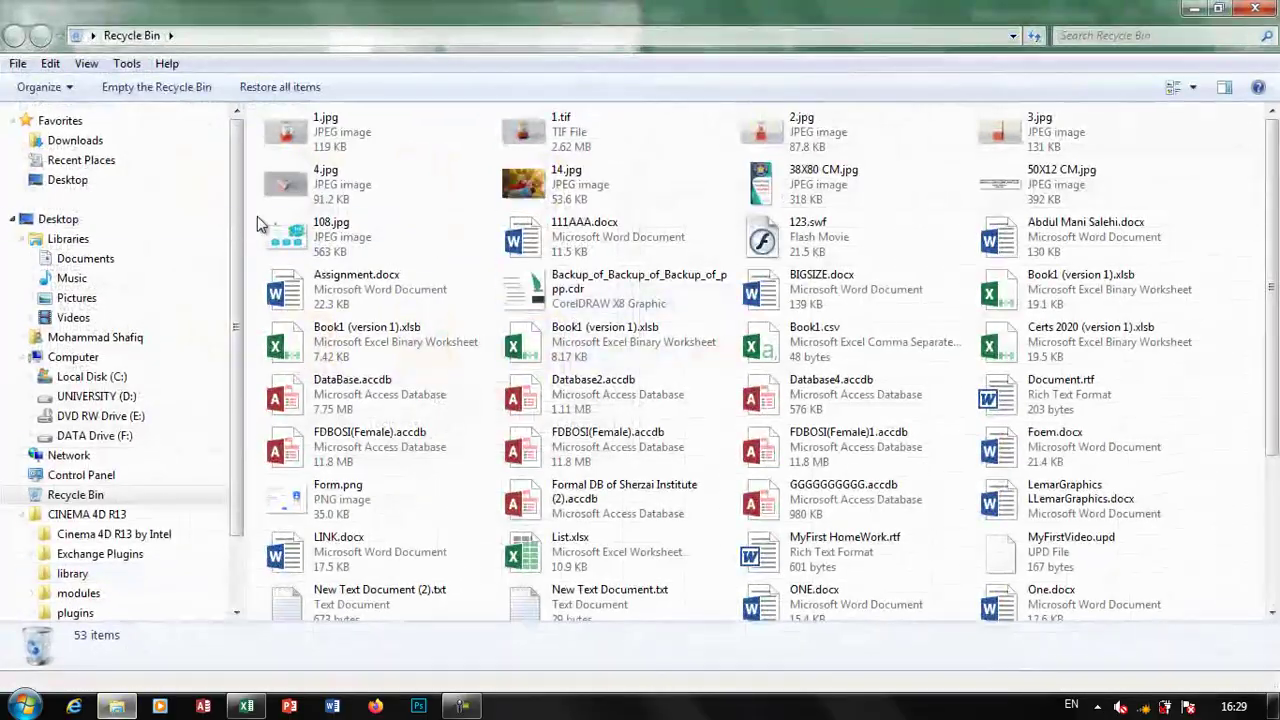
pyautogui.rightClick(1176, 190)
pyautogui.moveTo(1100, 222)
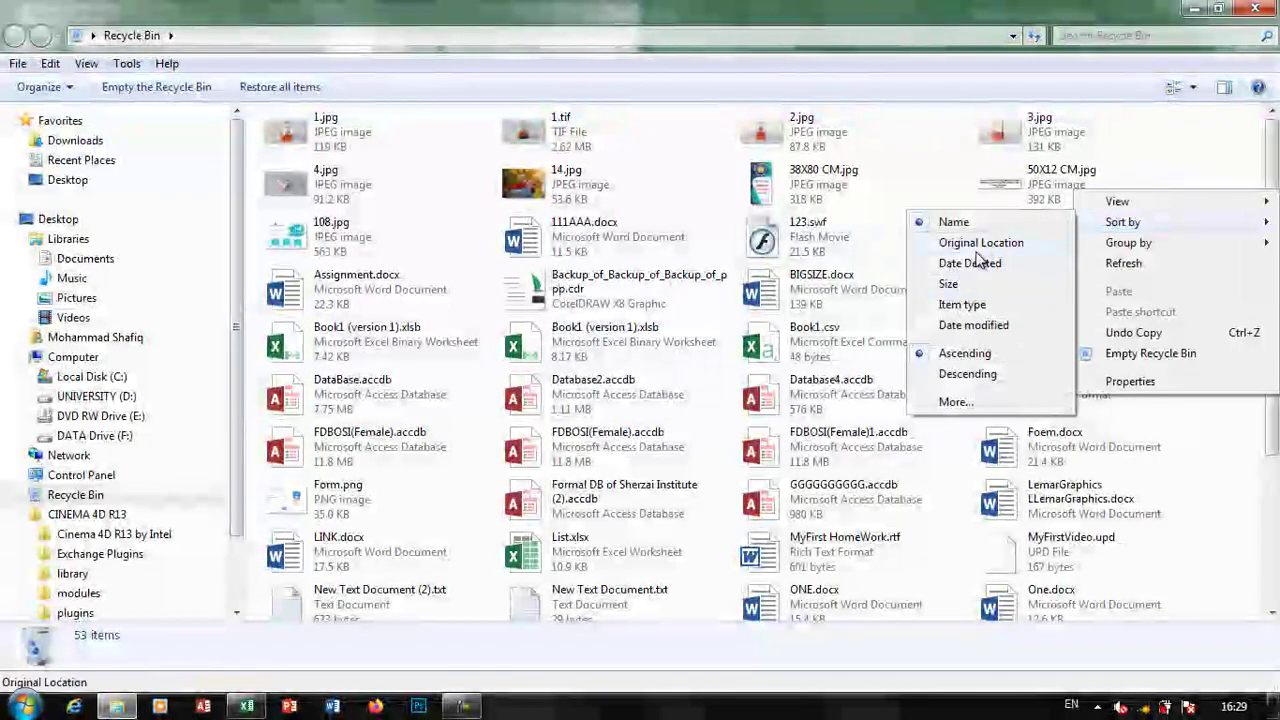
pyautogui.click(990, 327)
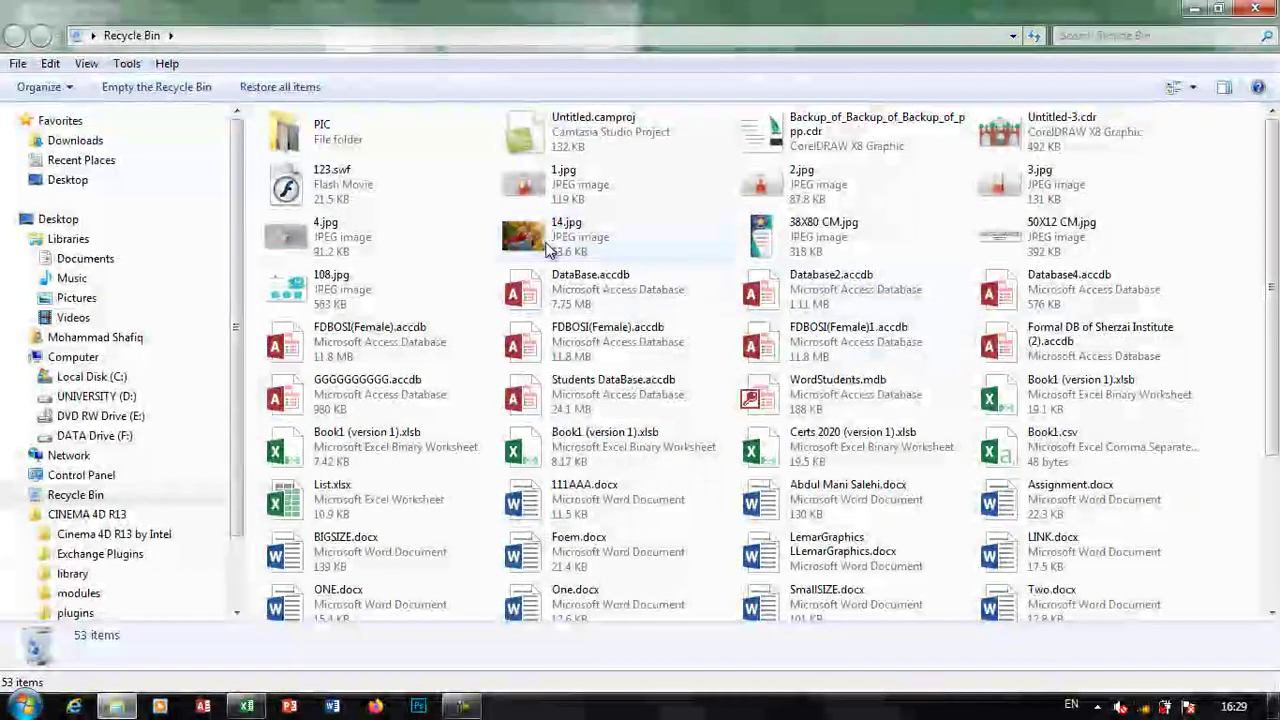
pyautogui.scroll(-3, 880, 460)
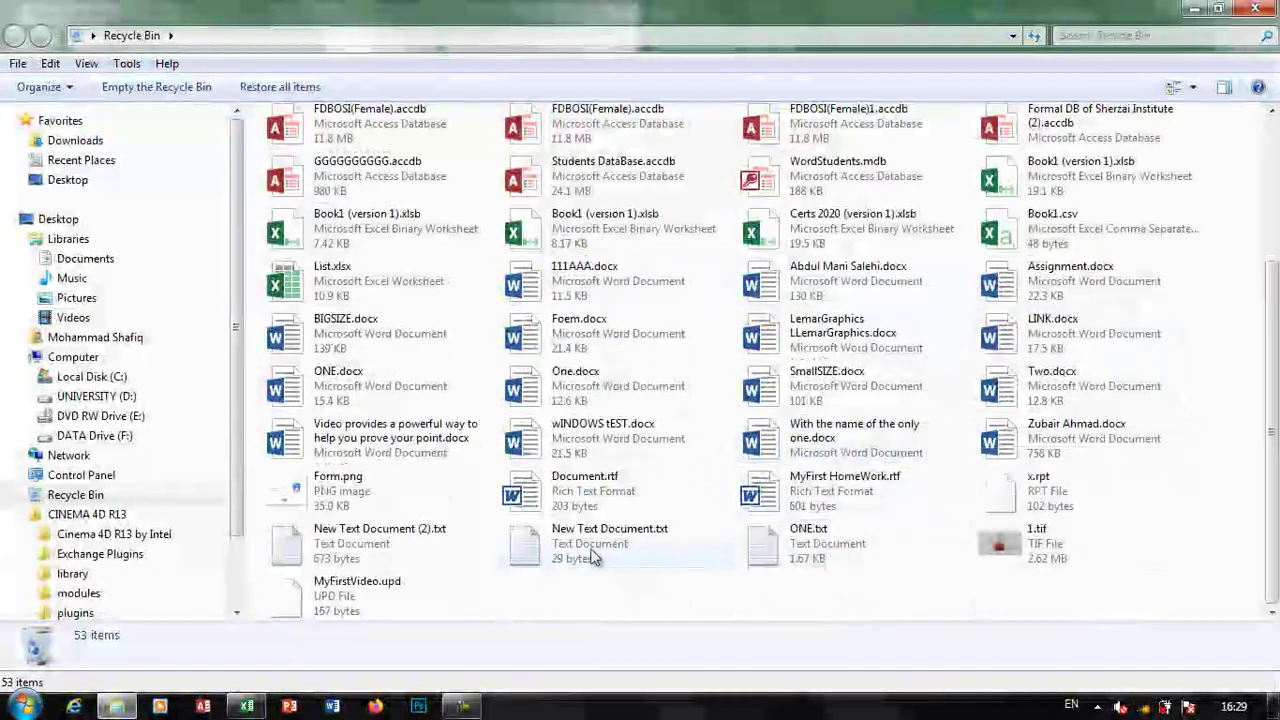
pyautogui.click(389, 543)
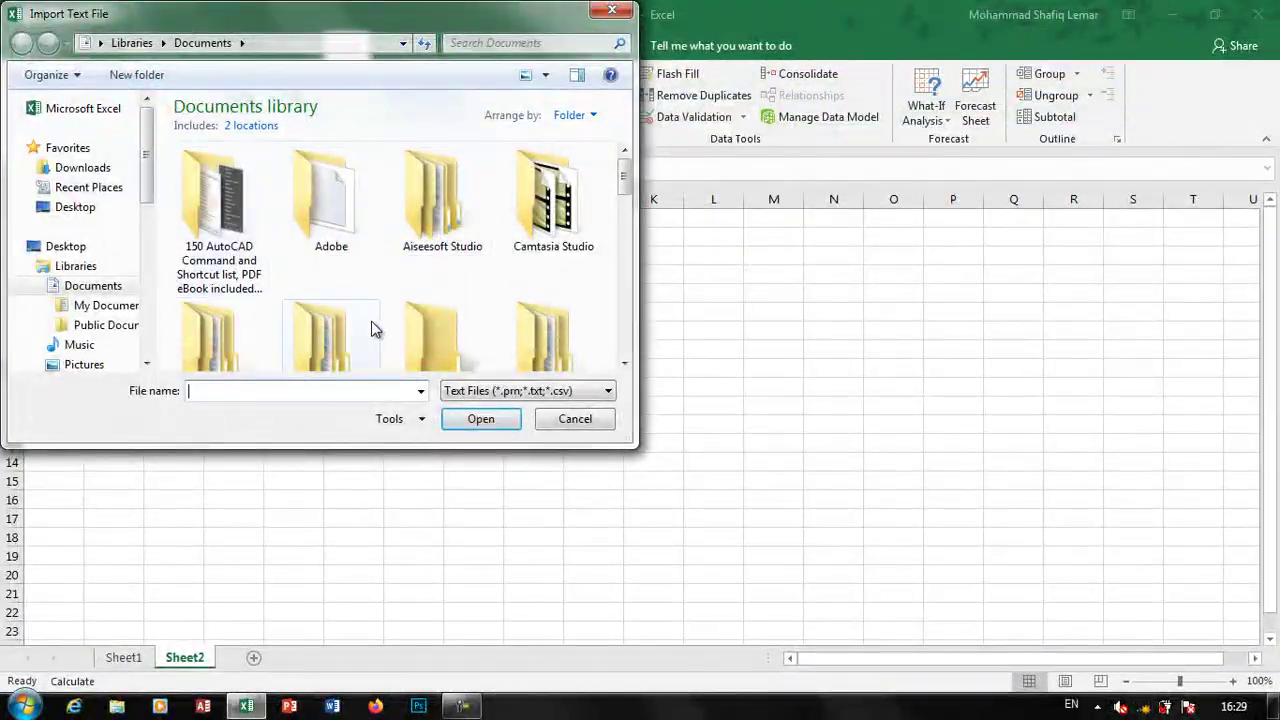
# Choose ListA.csv from the file list and import it
pyautogui.scroll(-6, 374, 326)
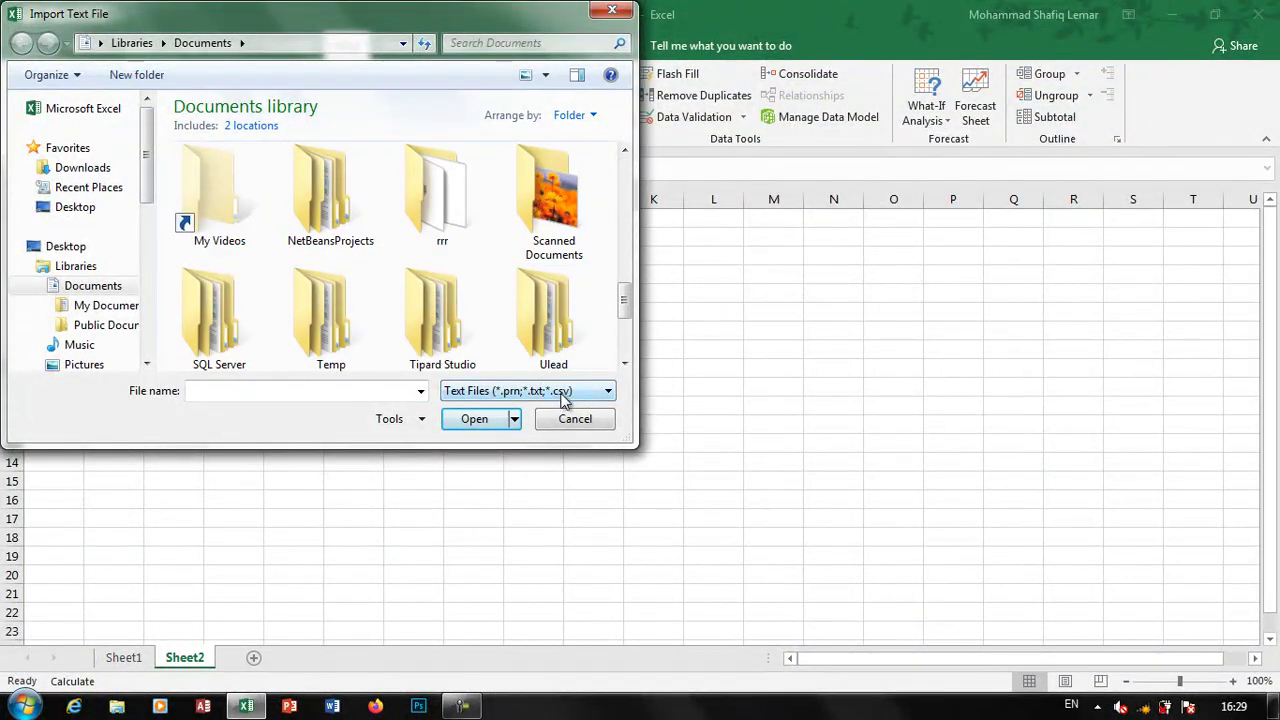
pyautogui.scroll(-3, 459, 361)
pyautogui.scroll(-1, 555, 330)
pyautogui.click(555, 347)
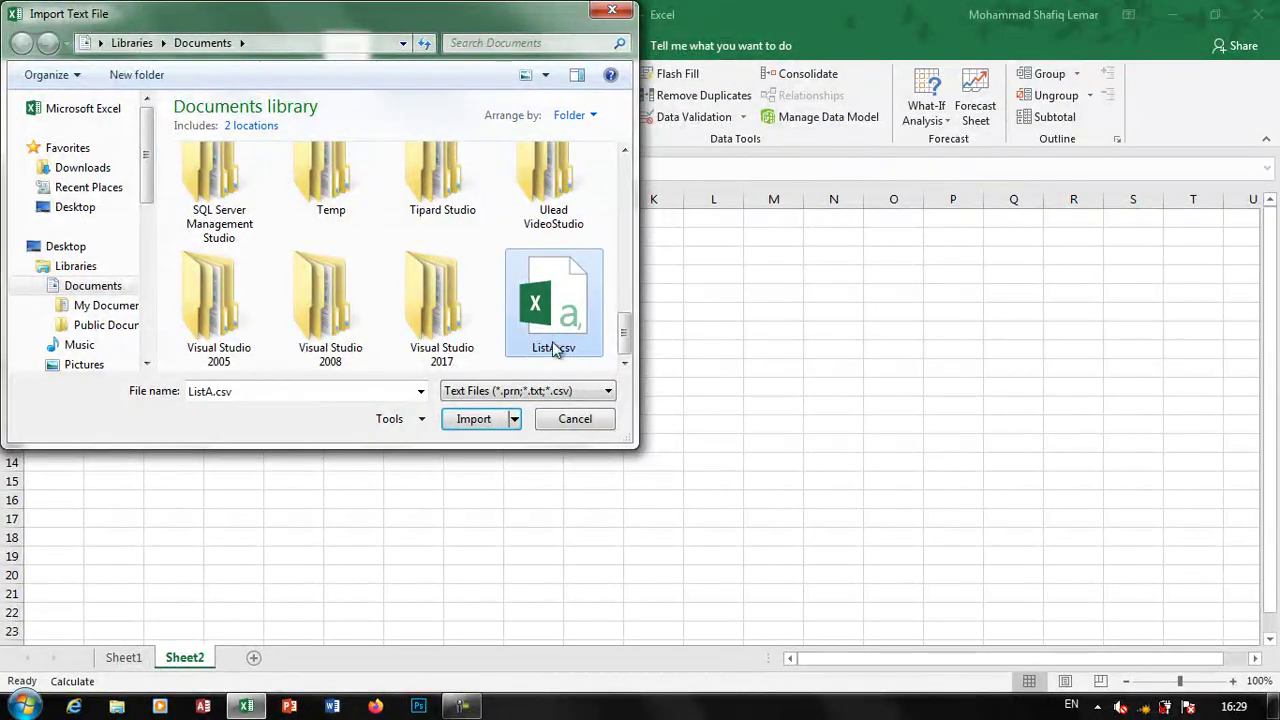
pyautogui.click(498, 418)
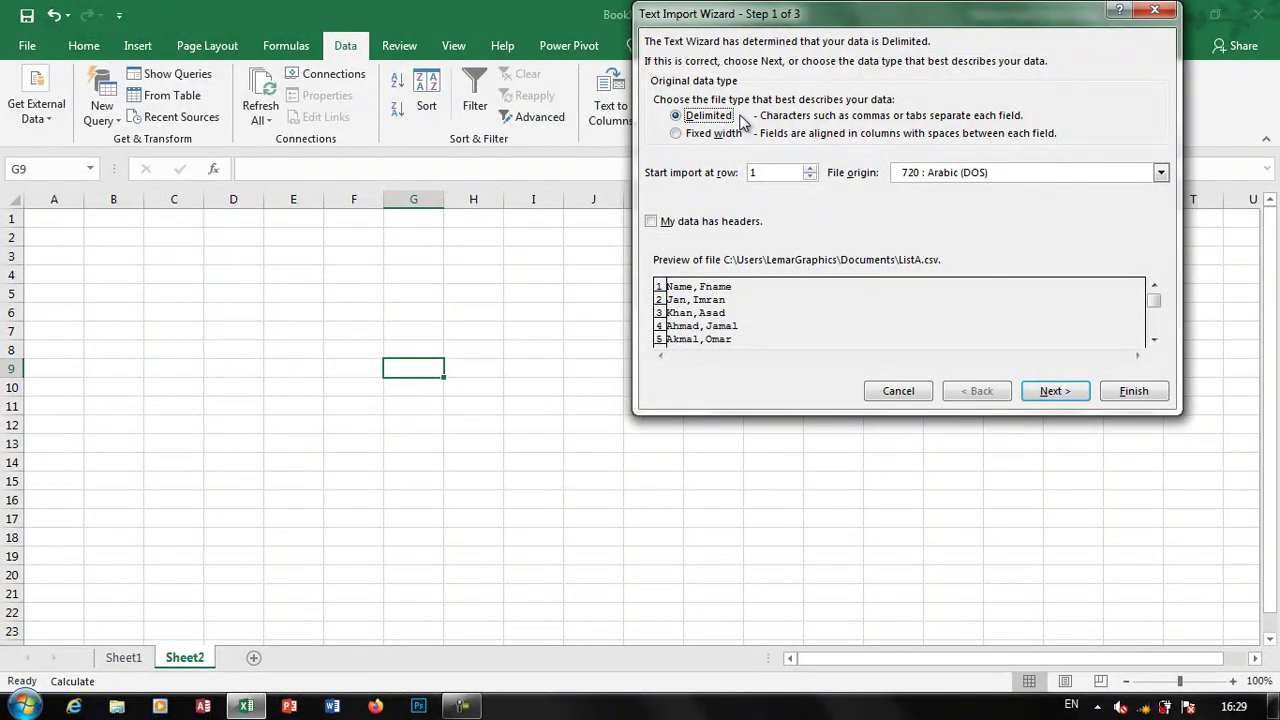
# Import ListA.csv as comma-delimited text, placing the data at G9
pyautogui.click(718, 136)
pyautogui.click(1050, 393)
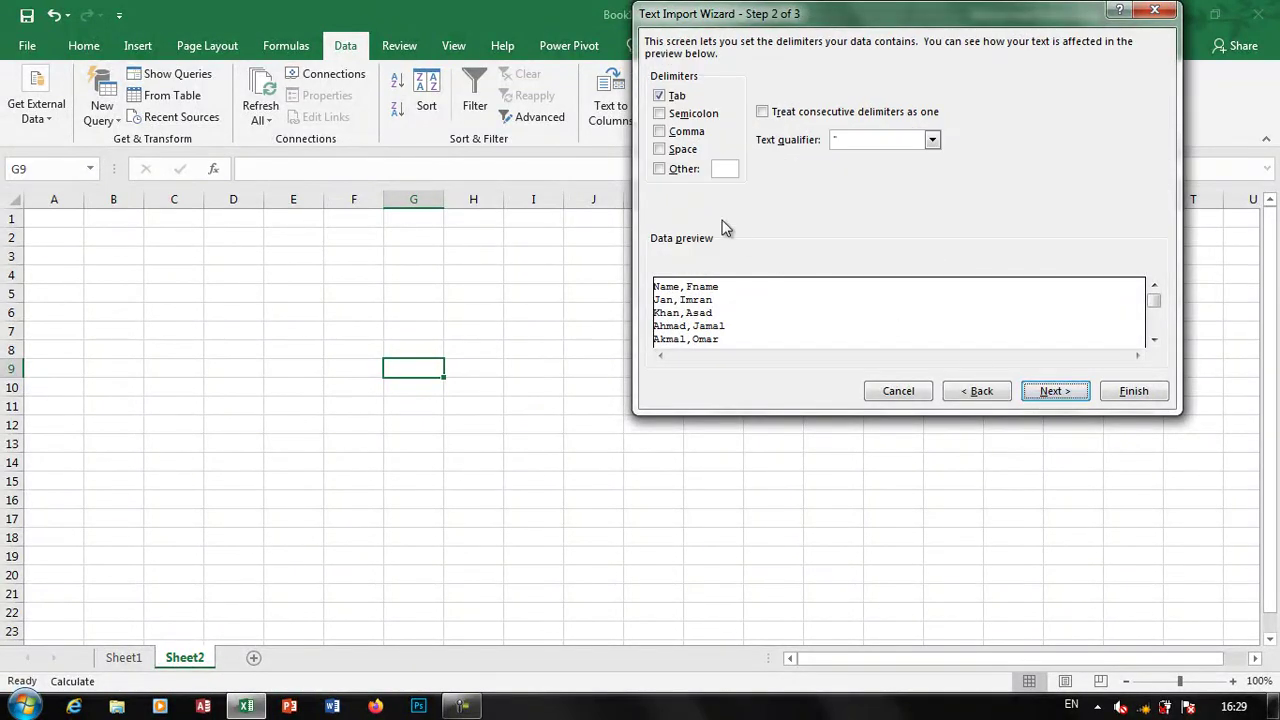
pyautogui.click(659, 132)
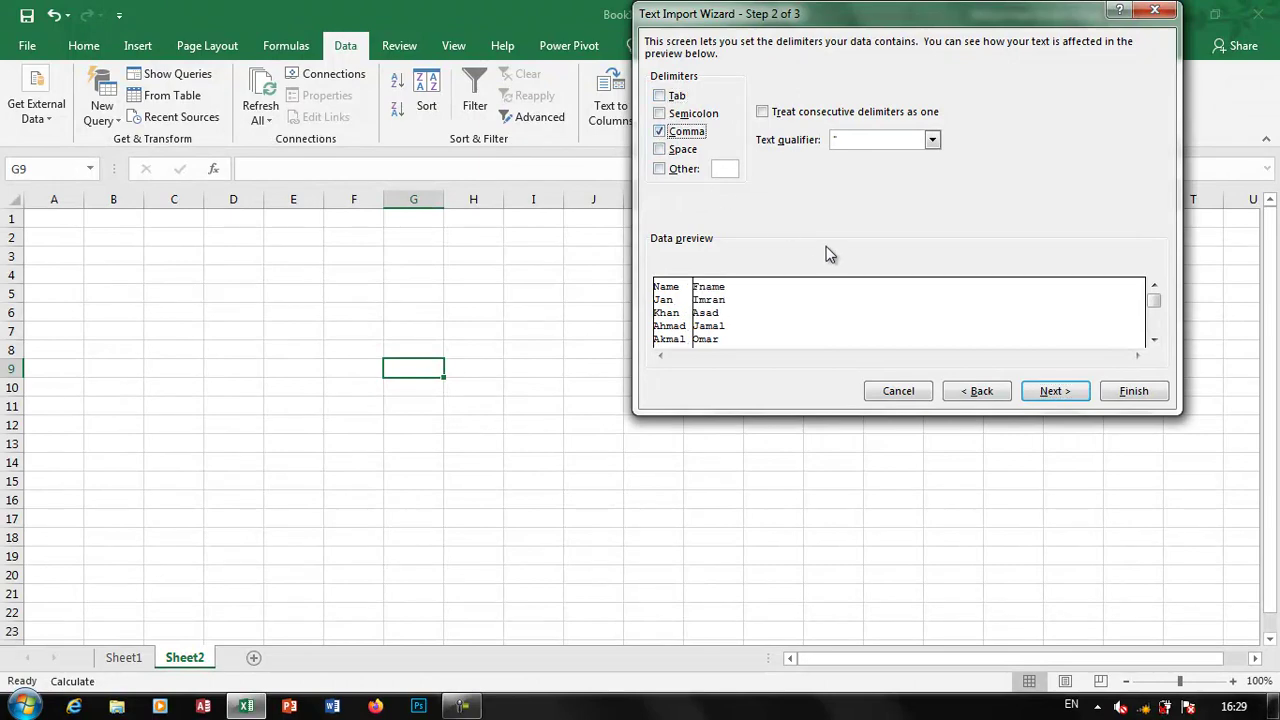
pyautogui.click(1047, 393)
pyautogui.click(1132, 391)
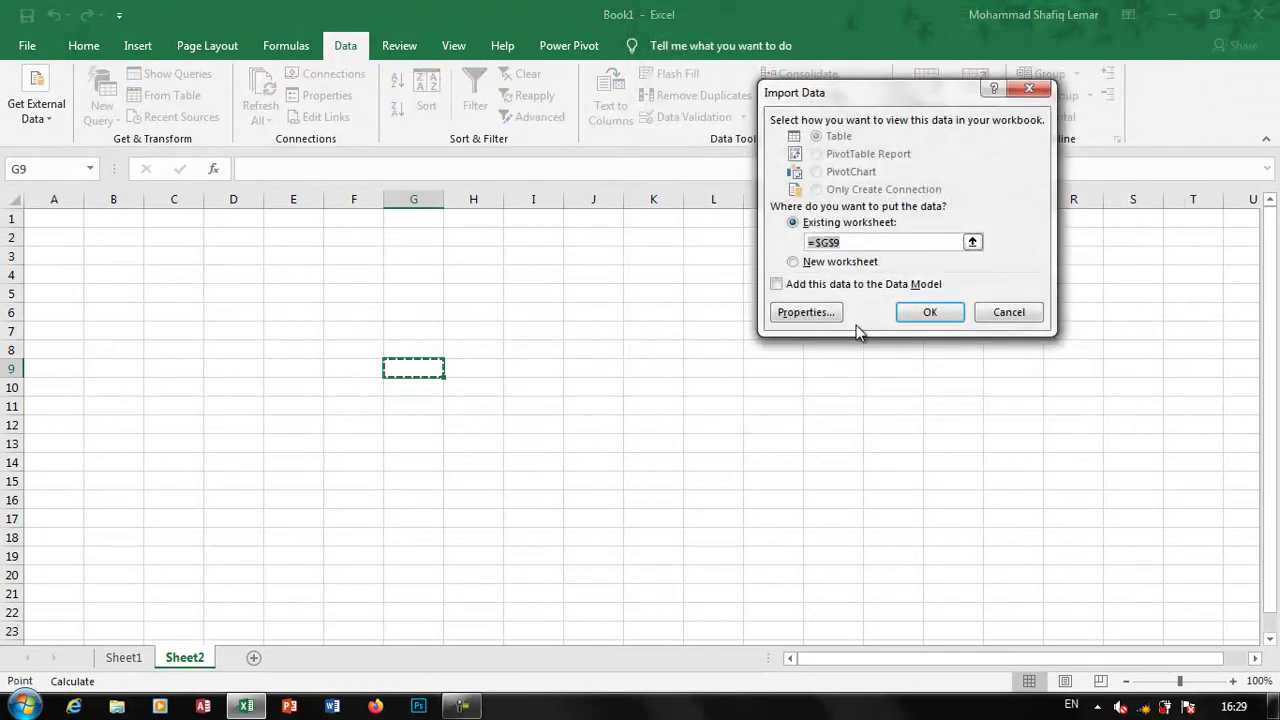
pyautogui.click(930, 312)
# Select the imported Name and Fname data in G9:H14
pyautogui.click(570, 428)
pyautogui.click(466, 406)
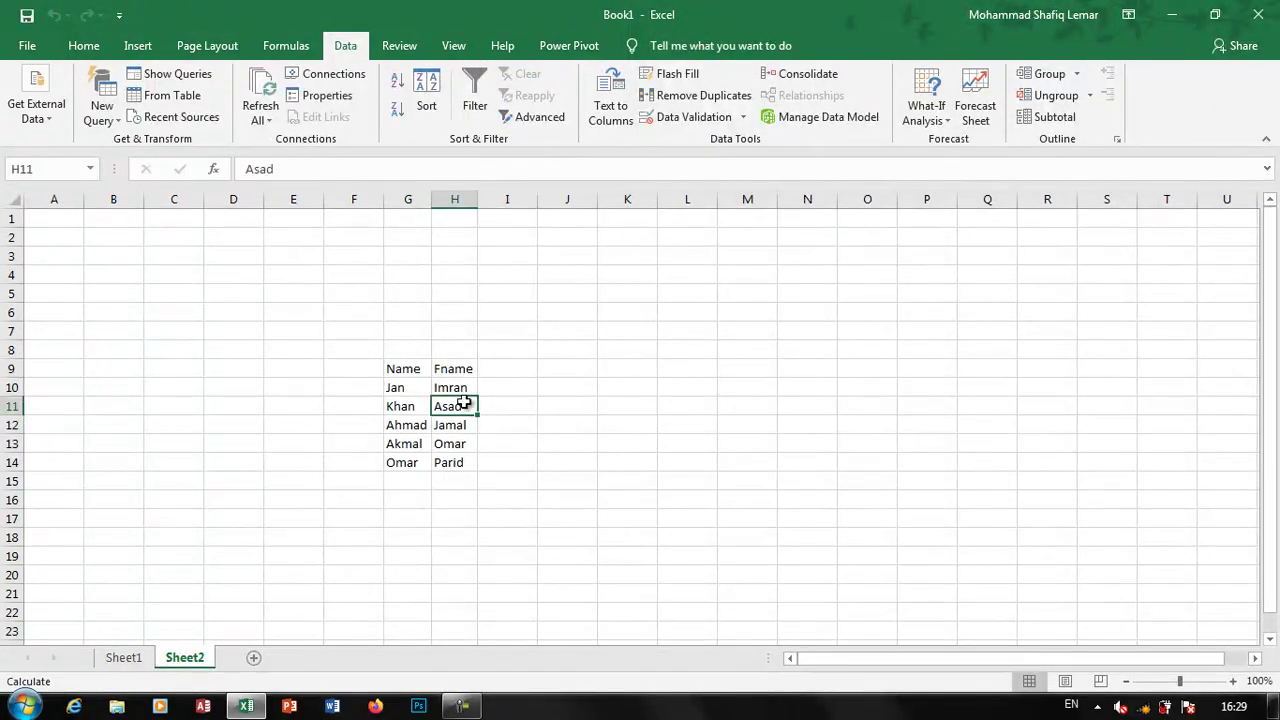
pyautogui.moveTo(411, 367); pyautogui.dragTo(472, 463)
pyautogui.click(24, 706)
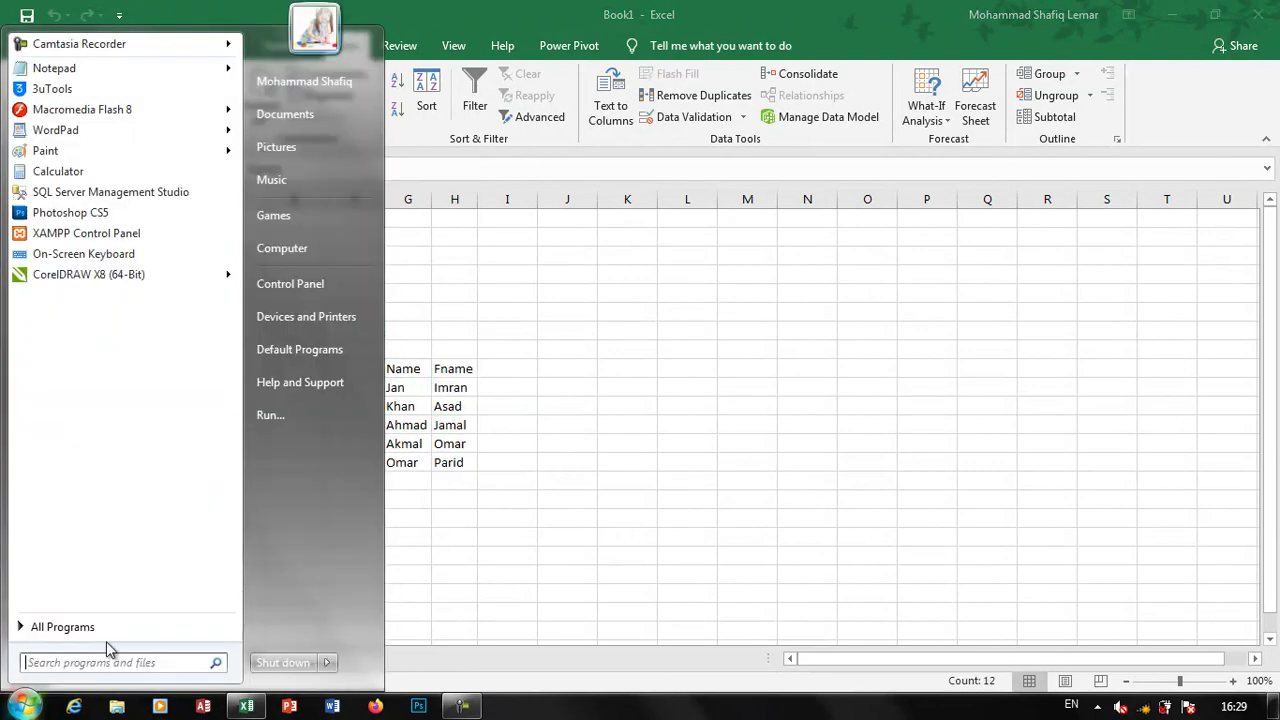
pyautogui.click(303, 125)
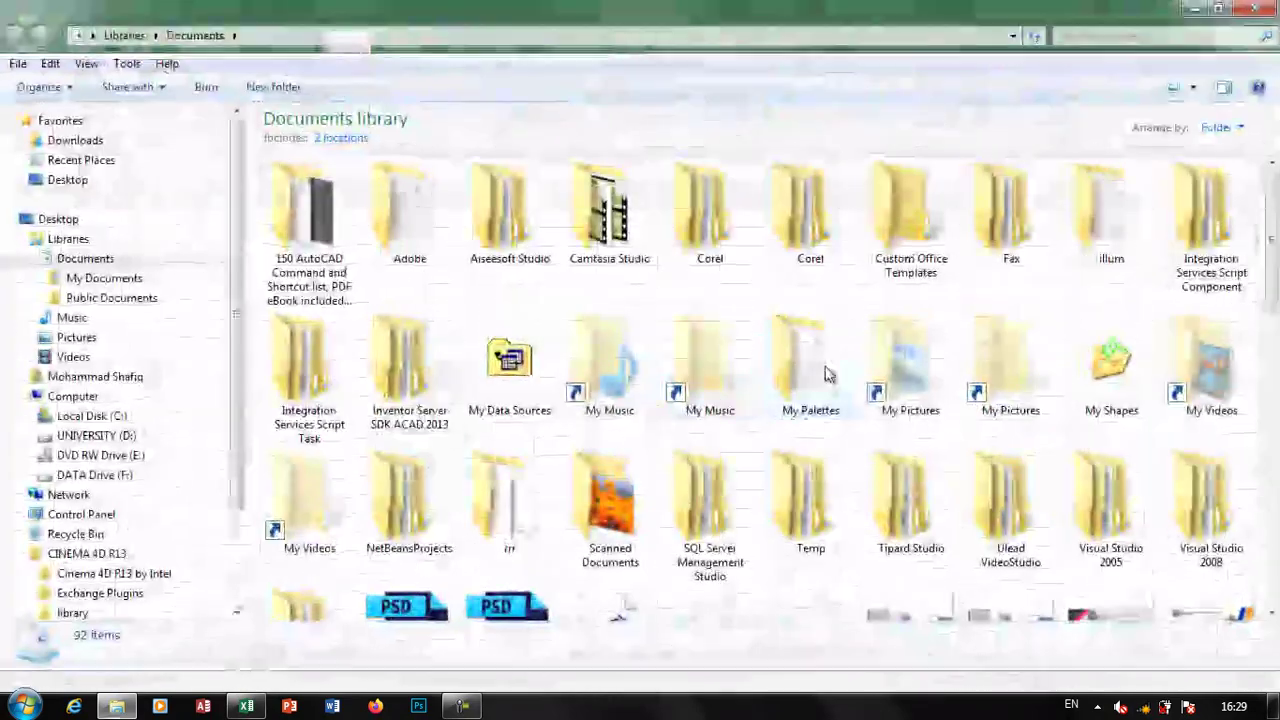
pyautogui.click(822, 372)
pyautogui.scroll(-6, 835, 372)
pyautogui.scroll(-3, 838, 372)
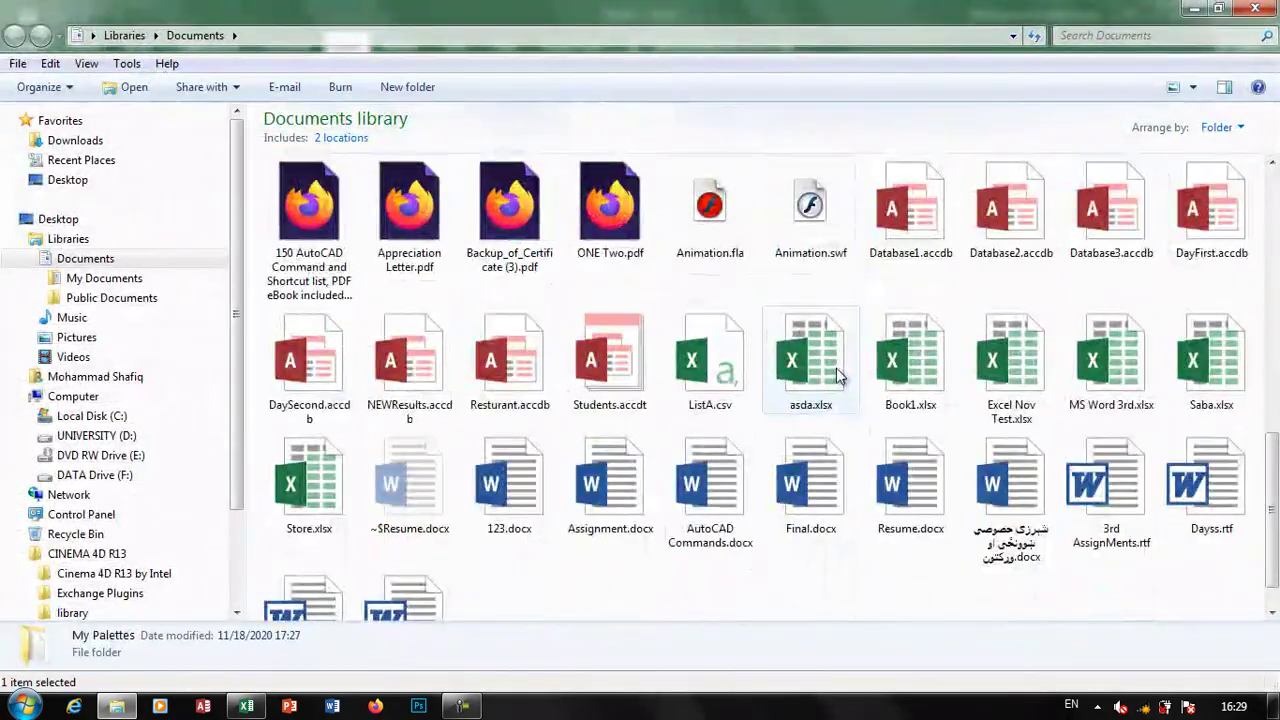
pyautogui.rightClick(714, 365)
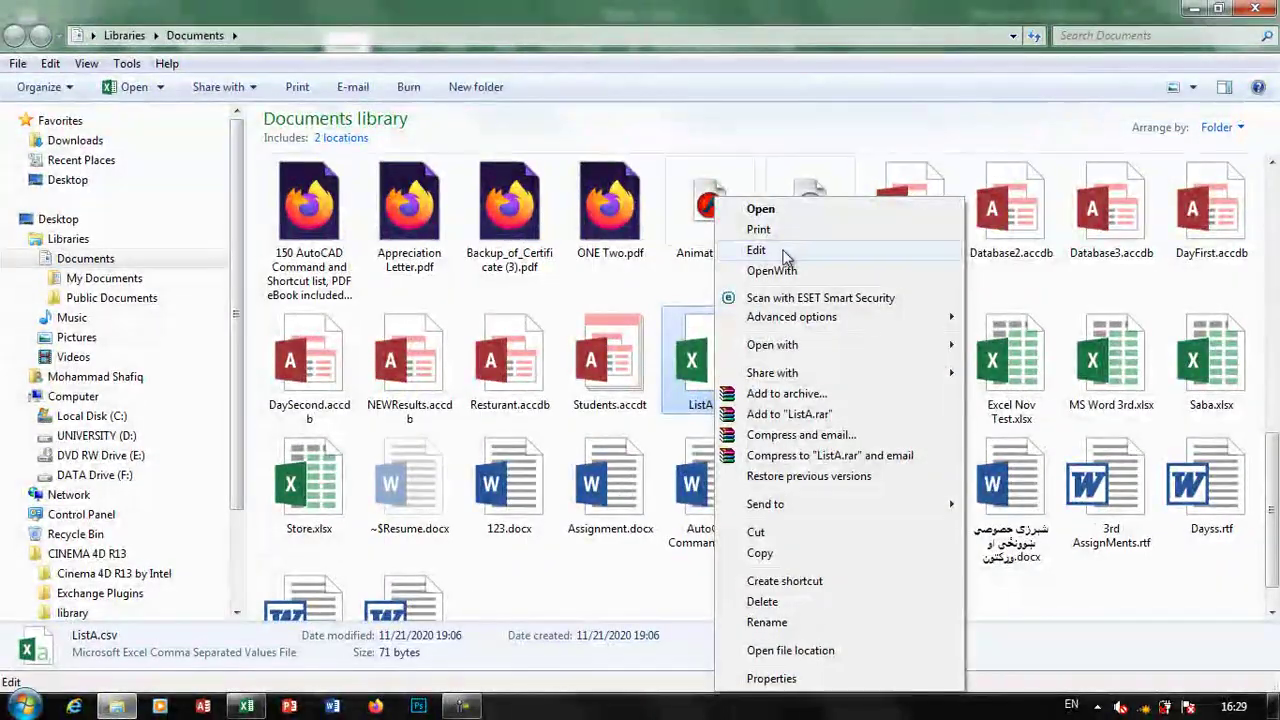
pyautogui.click(790, 250)
pyautogui.moveTo(631, 157); pyautogui.dragTo(358, 8)
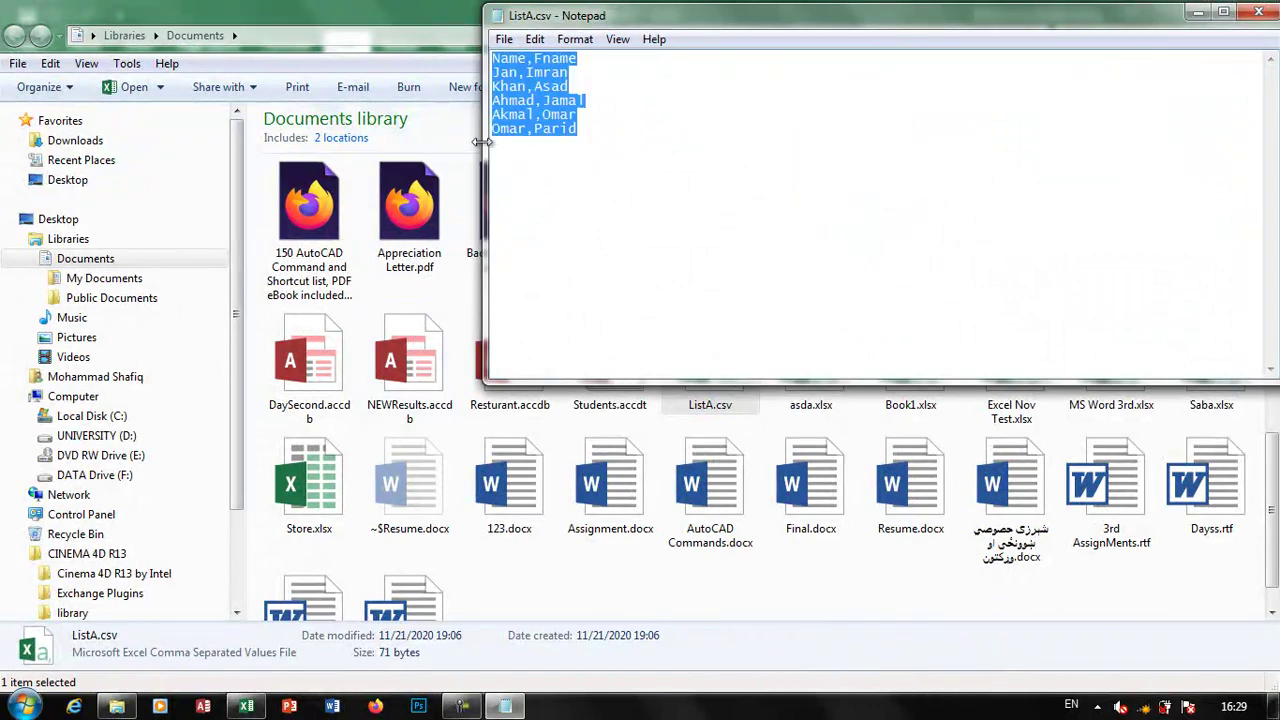
pyautogui.click(1258, 12)
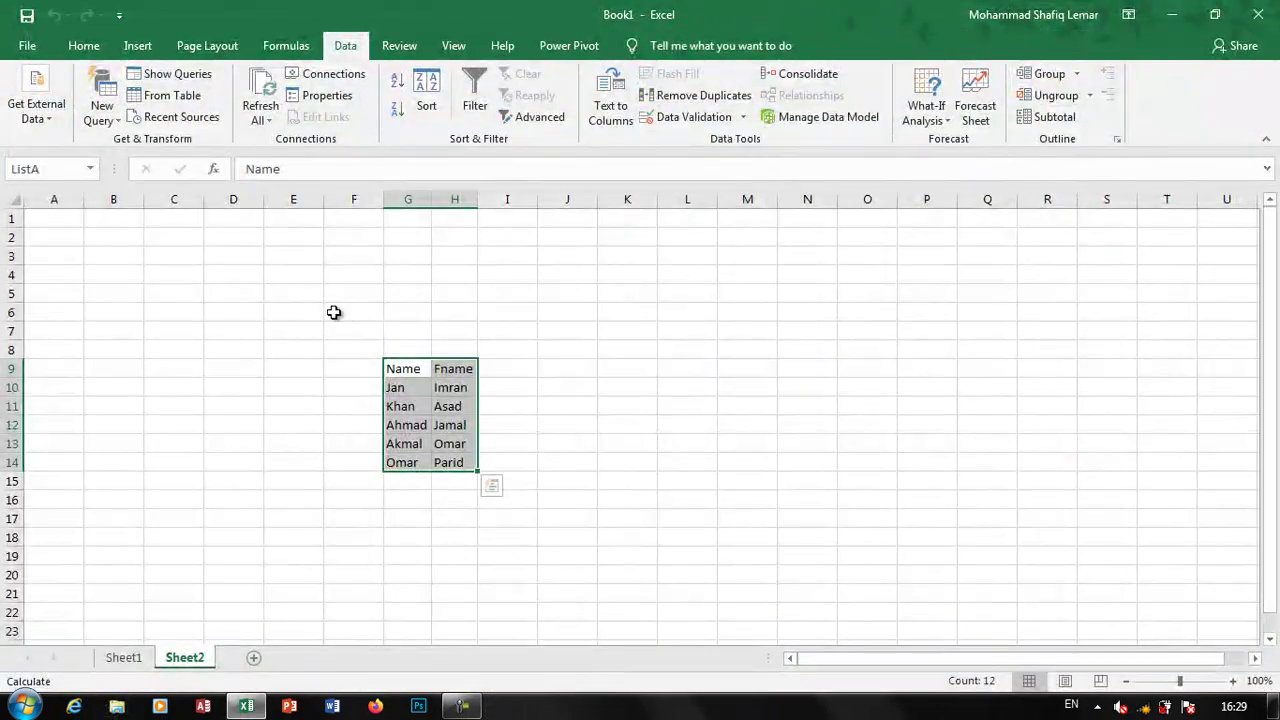
pyautogui.click(334, 312)
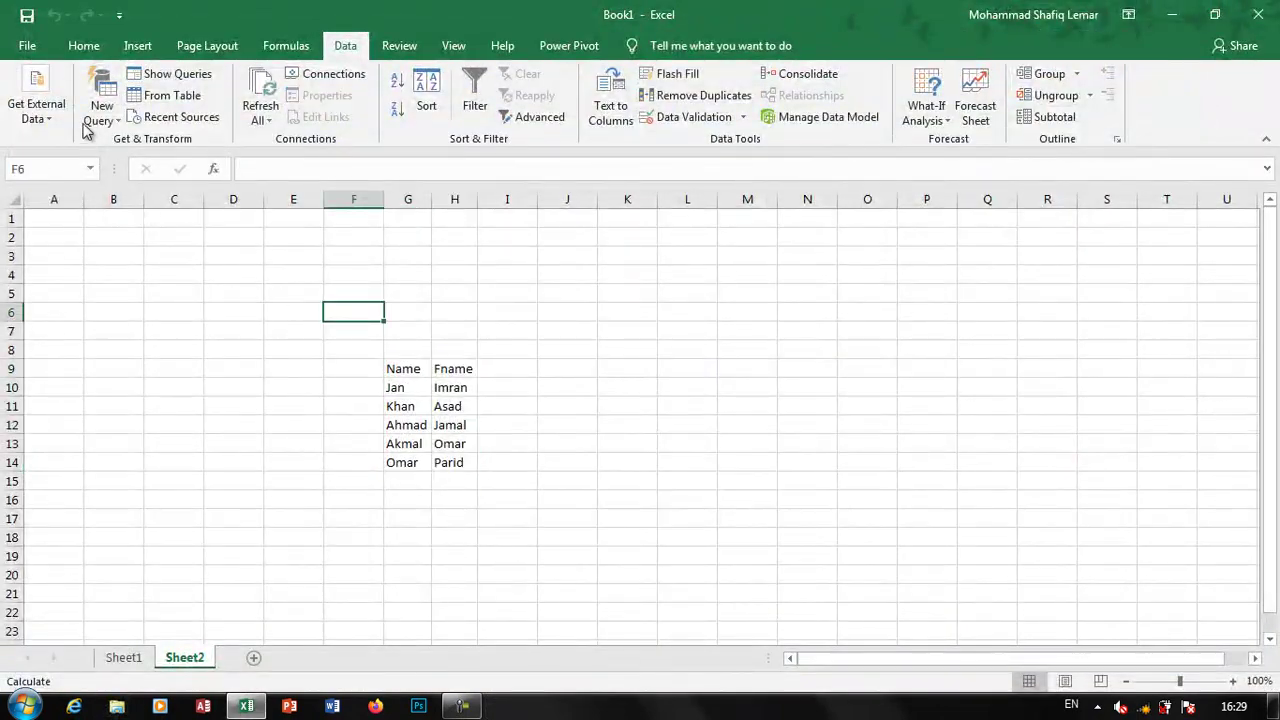
# Select cell K10 as the destination for the external data
pyautogui.click(36, 112)
pyautogui.click(140, 200)
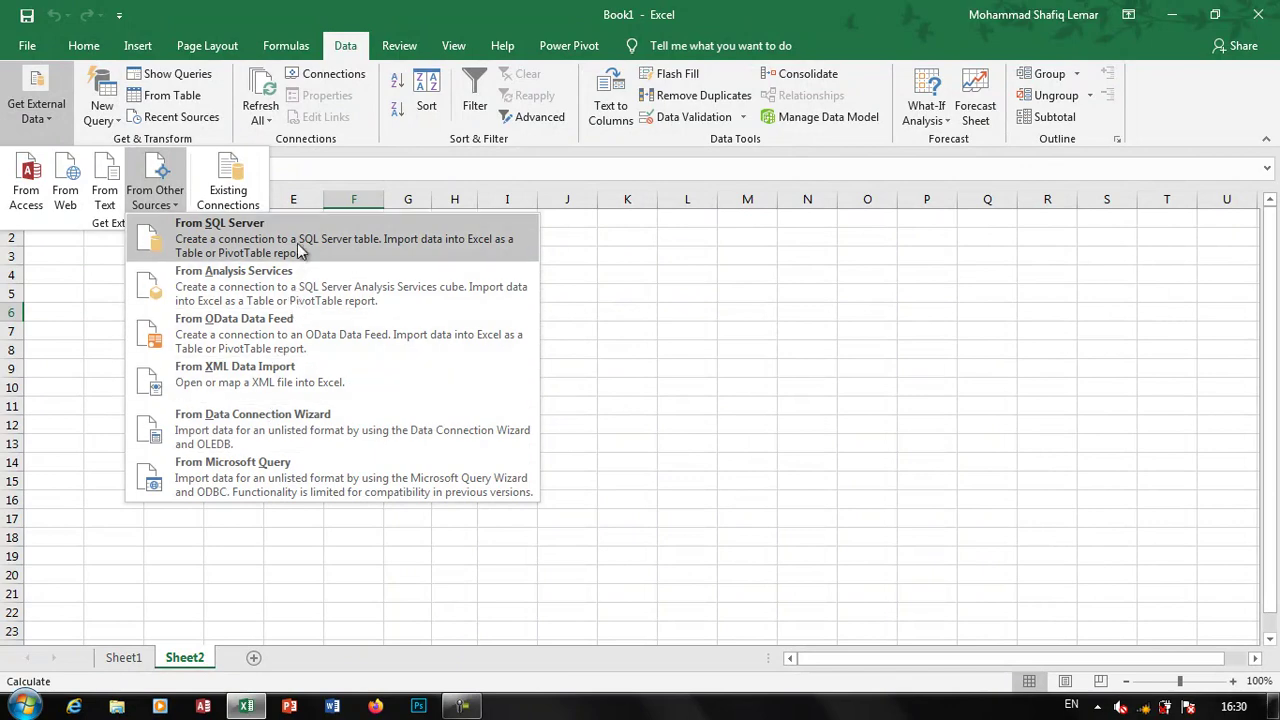
pyautogui.click(863, 414)
pyautogui.click(600, 386)
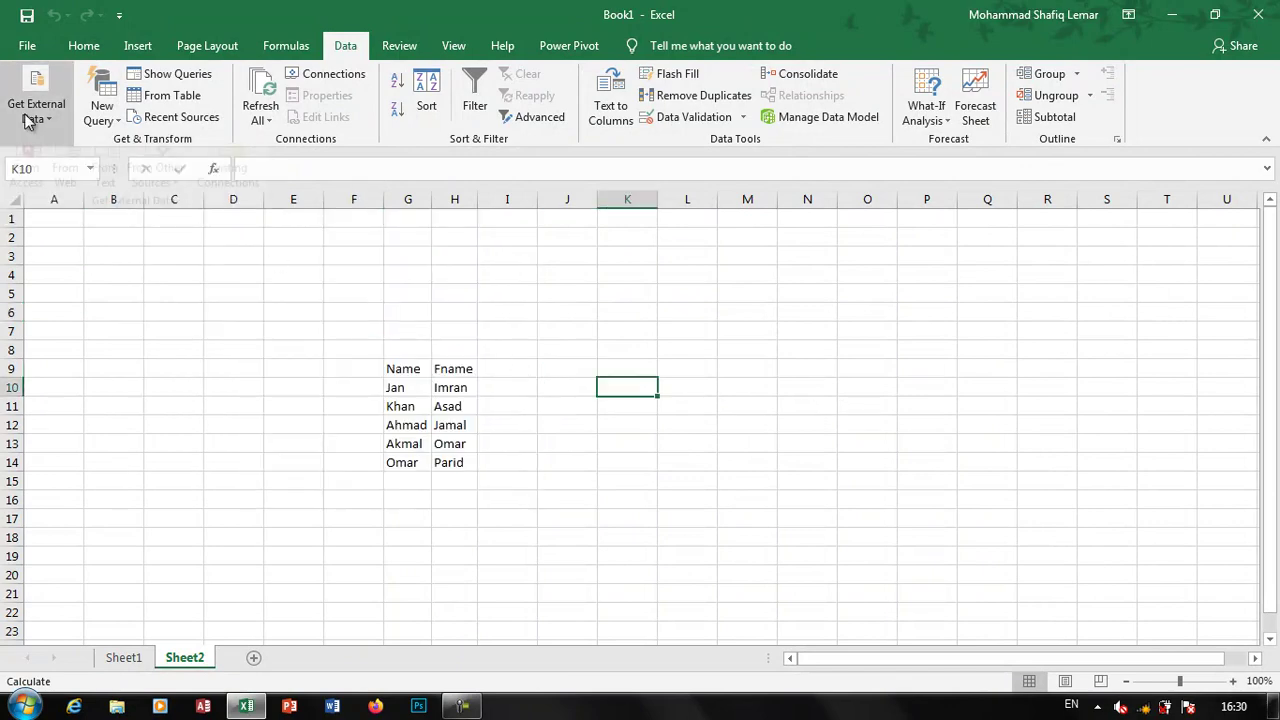
# Start an Access import from the DayFirst.accdb database
pyautogui.click(29, 114)
pyautogui.click(25, 180)
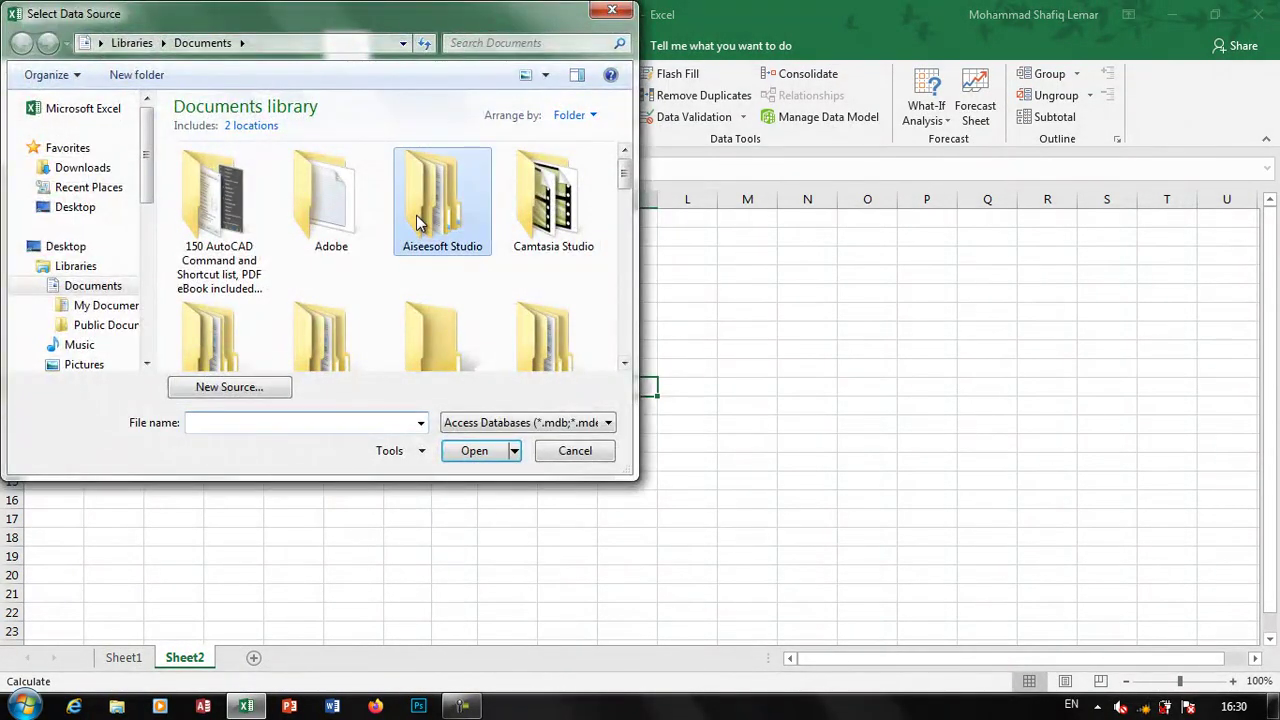
pyautogui.scroll(-6, 418, 220)
pyautogui.scroll(-5, 425, 240)
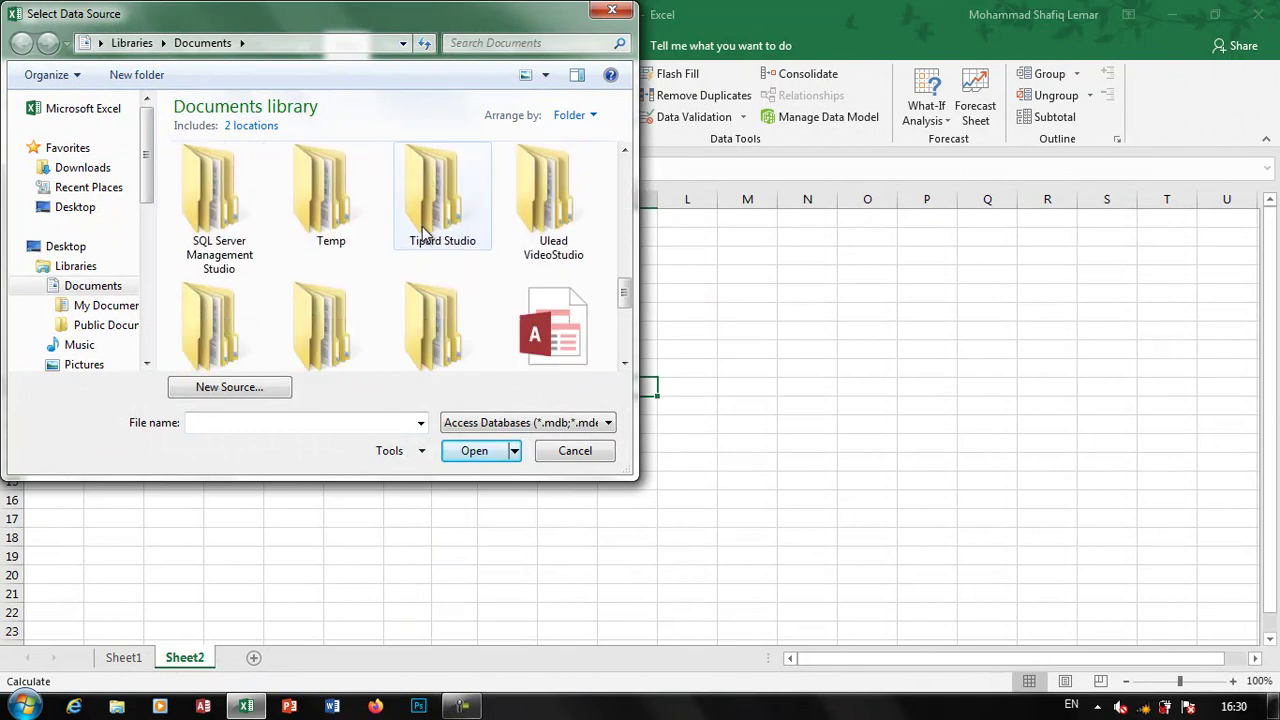
pyautogui.click(442, 318)
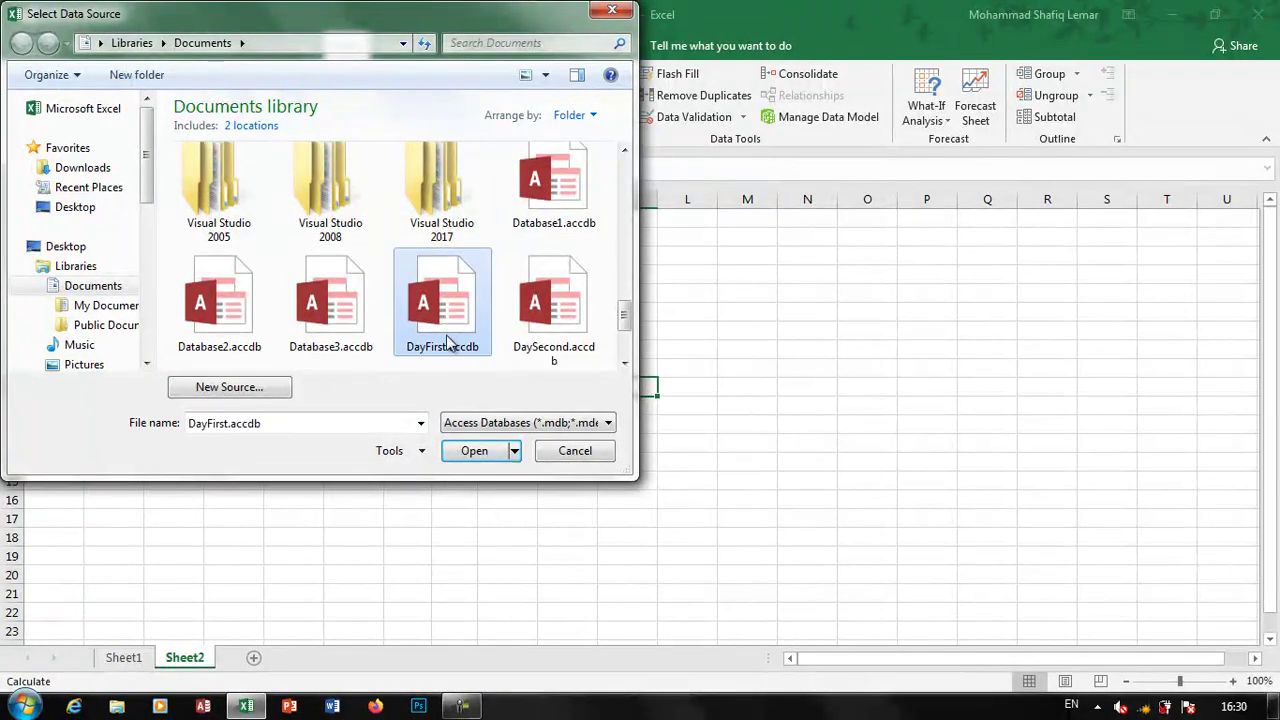
pyautogui.click(476, 450)
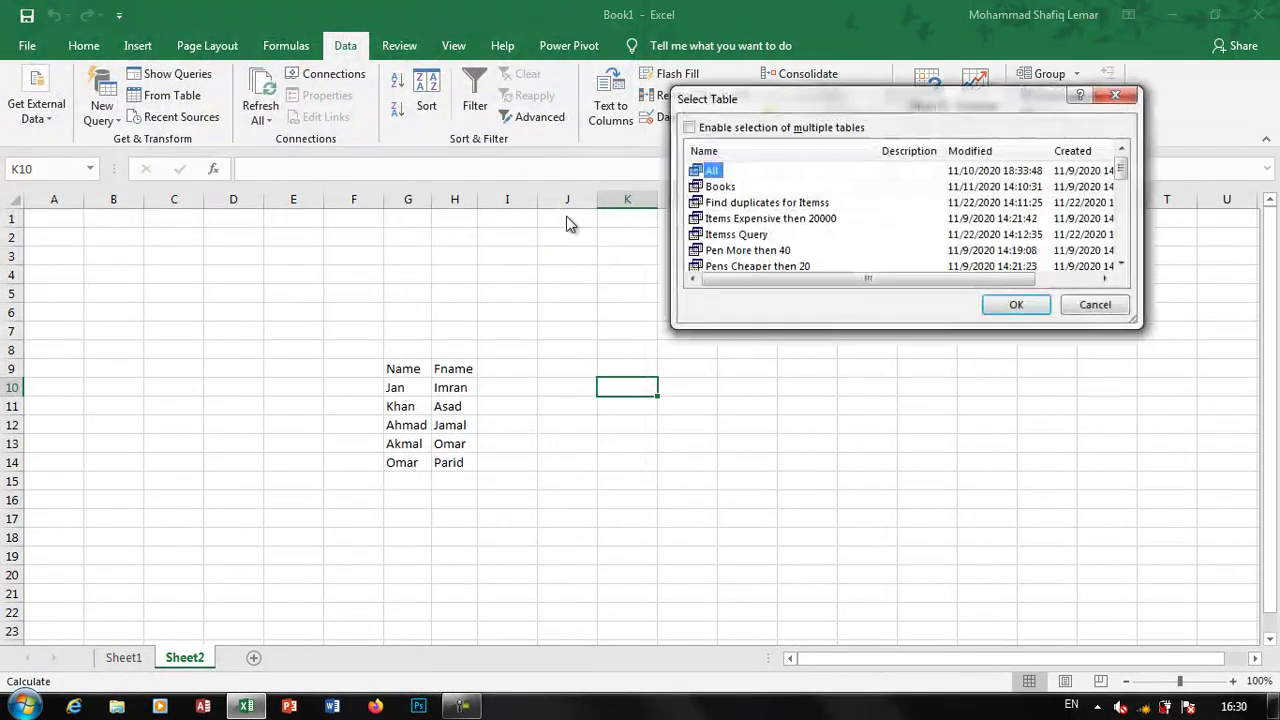
# Import the Delete table as an Excel table starting at K10
pyautogui.click(748, 220)
pyautogui.scroll(-2, 746, 223)
pyautogui.scroll(1, 798, 232)
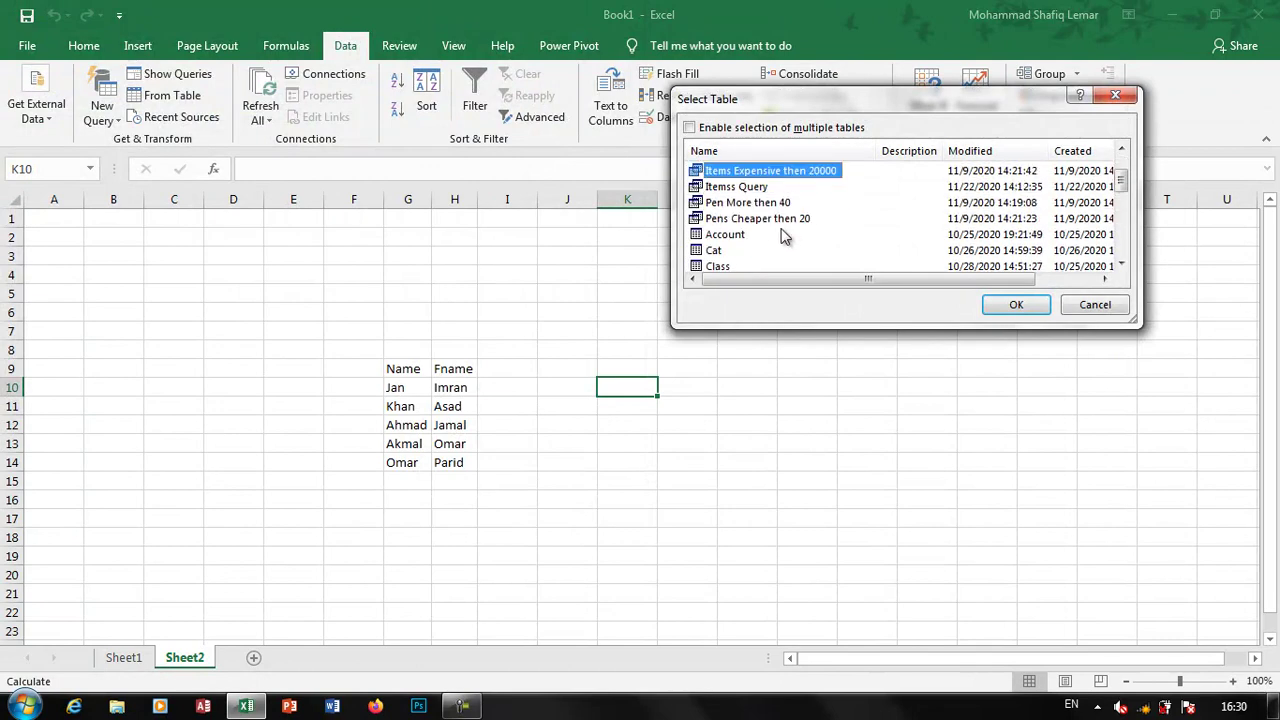
pyautogui.scroll(-2, 775, 240)
pyautogui.click(735, 220)
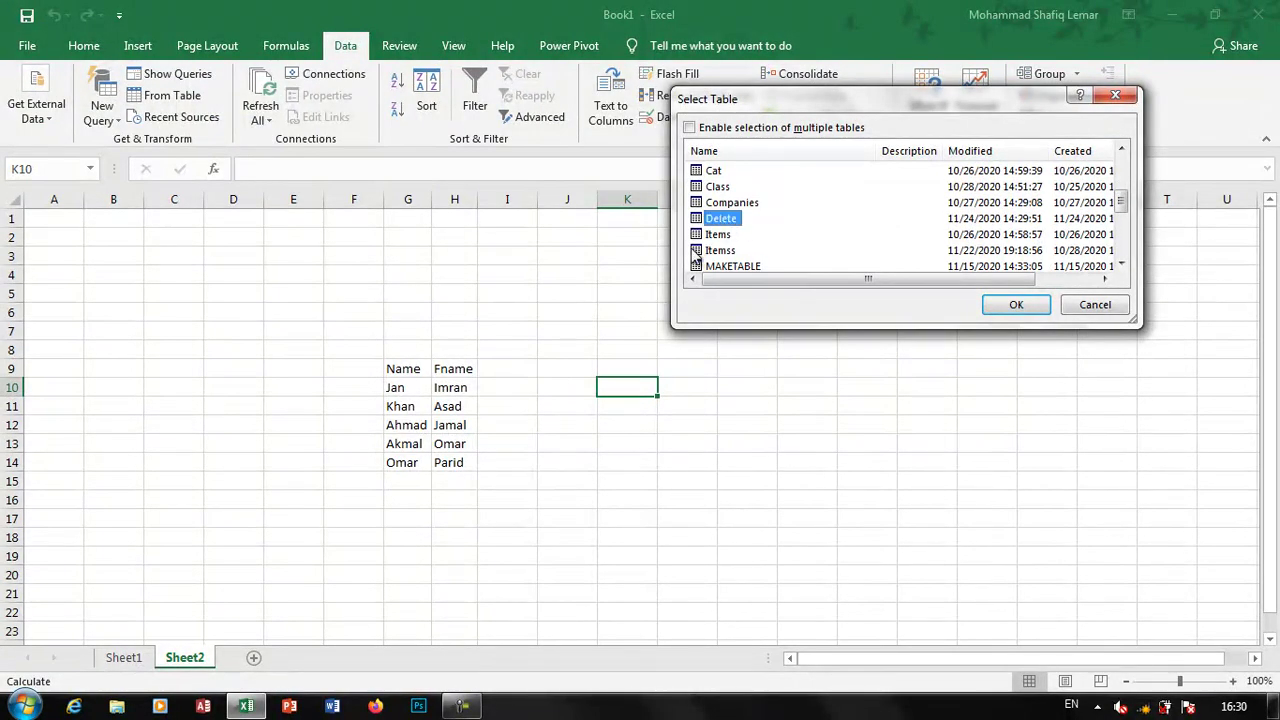
pyautogui.click(1030, 308)
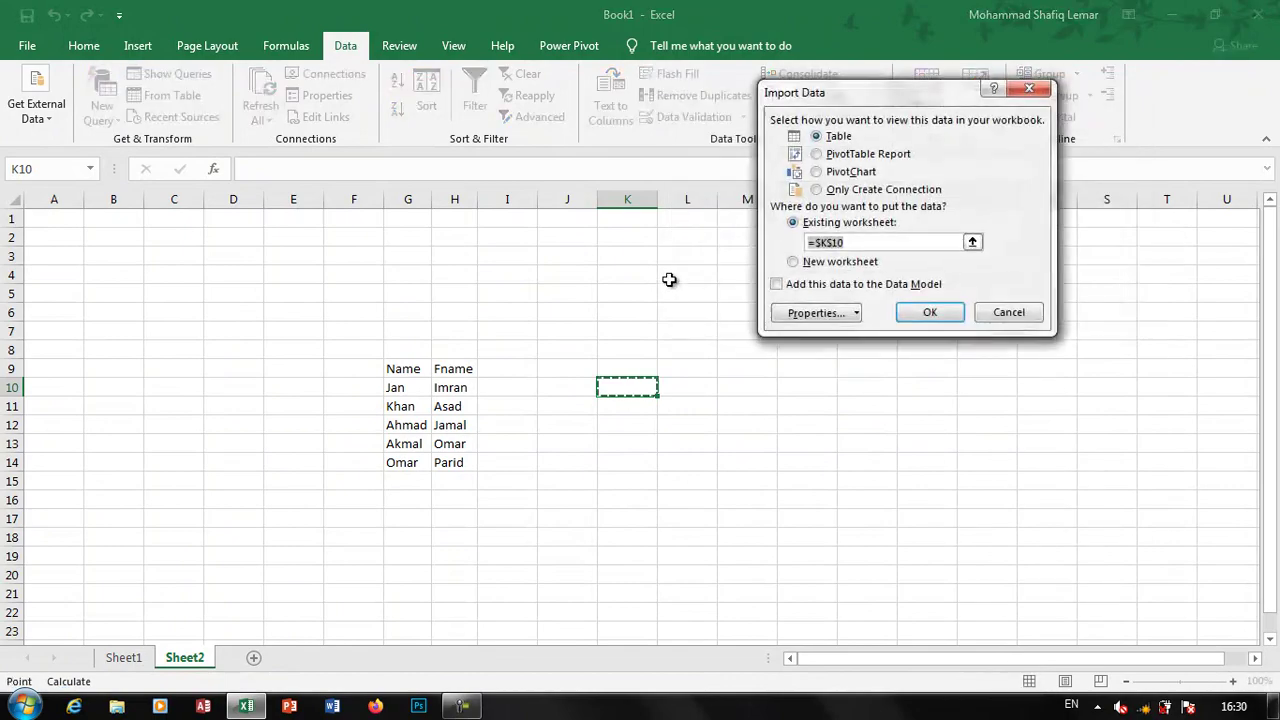
pyautogui.click(920, 313)
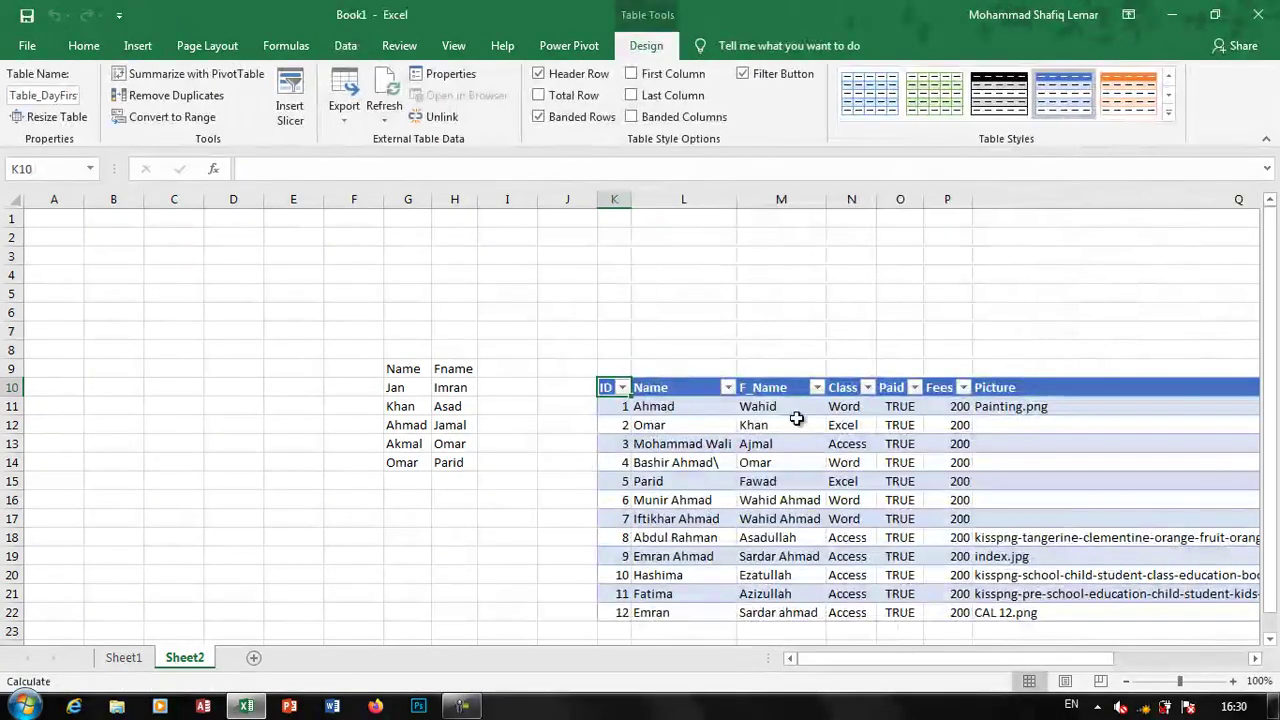
pyautogui.click(794, 459)
pyautogui.scroll(-5, 807, 426)
pyautogui.scroll(7, 807, 426)
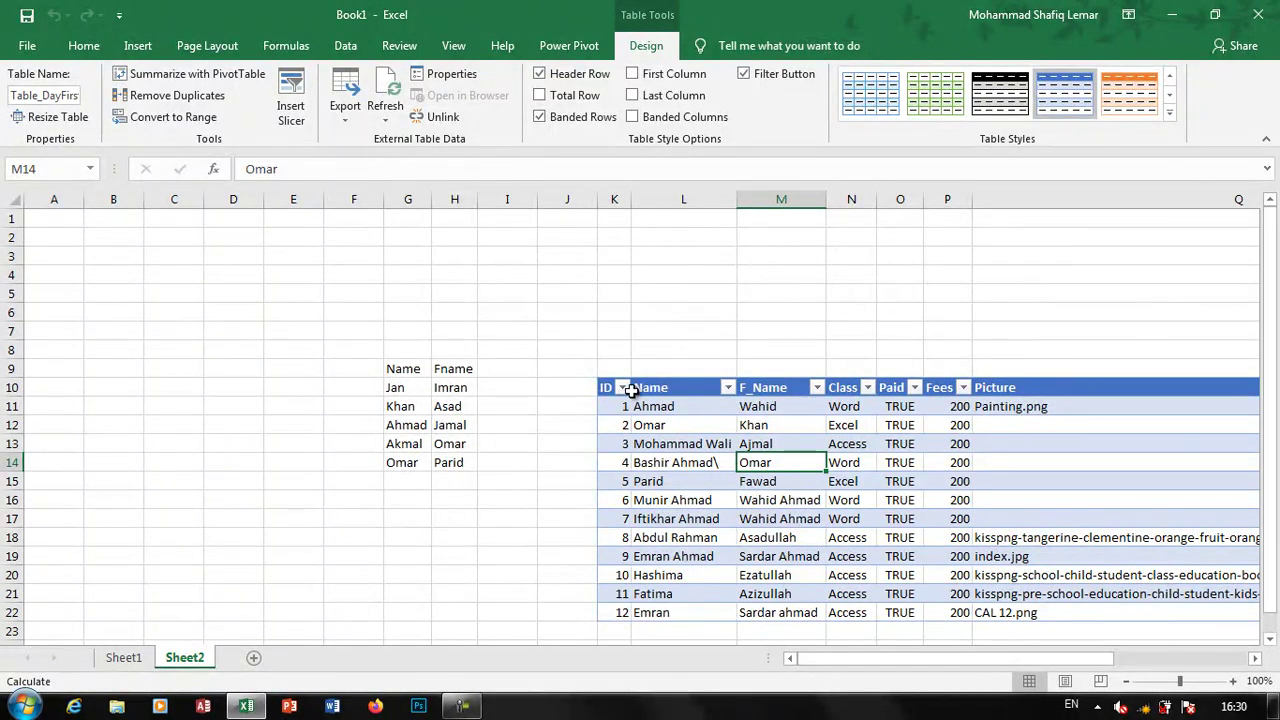
pyautogui.click(348, 50)
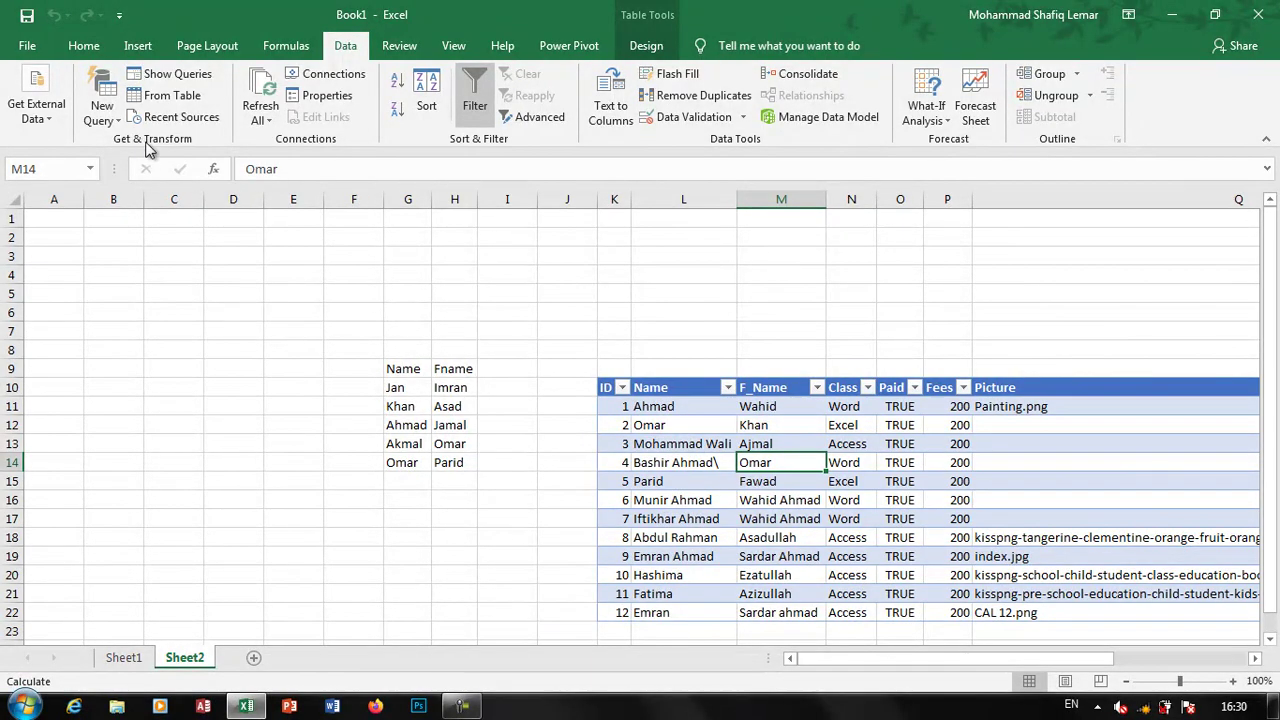
pyautogui.click(101, 104)
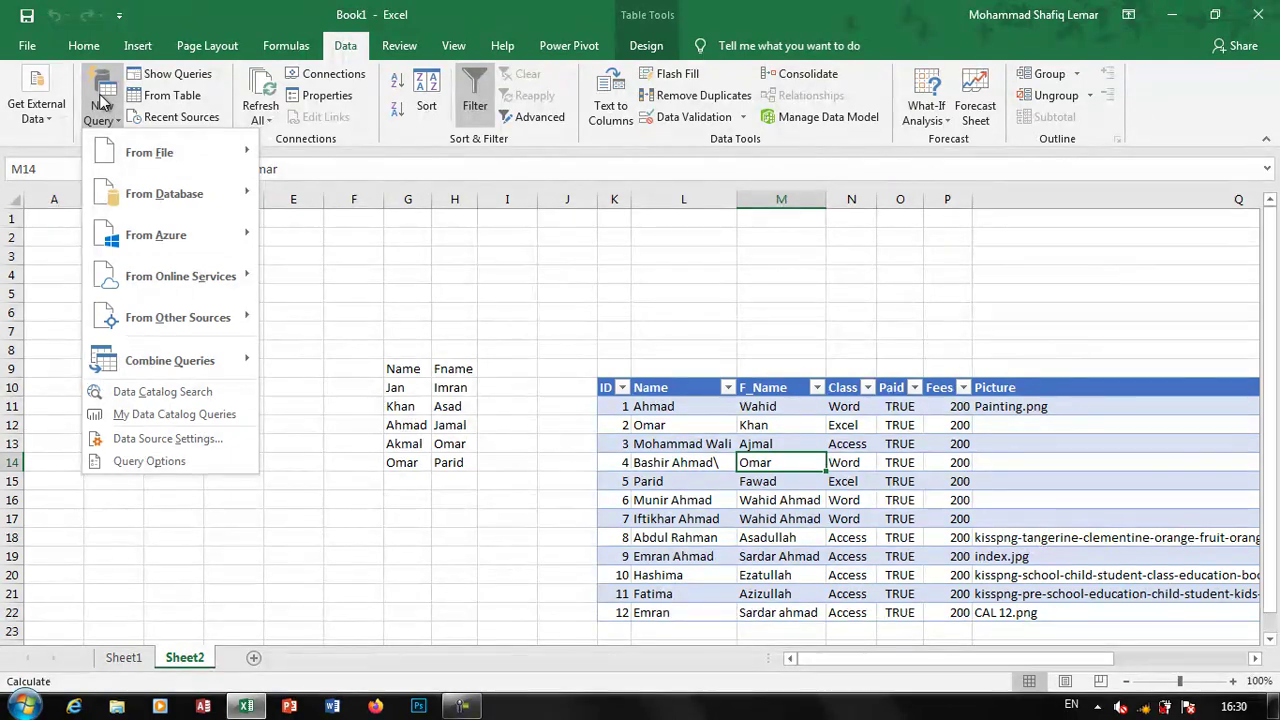
pyautogui.click(305, 160)
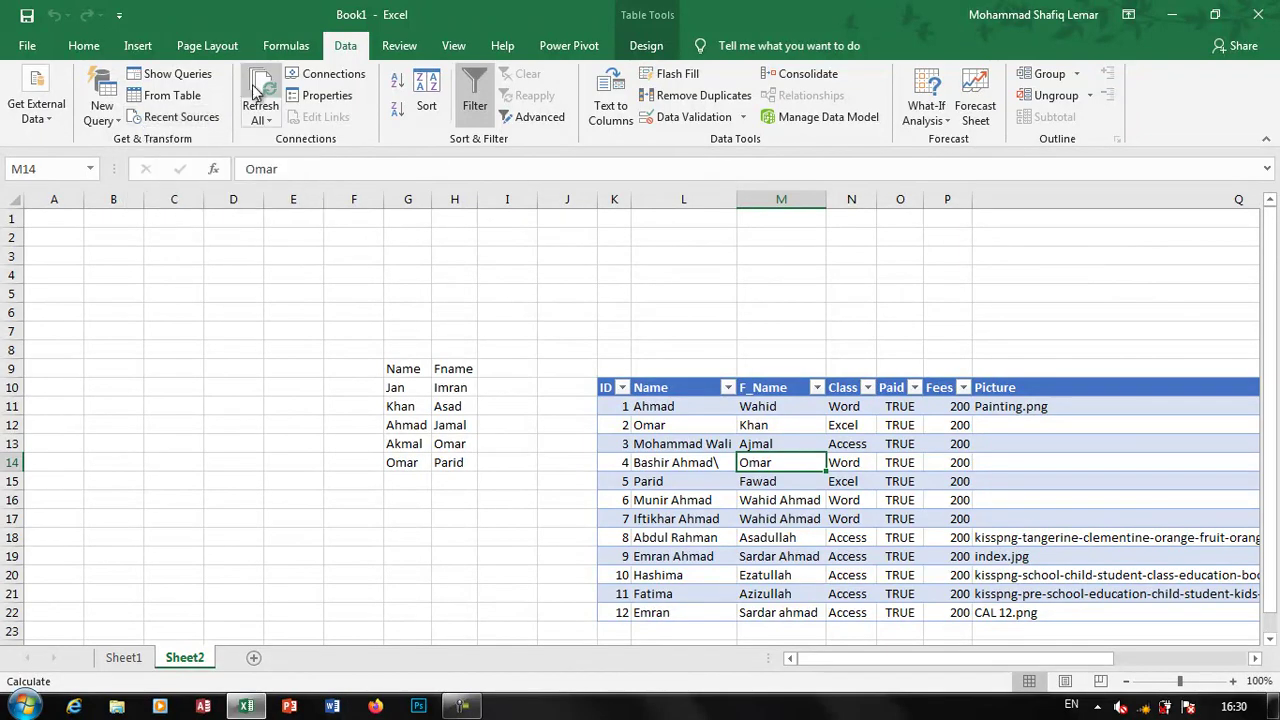
pyautogui.click(677, 463)
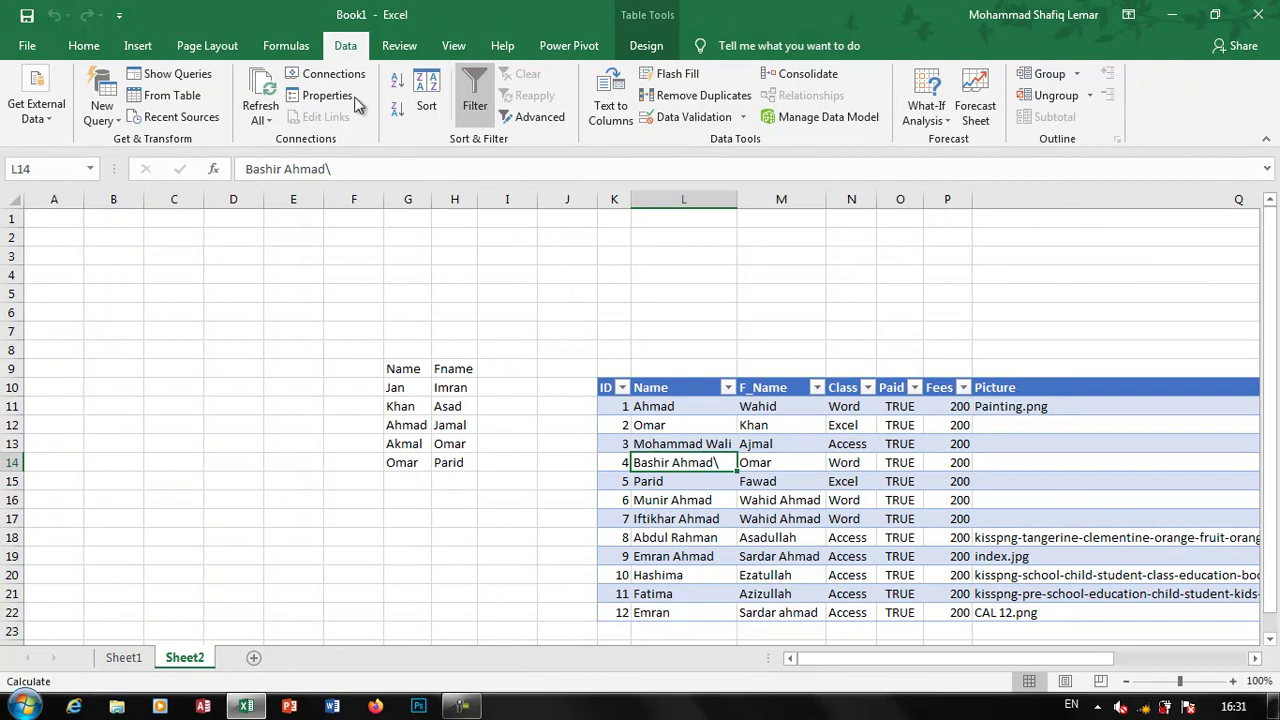
pyautogui.click(262, 95)
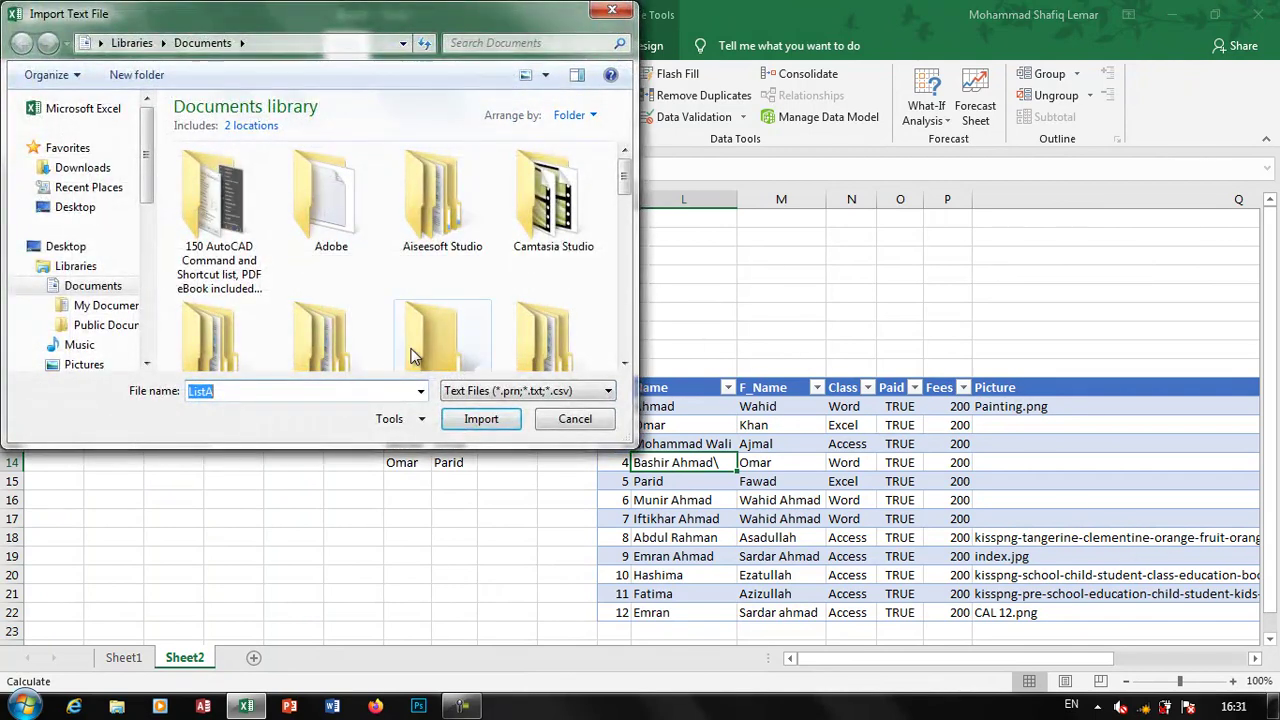
pyautogui.click(549, 417)
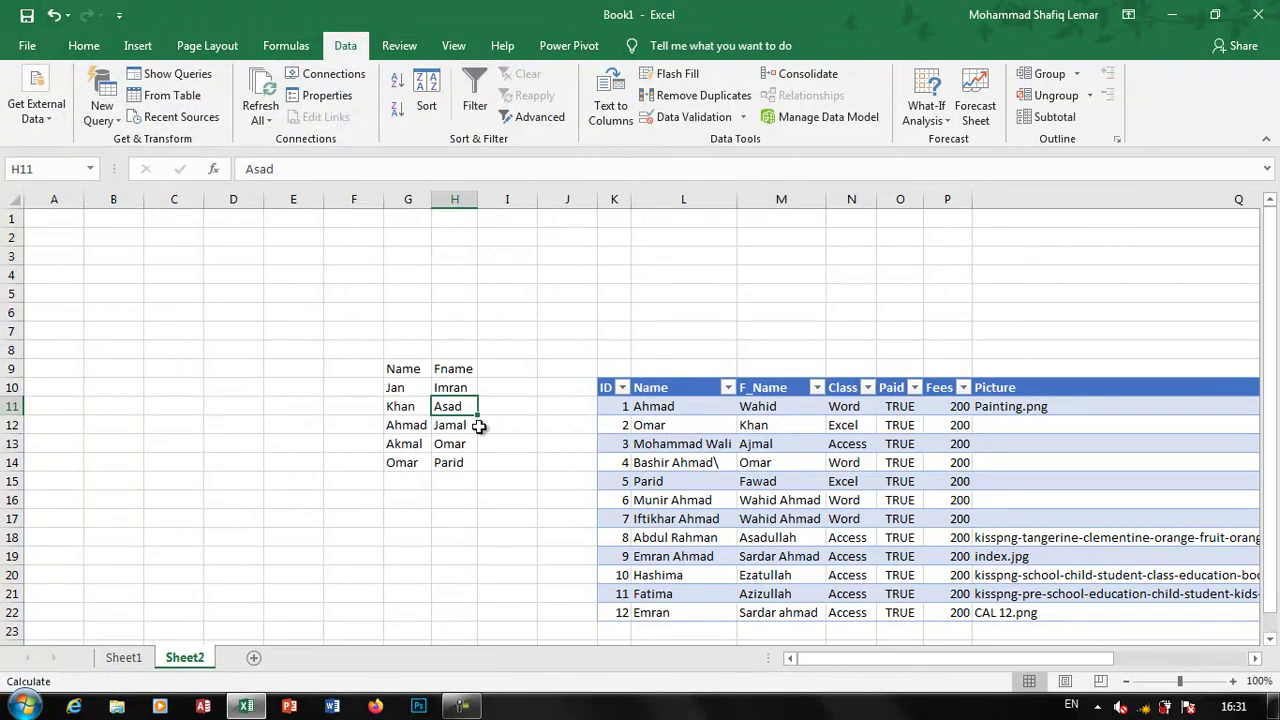
# Open ListA.csv from the Documents library in Notepad for editing
pyautogui.click(25, 706)
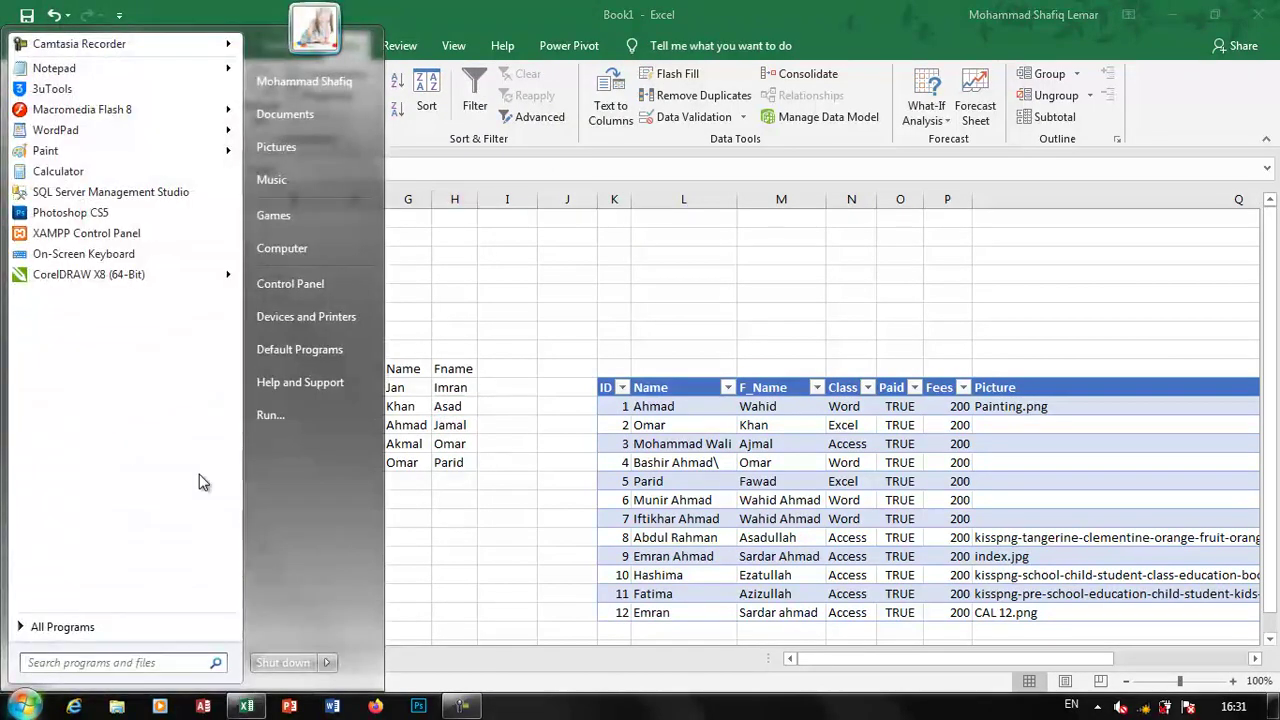
pyautogui.click(308, 153)
pyautogui.click(610, 365)
pyautogui.scroll(-5, 690, 440)
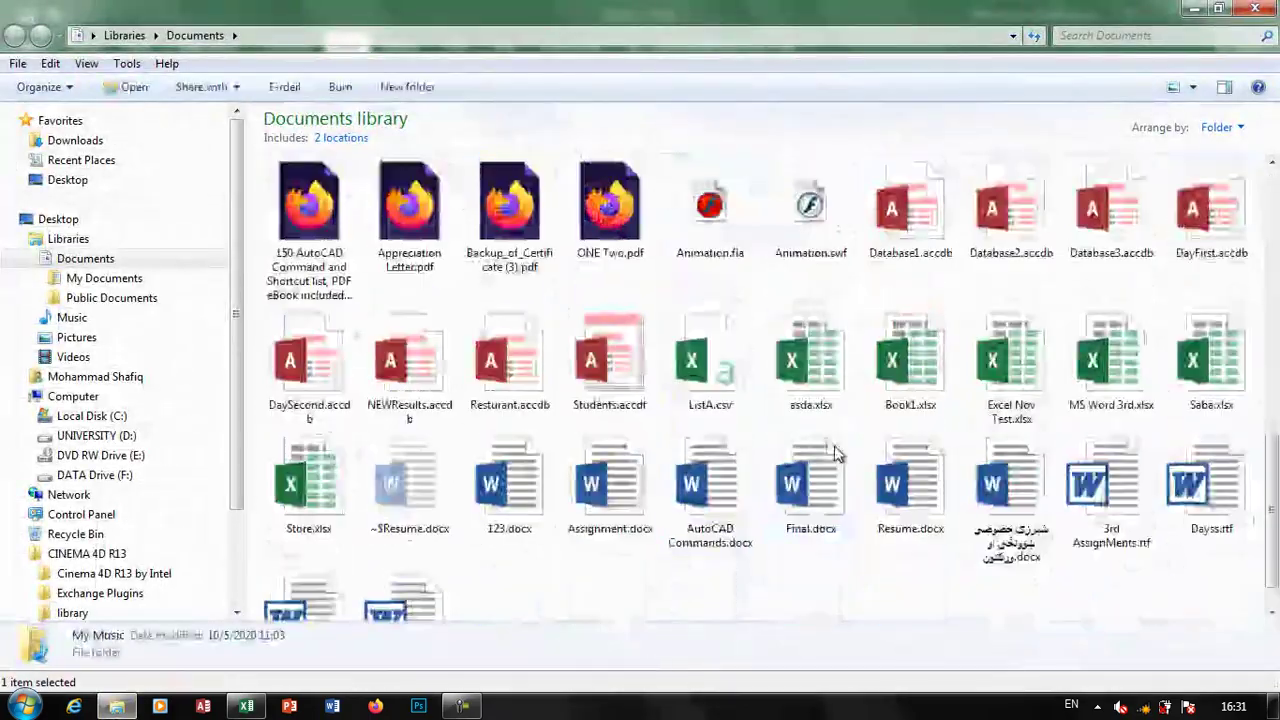
pyautogui.rightClick(716, 335)
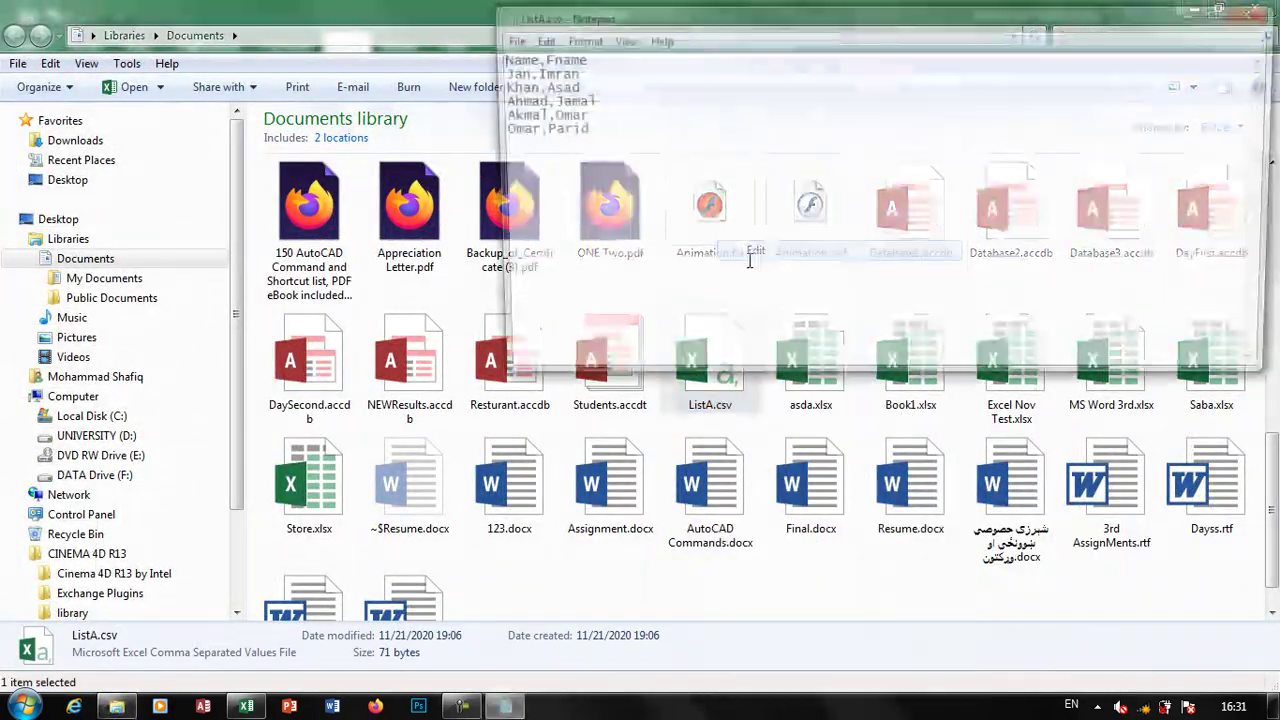
pyautogui.click(760, 250)
pyautogui.moveTo(568, 72); pyautogui.dragTo(488, 72)
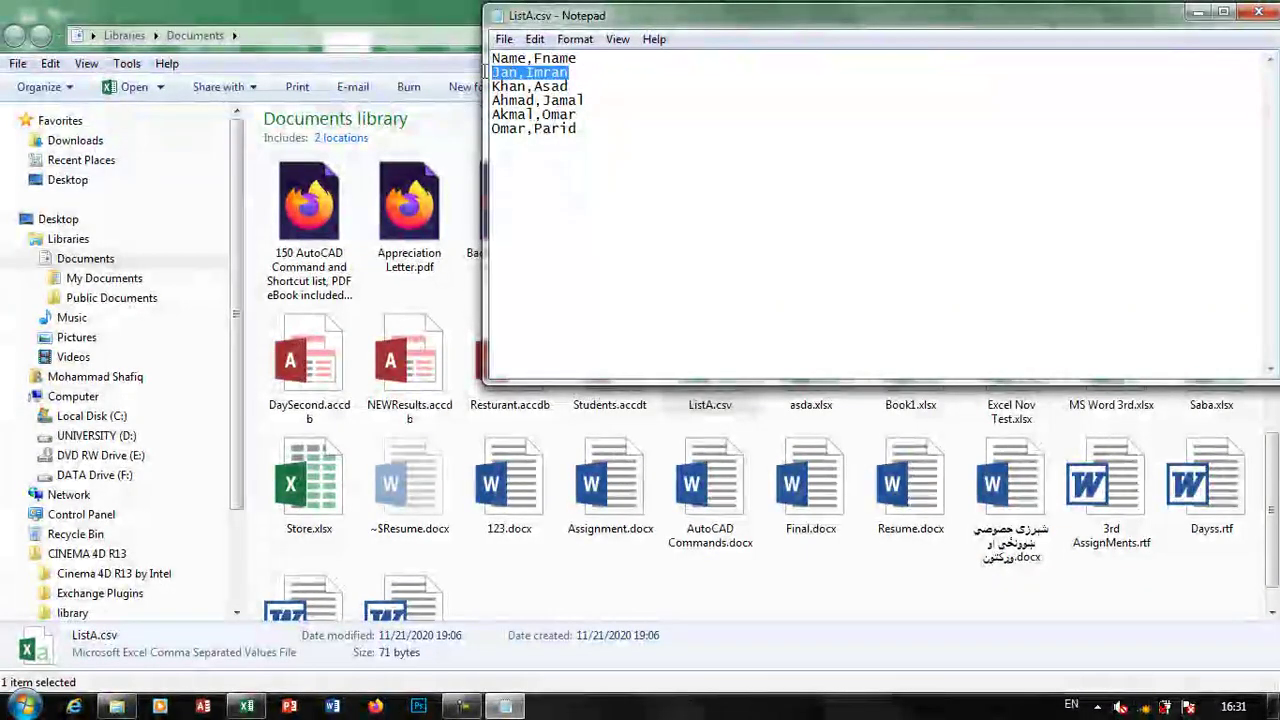
pyautogui.press('BackSpace')
pyautogui.press('BackSpace')
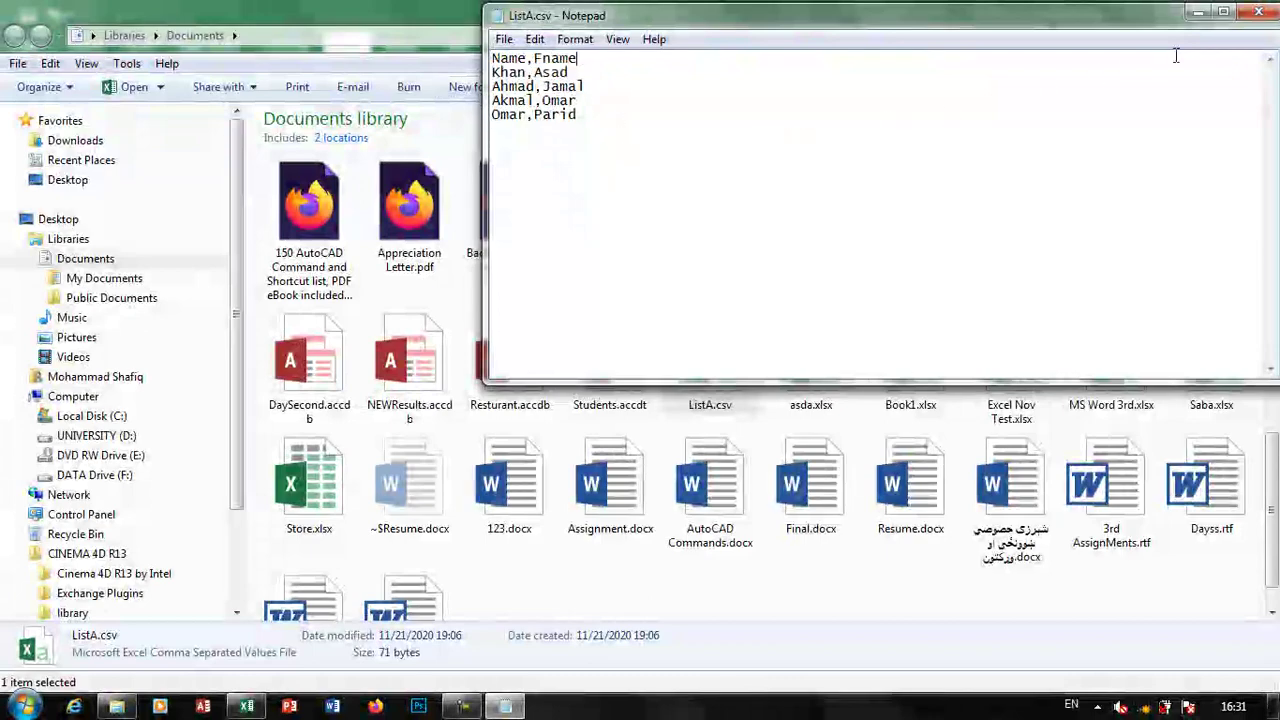
pyautogui.click(1253, 20)
pyautogui.click(597, 366)
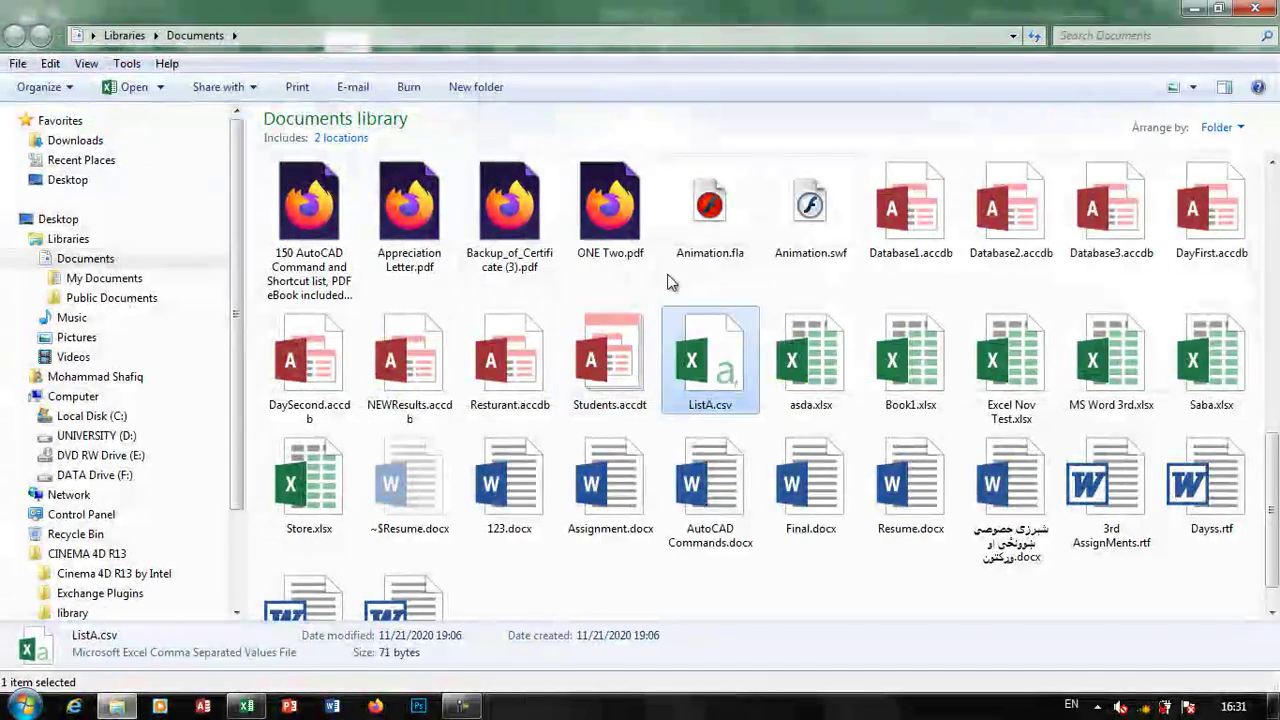
pyautogui.click(246, 706)
pyautogui.click(410, 443)
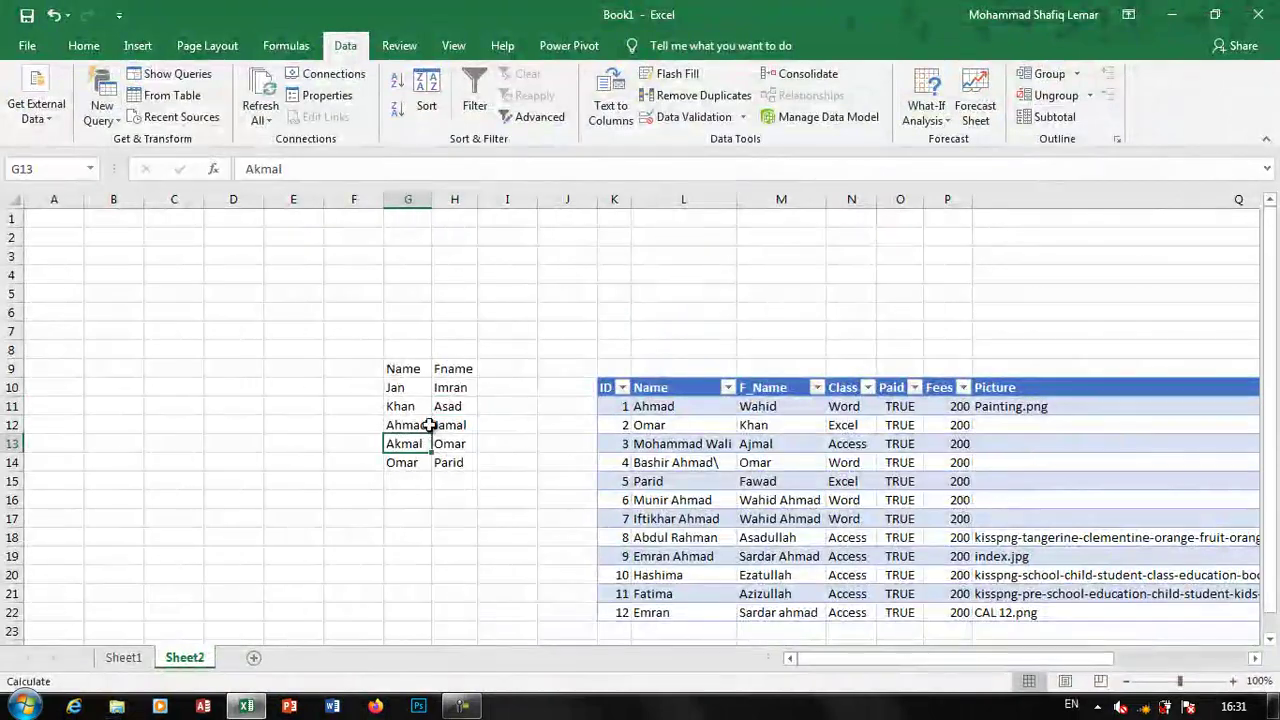
# Refresh the Name/Fname list from ListA.csv, then view the workbook connections
pyautogui.click(408, 406)
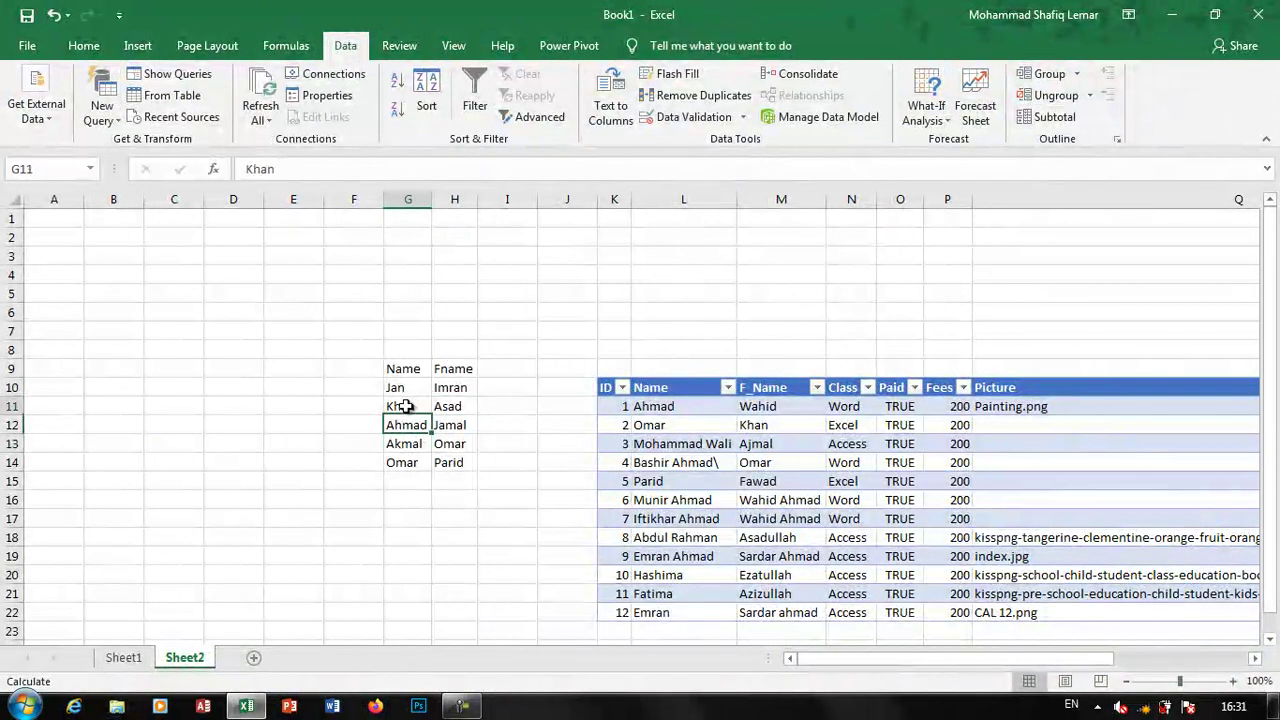
pyautogui.click(250, 92)
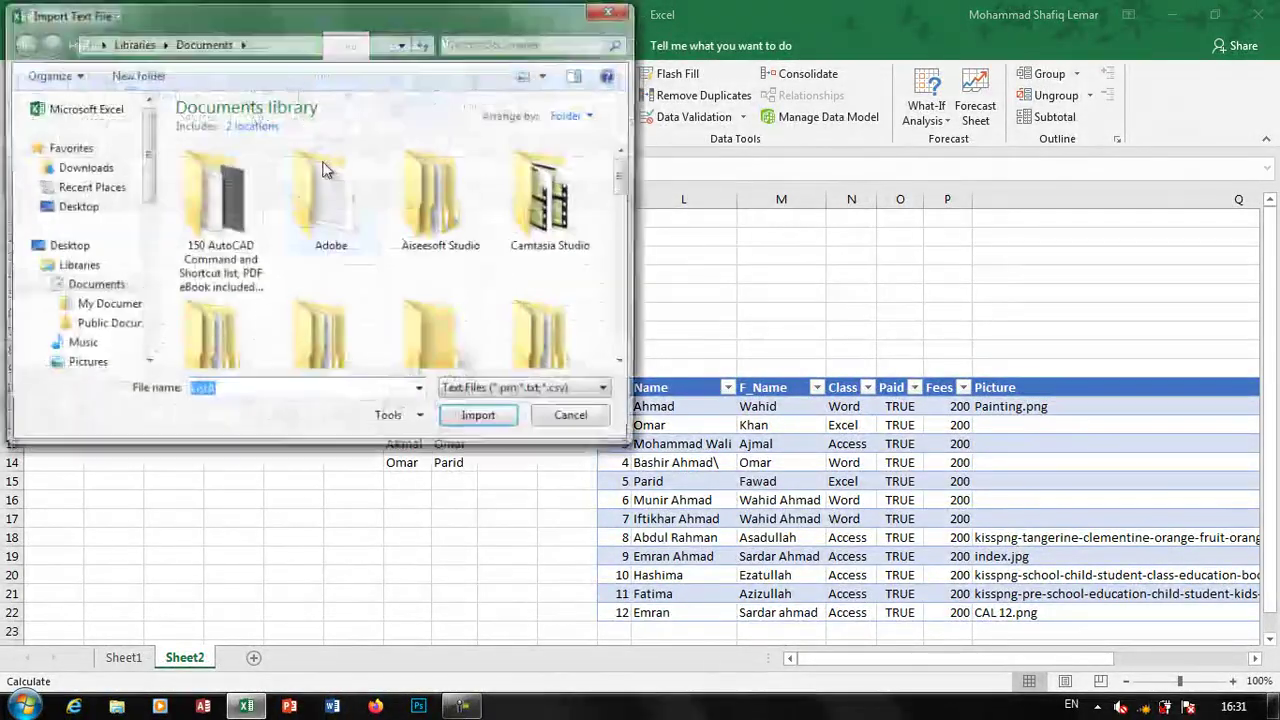
pyautogui.scroll(-5, 418, 330)
pyautogui.scroll(-10, 418, 330)
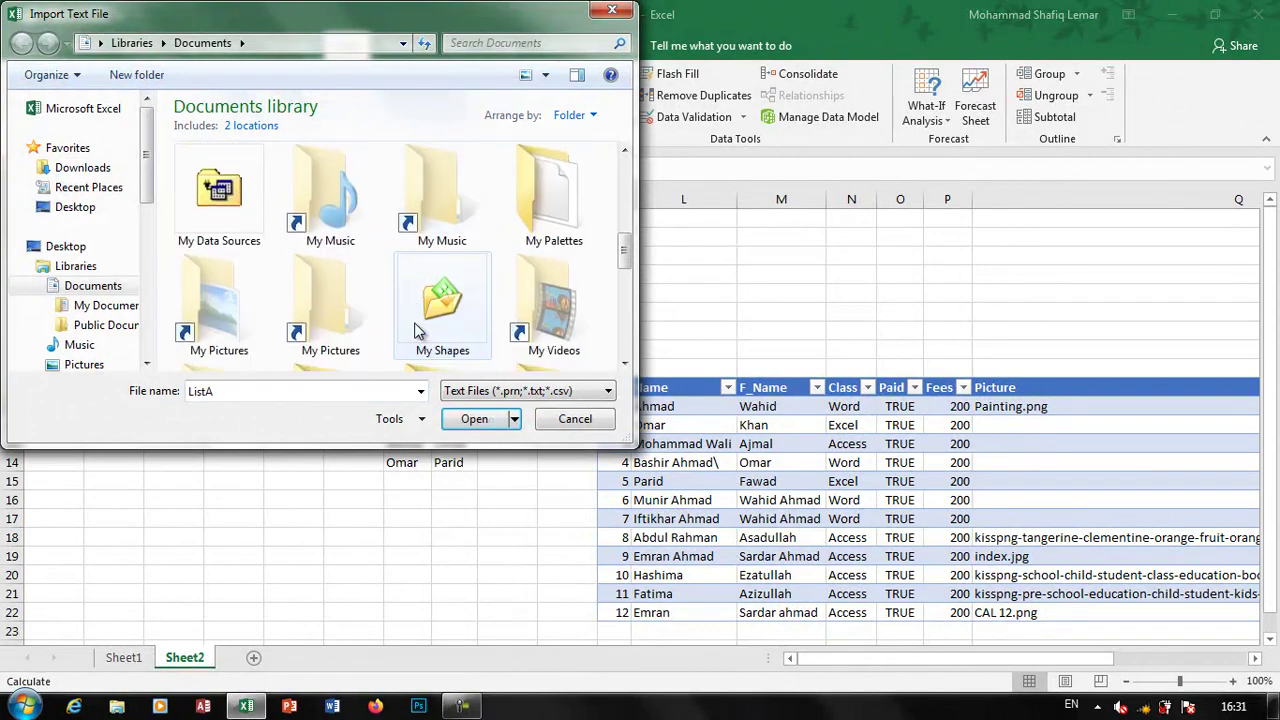
pyautogui.click(584, 305)
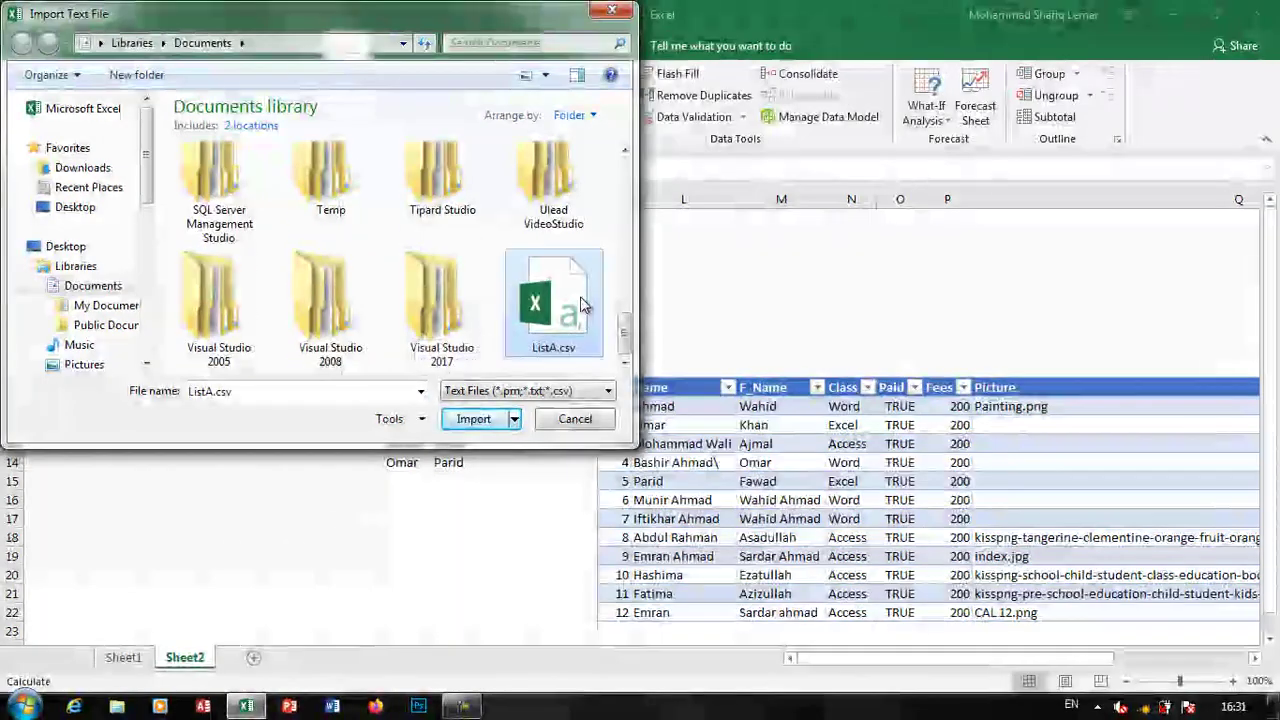
pyautogui.click(480, 418)
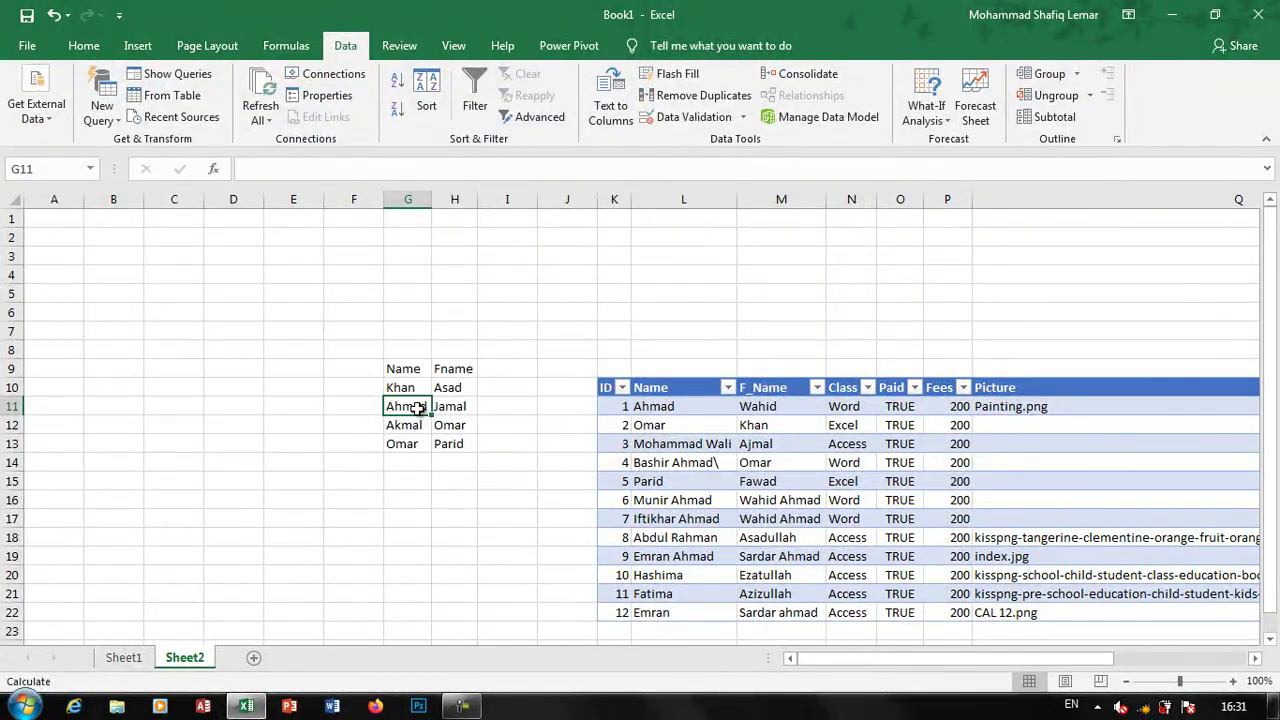
pyautogui.click(426, 346)
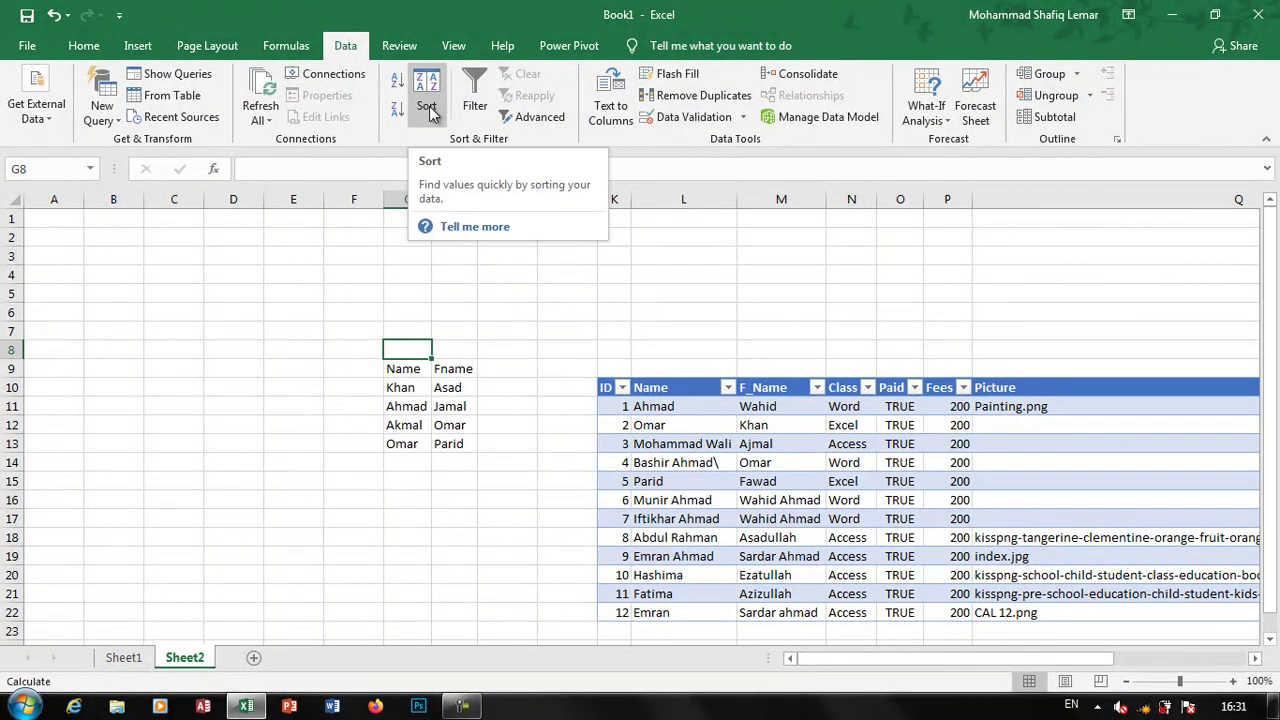
pyautogui.click(333, 74)
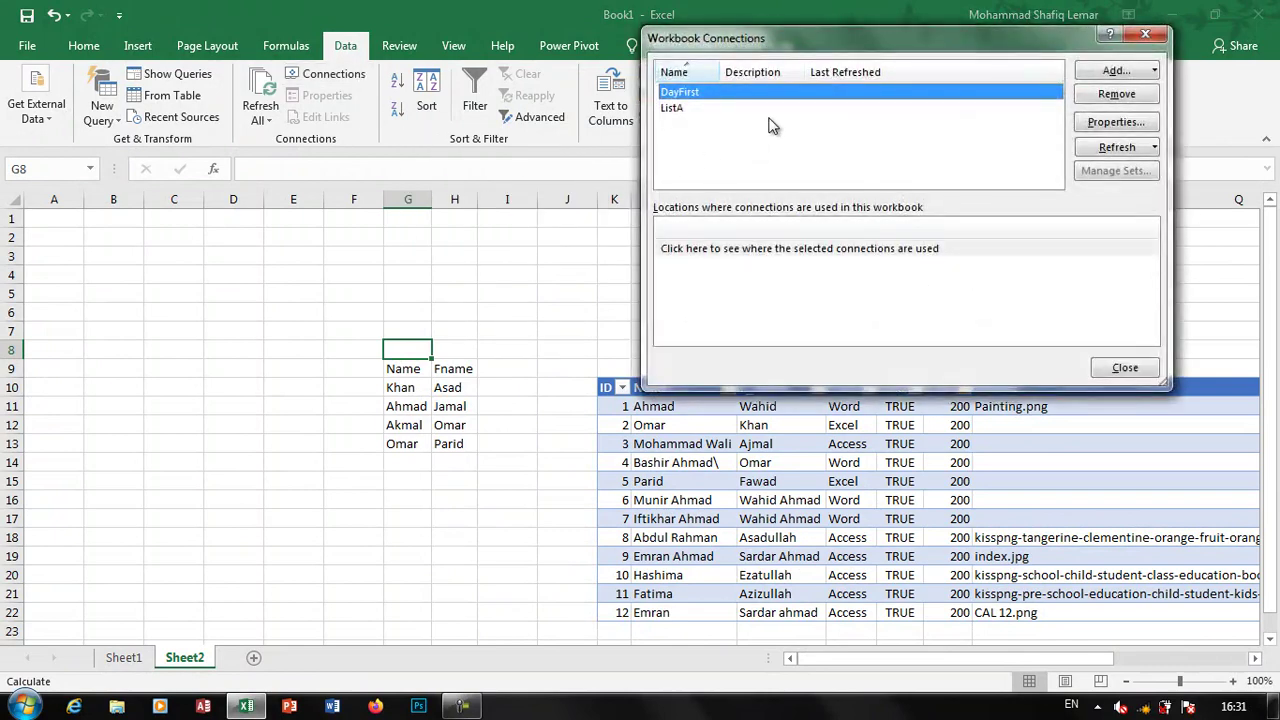
# Remove the ListA connection from the workbook
pyautogui.click(699, 109)
pyautogui.click(706, 95)
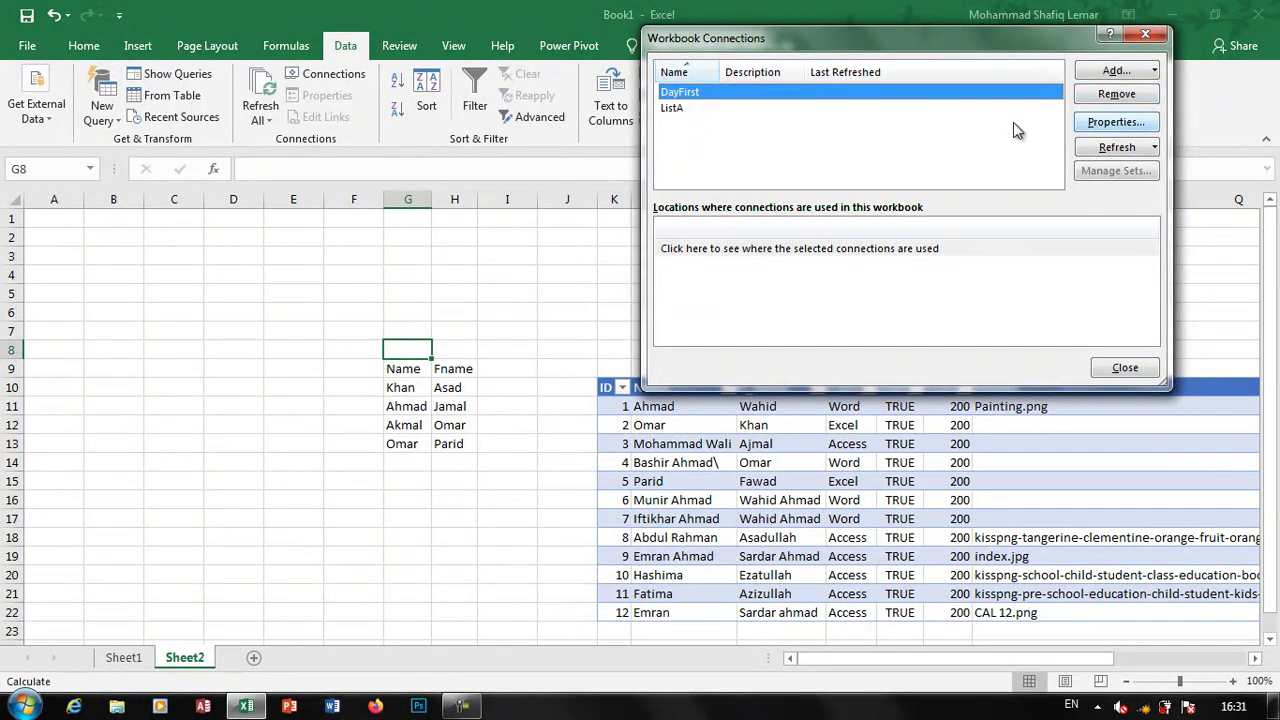
pyautogui.click(728, 109)
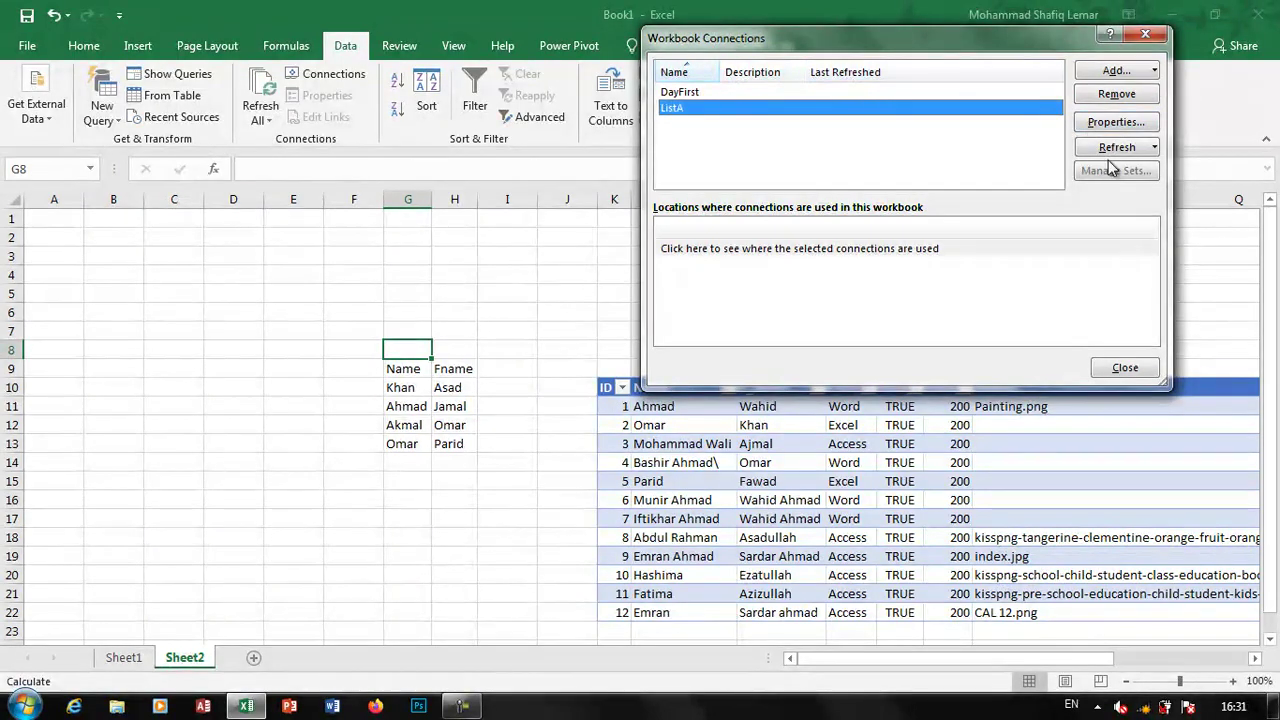
pyautogui.click(1103, 97)
pyautogui.click(612, 408)
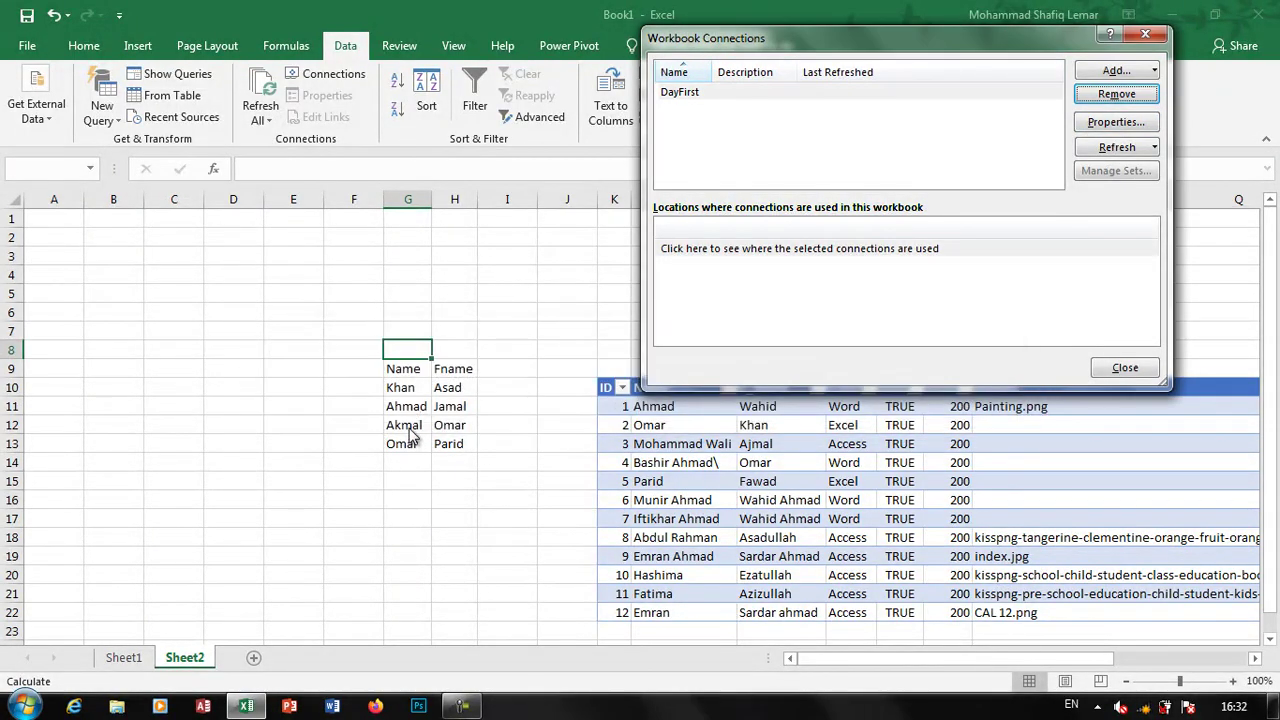
# Remove the DayFirst connection and close Workbook Connections
pyautogui.click(678, 96)
pyautogui.click(1140, 97)
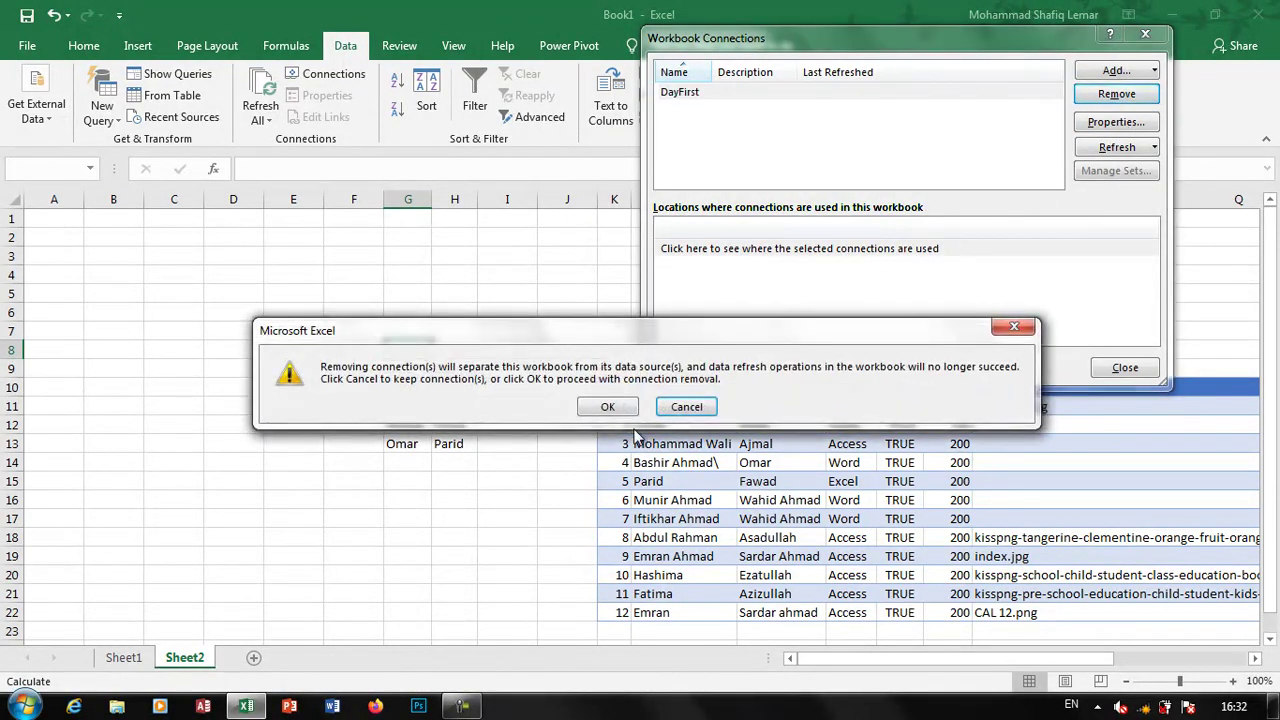
pyautogui.click(614, 410)
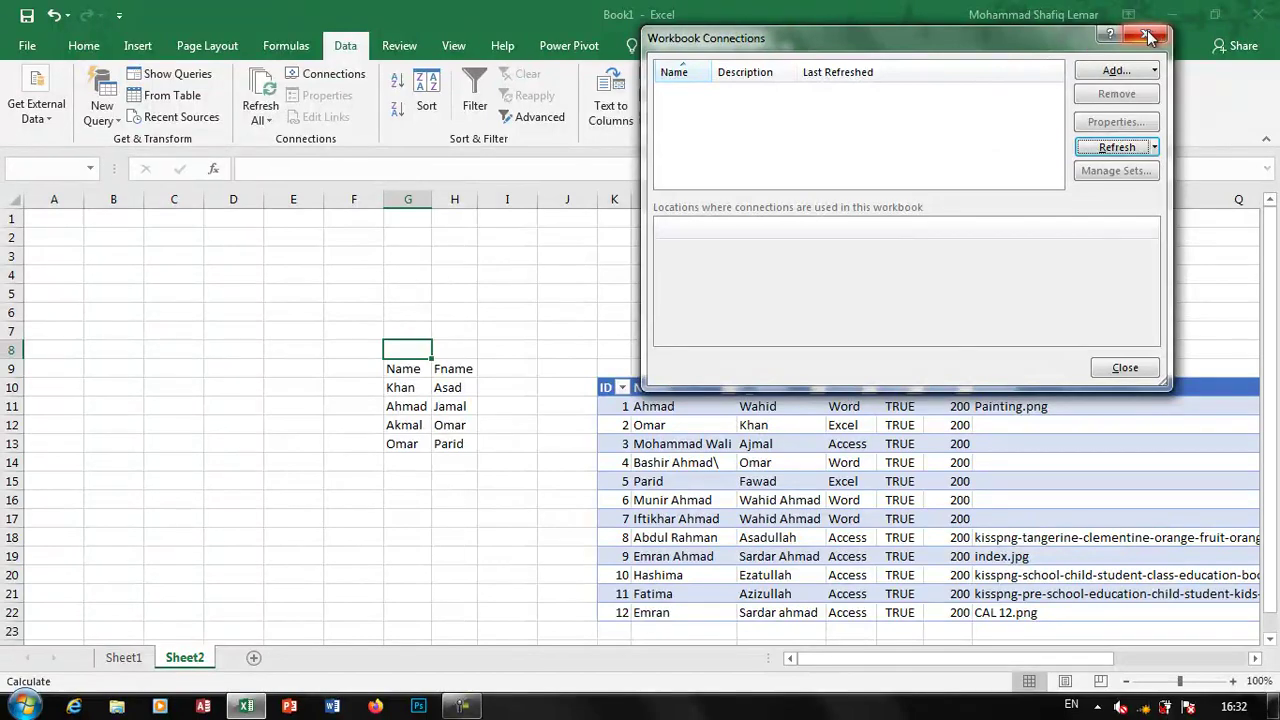
pyautogui.click(1145, 34)
pyautogui.click(716, 472)
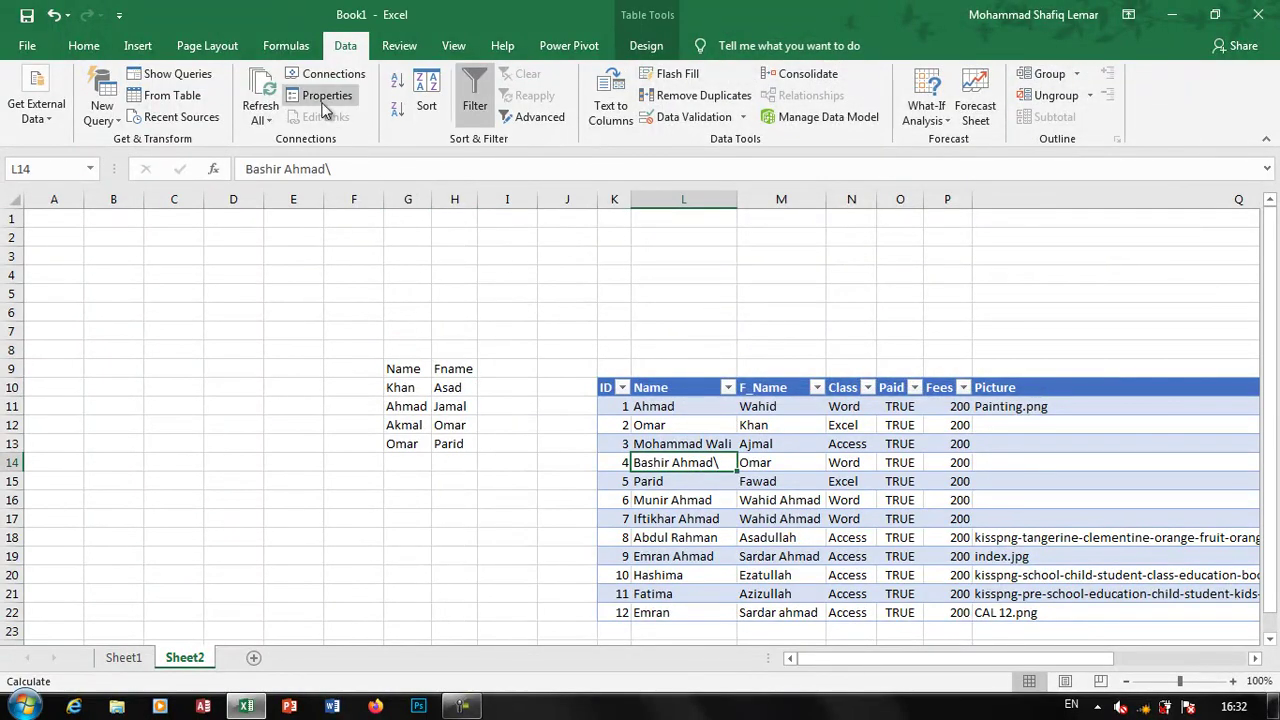
pyautogui.click(325, 97)
pyautogui.moveTo(888, 100); pyautogui.dragTo(664, 81)
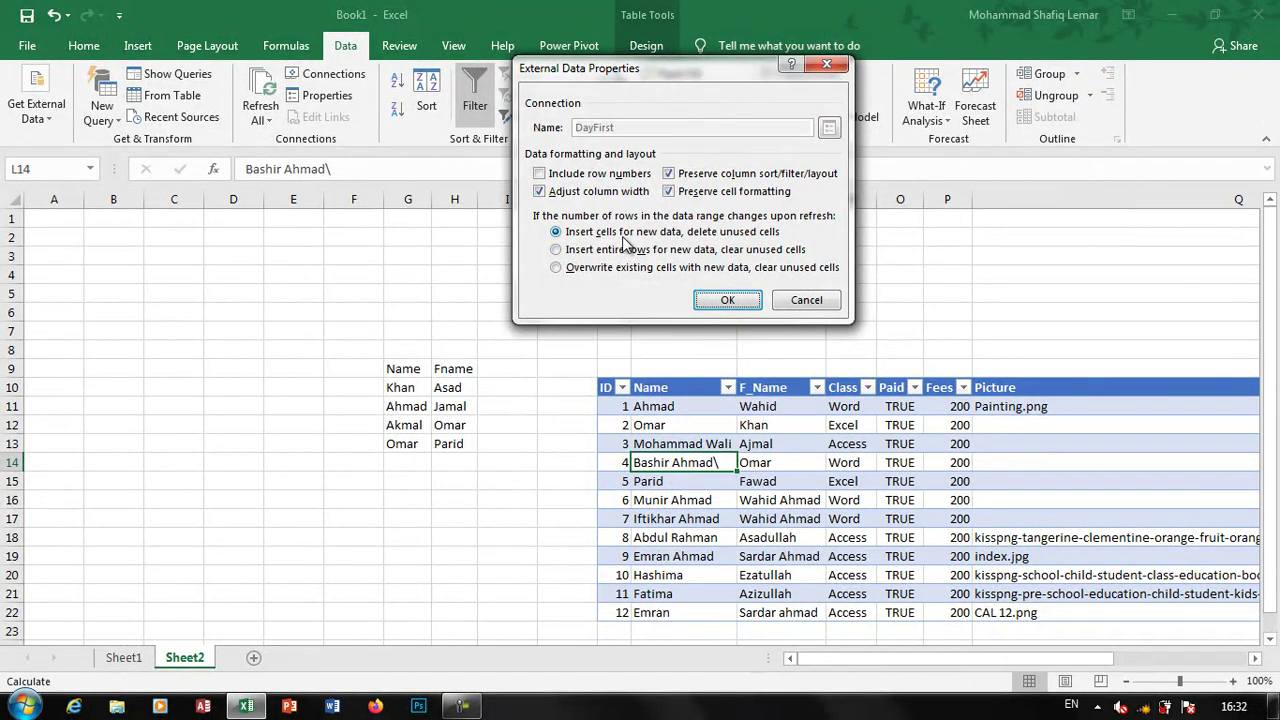
pyautogui.click(788, 302)
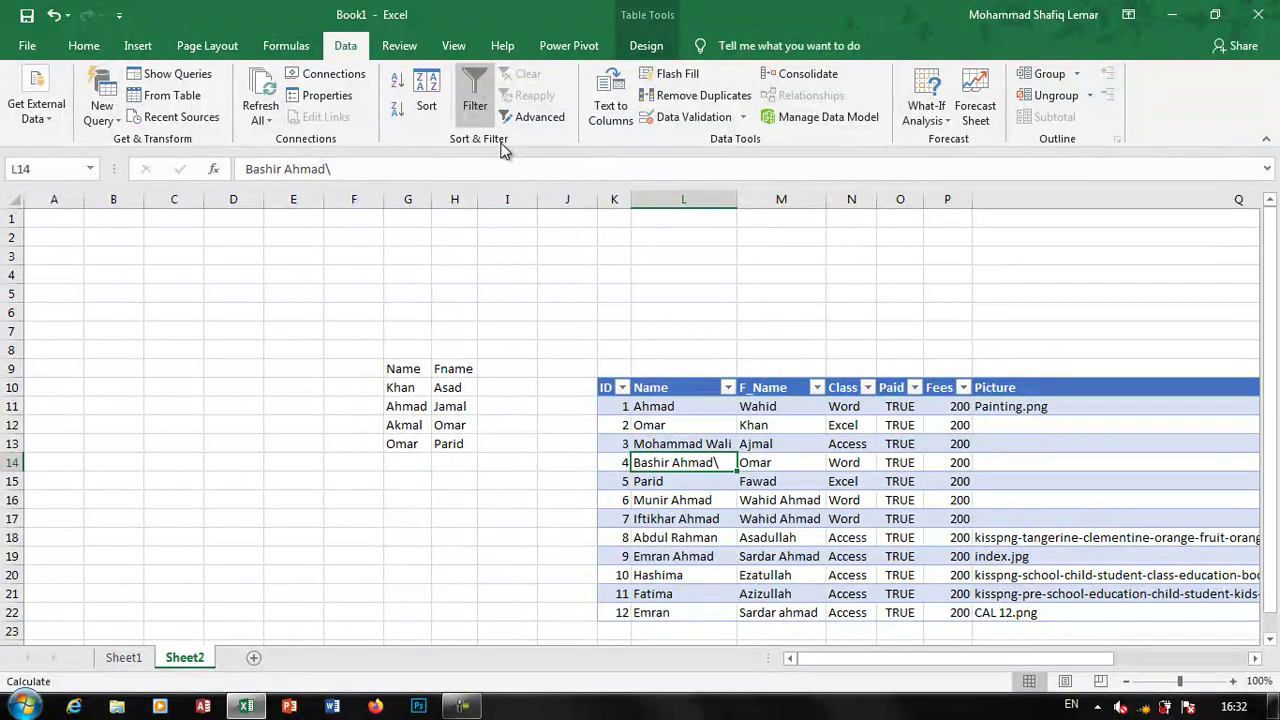
# Sort the table by Name A to Z, then Z to A, leaving the Sort dialog unchanged
pyautogui.click(700, 430)
pyautogui.click(397, 81)
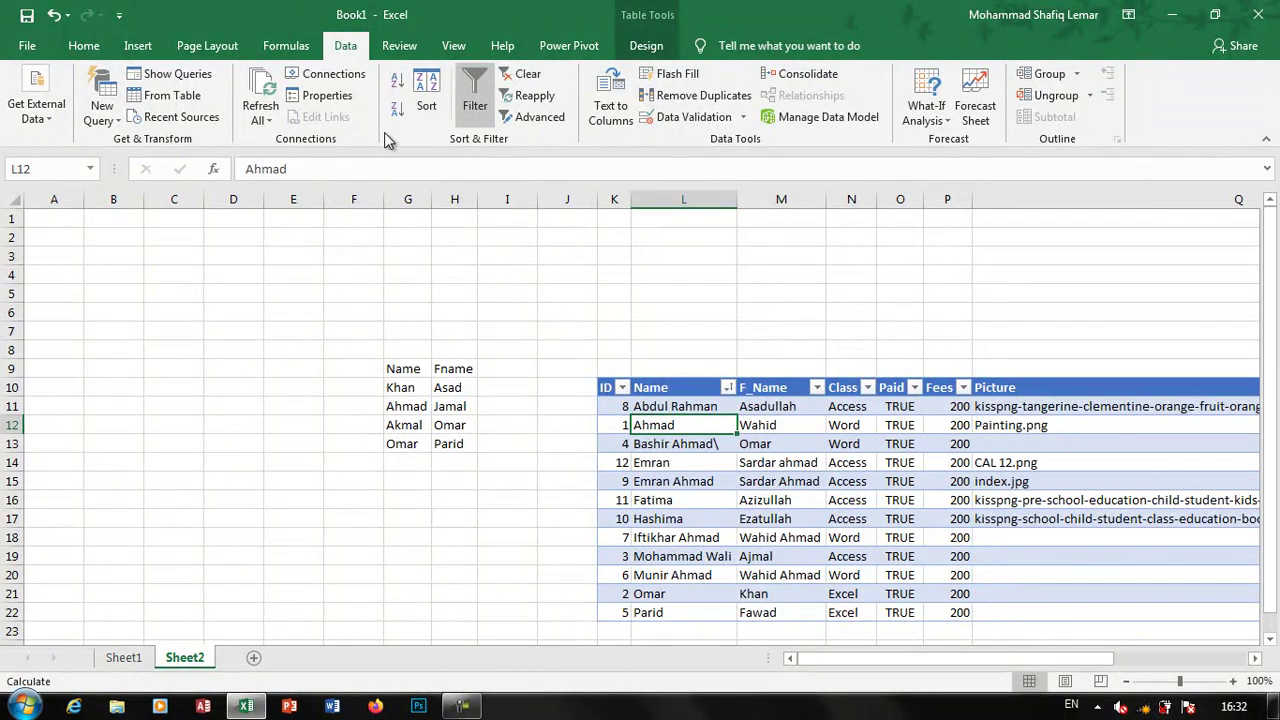
pyautogui.click(397, 108)
pyautogui.click(428, 108)
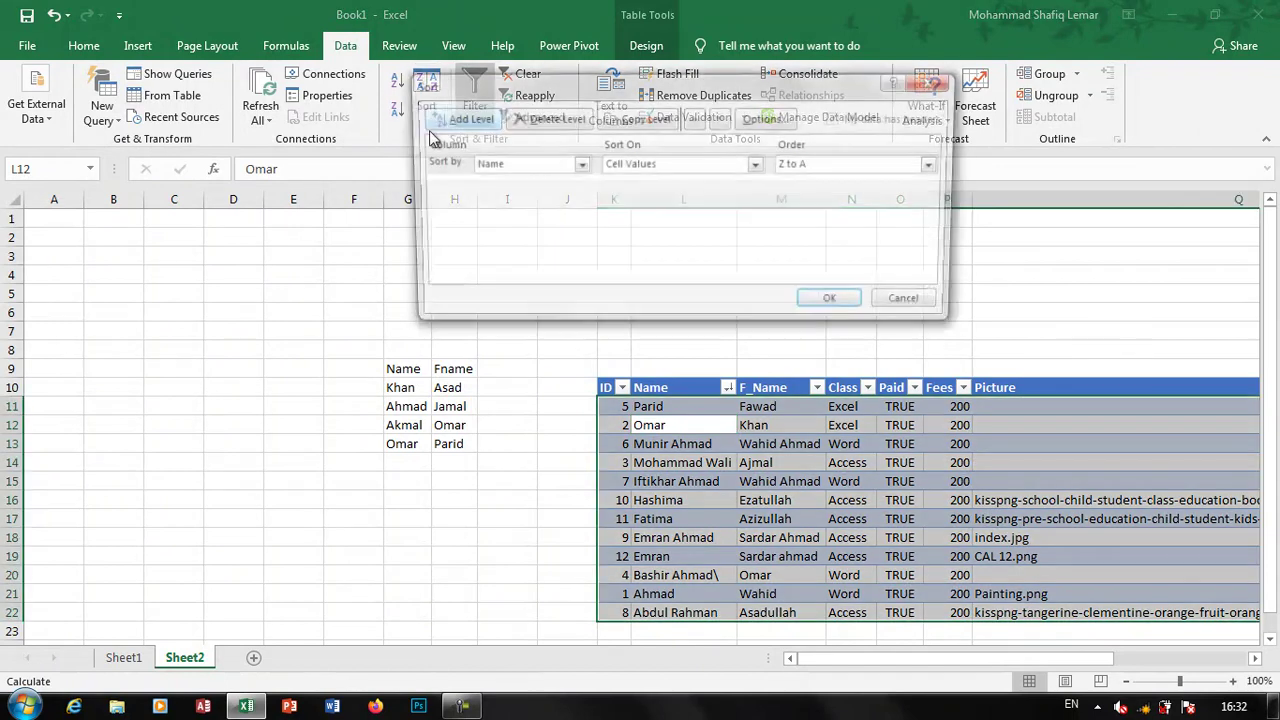
pyautogui.click(912, 305)
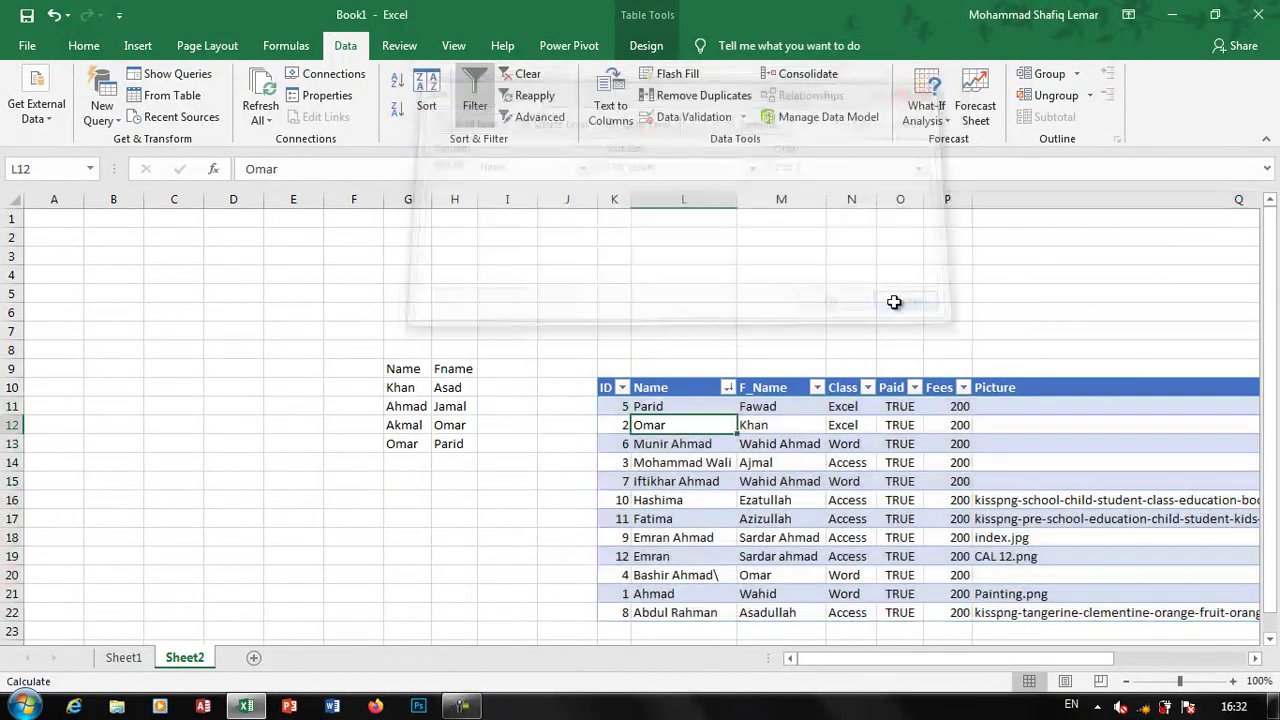
pyautogui.click(766, 486)
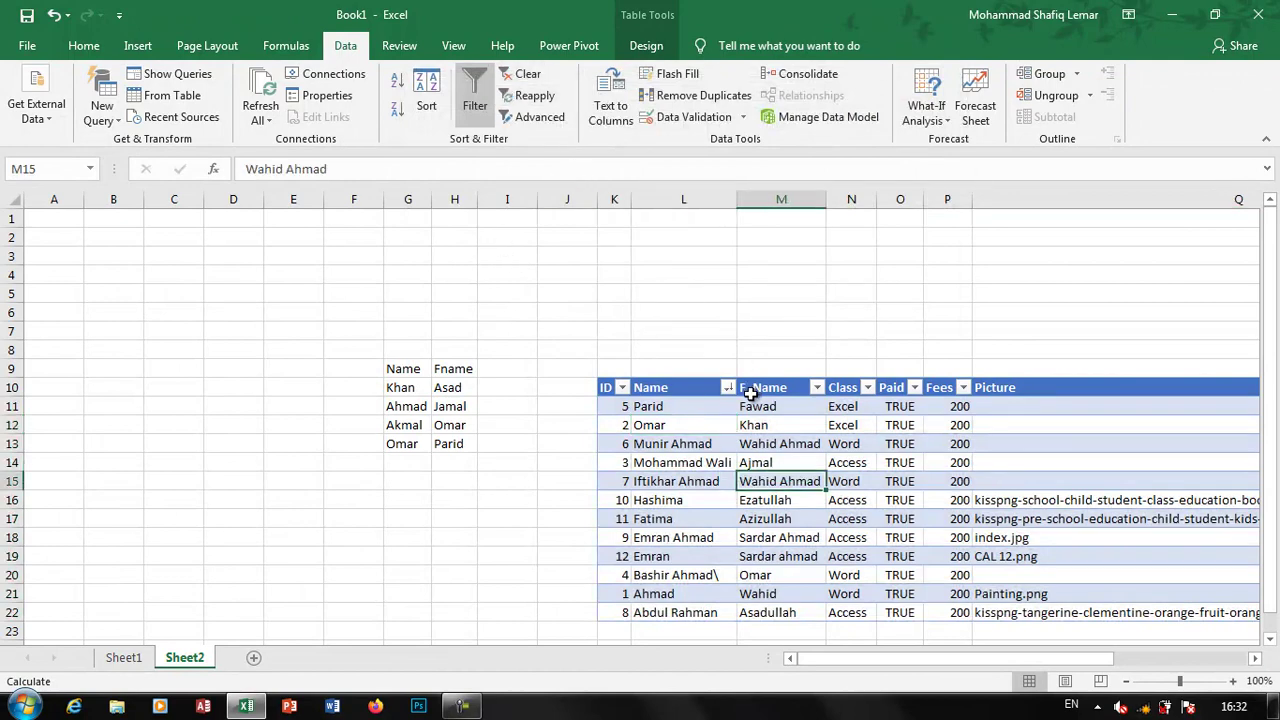
pyautogui.click(728, 387)
pyautogui.click(542, 180)
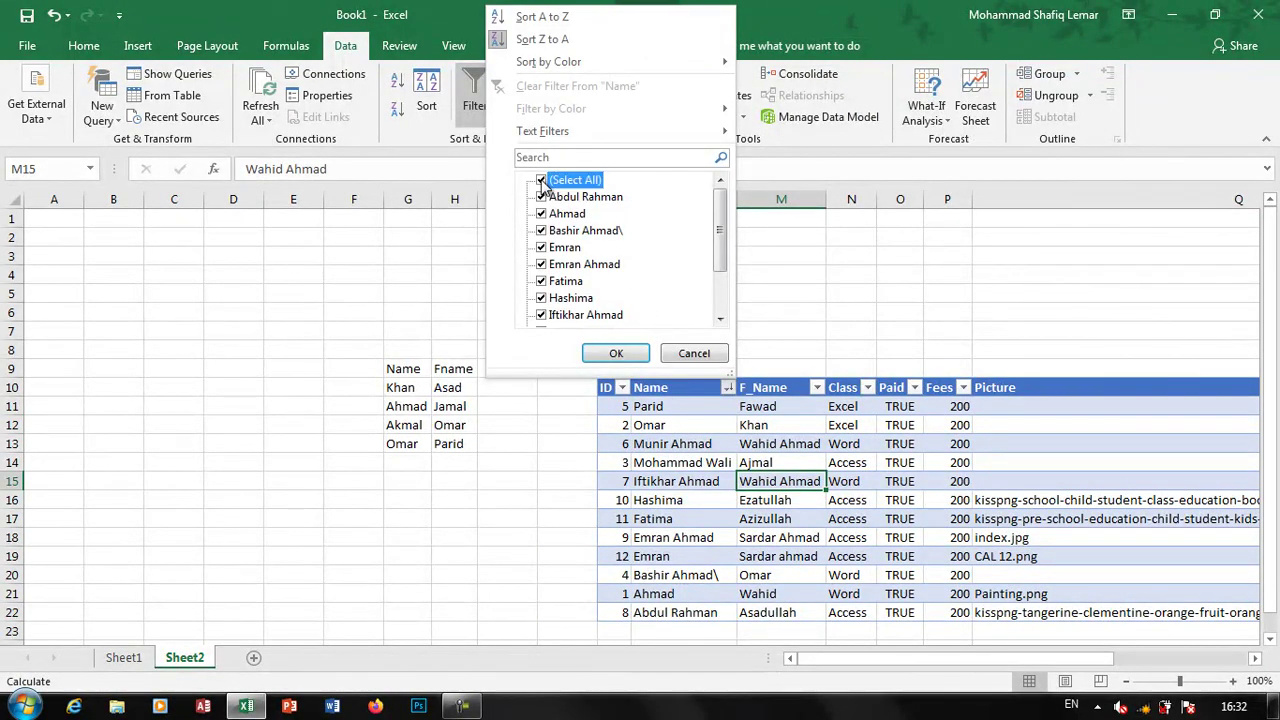
pyautogui.click(541, 197)
pyautogui.click(612, 354)
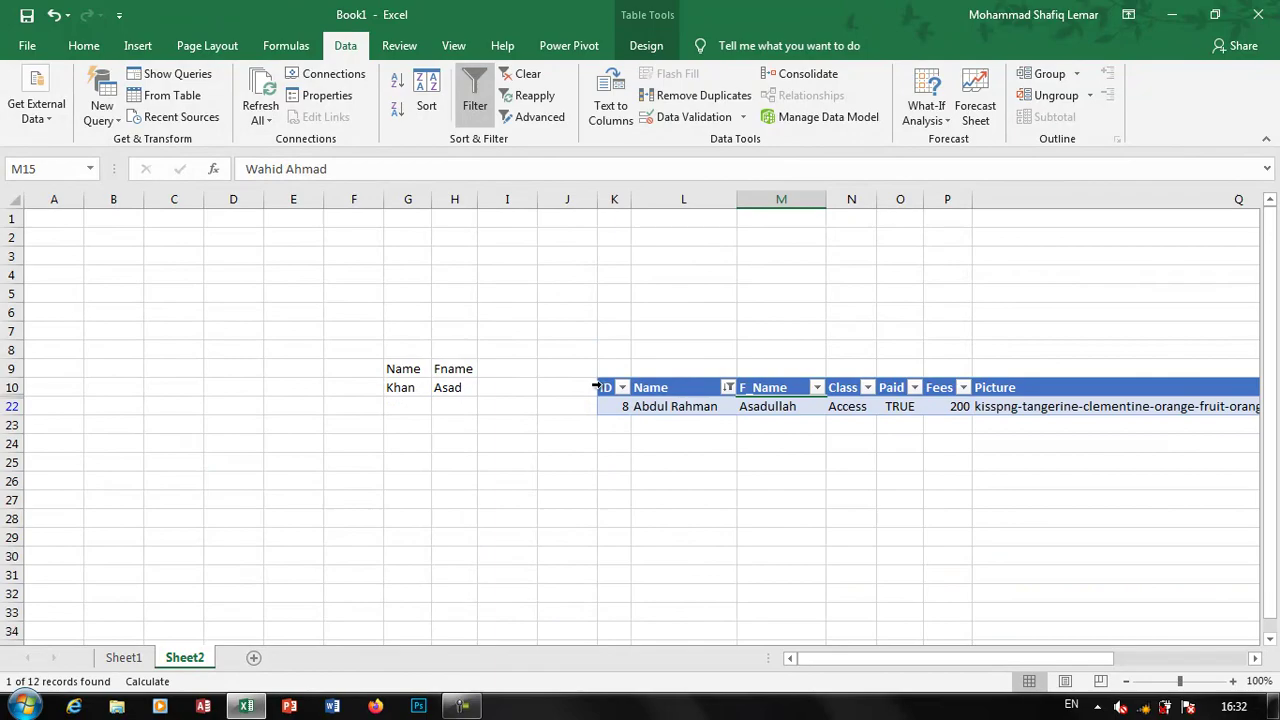
pyautogui.click(526, 75)
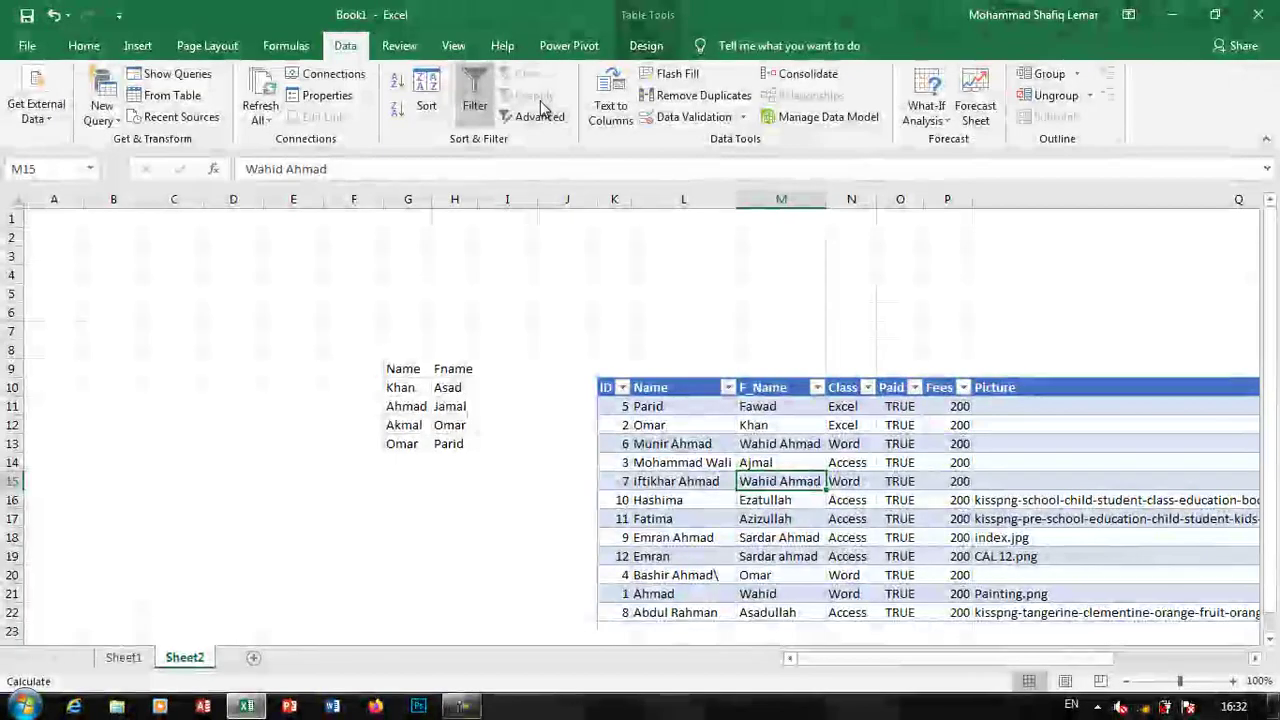
pyautogui.click(475, 98)
pyautogui.click(475, 98)
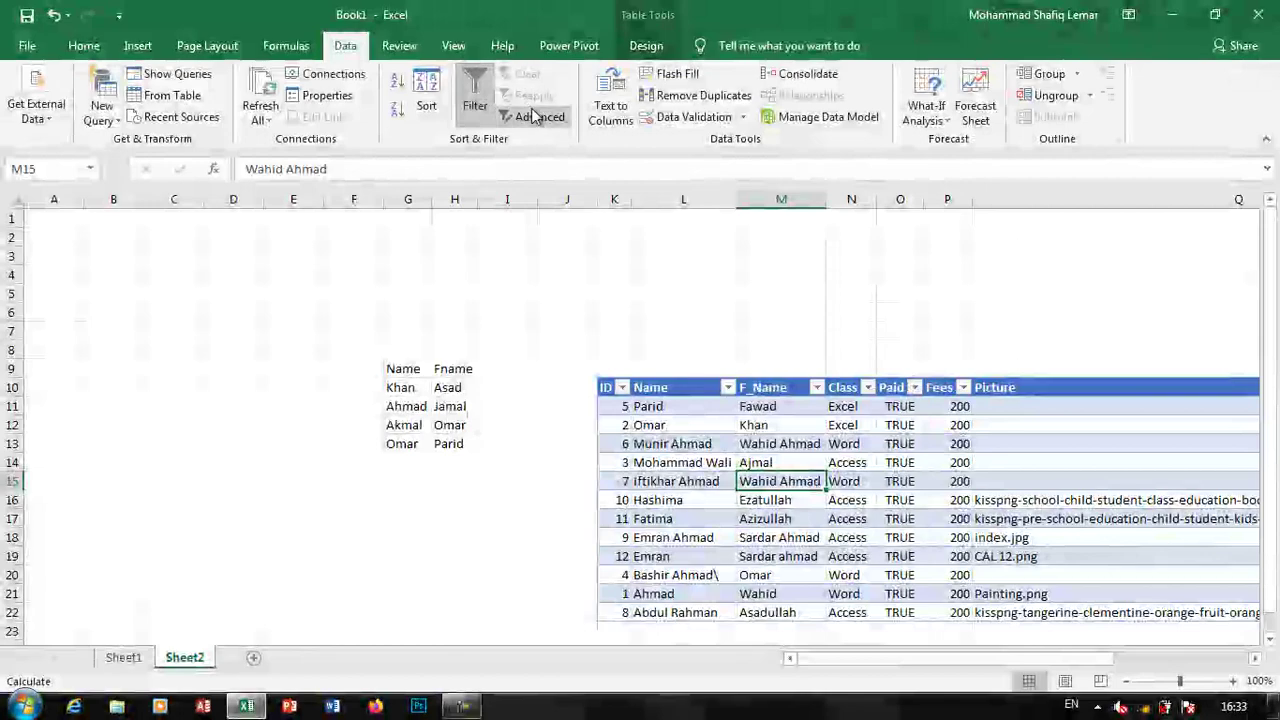
pyautogui.hotkey('ctrl', 'a')
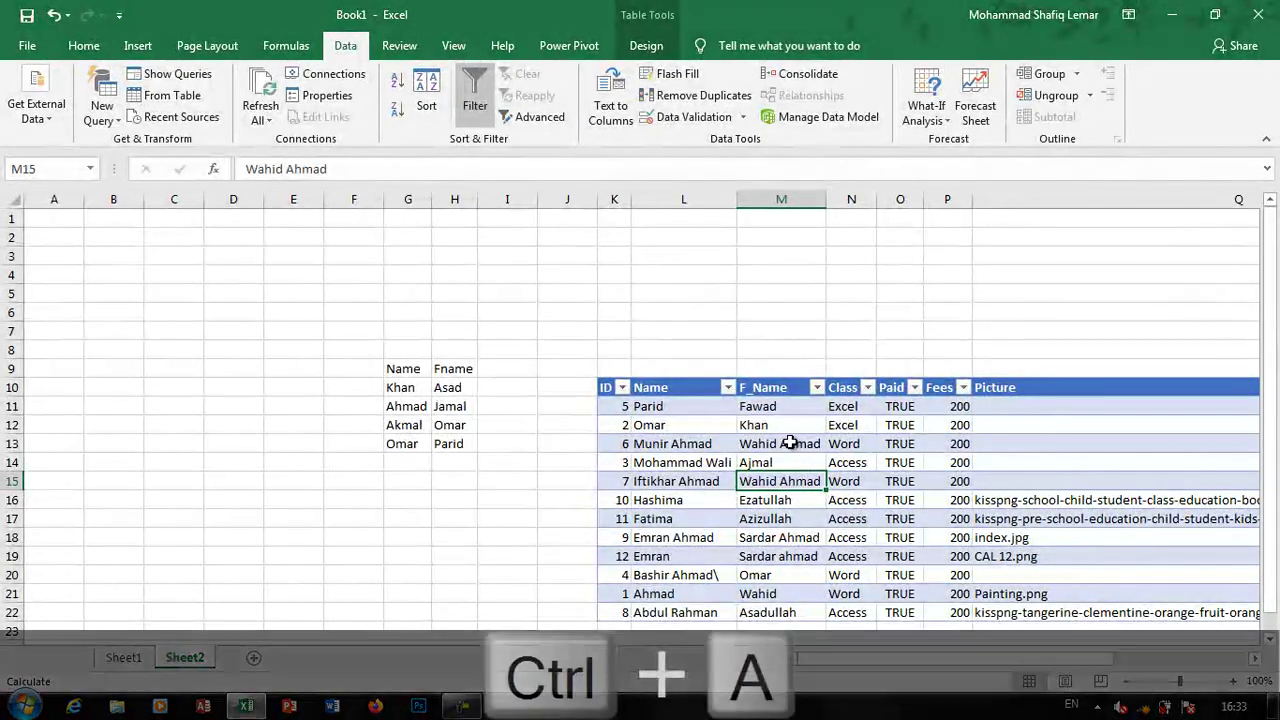
# Close Book1 without saving and reopen Excel Nov Test.xlsx from Recent workbooks
pyautogui.hotkey('ctrl', 'w')
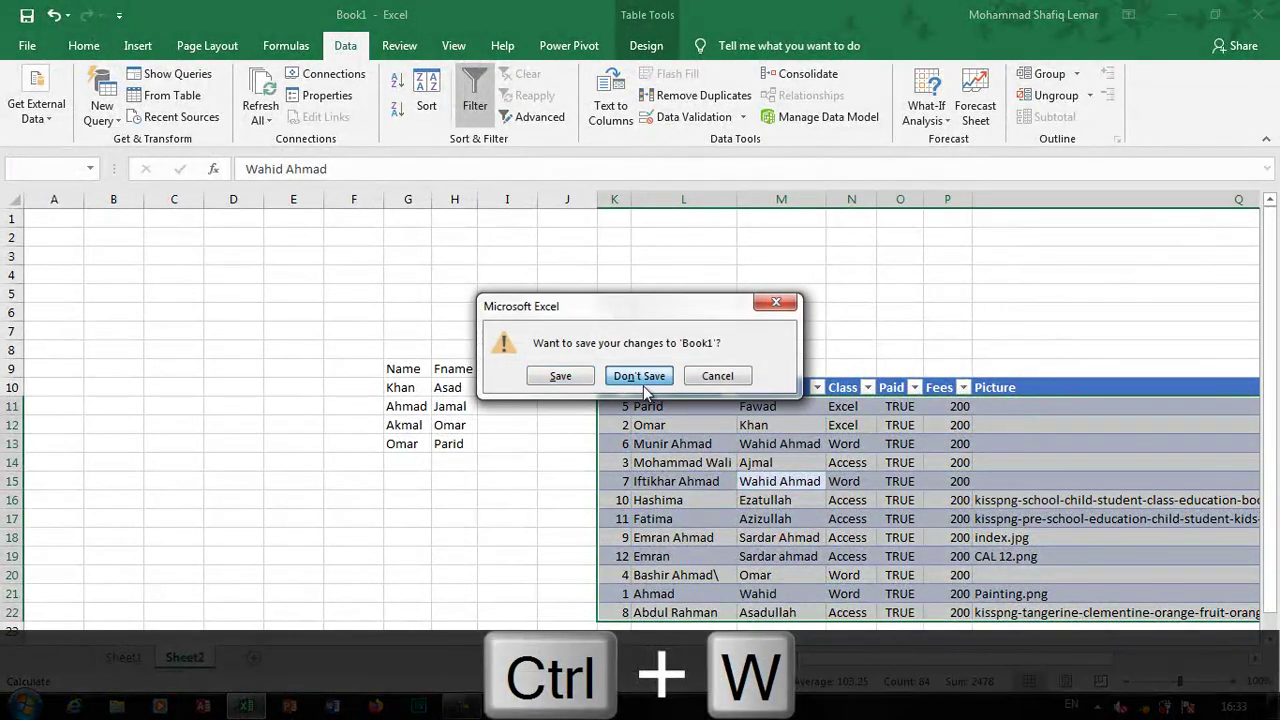
pyautogui.click(641, 376)
pyautogui.click(72, 50)
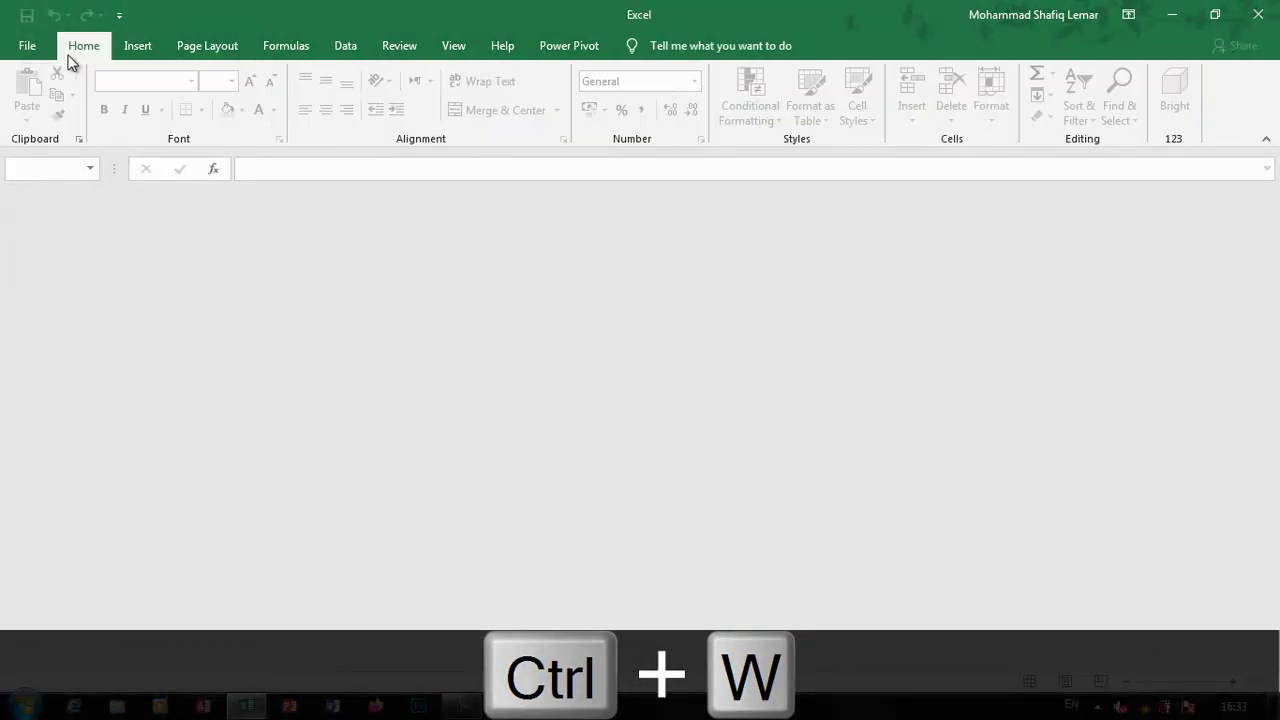
pyautogui.click(27, 48)
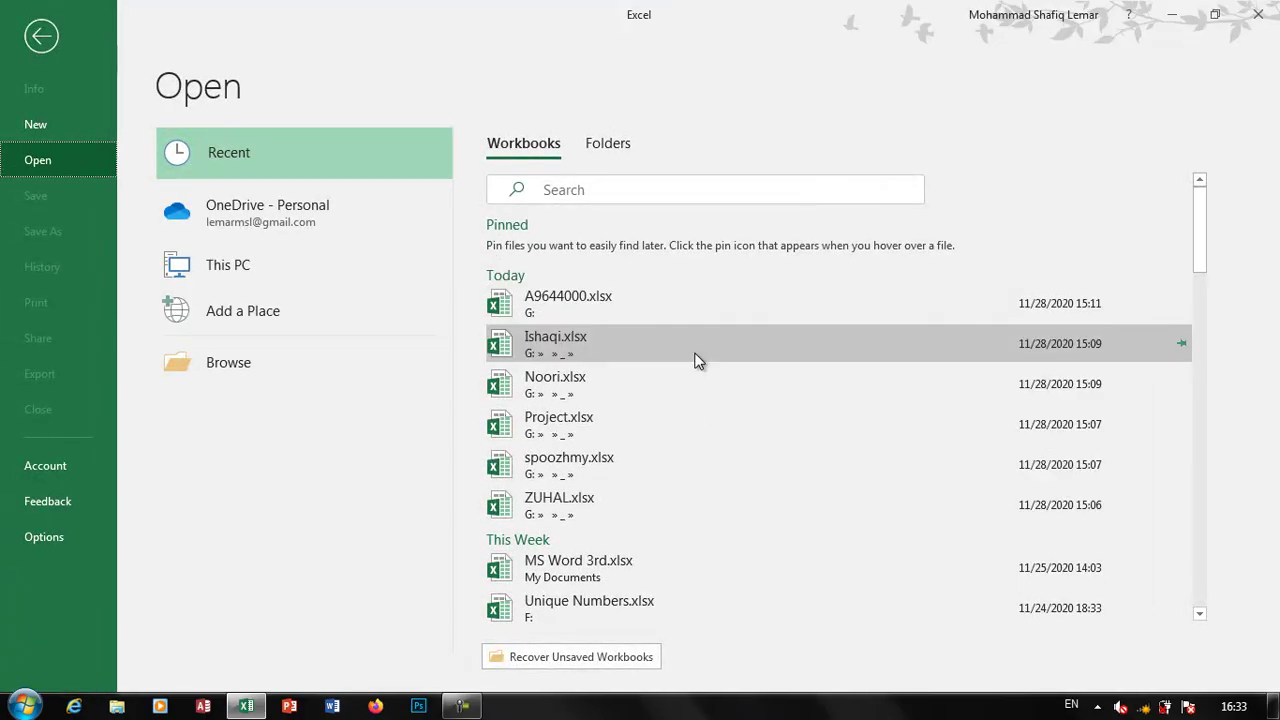
pyautogui.scroll(-5, 620, 594)
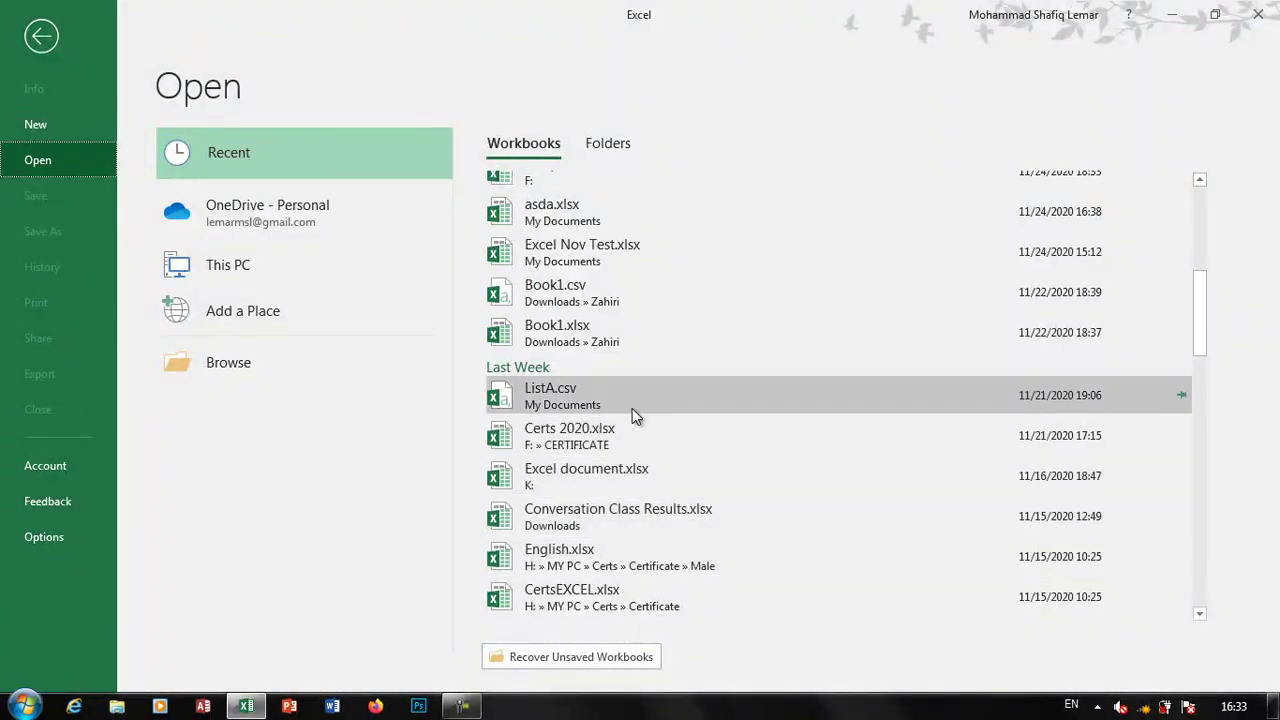
pyautogui.click(625, 254)
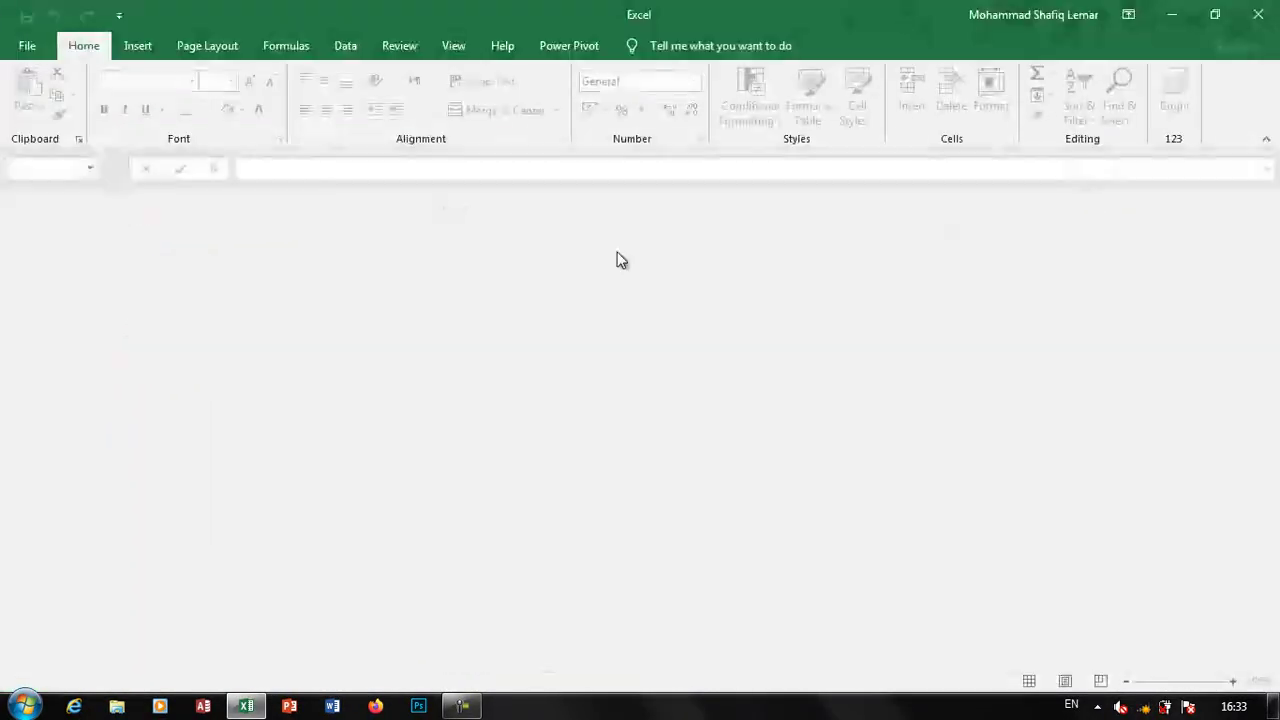
# Make the header row Name through Result bold
pyautogui.click(315, 387)
pyautogui.scroll(1, 318, 392)
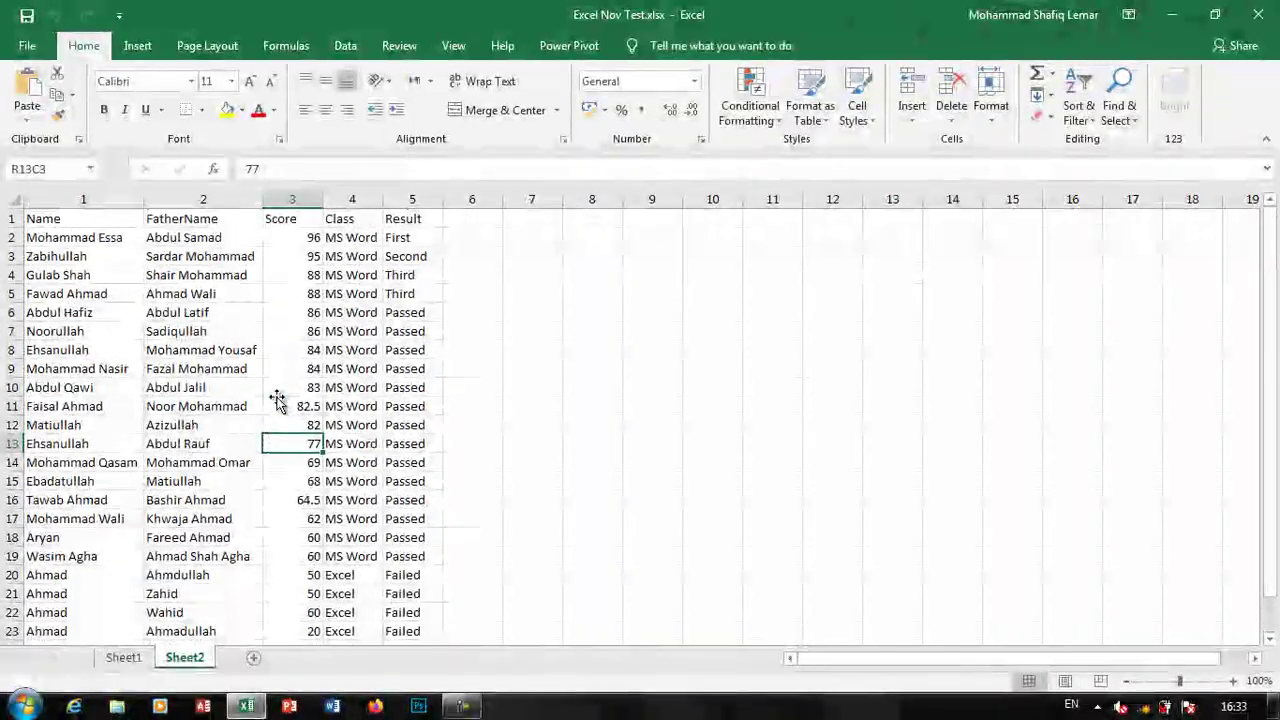
pyautogui.moveTo(385, 217); pyautogui.dragTo(8, 216)
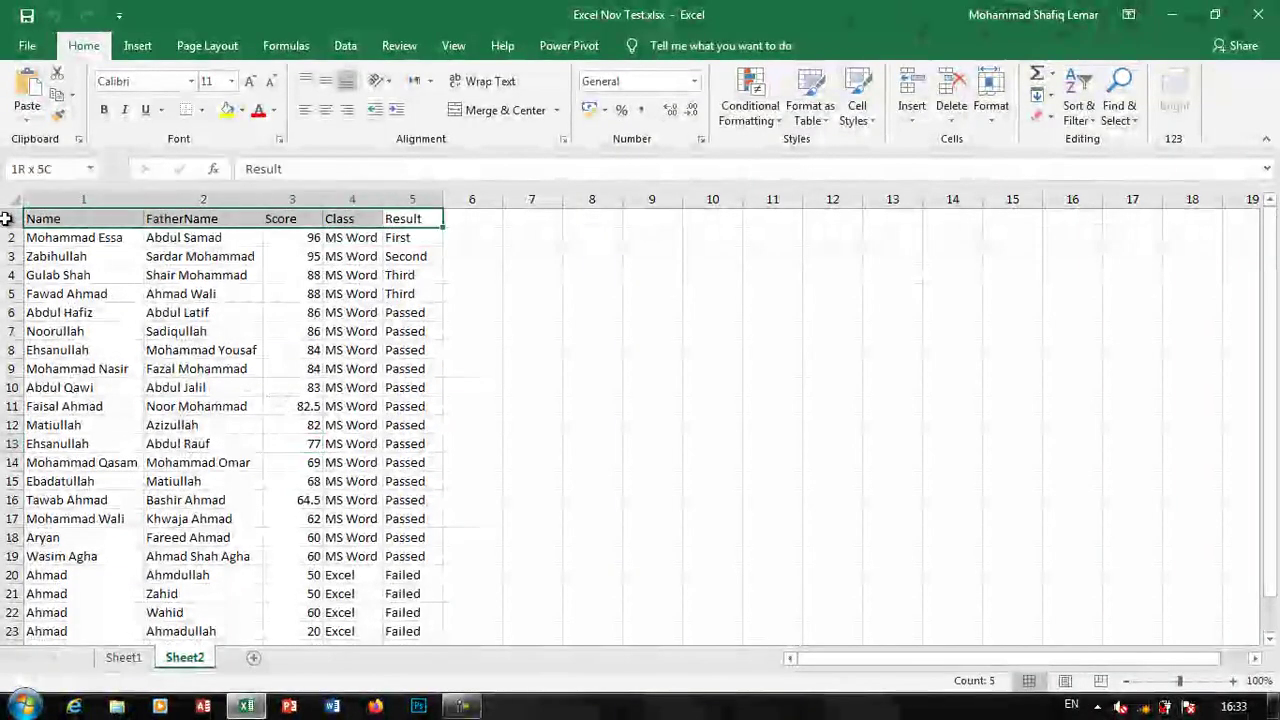
pyautogui.hotkey('ctrl', 'b')
pyautogui.click(348, 282)
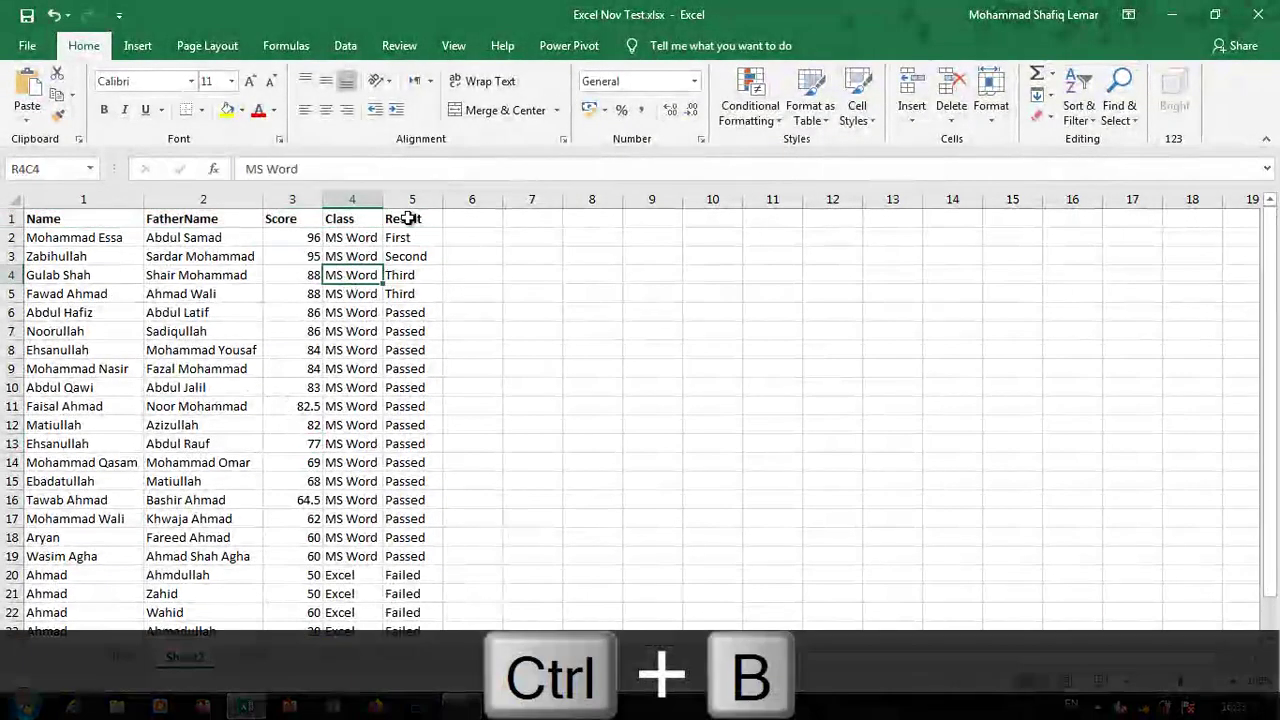
# Copy the header row and paste it starting at R1C11
pyautogui.moveTo(408, 218); pyautogui.dragTo(49, 217)
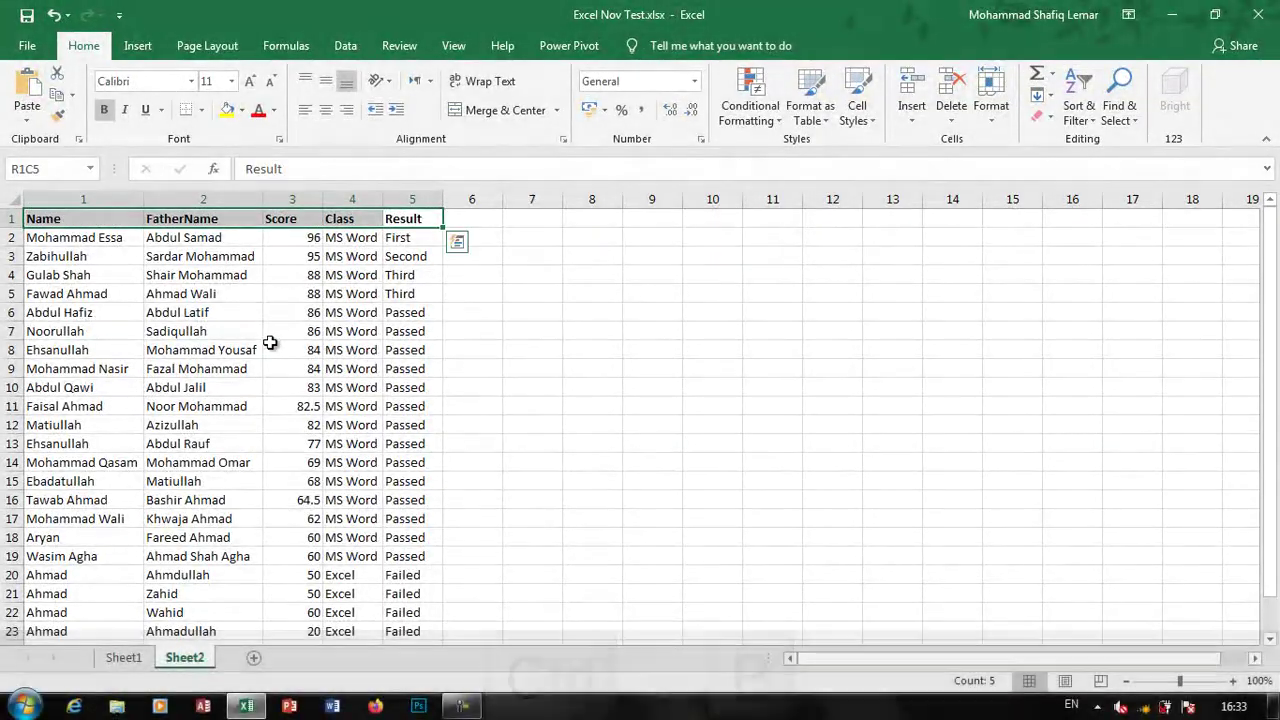
pyautogui.hotkey('ctrl', 'c')
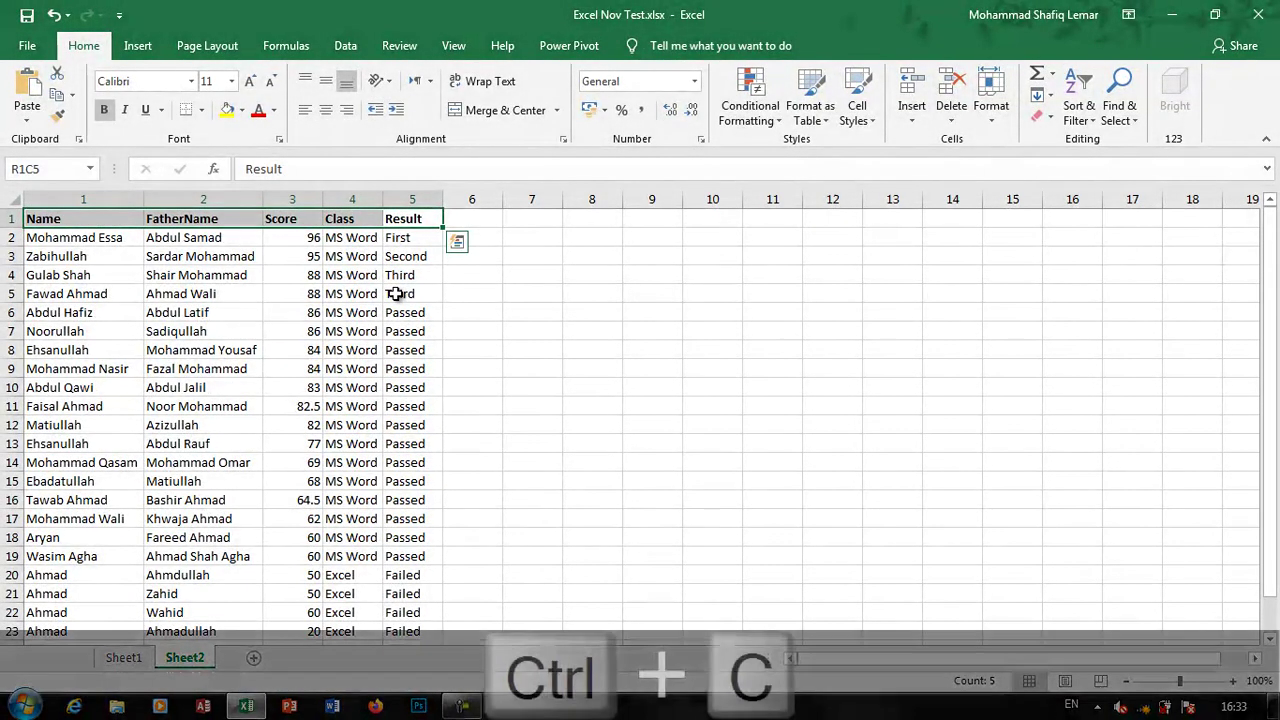
pyautogui.click(786, 221)
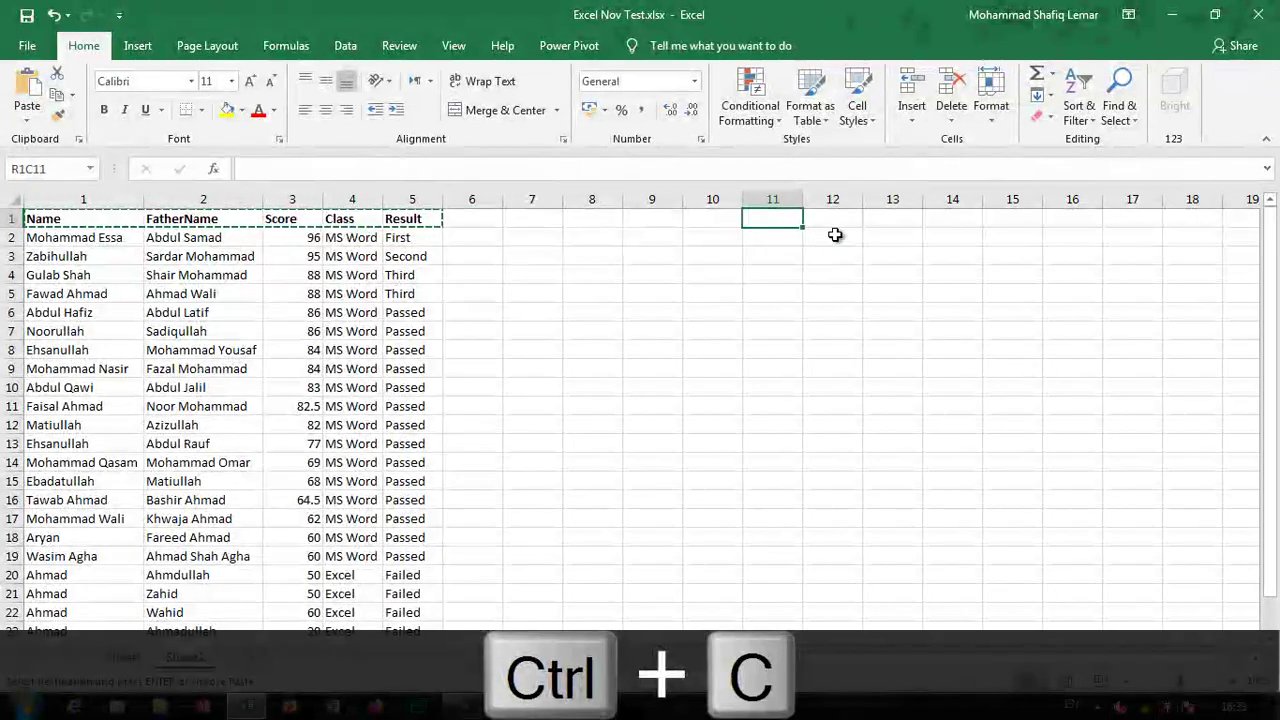
pyautogui.hotkey('ctrl', 'v')
pyautogui.click(895, 305)
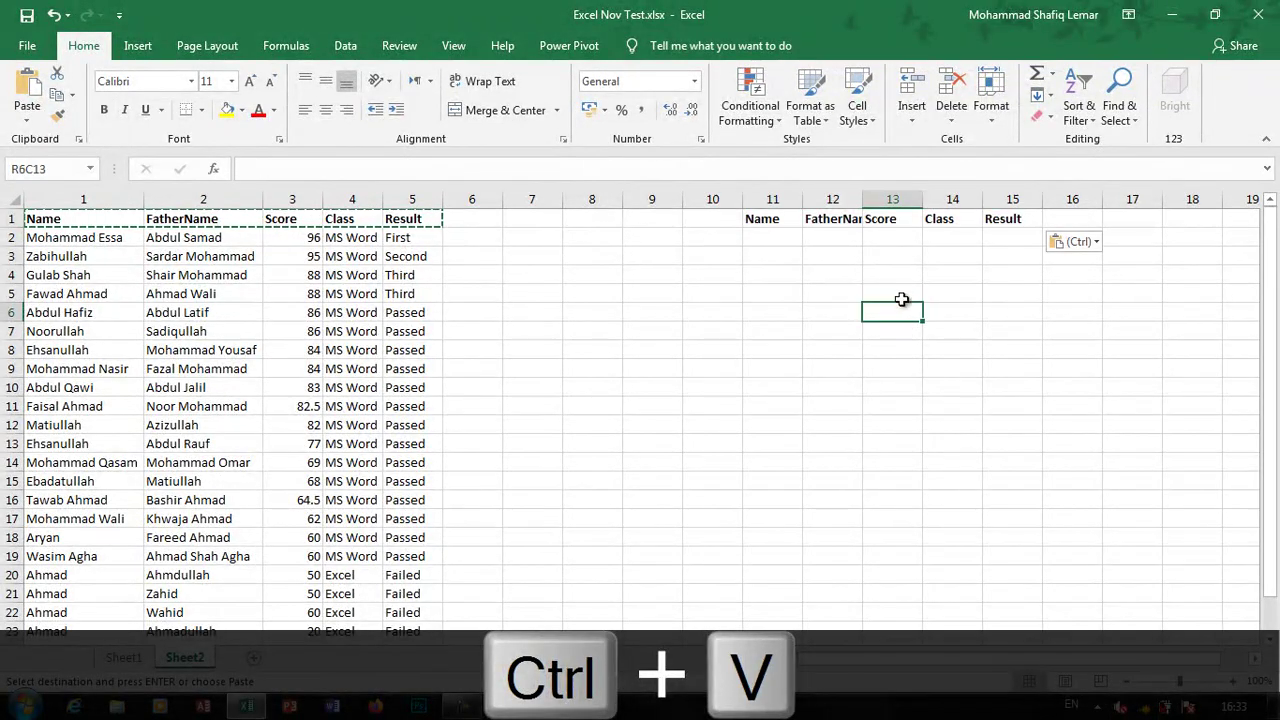
# Widen column 11 to fit the pasted criteria headers
pyautogui.click(811, 200)
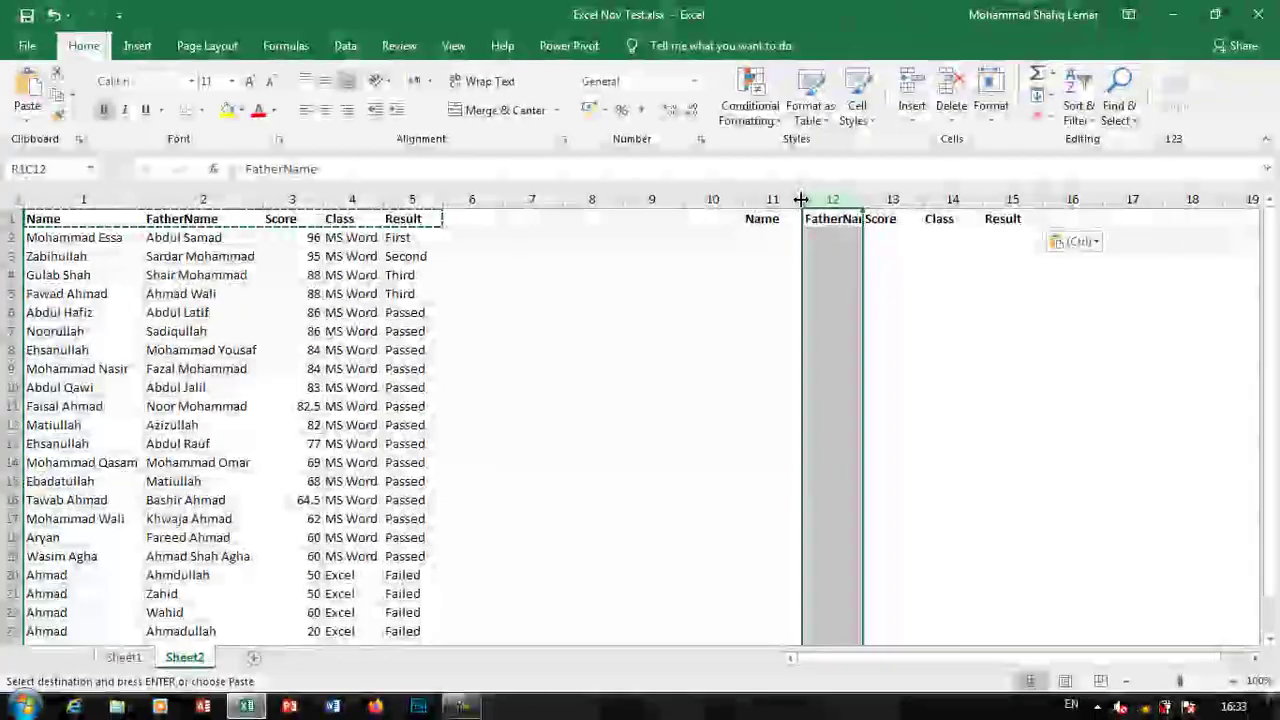
pyautogui.doubleClick(802, 198)
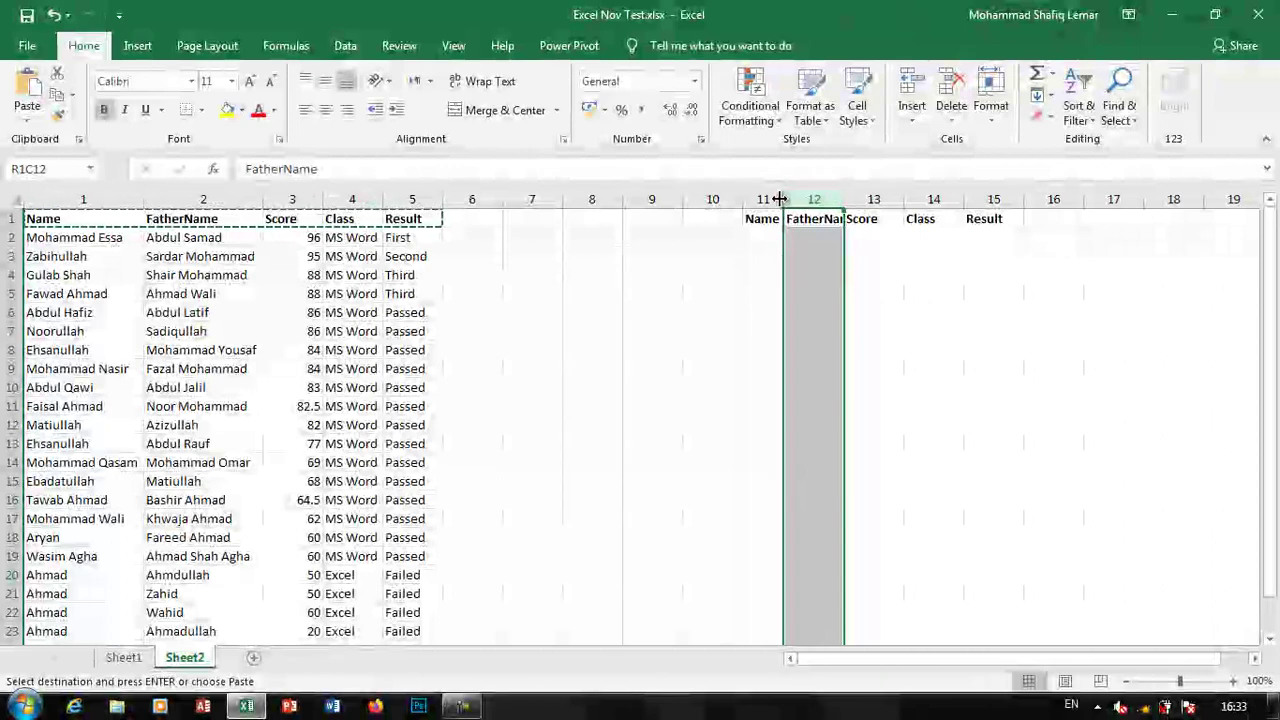
pyautogui.moveTo(779, 199); pyautogui.dragTo(859, 199)
pyautogui.click(815, 256)
pyautogui.click(345, 46)
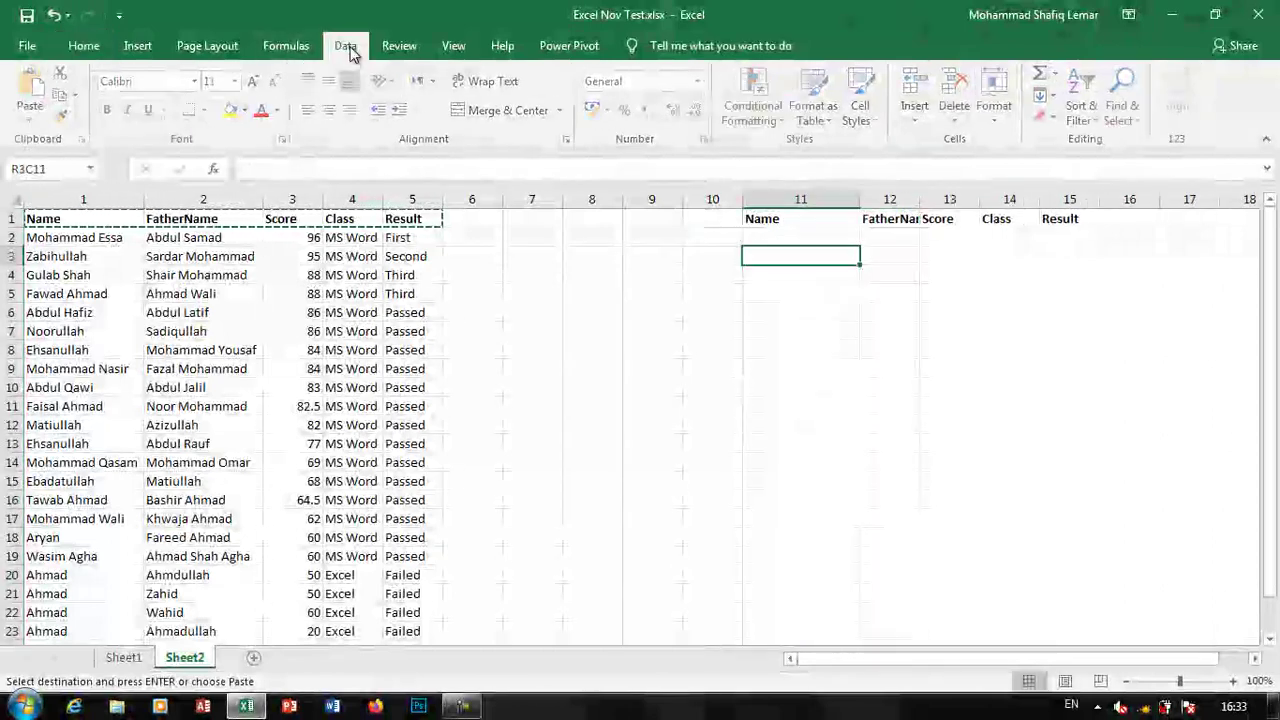
# Advanced-filter R1C1:R25C5 in place using R1C11:R1C15 as the criteria range
pyautogui.click(535, 116)
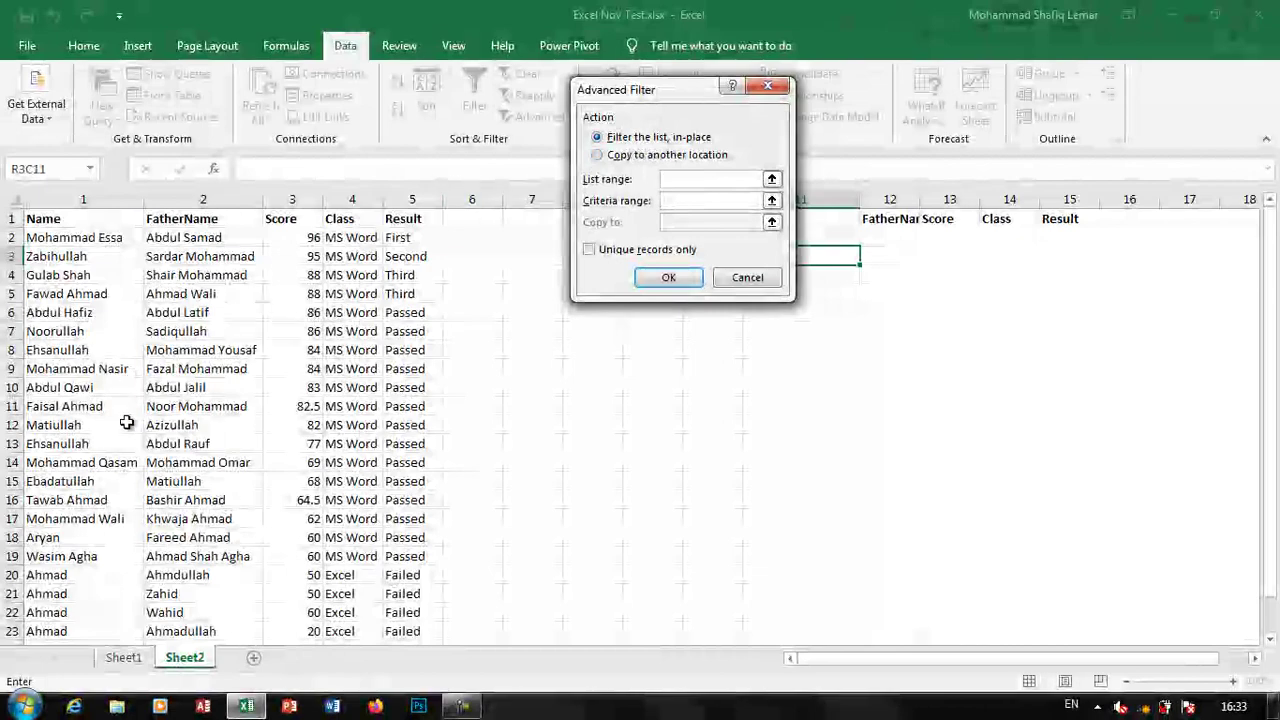
pyautogui.click(655, 157)
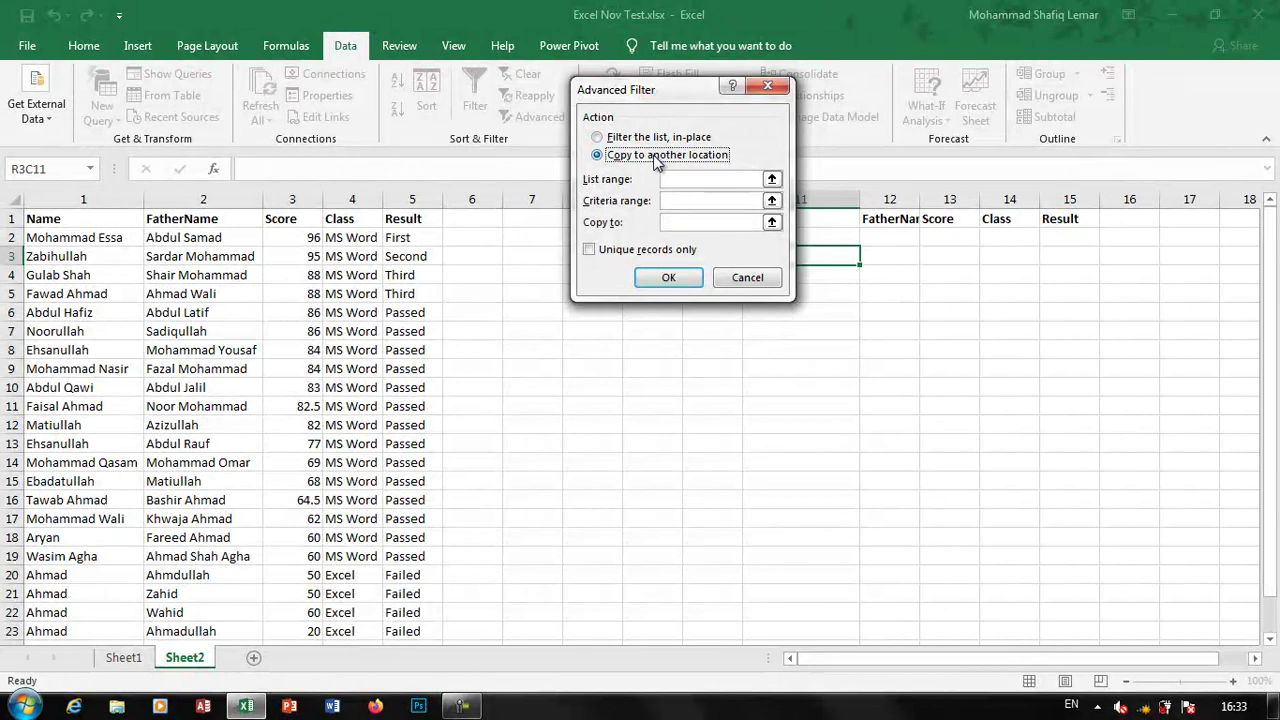
pyautogui.click(662, 140)
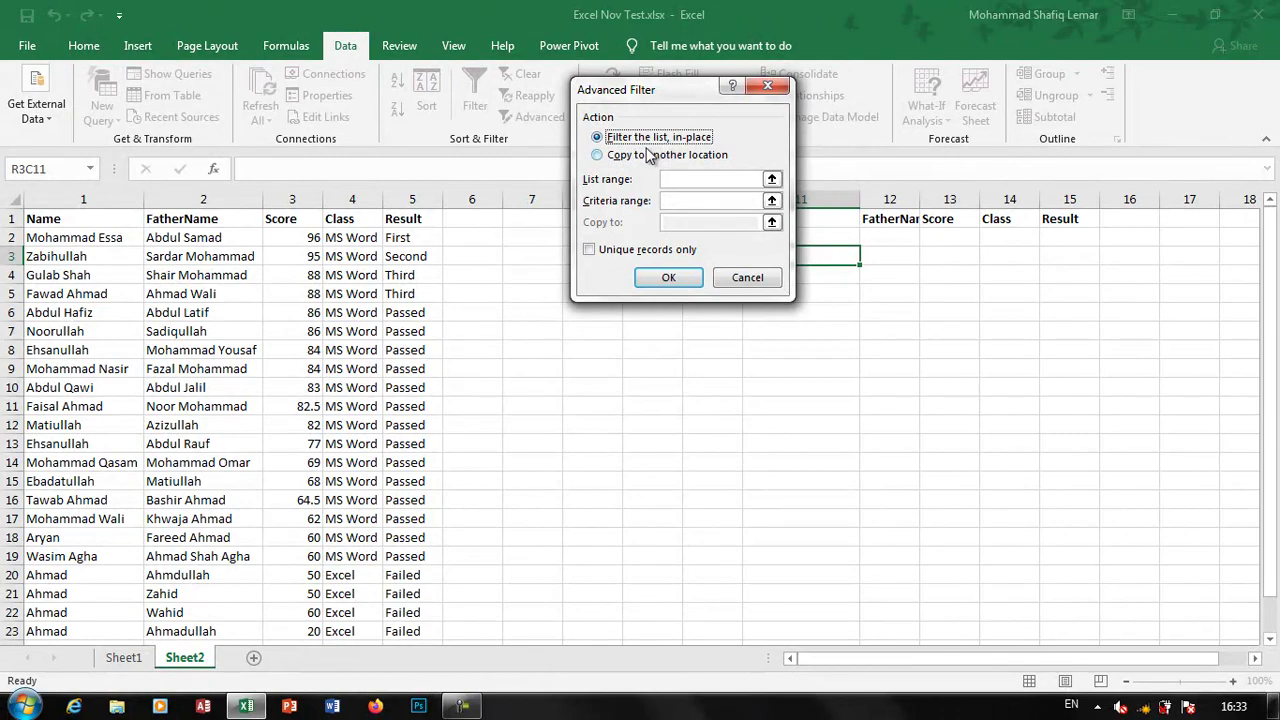
pyautogui.click(673, 178)
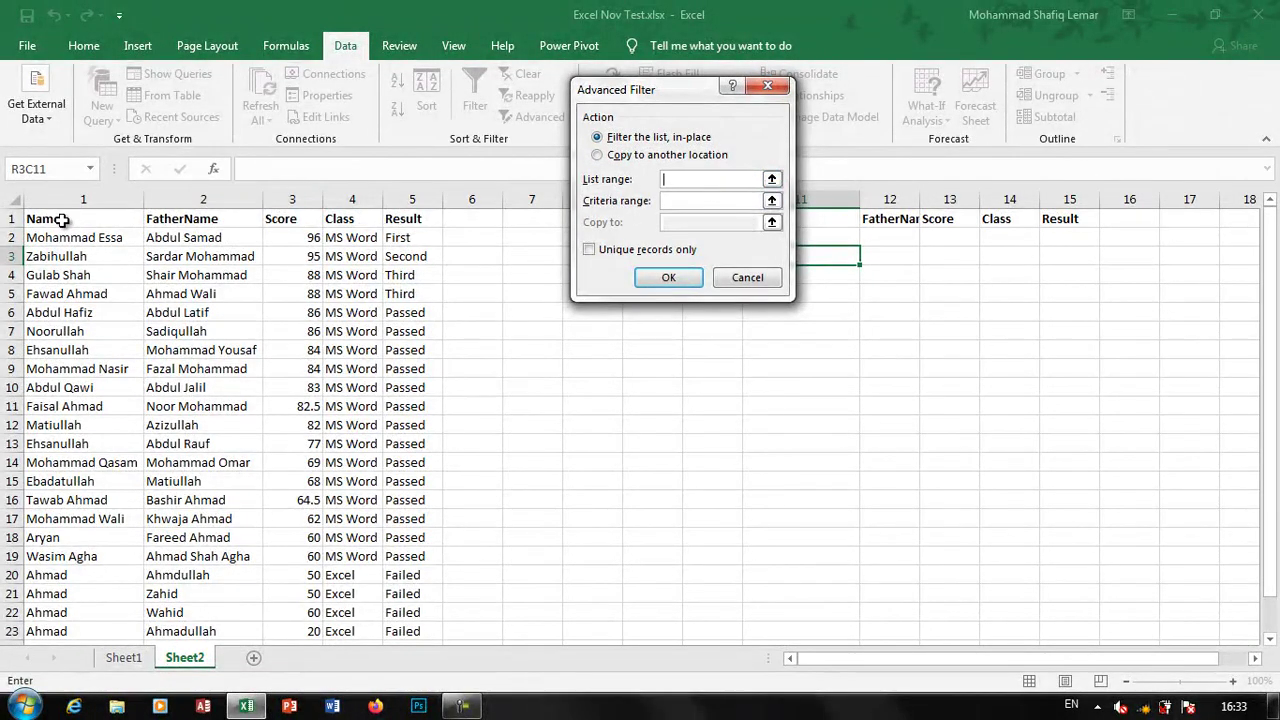
pyautogui.moveTo(62, 220); pyautogui.dragTo(410, 612)
pyautogui.click(676, 201)
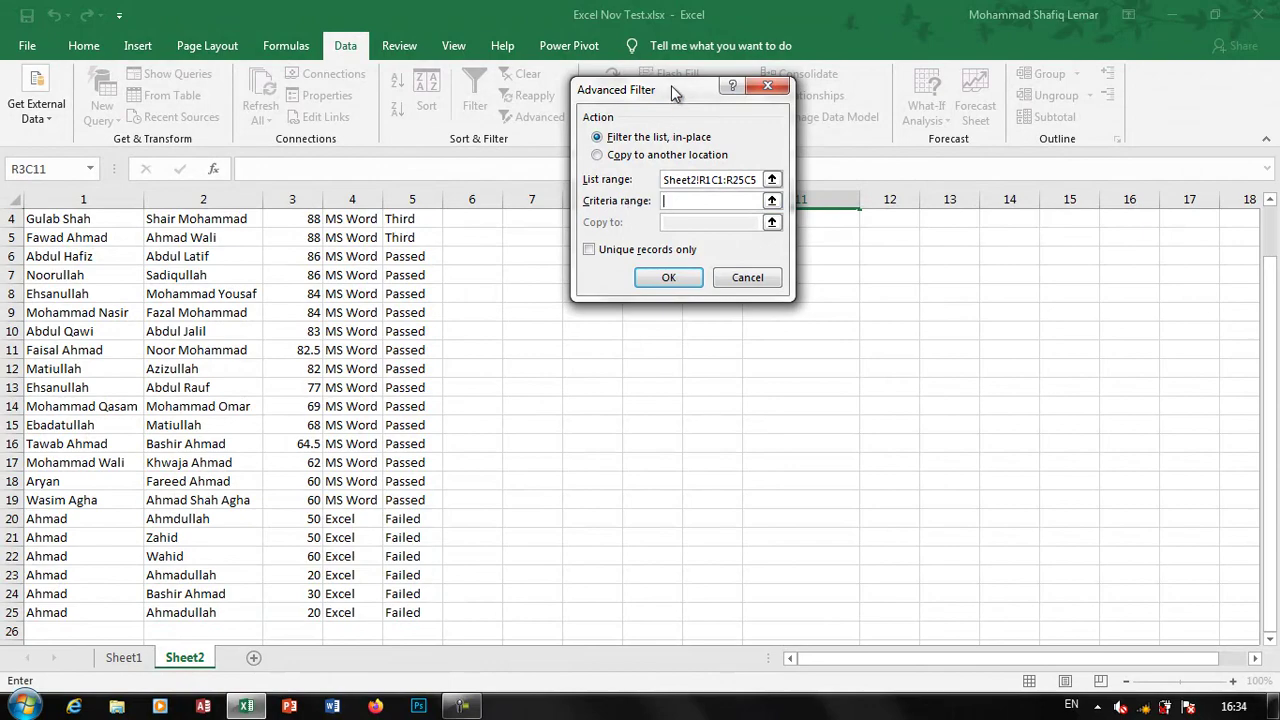
pyautogui.moveTo(671, 90); pyautogui.dragTo(711, 311)
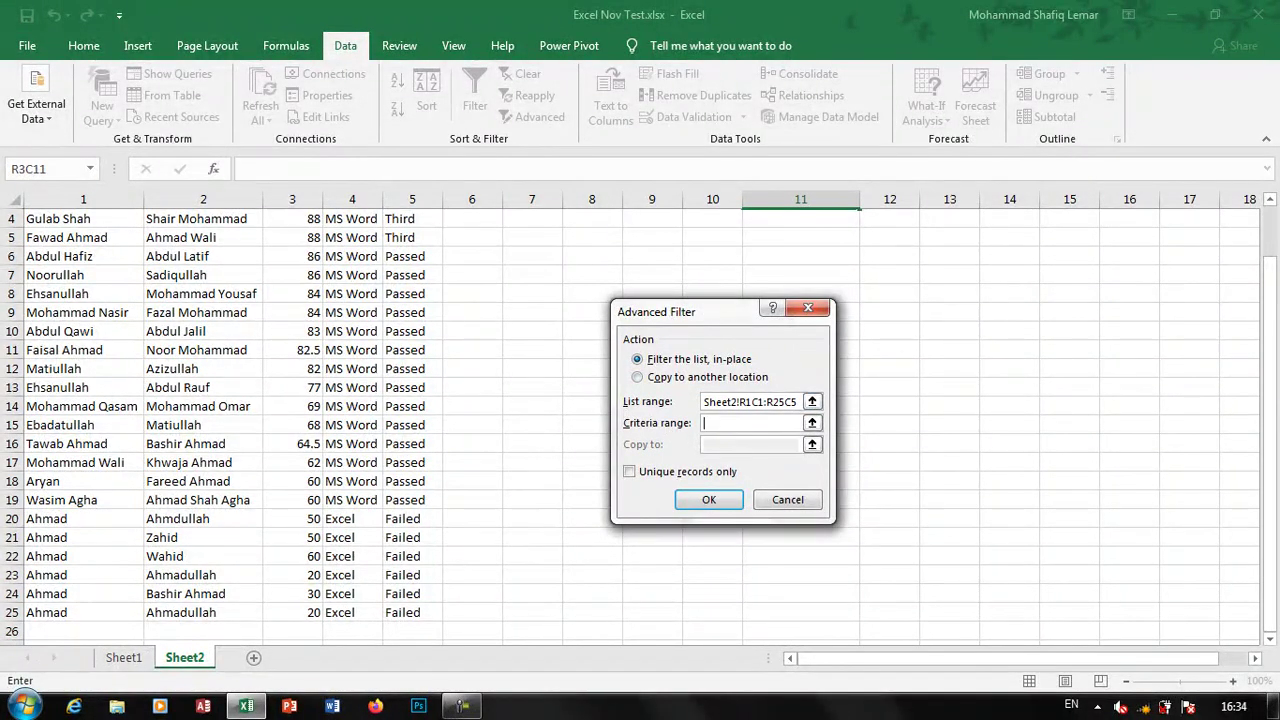
pyautogui.moveTo(1272, 385); pyautogui.dragTo(1272, 370)
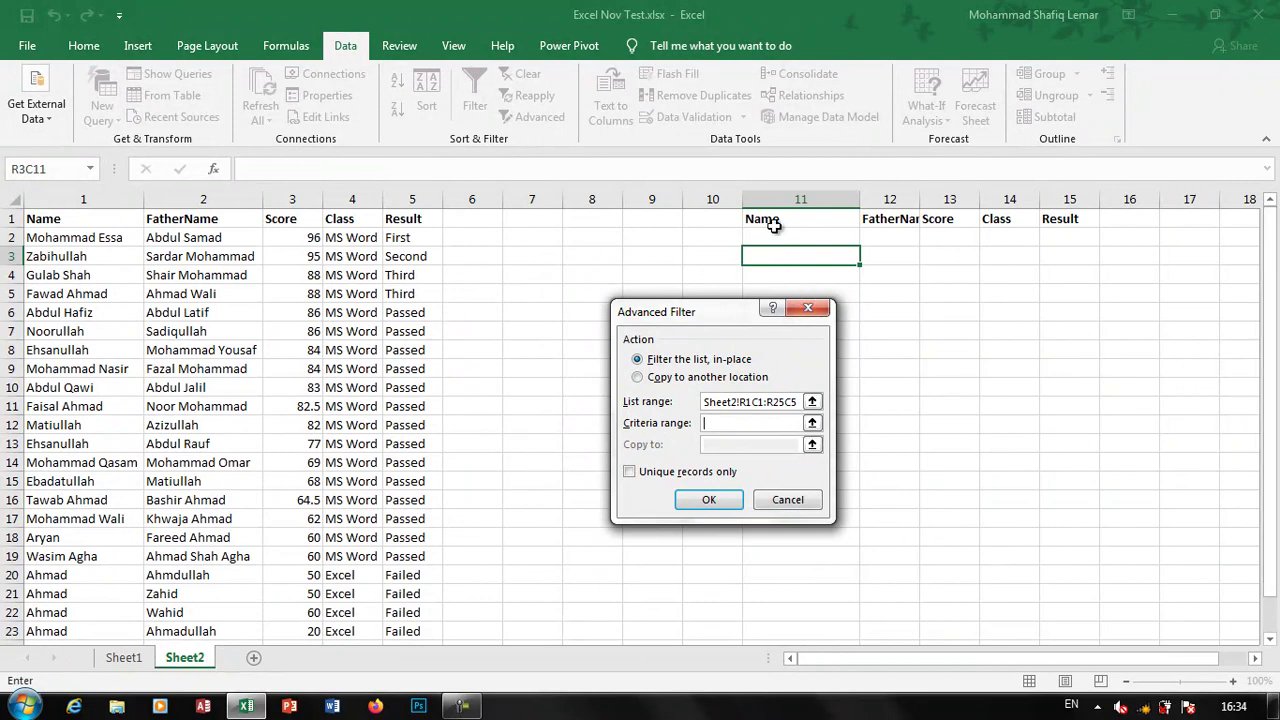
pyautogui.moveTo(765, 218); pyautogui.dragTo(1072, 234)
pyautogui.click(709, 499)
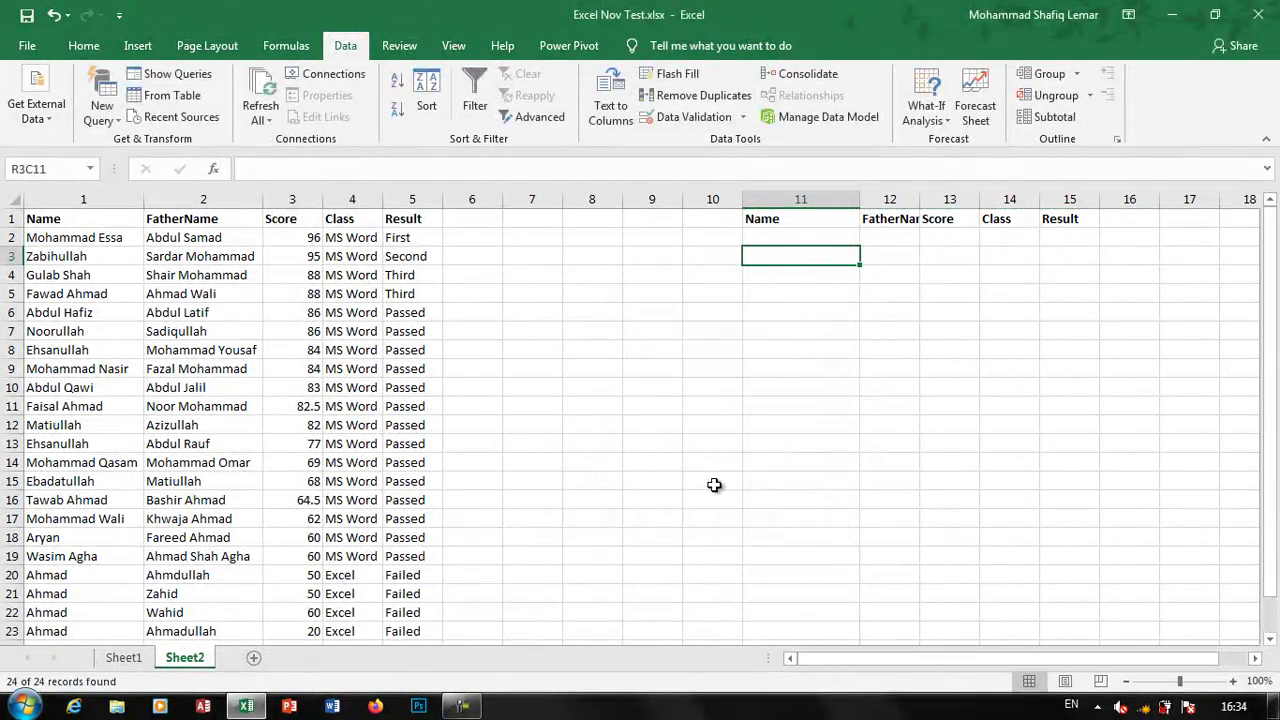
# Record a new macro named Macro1, stored in This Workbook
pyautogui.click(445, 48)
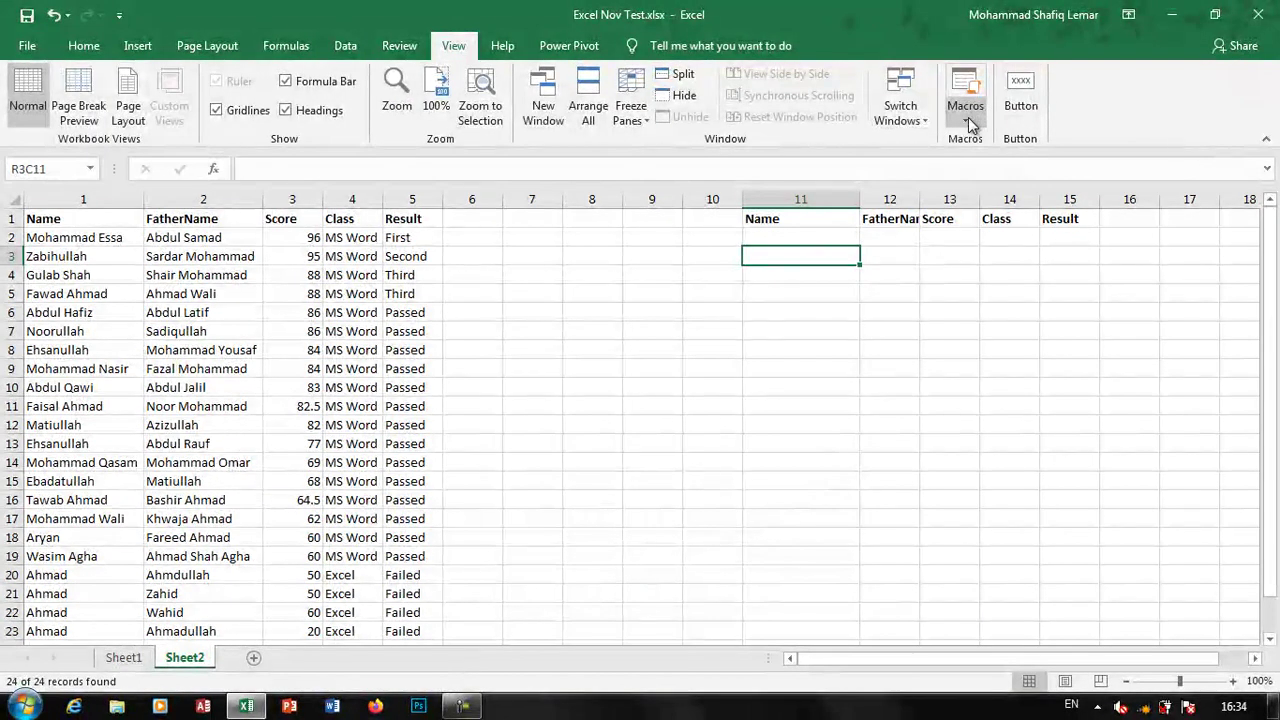
pyautogui.click(965, 115)
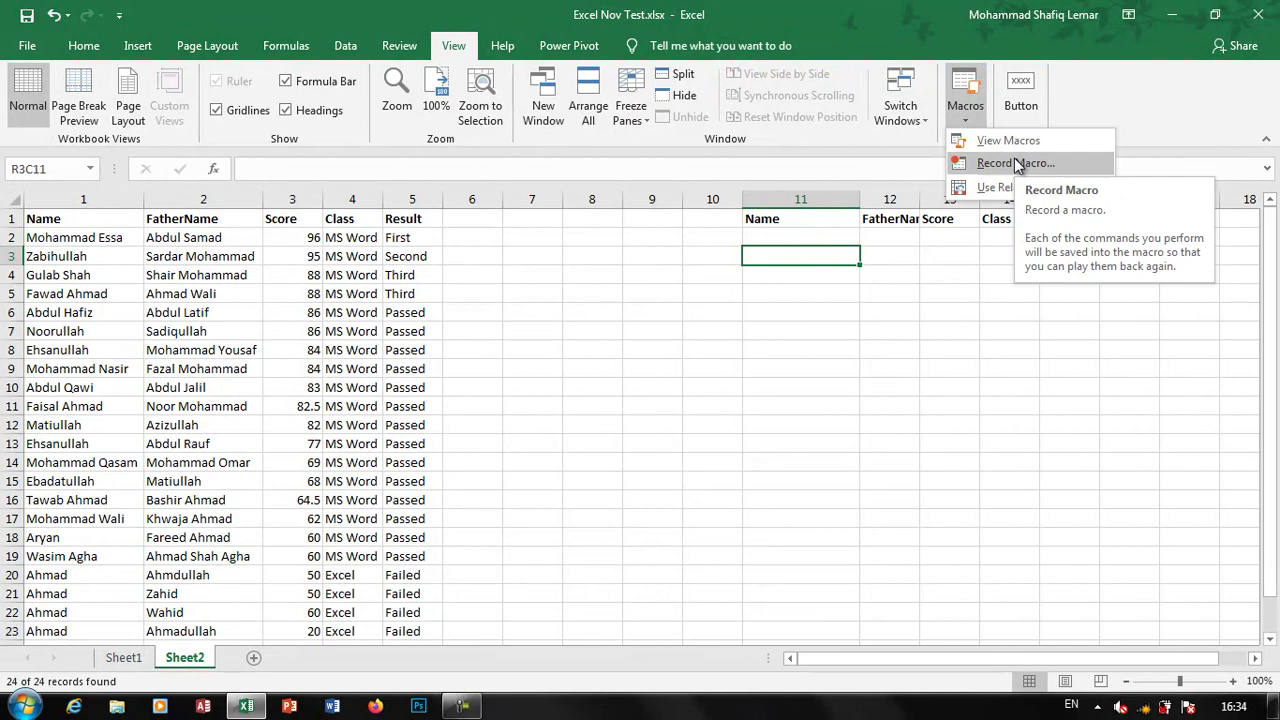
pyautogui.click(1015, 163)
pyautogui.click(649, 331)
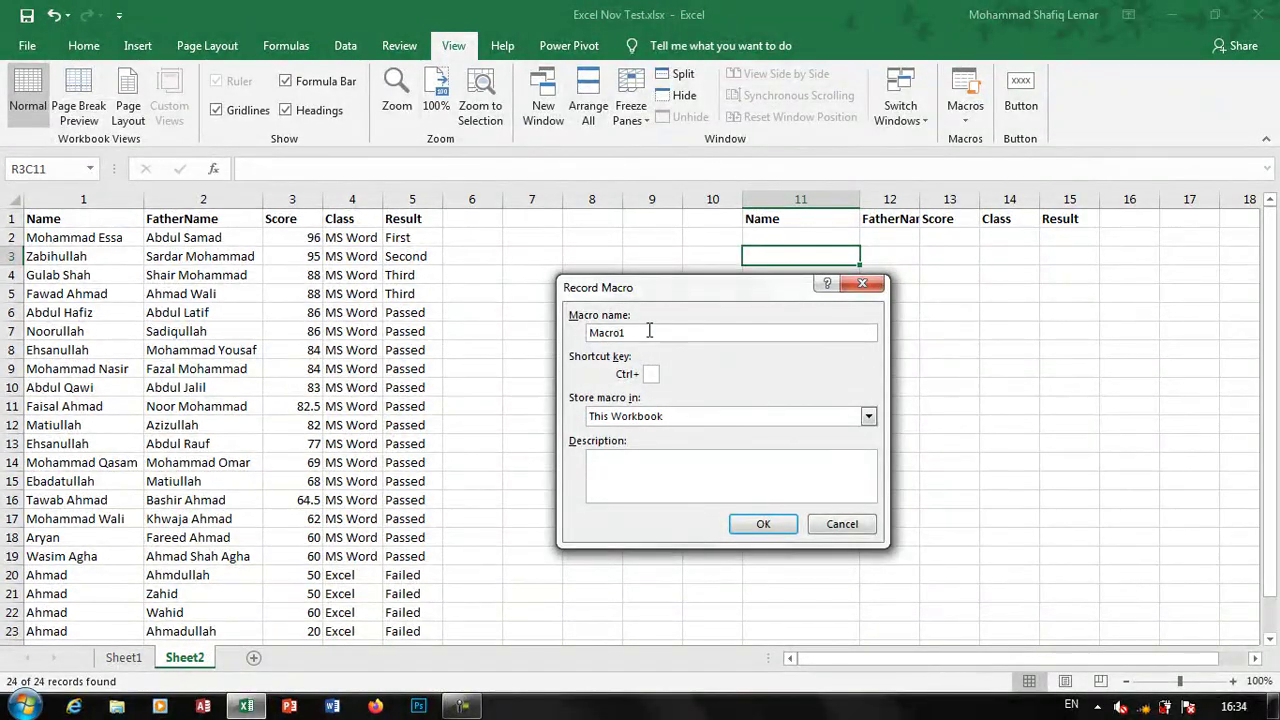
pyautogui.click(762, 524)
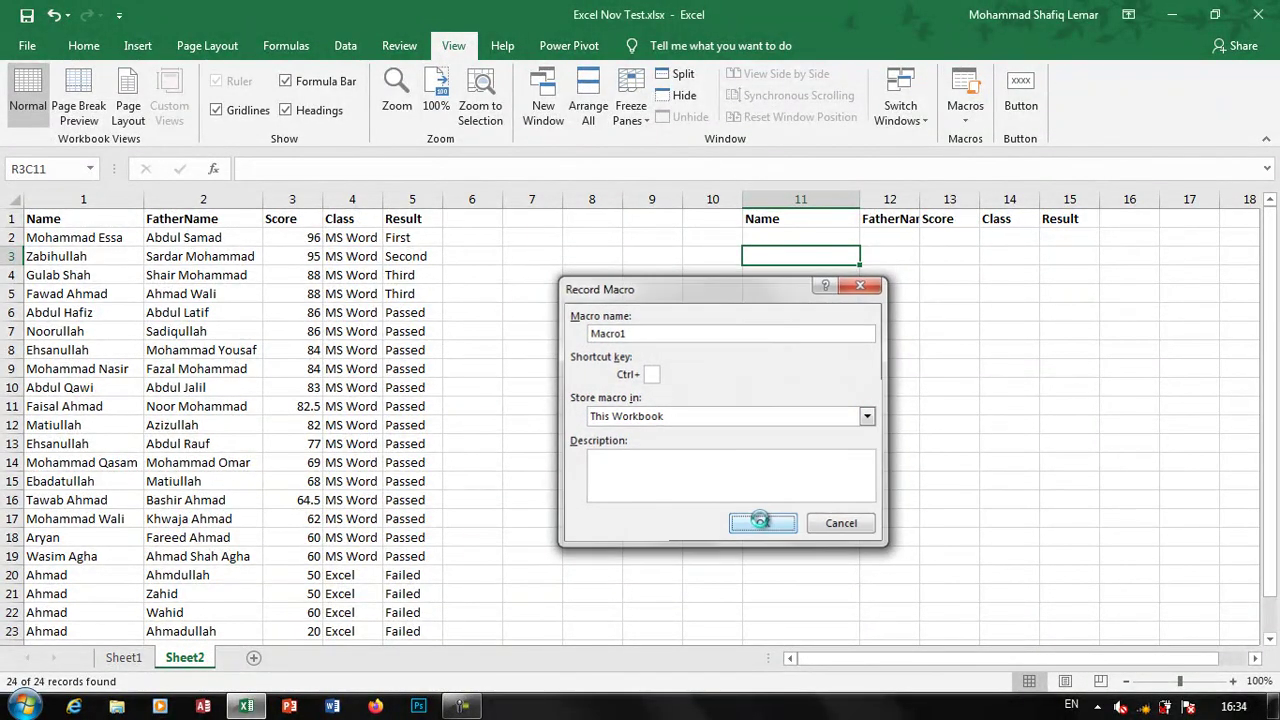
# Re-run the Advanced Filter with Unique records only checked, leaving 23 of 24 records
pyautogui.click(345, 45)
pyautogui.click(538, 117)
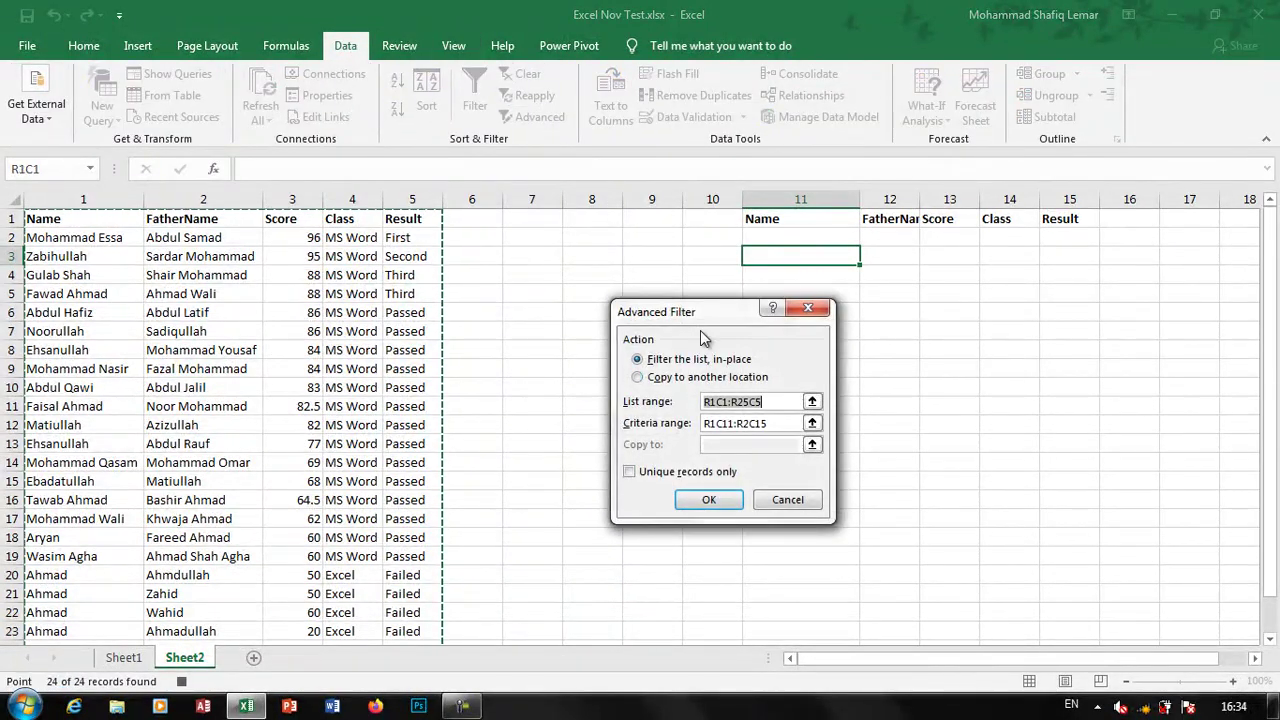
pyautogui.click(658, 479)
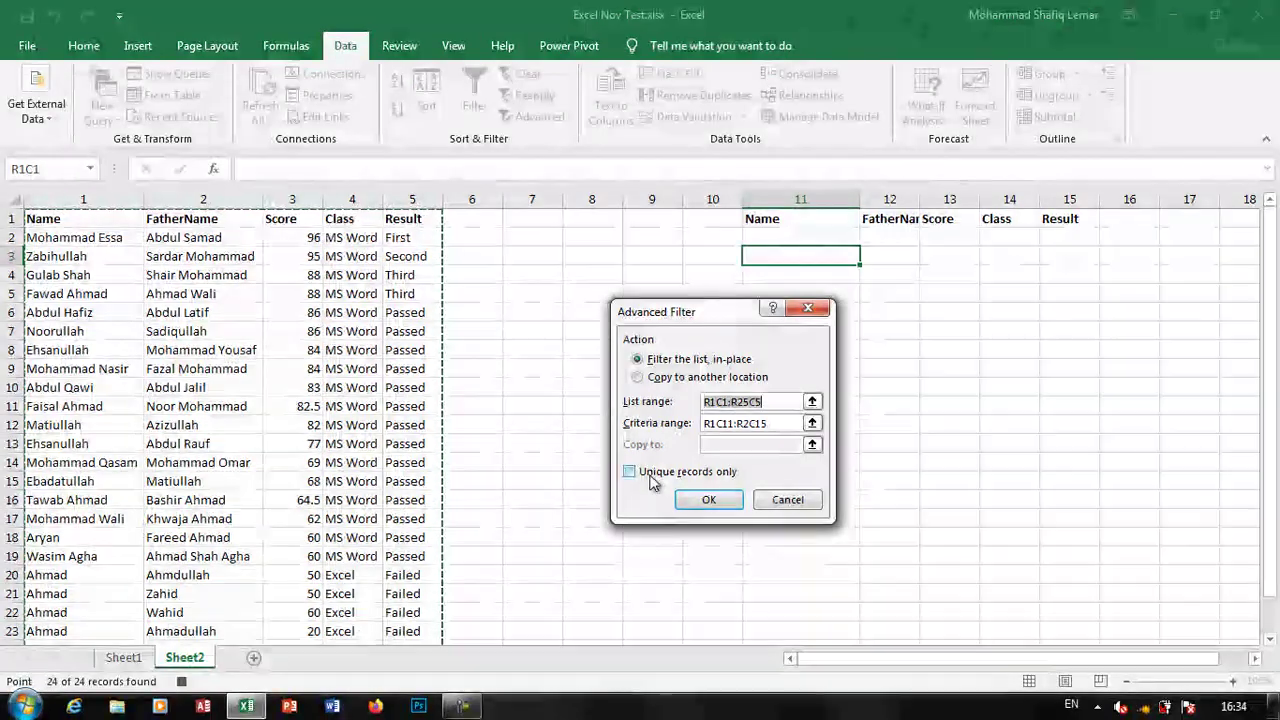
pyautogui.click(705, 501)
pyautogui.click(453, 45)
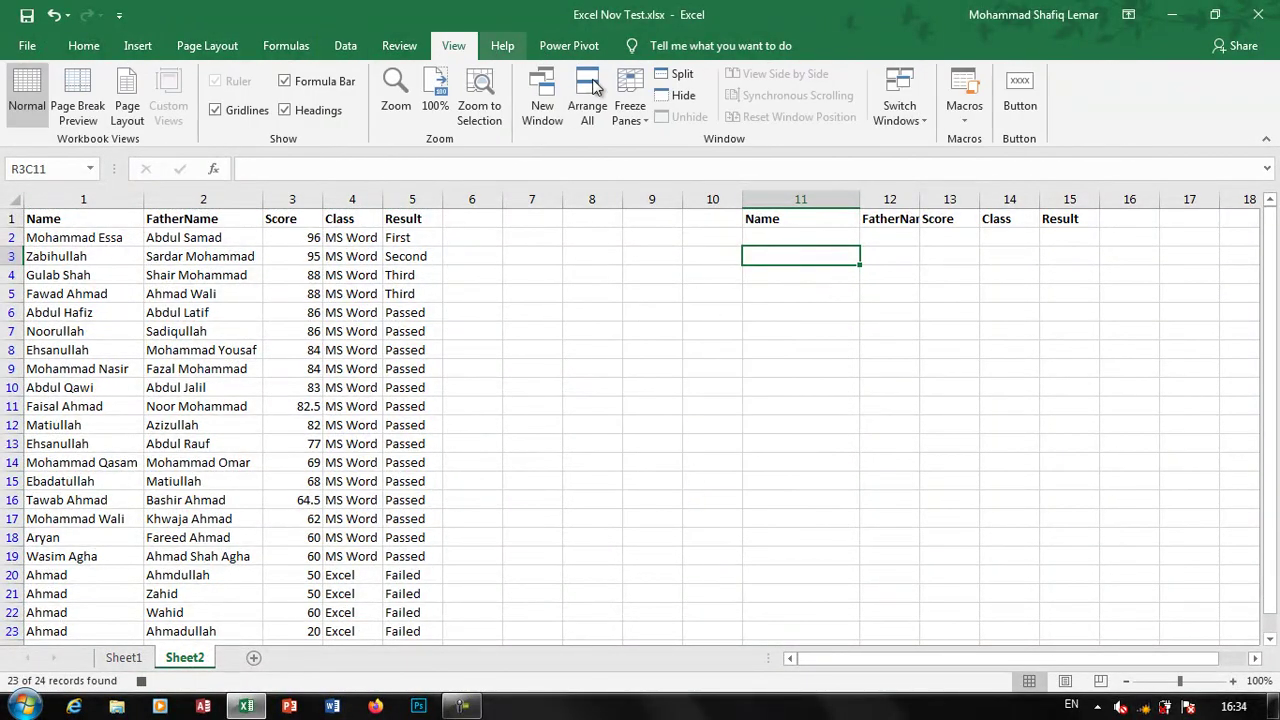
# Stop recording Macro1 and select cell R6C12
pyautogui.click(972, 100)
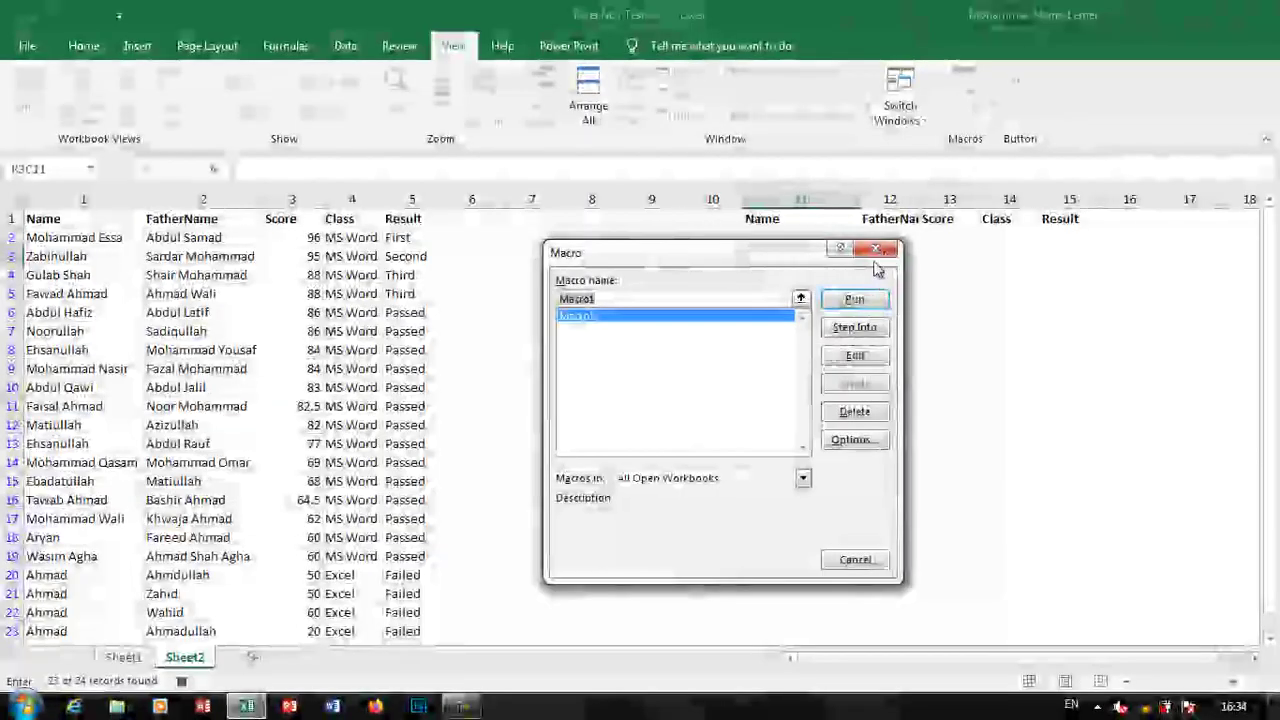
pyautogui.click(875, 249)
pyautogui.click(965, 112)
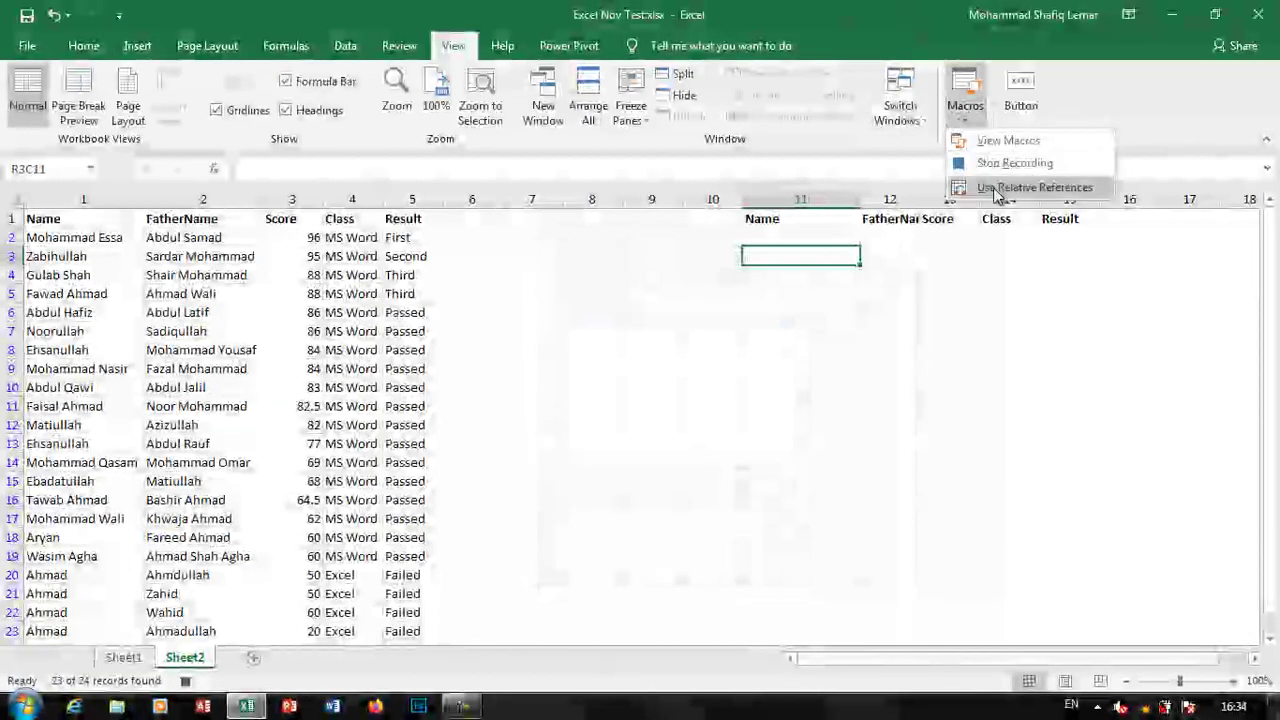
pyautogui.click(862, 310)
pyautogui.click(862, 312)
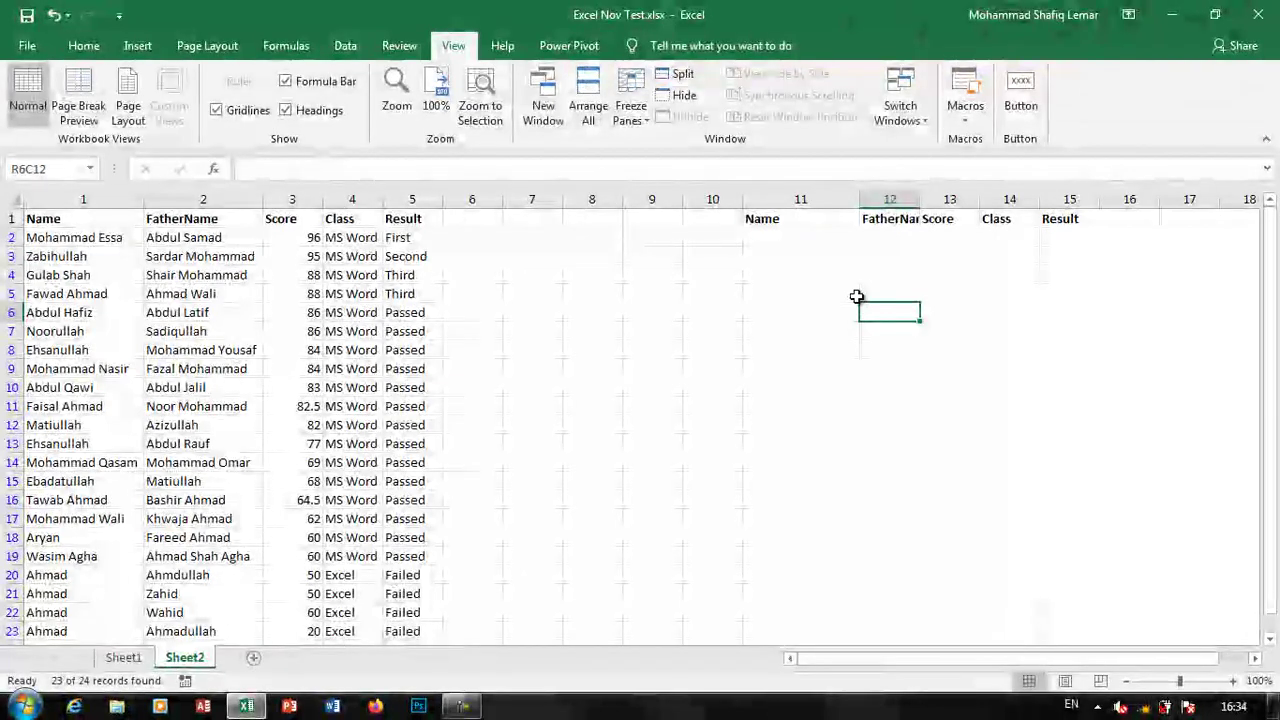
pyautogui.click(1018, 100)
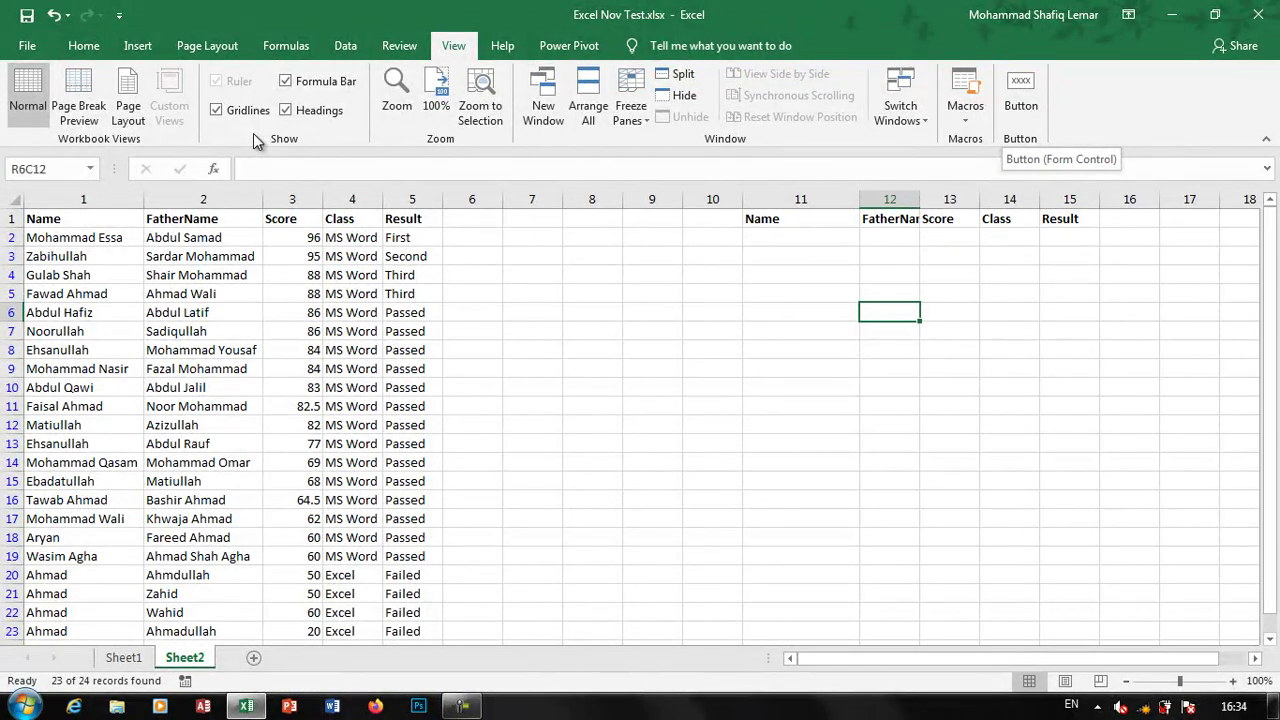
# Remove the Button (Custom) group from the View tab in the Customize Ribbon options
pyautogui.click(30, 46)
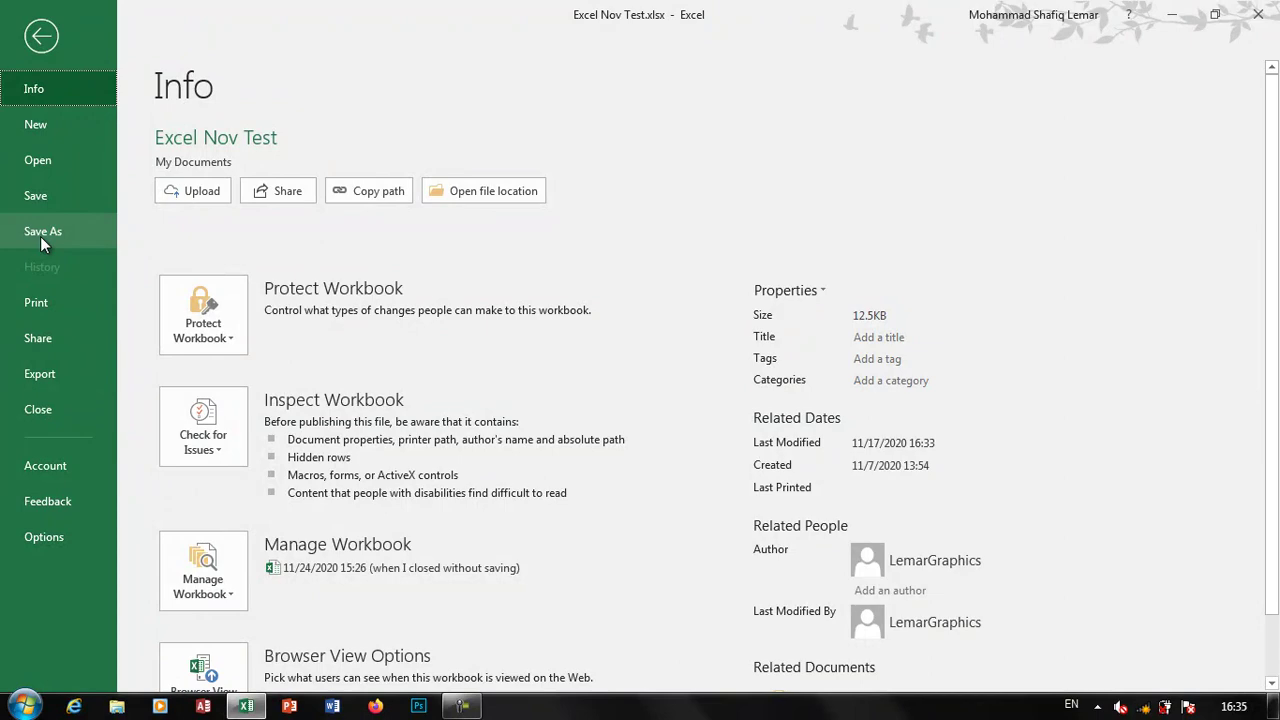
pyautogui.click(41, 36)
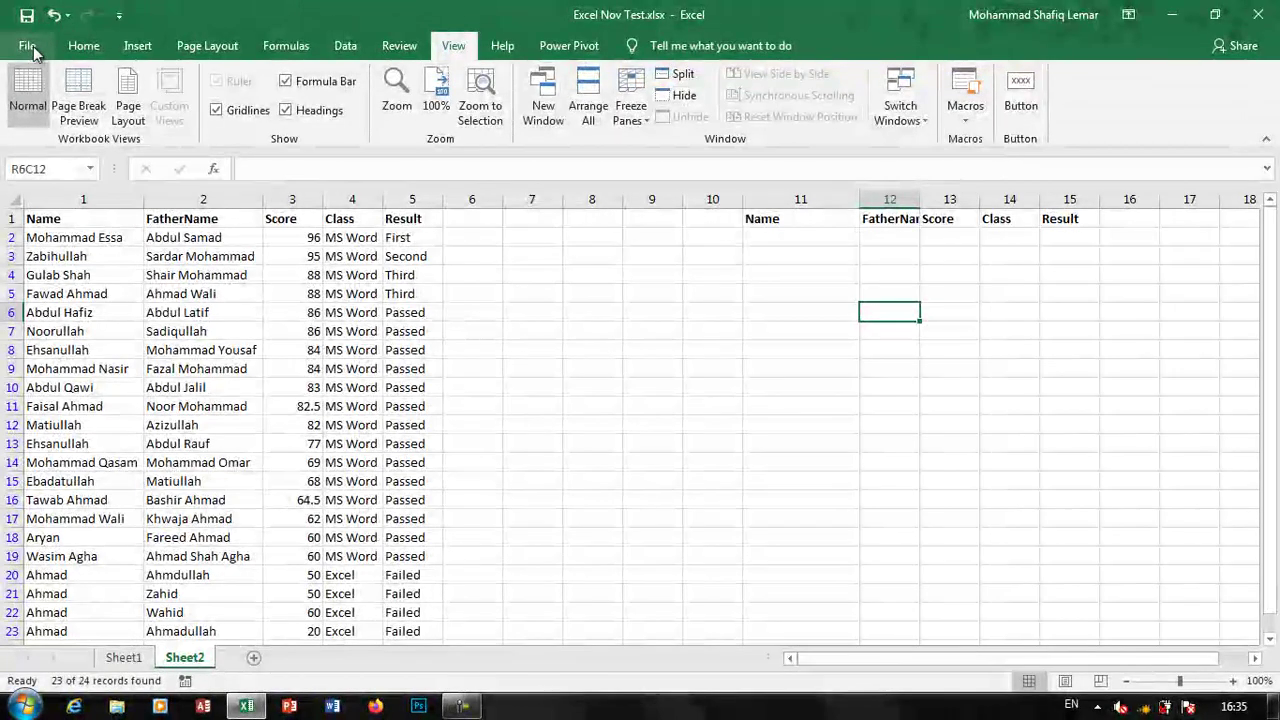
pyautogui.click(30, 46)
pyautogui.click(44, 532)
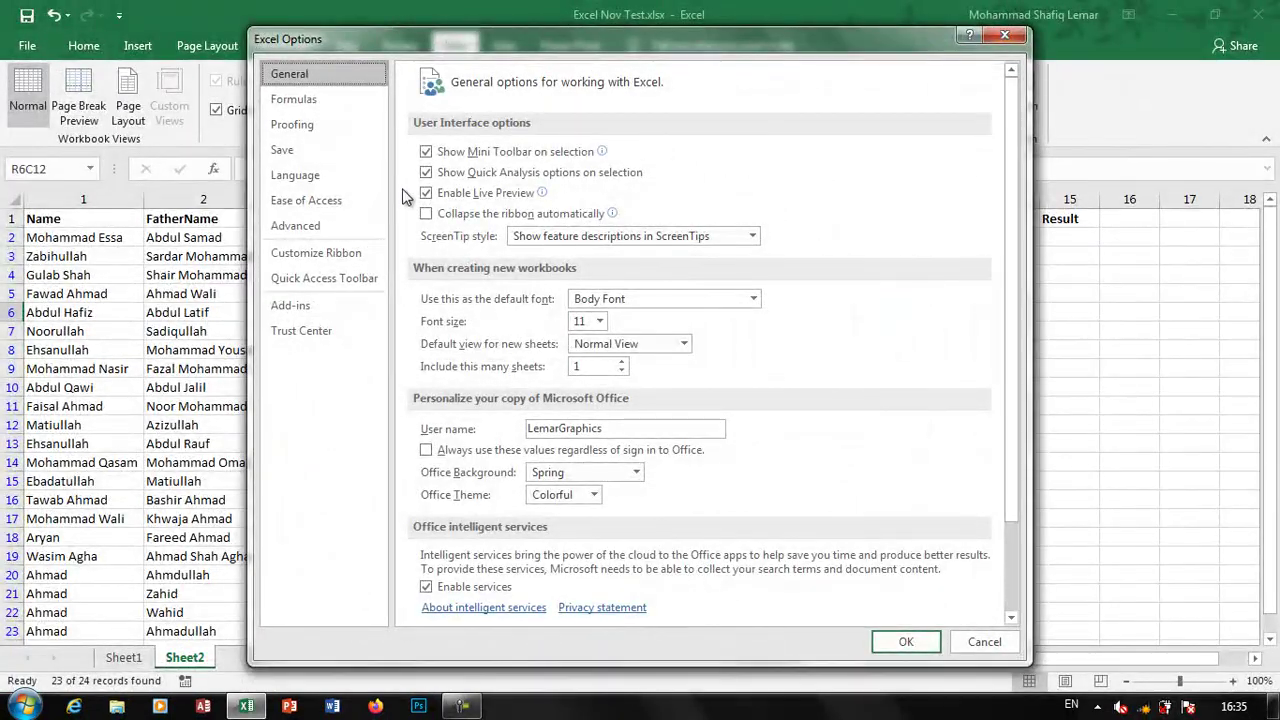
pyautogui.click(341, 250)
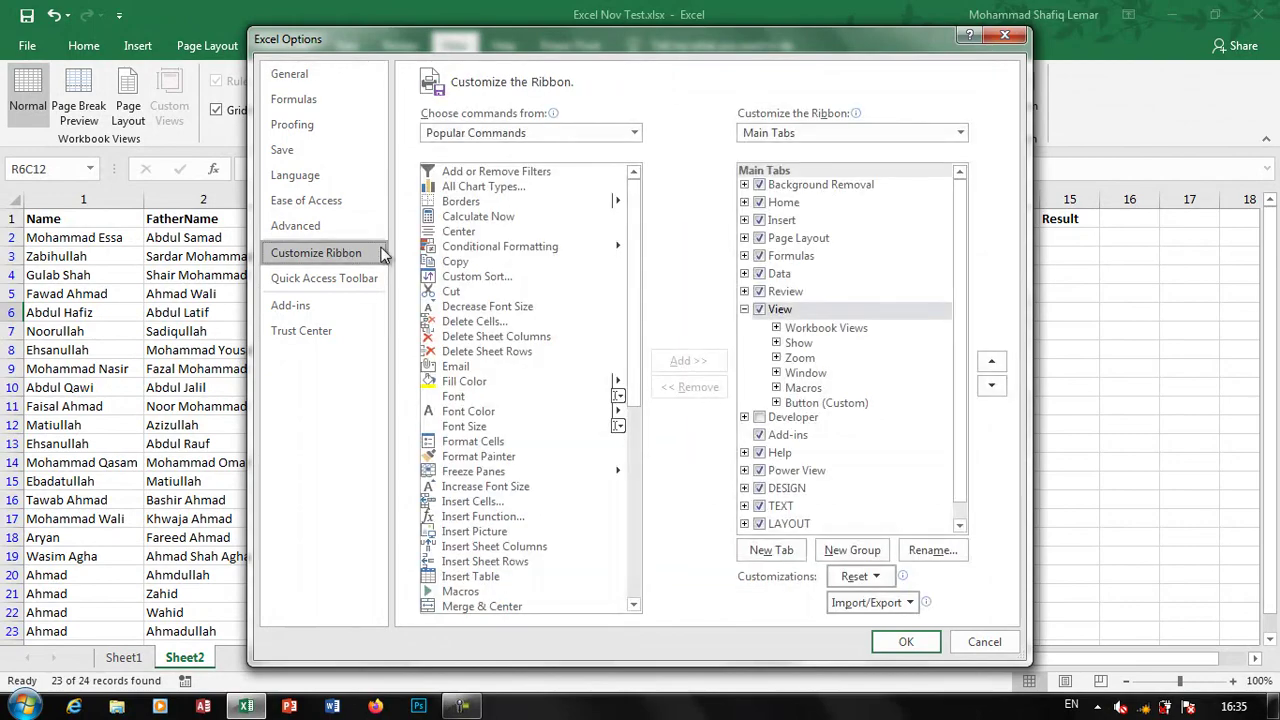
pyautogui.click(807, 402)
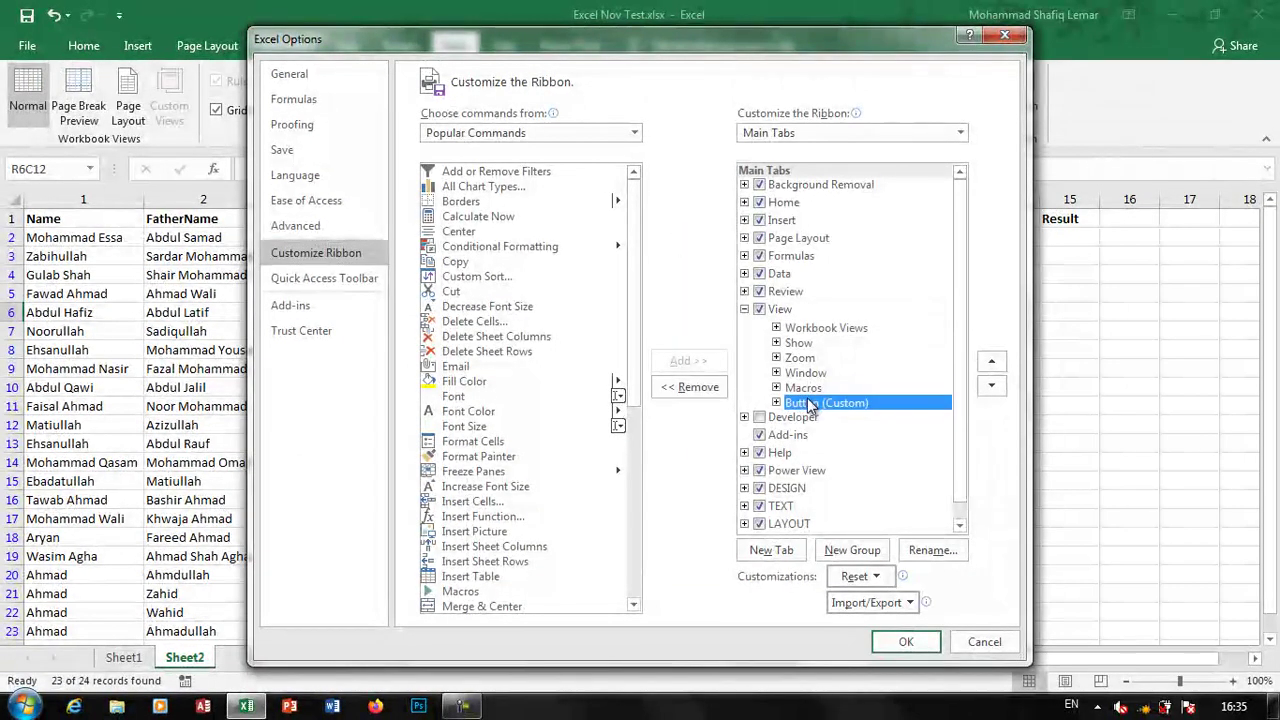
pyautogui.click(701, 394)
pyautogui.click(908, 641)
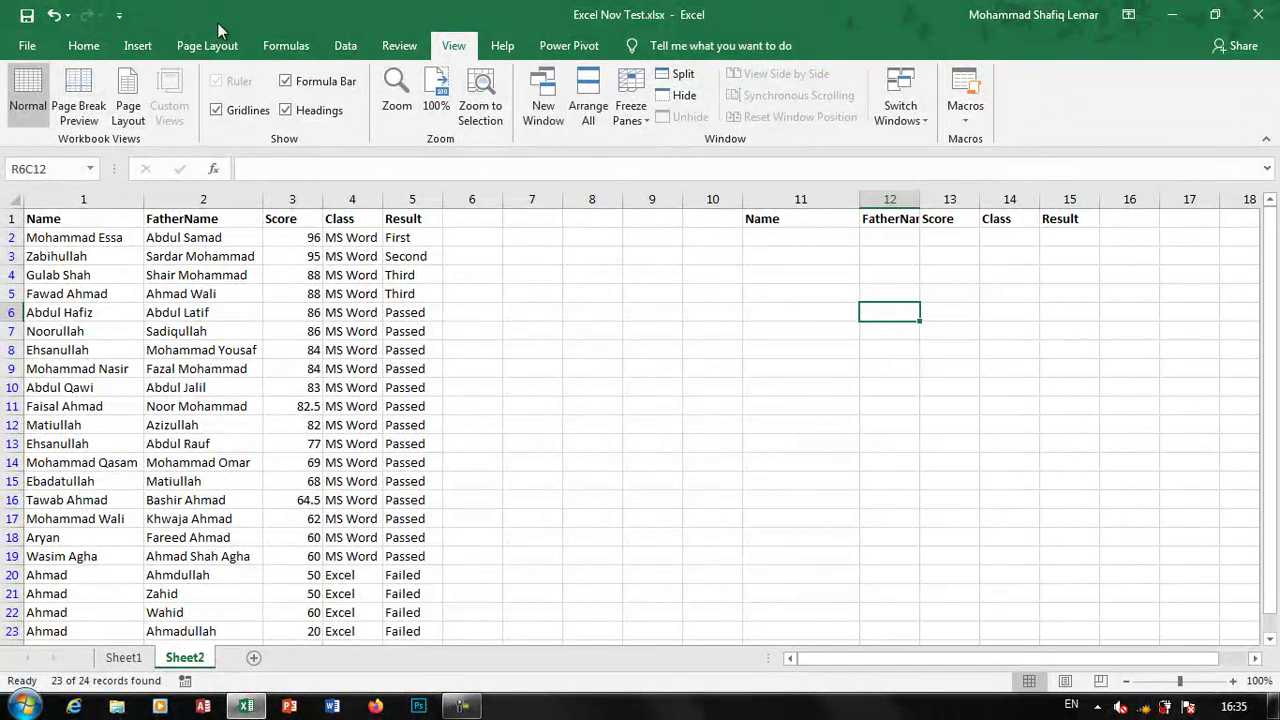
# Add a new custom group under the View tab in Customize Ribbon
pyautogui.click(27, 45)
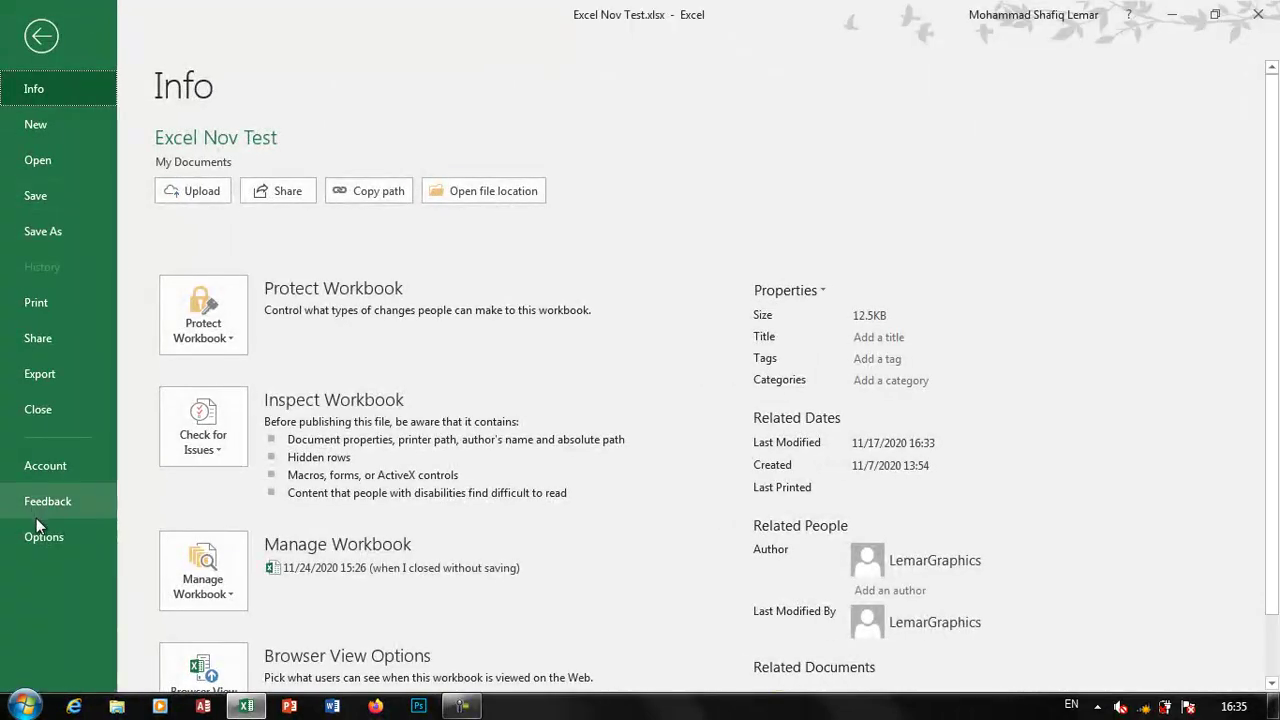
pyautogui.click(44, 537)
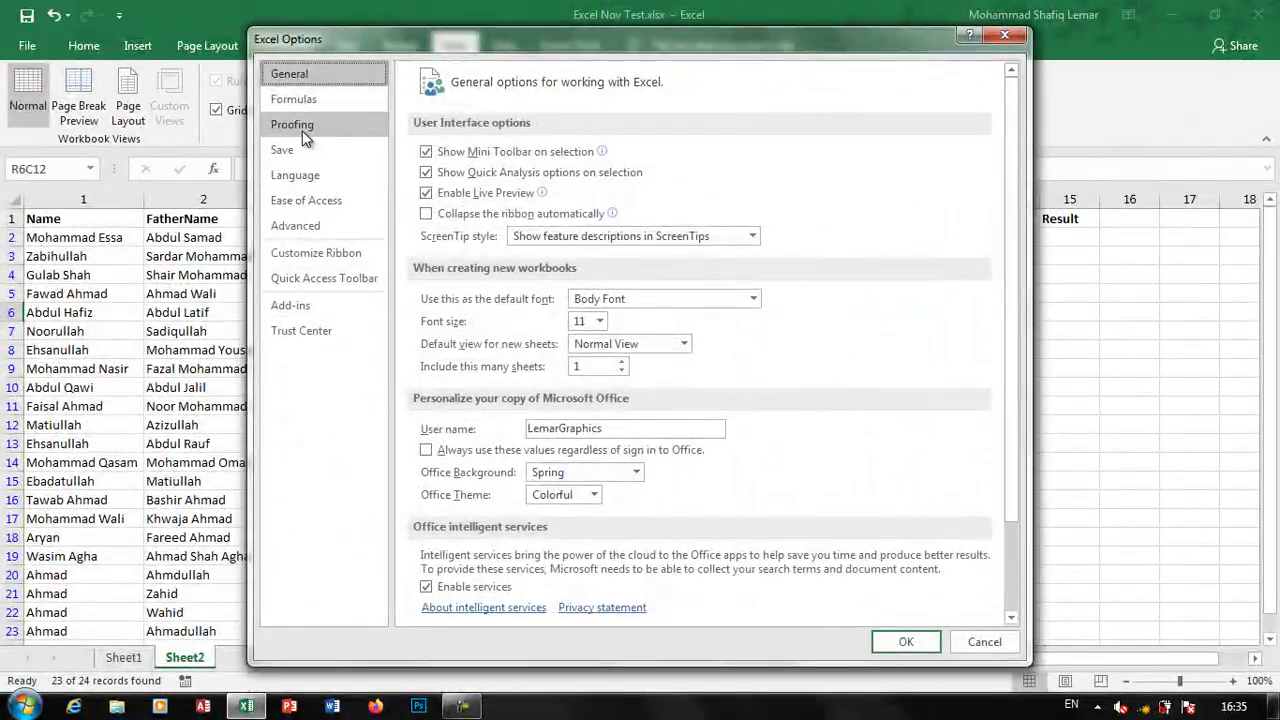
pyautogui.click(311, 256)
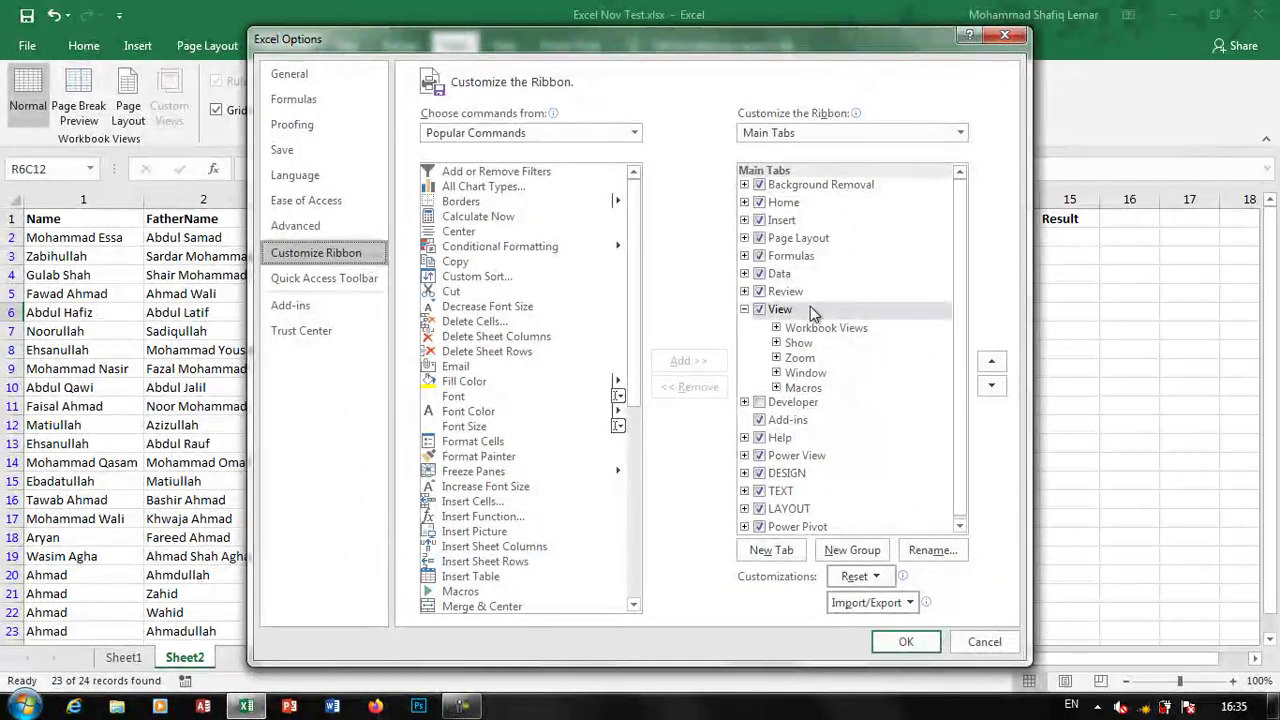
pyautogui.click(802, 292)
pyautogui.click(780, 310)
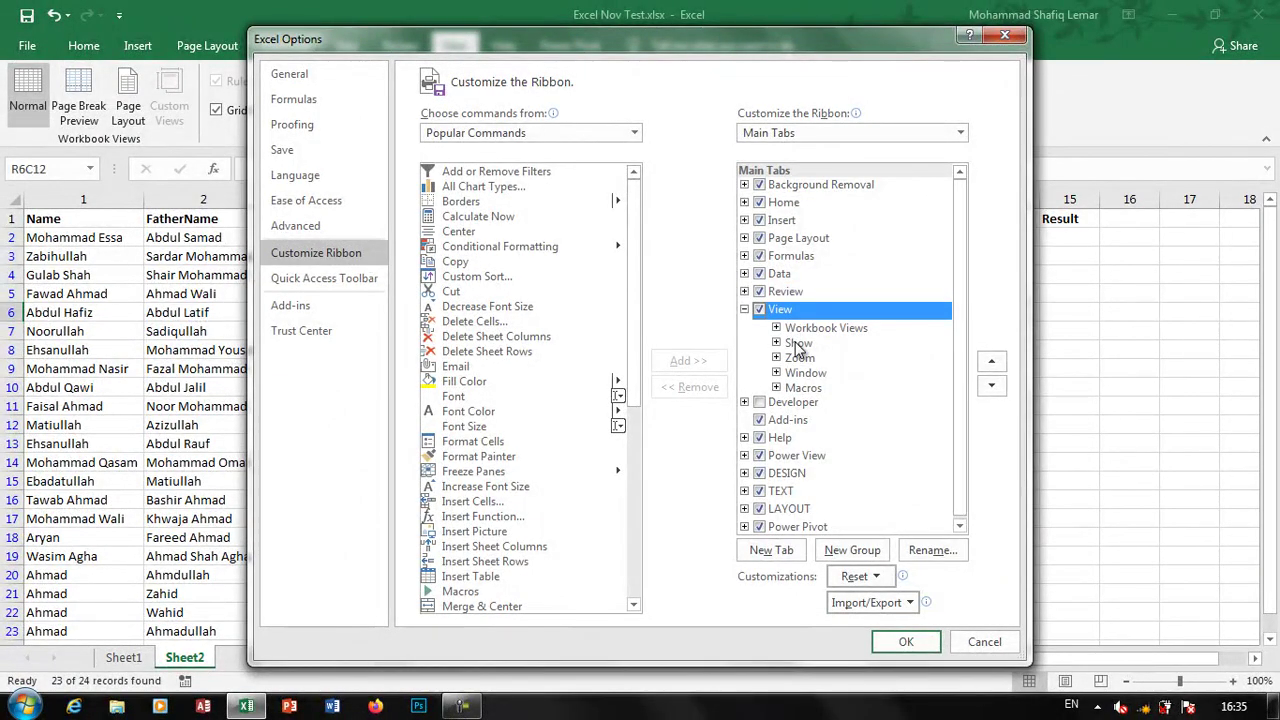
pyautogui.click(860, 550)
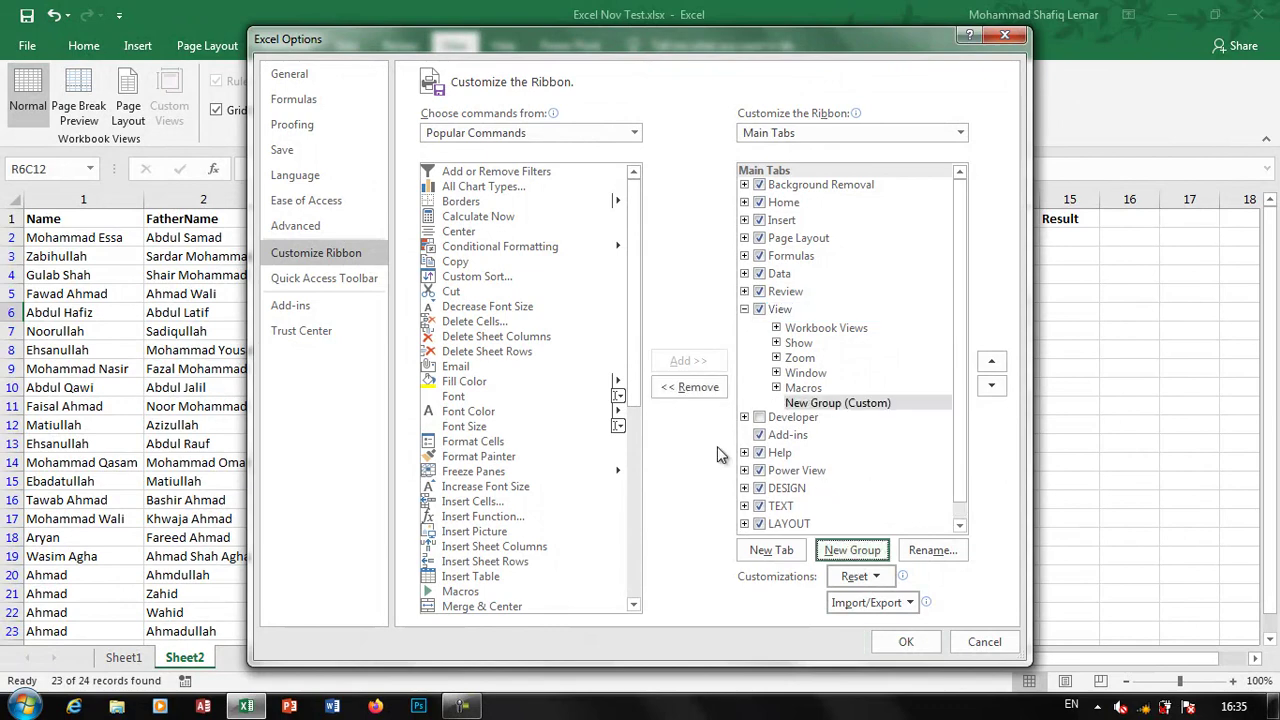
# Add a second custom group and rename the upper one to MyData
pyautogui.click(830, 403)
pyautogui.click(859, 551)
pyautogui.click(845, 404)
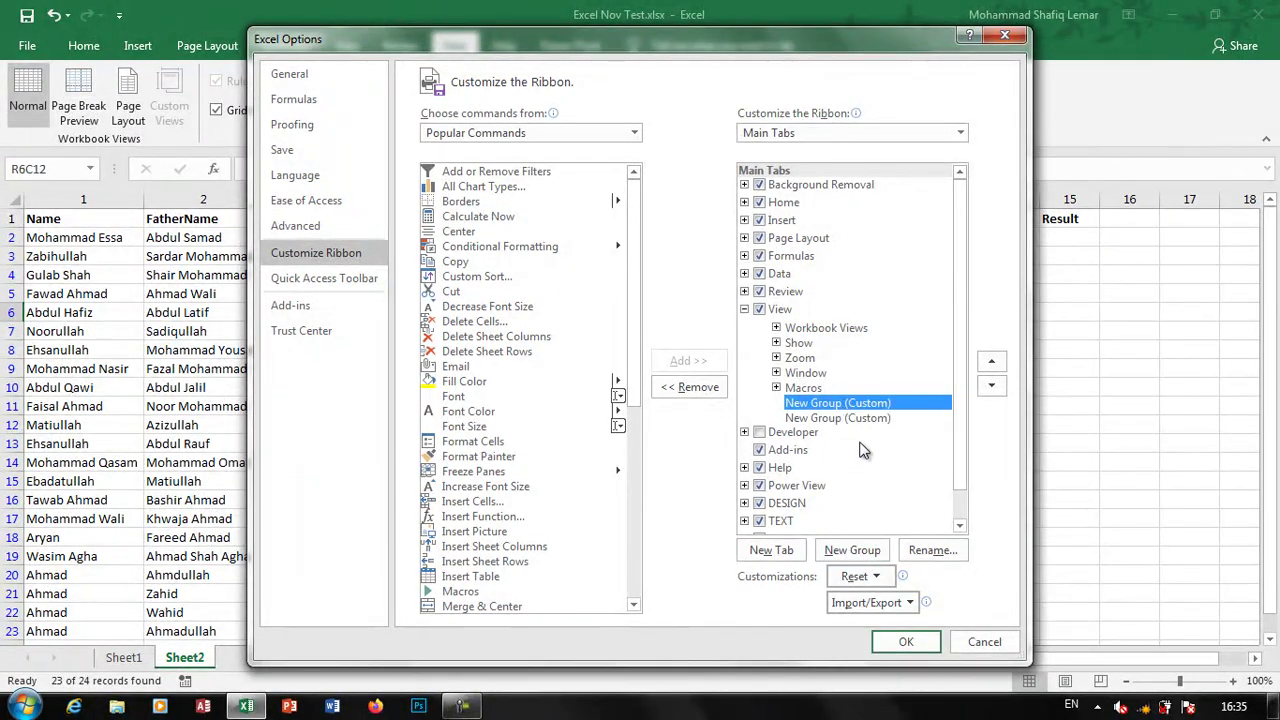
pyautogui.click(933, 550)
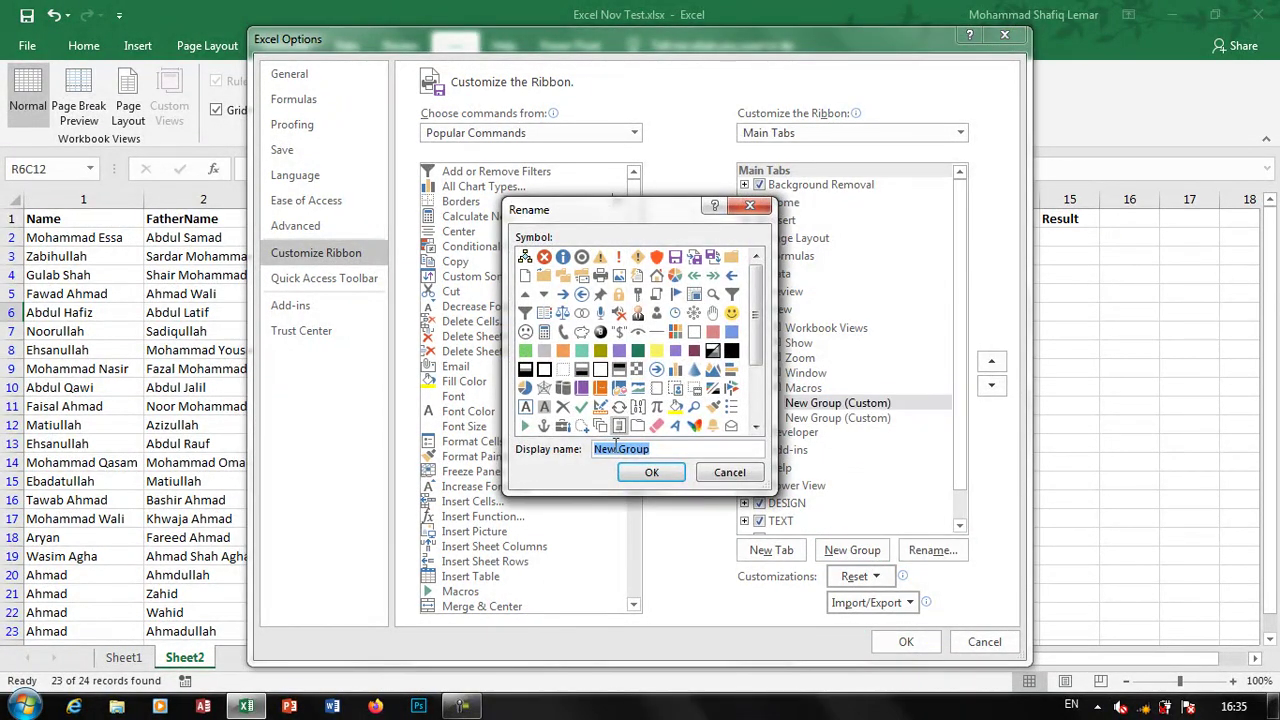
pyautogui.write('MyData')
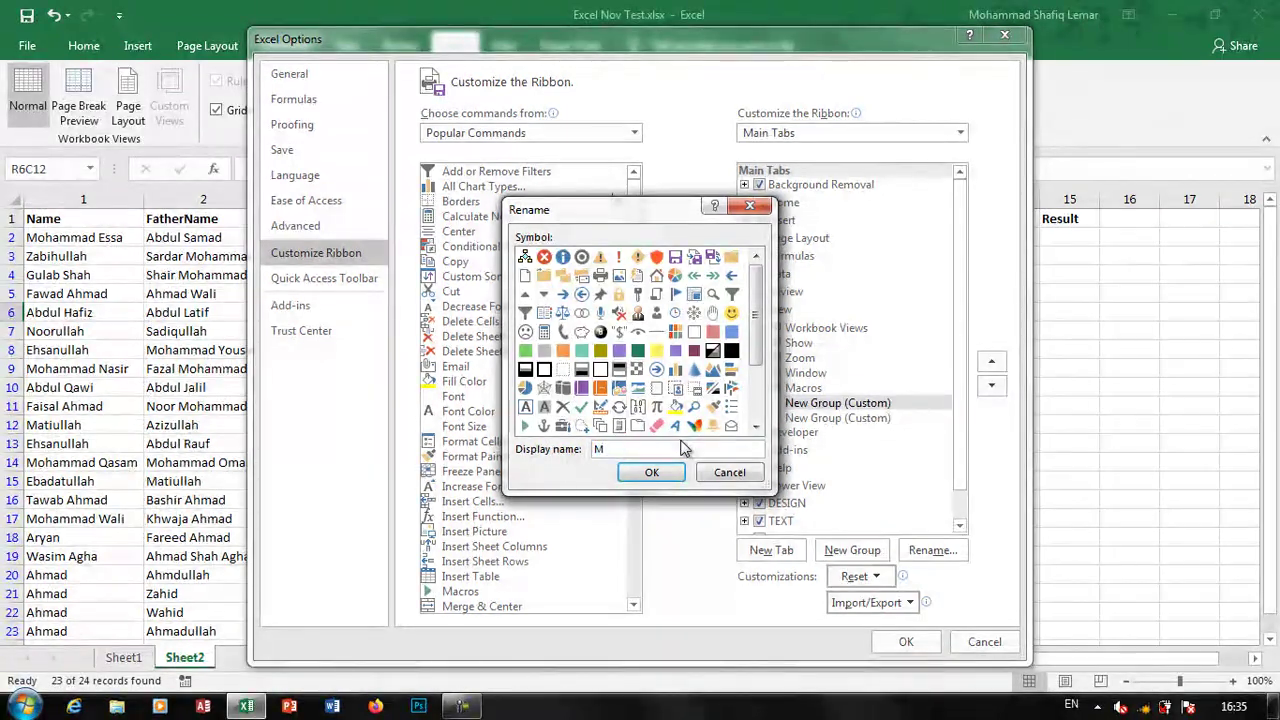
pyautogui.press('F9')
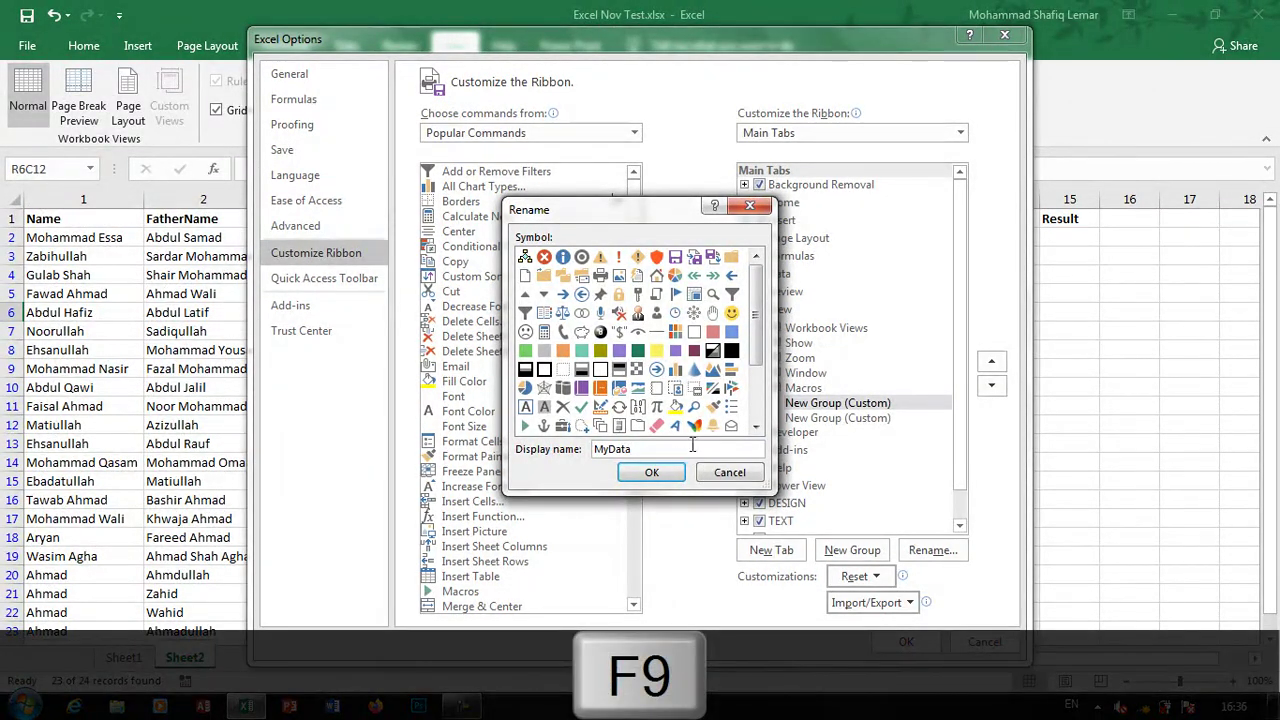
pyautogui.click(651, 472)
# Select the MyData (Custom) group as the target and browse the default command list
pyautogui.click(848, 404)
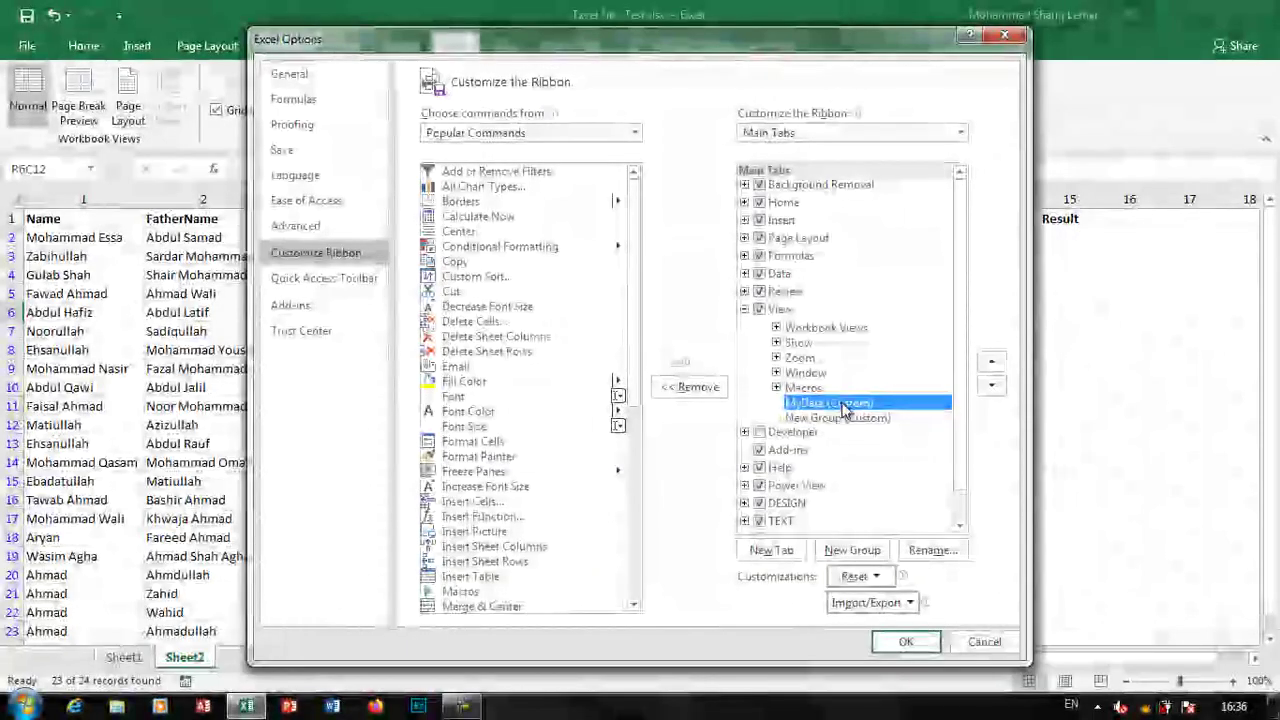
pyautogui.click(513, 206)
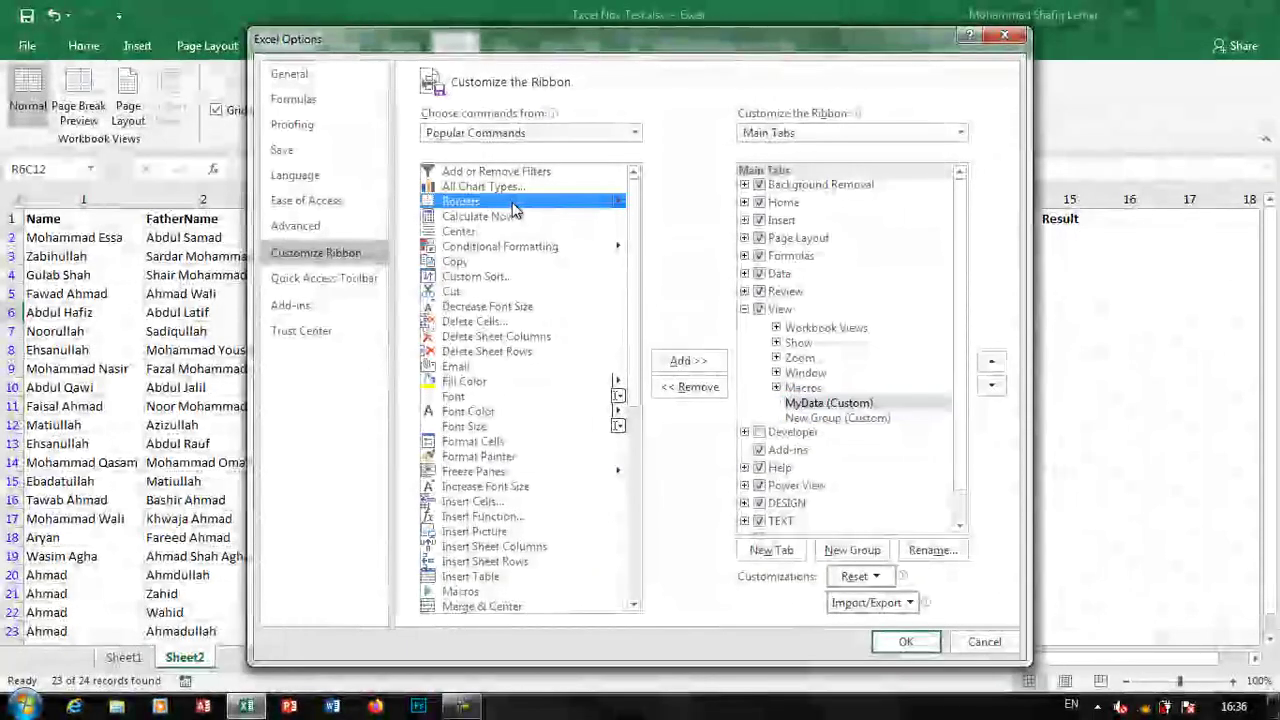
pyautogui.scroll(-8, 493, 352)
pyautogui.scroll(8, 493, 352)
pyautogui.click(812, 404)
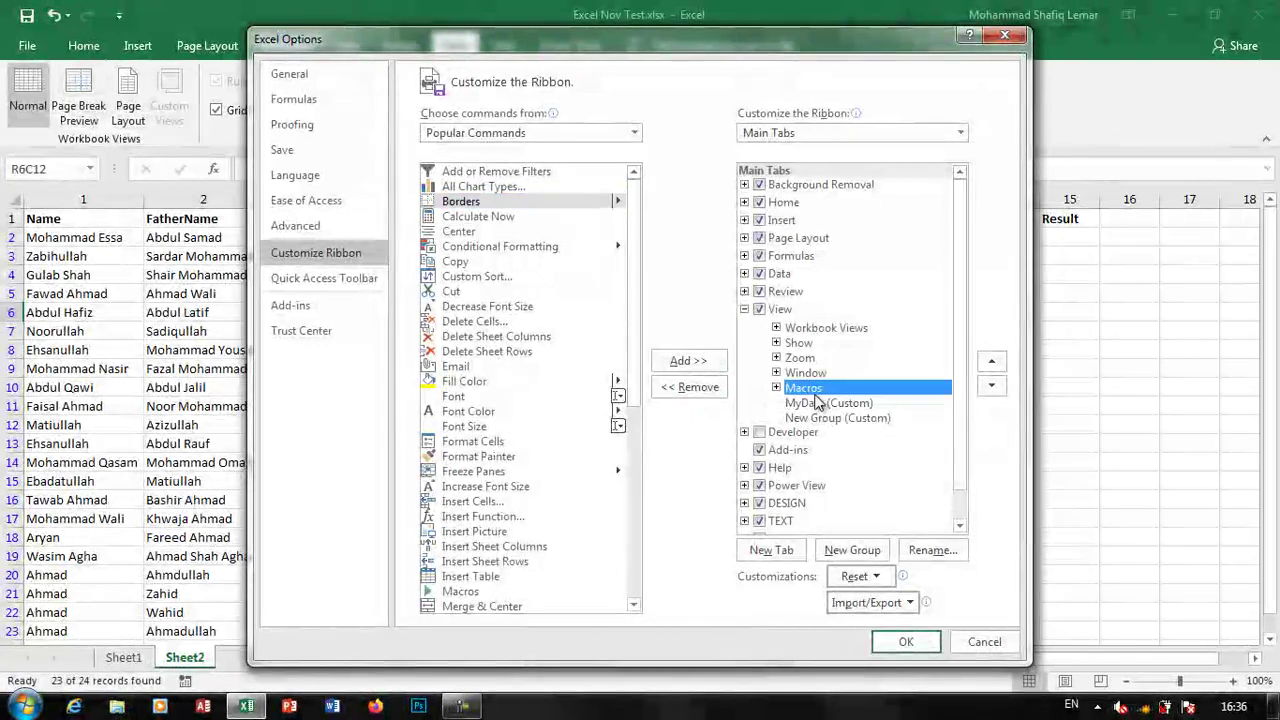
pyautogui.click(460, 278)
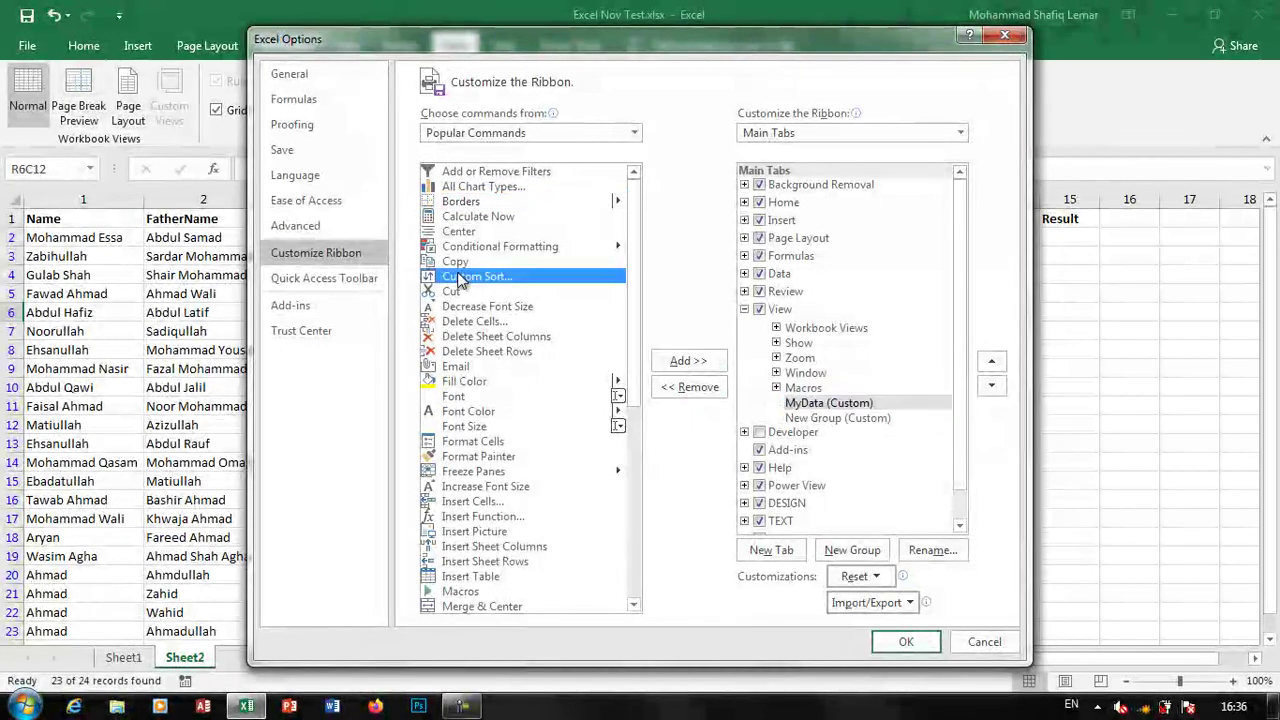
pyautogui.scroll(-8, 566, 326)
pyautogui.scroll(8, 563, 322)
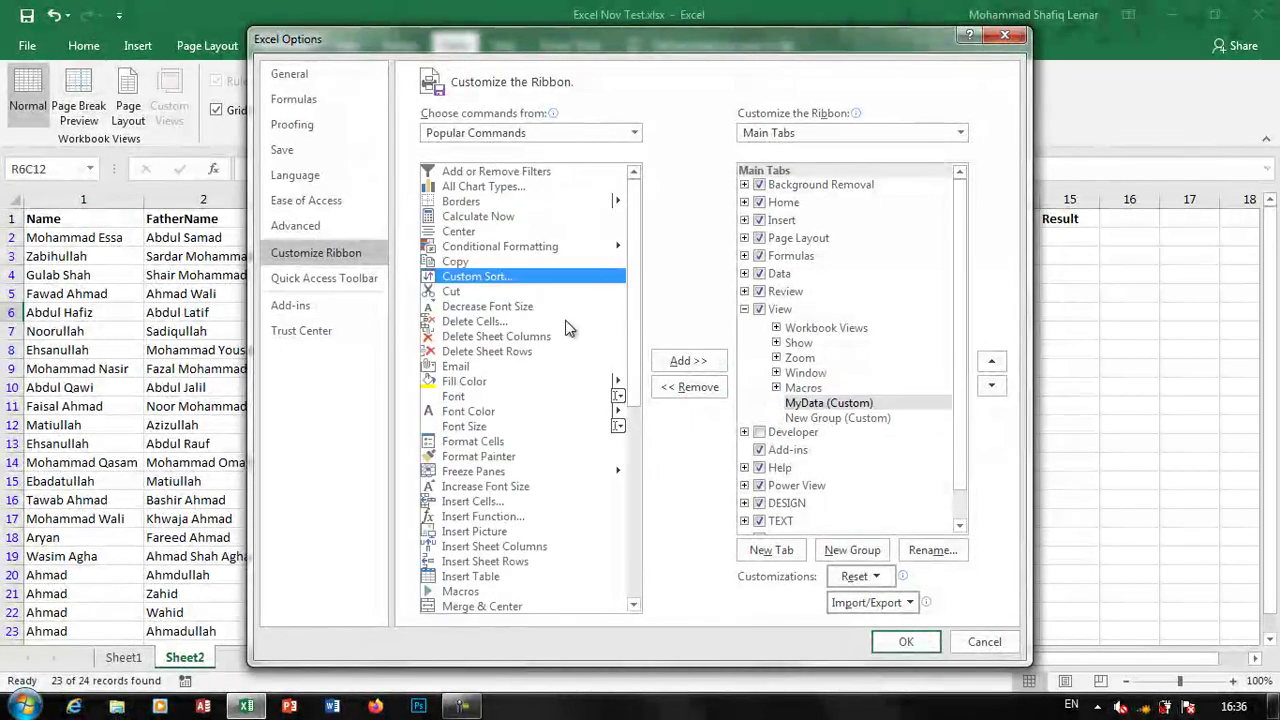
pyautogui.scroll(-8, 560, 320)
pyautogui.scroll(8, 557, 316)
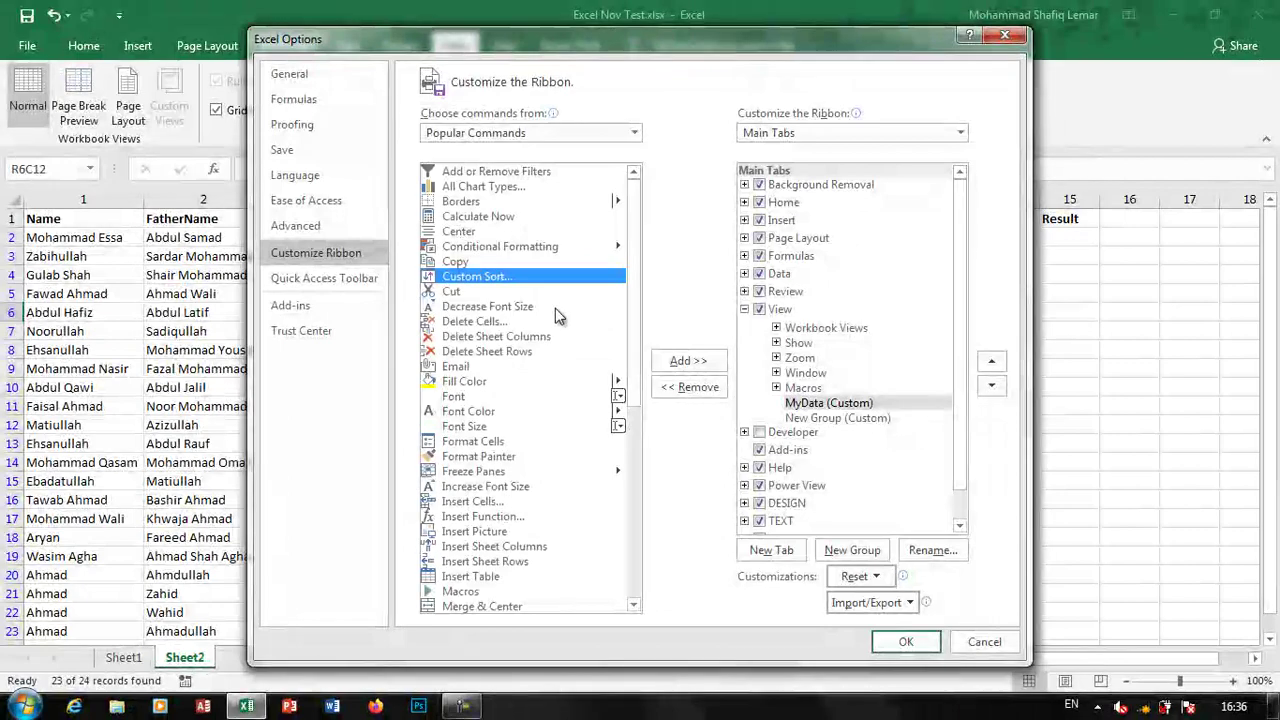
# From All Commands, add the Button form control to MyData and confirm
pyautogui.click(509, 134)
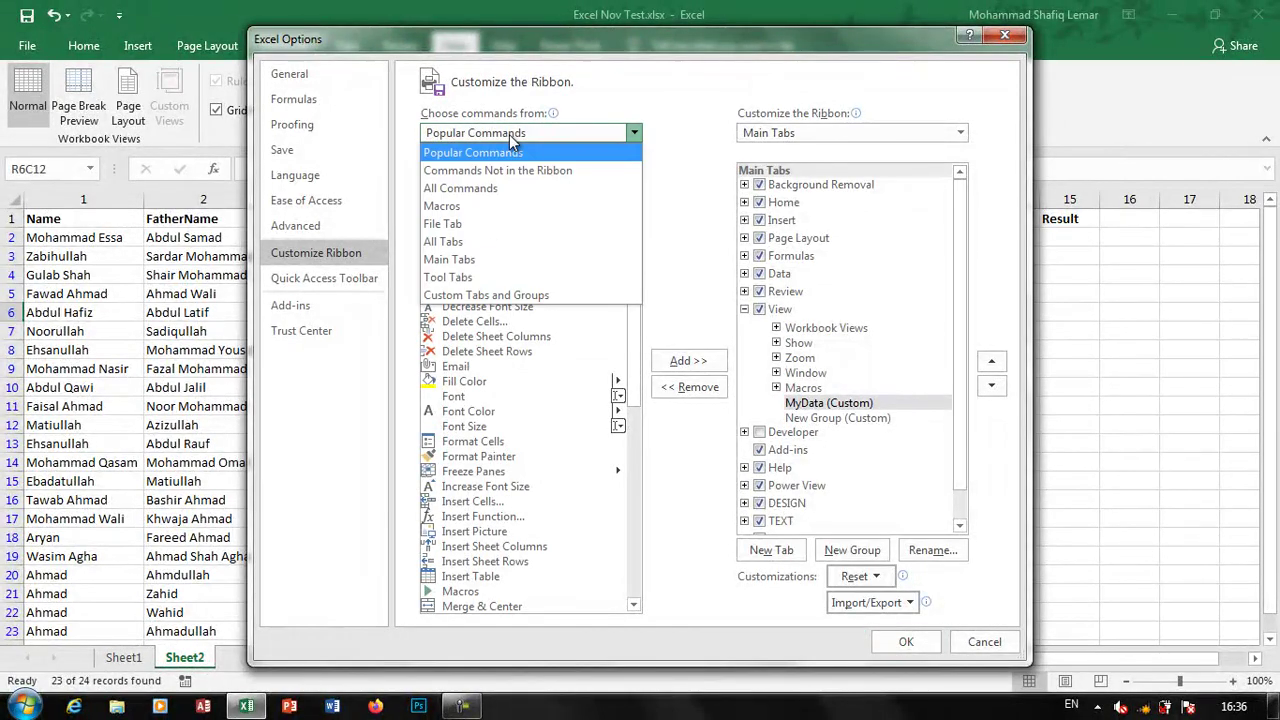
pyautogui.click(489, 190)
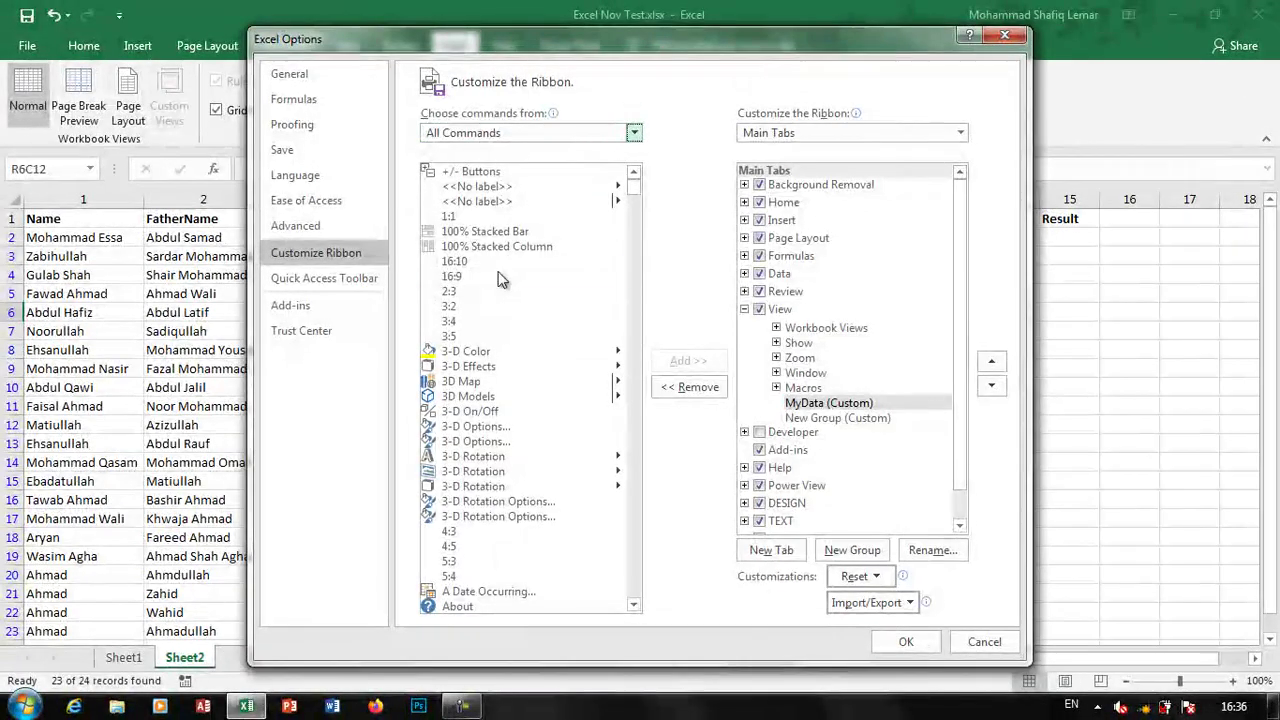
pyautogui.scroll(-20, 498, 273)
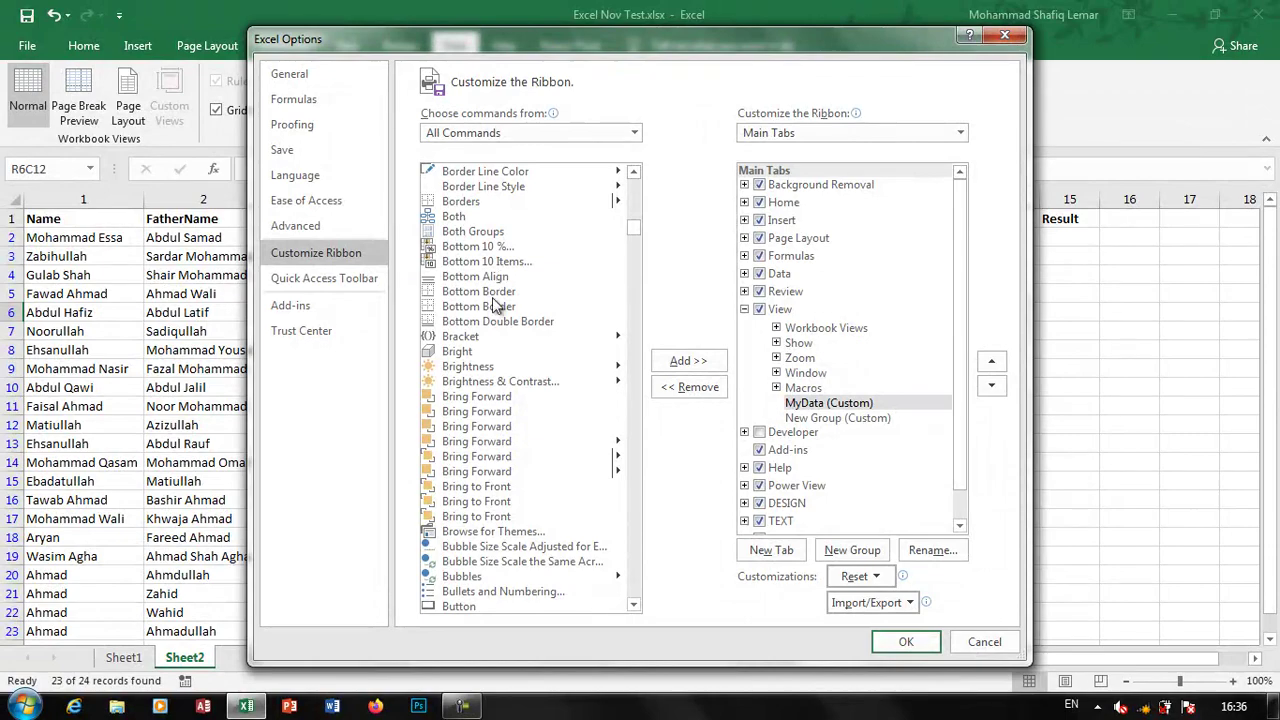
pyautogui.click(492, 297)
pyautogui.click(459, 607)
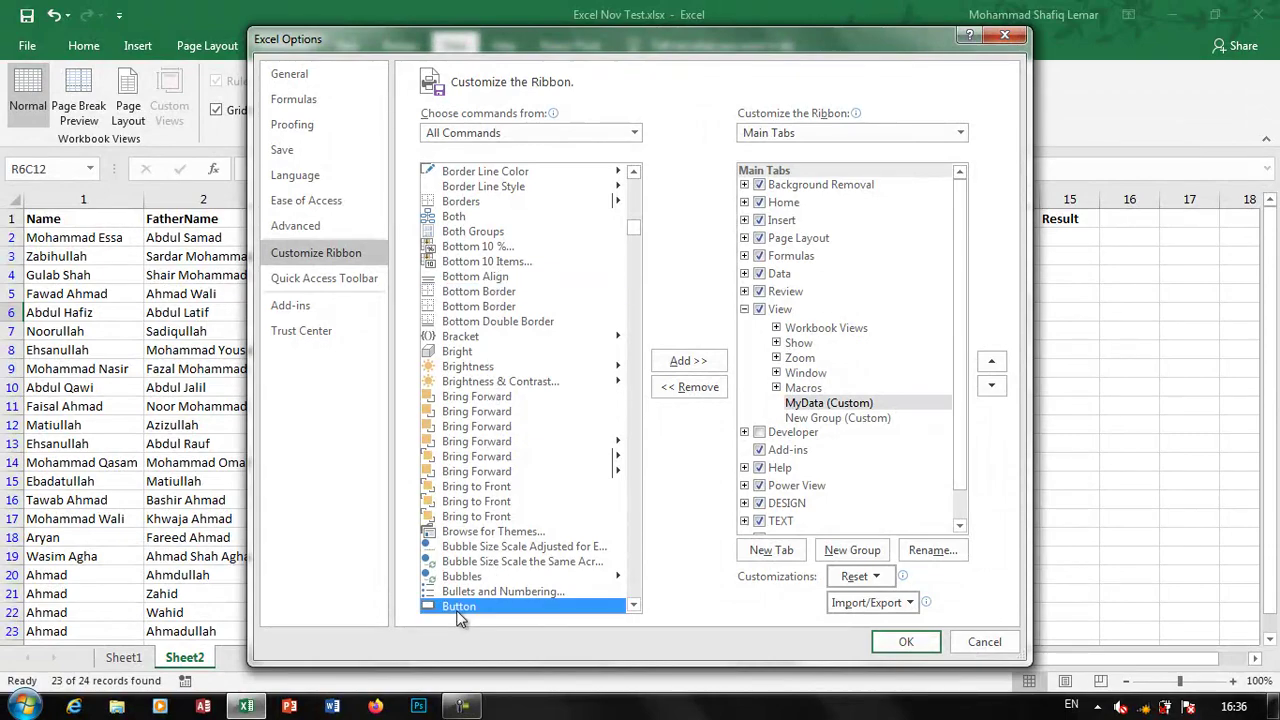
pyautogui.click(689, 361)
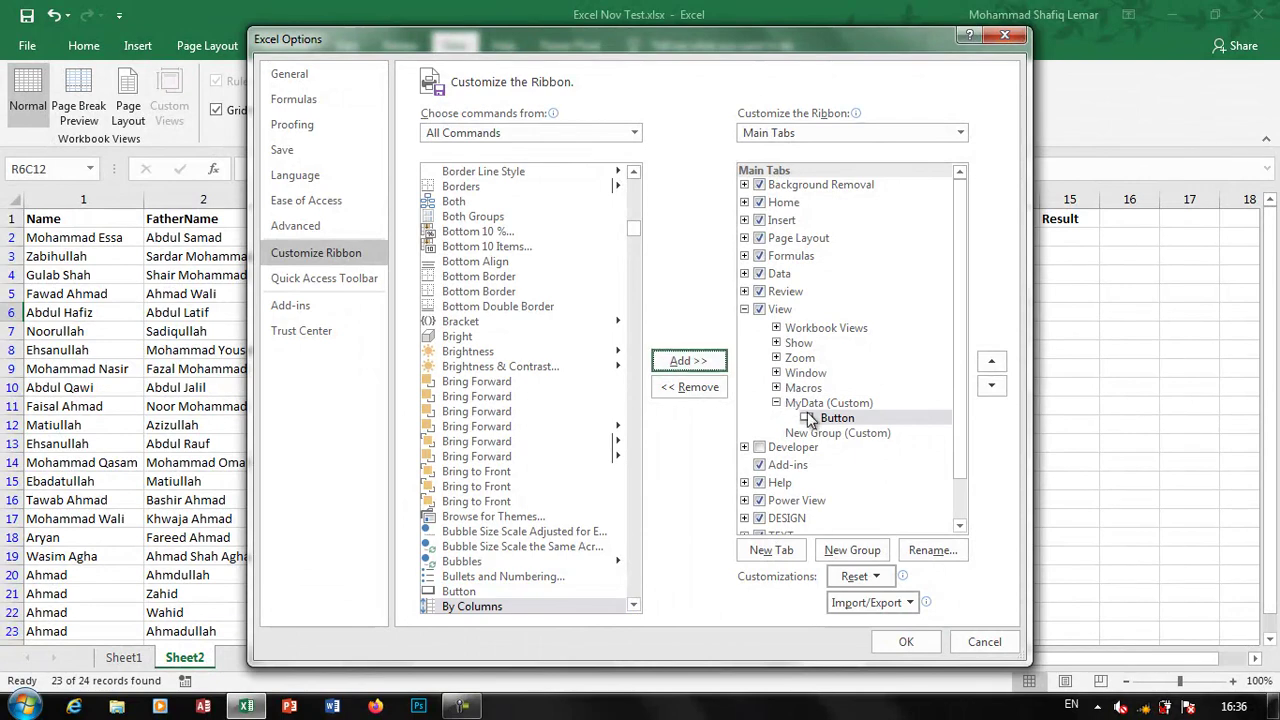
pyautogui.click(893, 643)
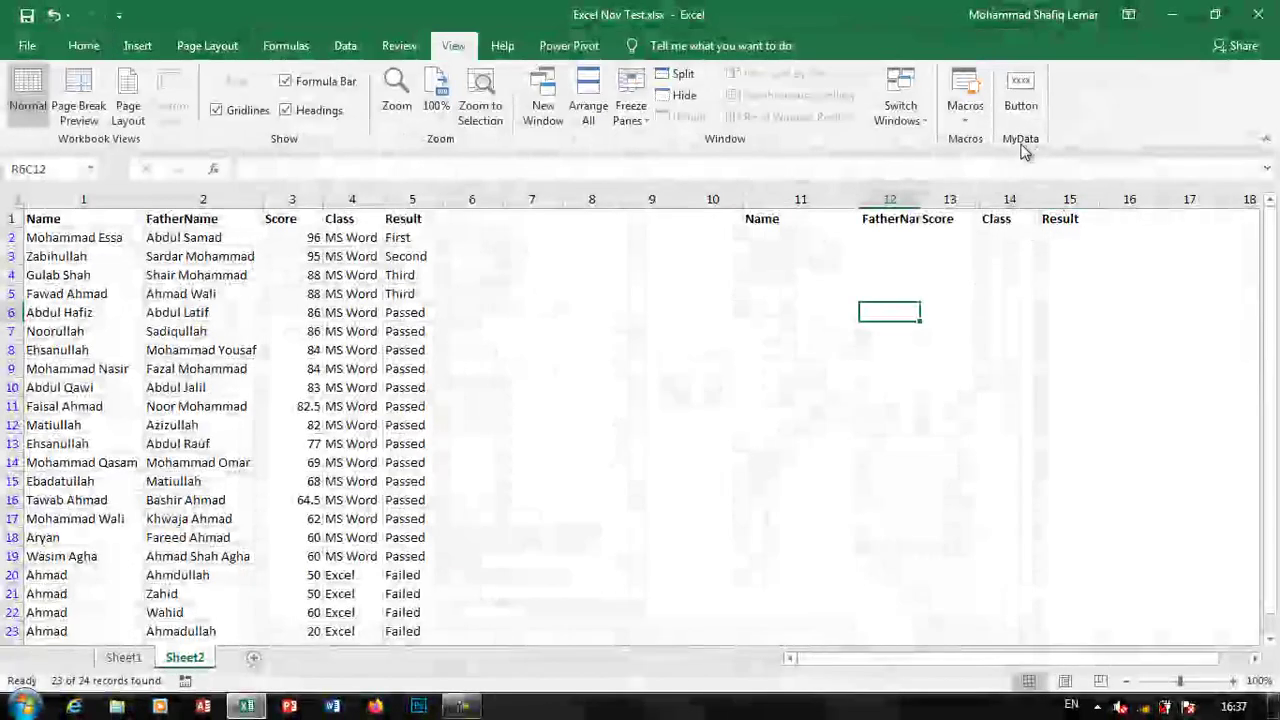
# Draw a form button beside the criteria headers near column 16 and assign Macro1
pyautogui.click(1035, 110)
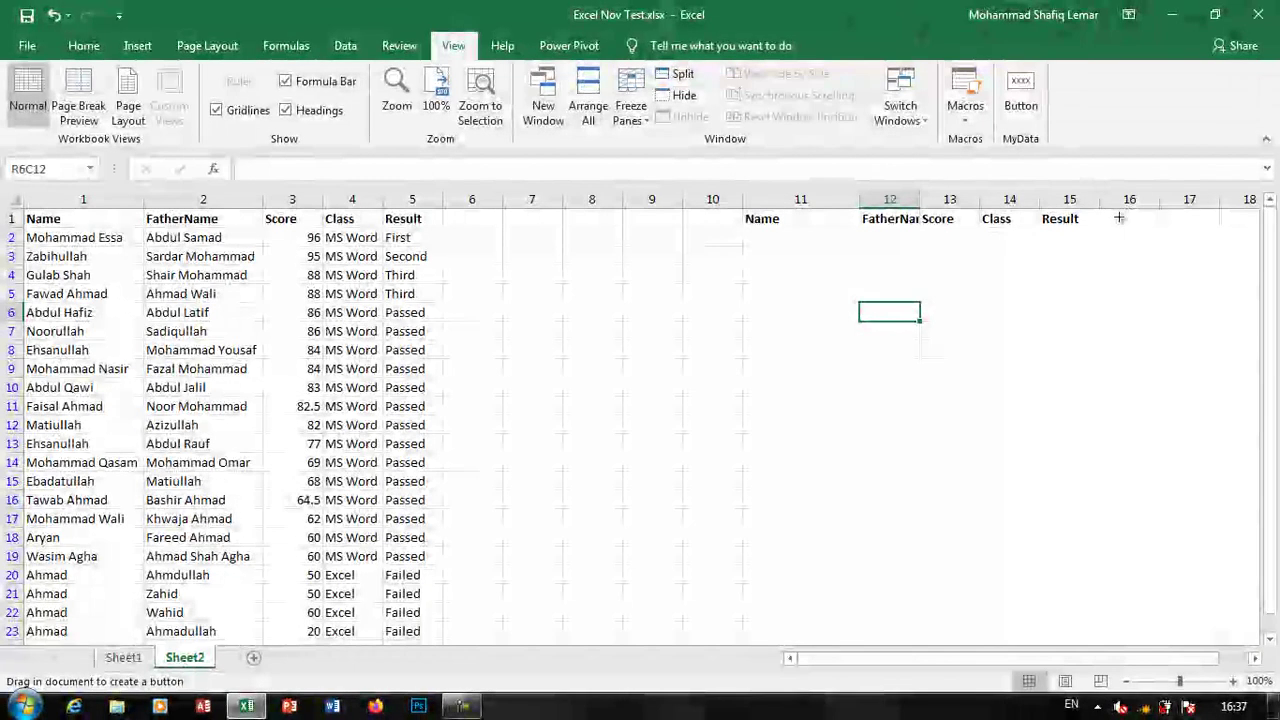
pyautogui.moveTo(1115, 218); pyautogui.dragTo(1190, 244)
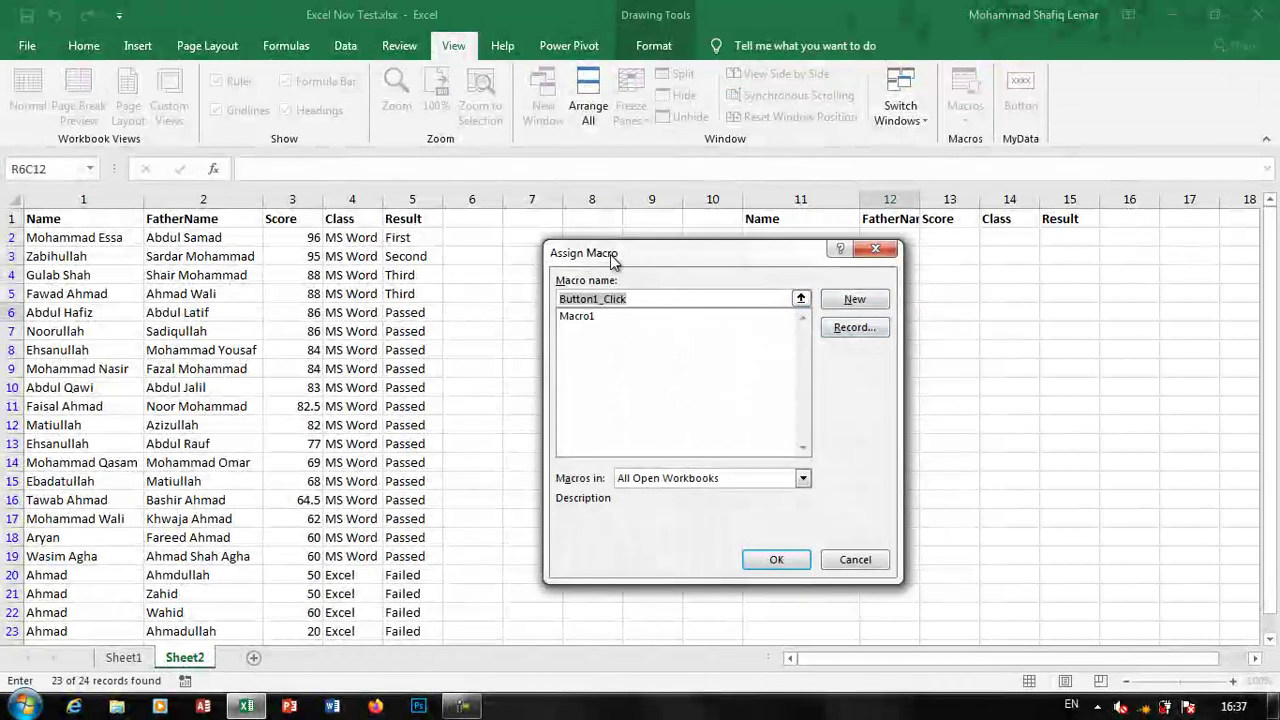
pyautogui.click(576, 318)
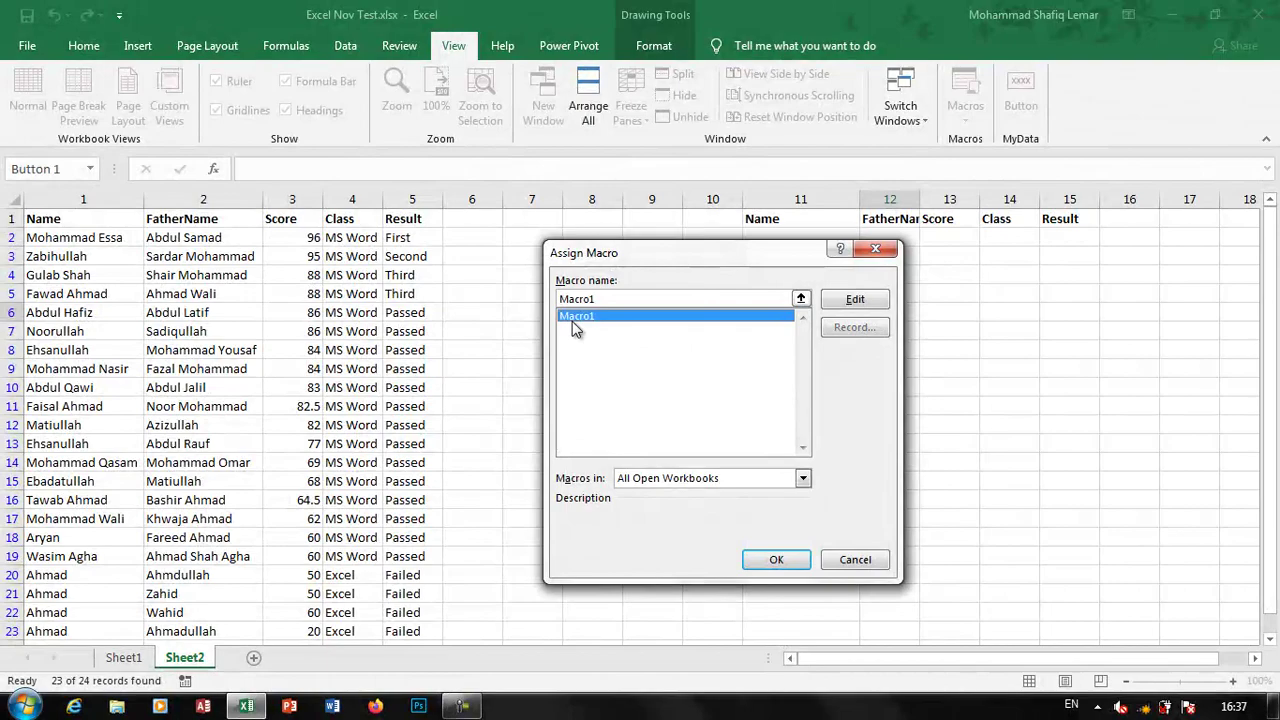
pyautogui.click(776, 559)
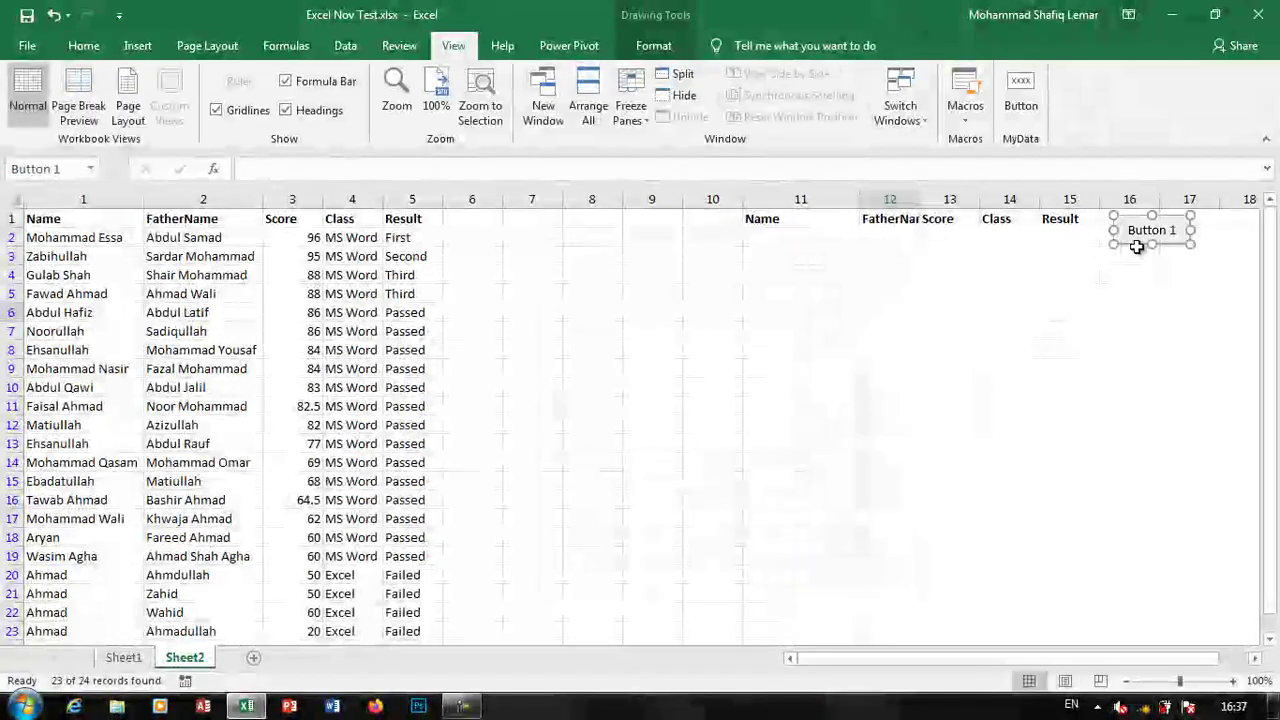
# Change the button's caption to 'Search'
pyautogui.click(1141, 233)
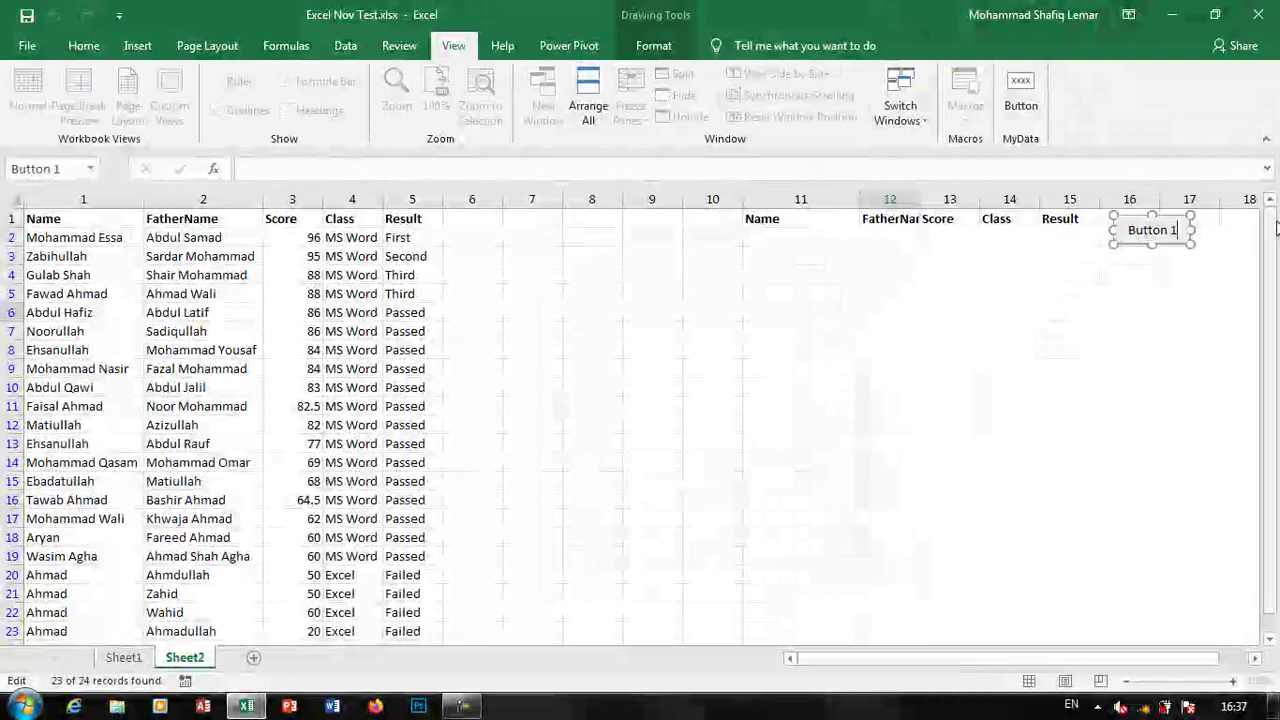
pyautogui.hotkey('ctrl', 'a')
pyautogui.write('Searc')
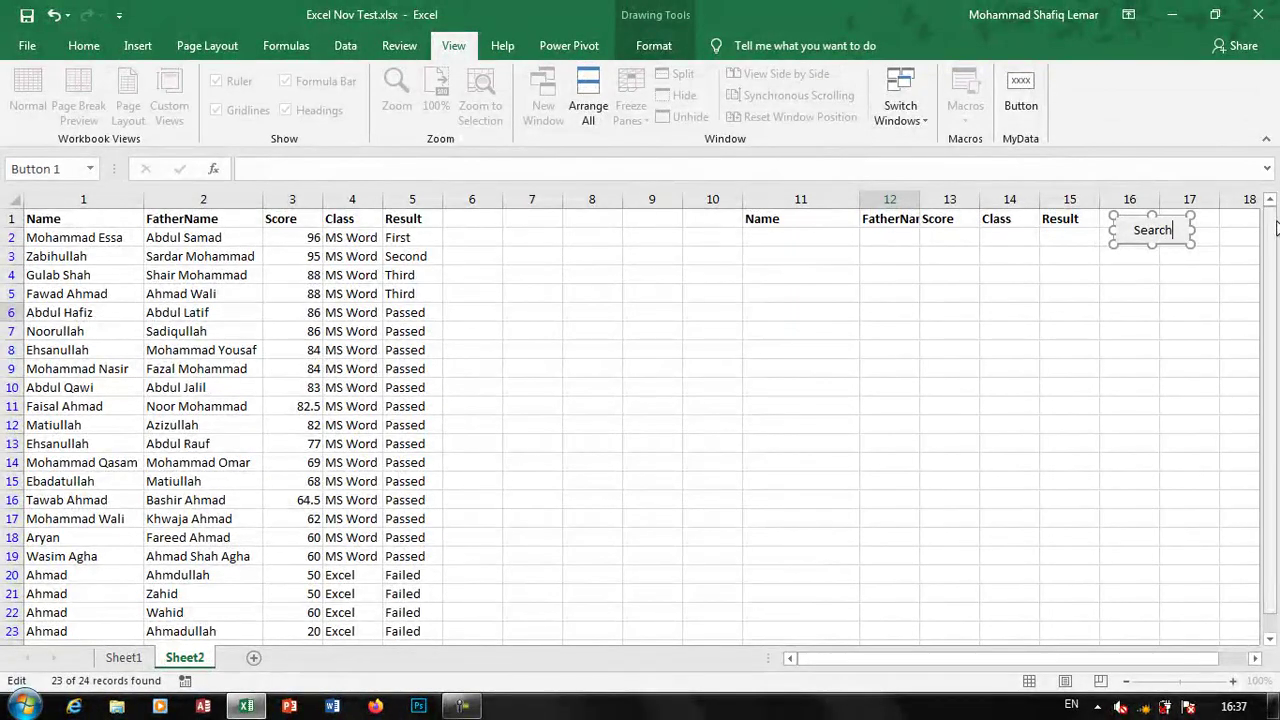
pyautogui.write('h')
pyautogui.click(1225, 291)
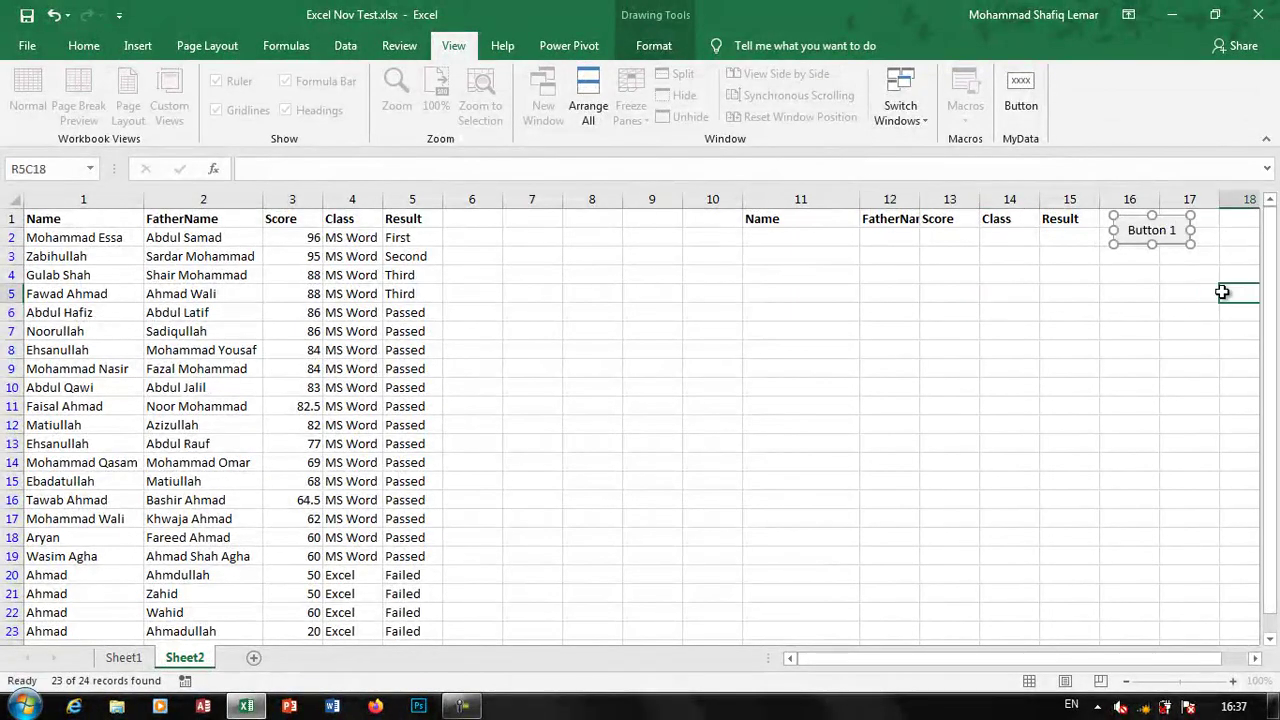
# Test Search with a student name under Name, then clear the filter and the criterion
pyautogui.click(819, 242)
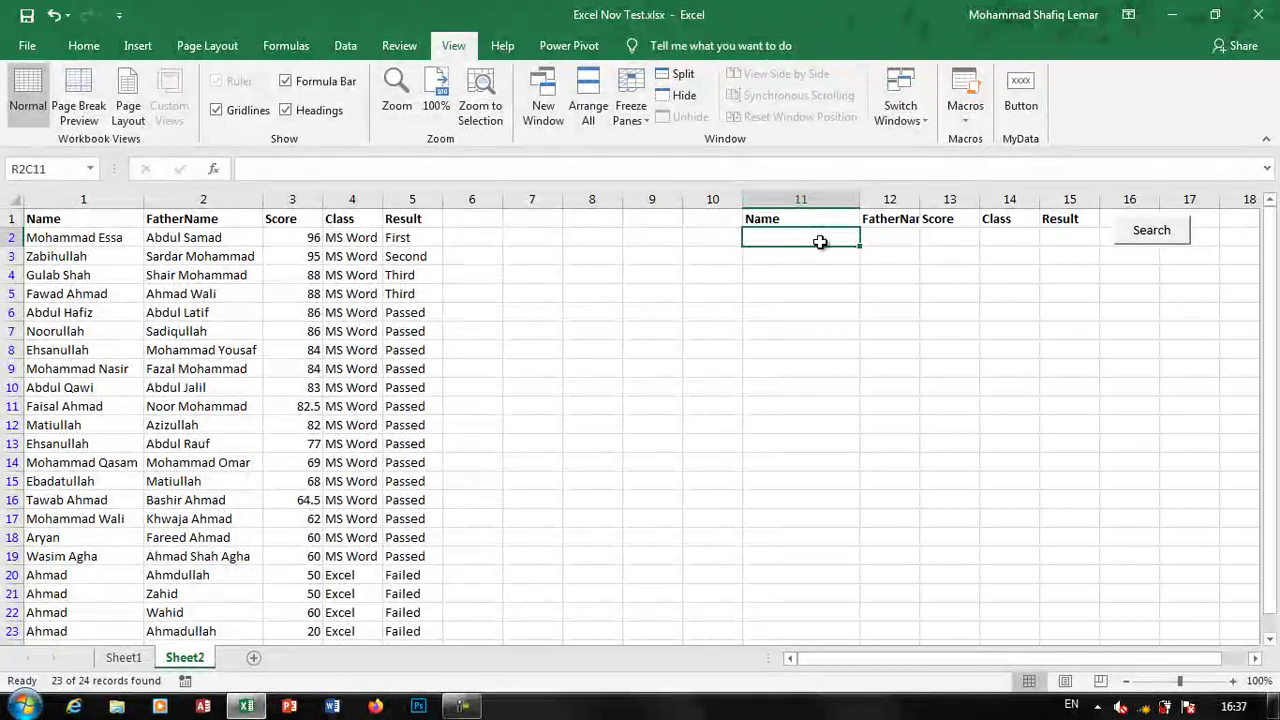
pyautogui.write('Noorullah')
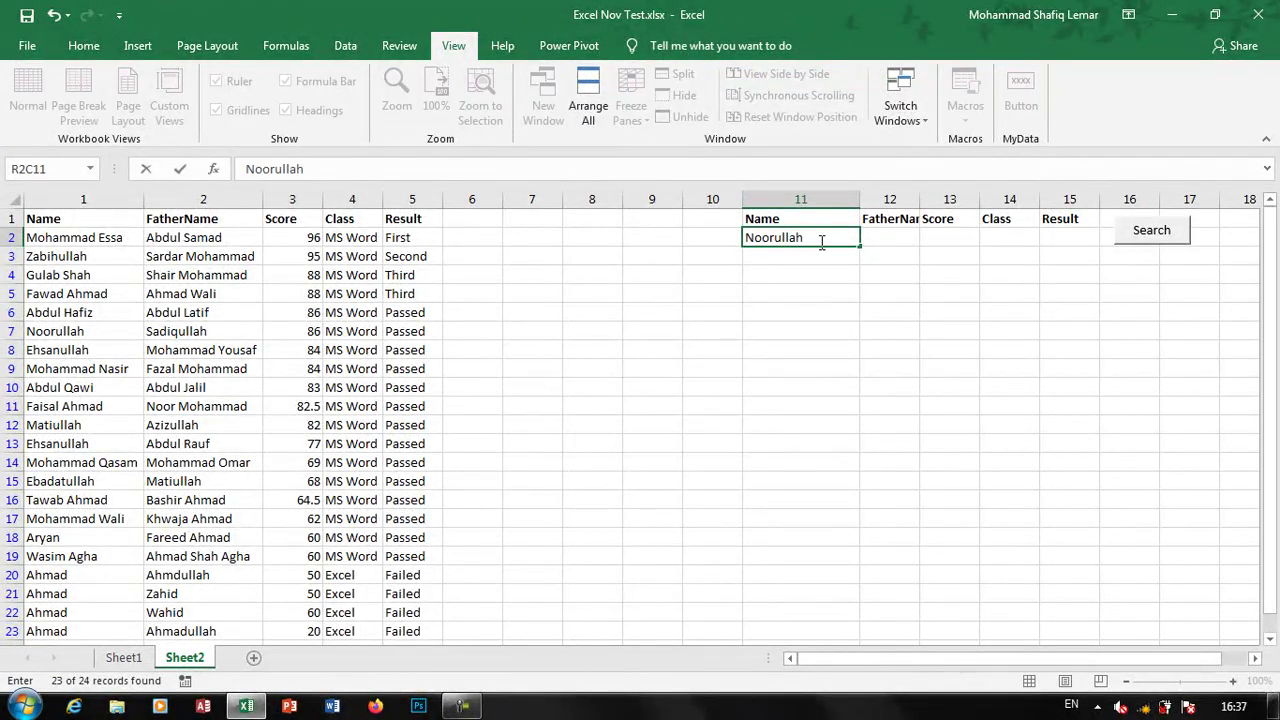
pyautogui.click(1133, 236)
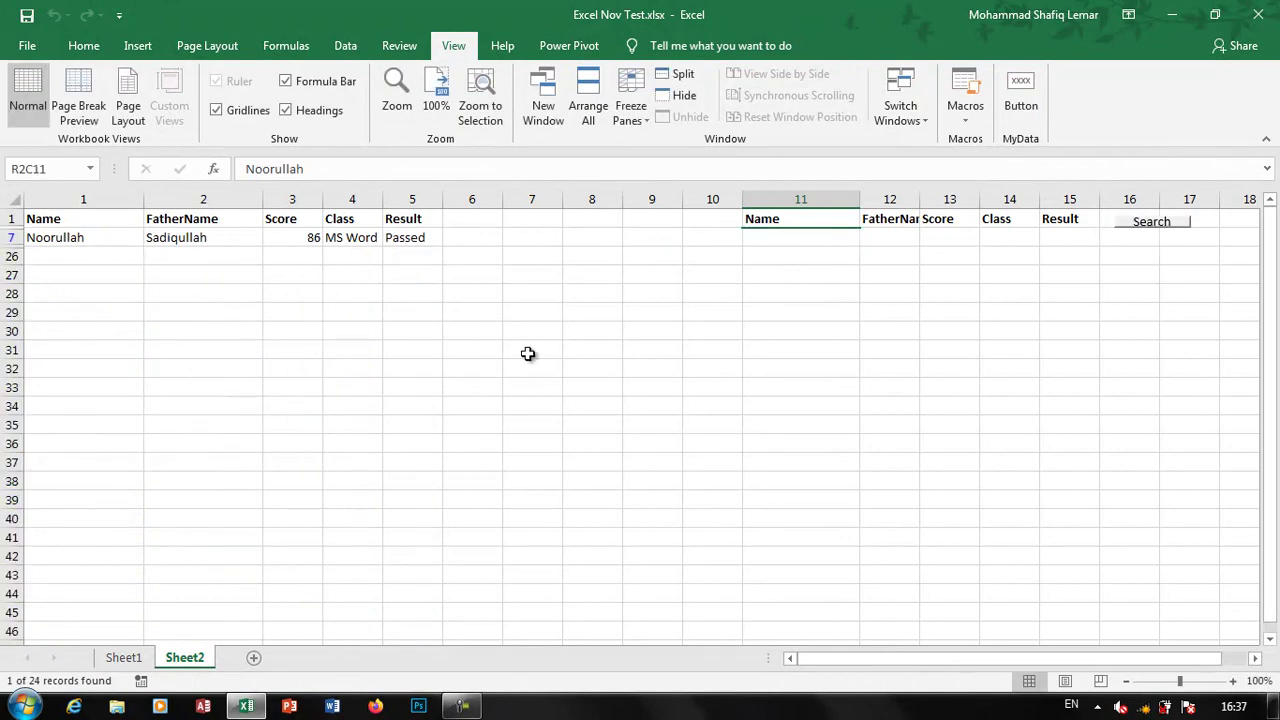
pyautogui.click(345, 45)
pyautogui.click(527, 73)
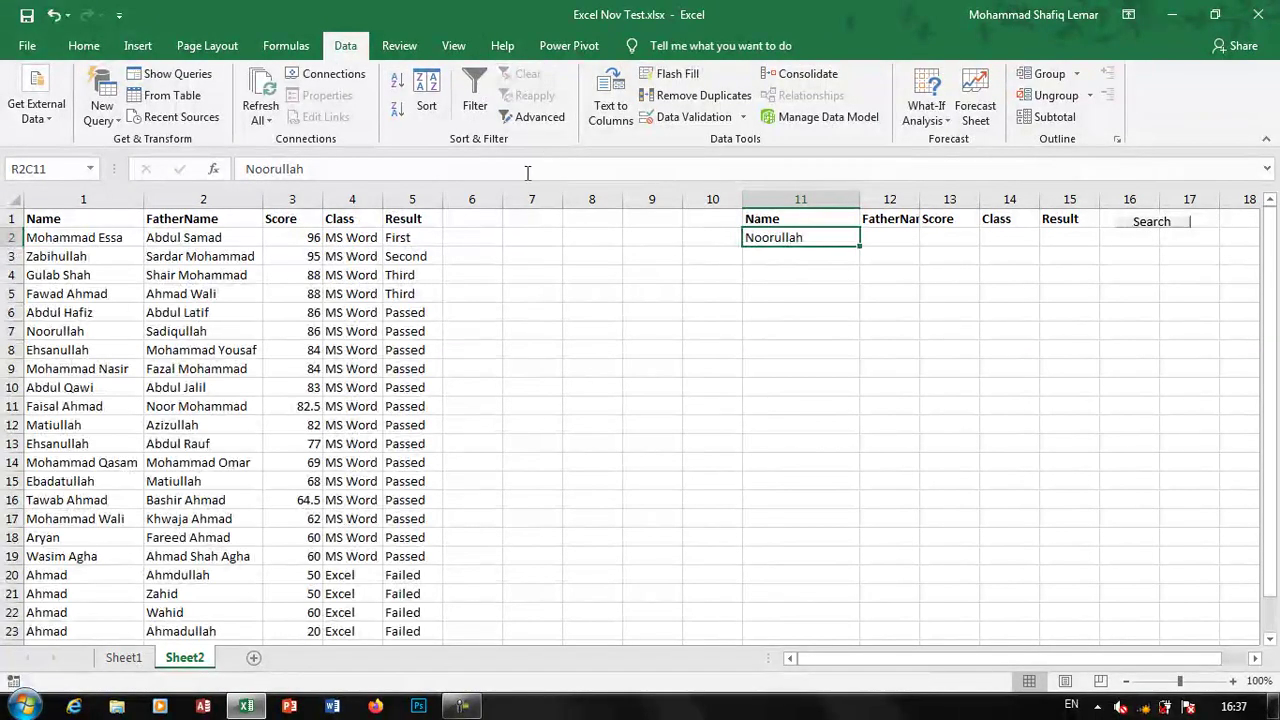
pyautogui.press('Delete')
# Search for 'Failed' under Result, then clear the filter and the criterion
pyautogui.click(1070, 237)
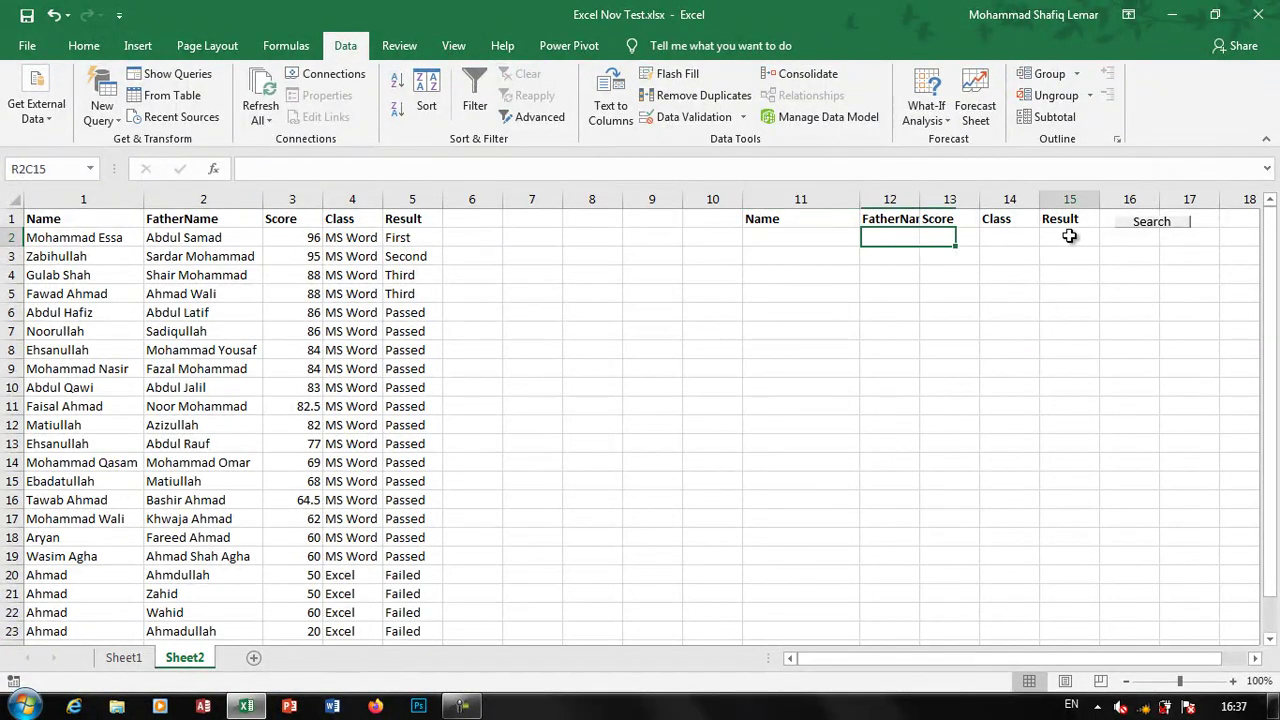
pyautogui.write('Fai')
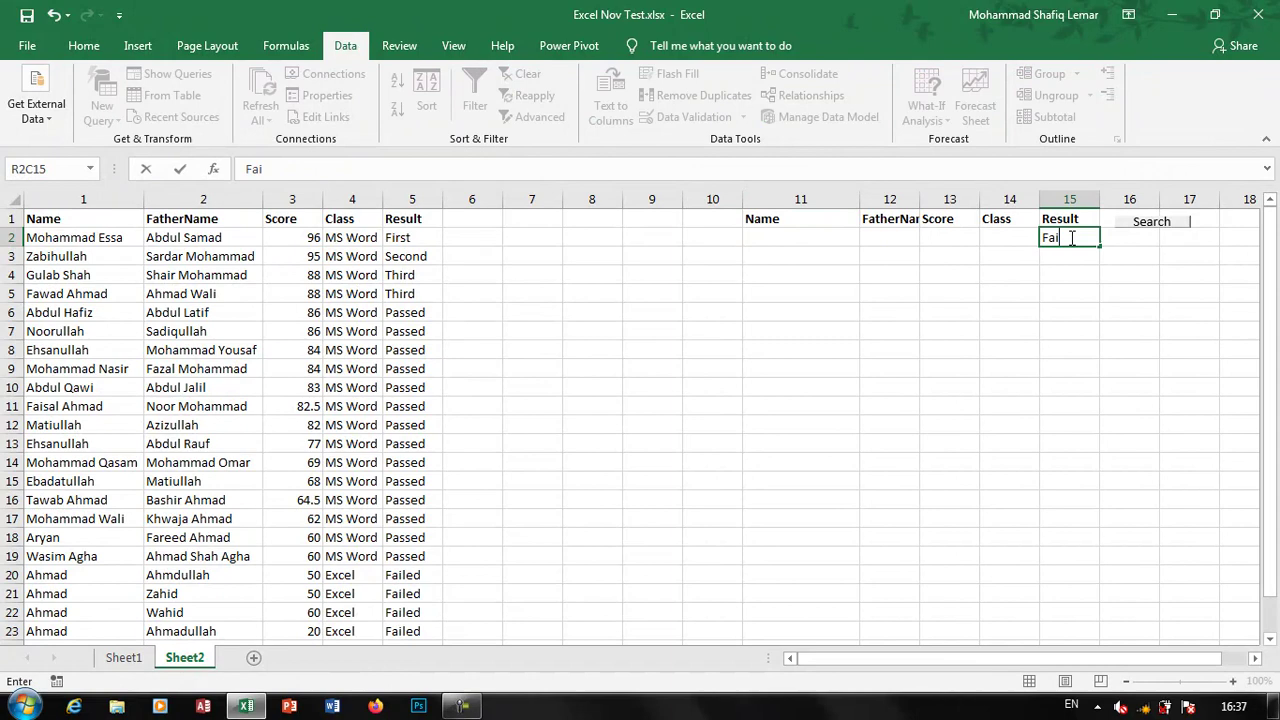
pyautogui.write('led')
pyautogui.click(1176, 224)
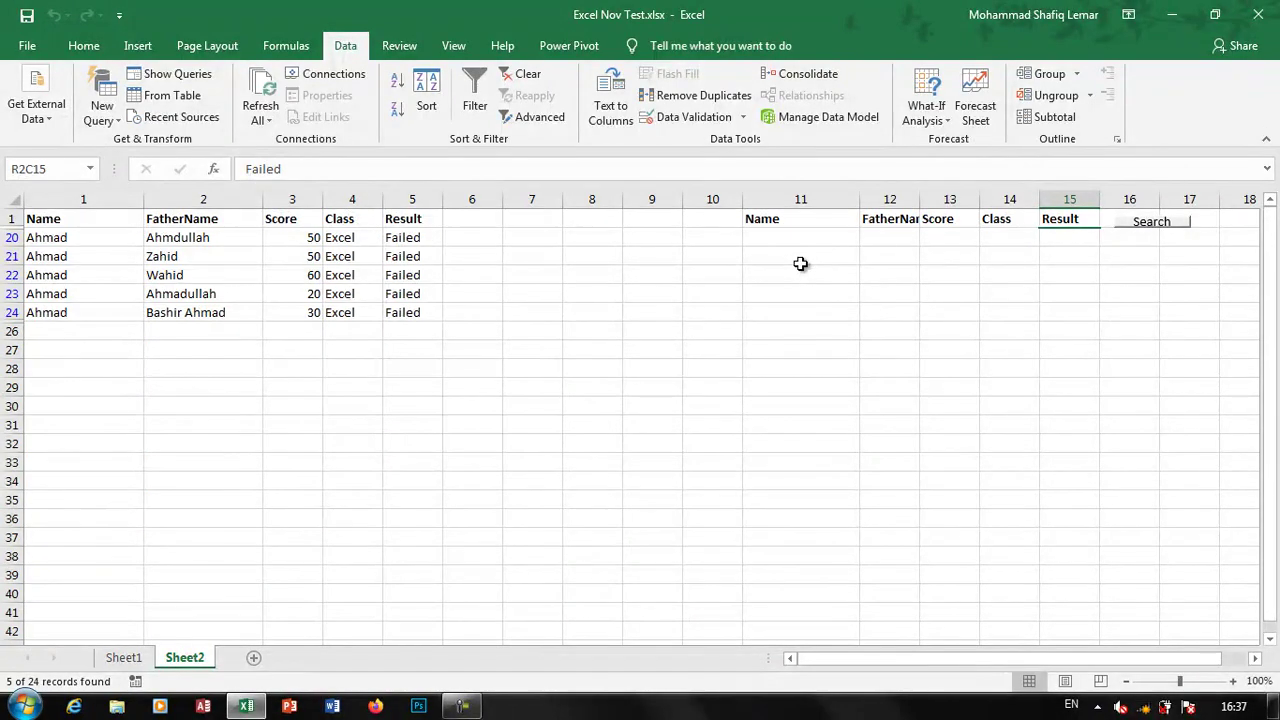
pyautogui.click(527, 76)
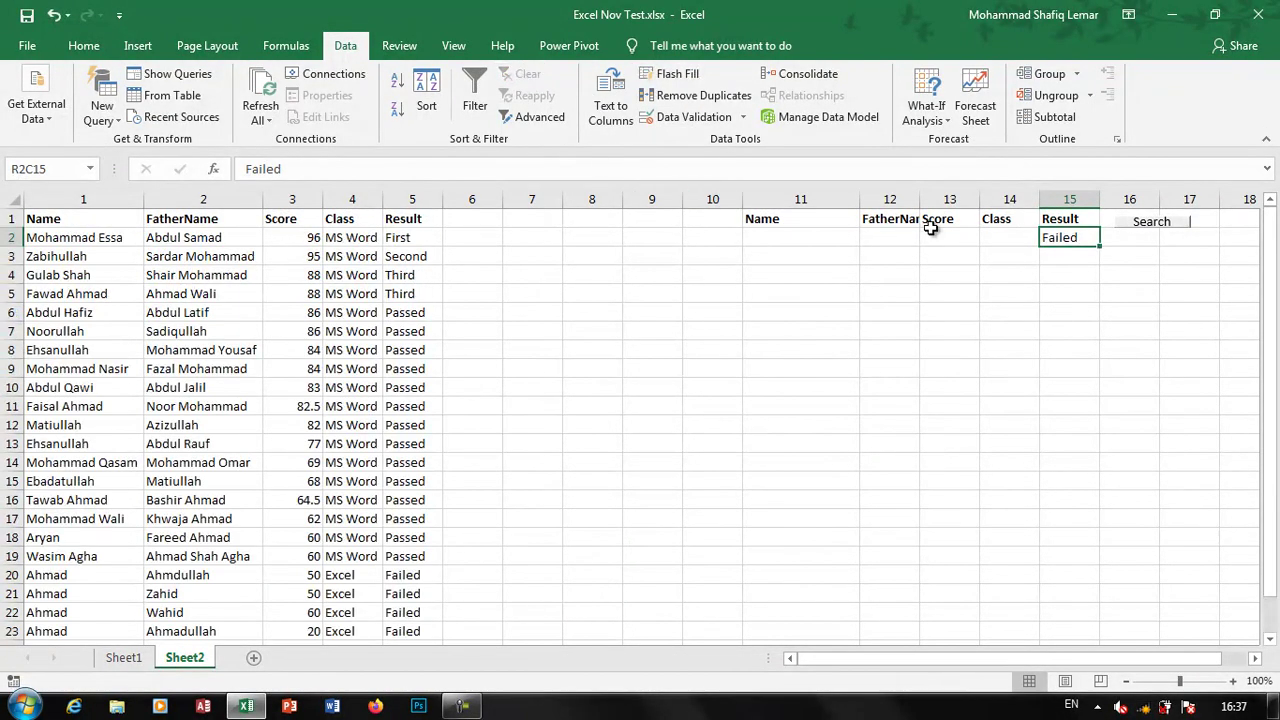
pyautogui.press('Delete')
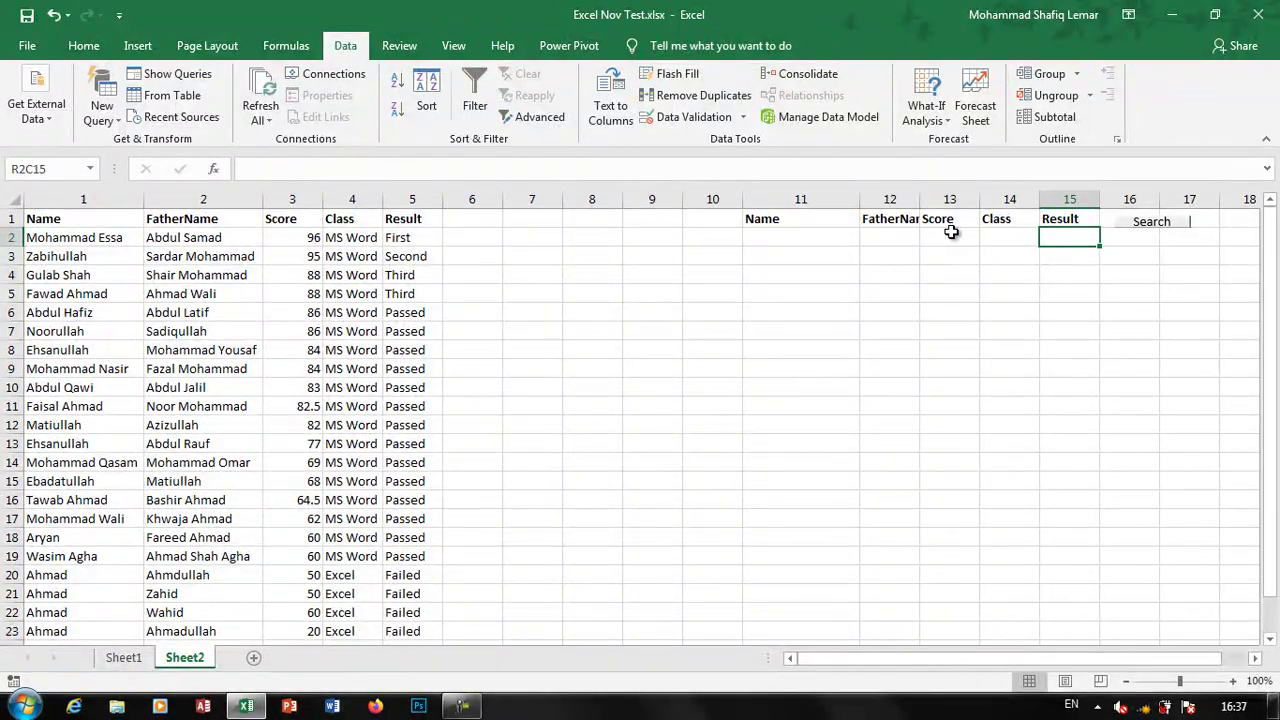
# Search by a student name plus father name, then clear the filter and father-name criterion
pyautogui.click(833, 237)
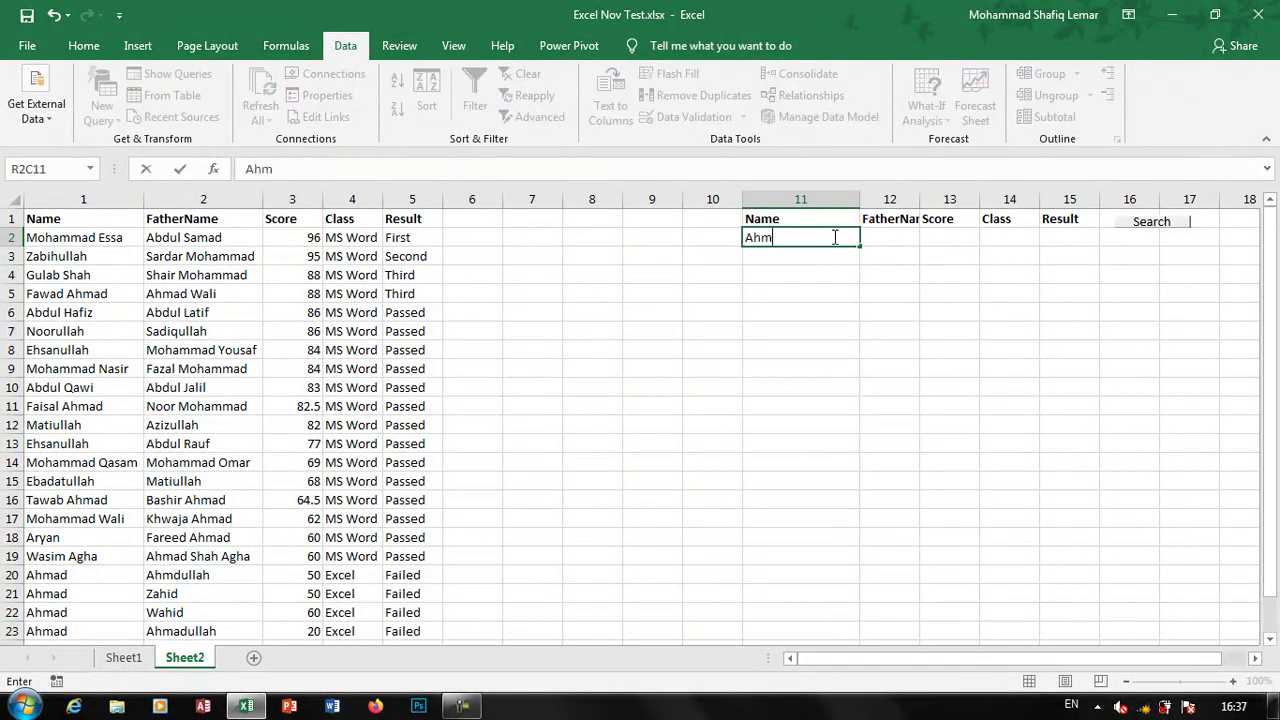
pyautogui.press('Tab')
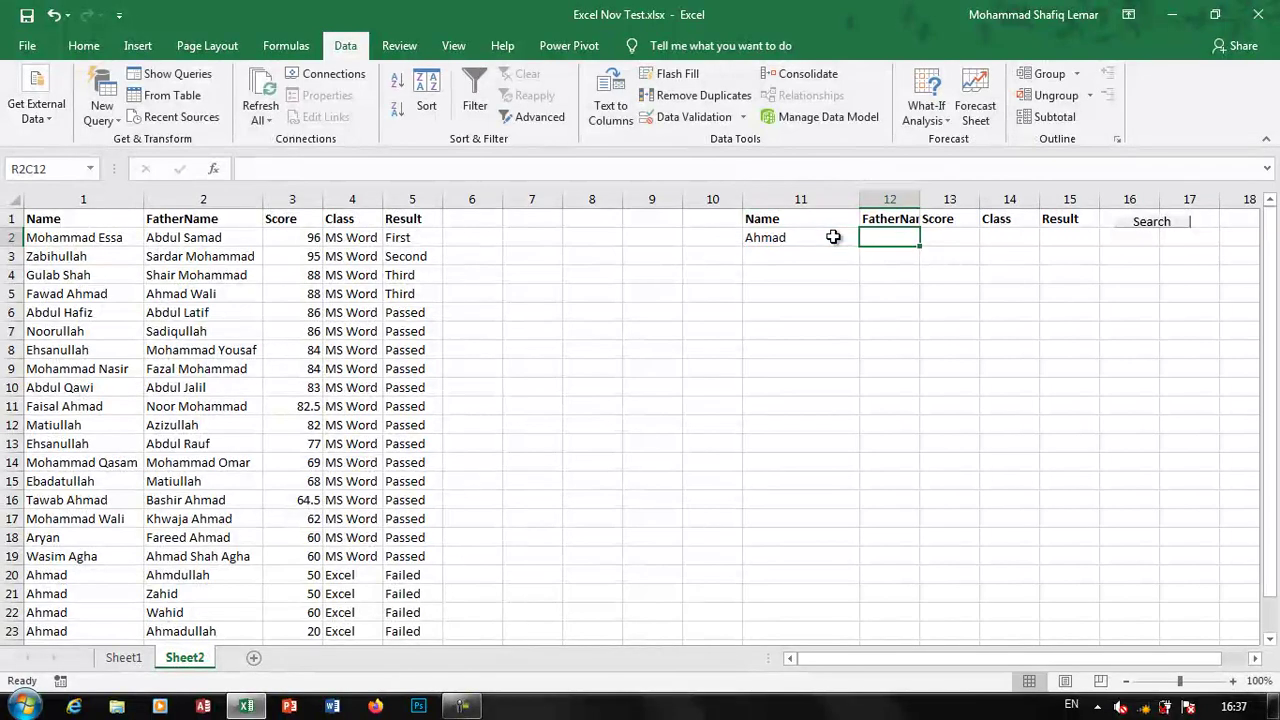
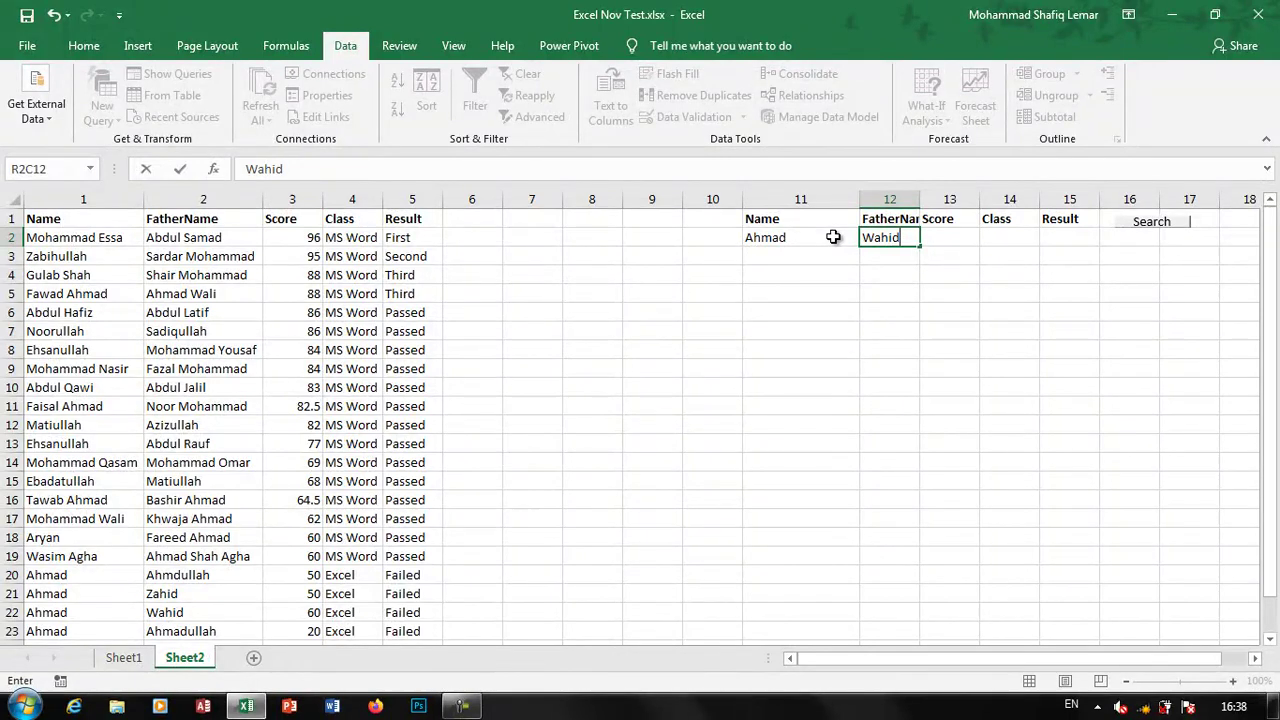
pyautogui.click(1146, 224)
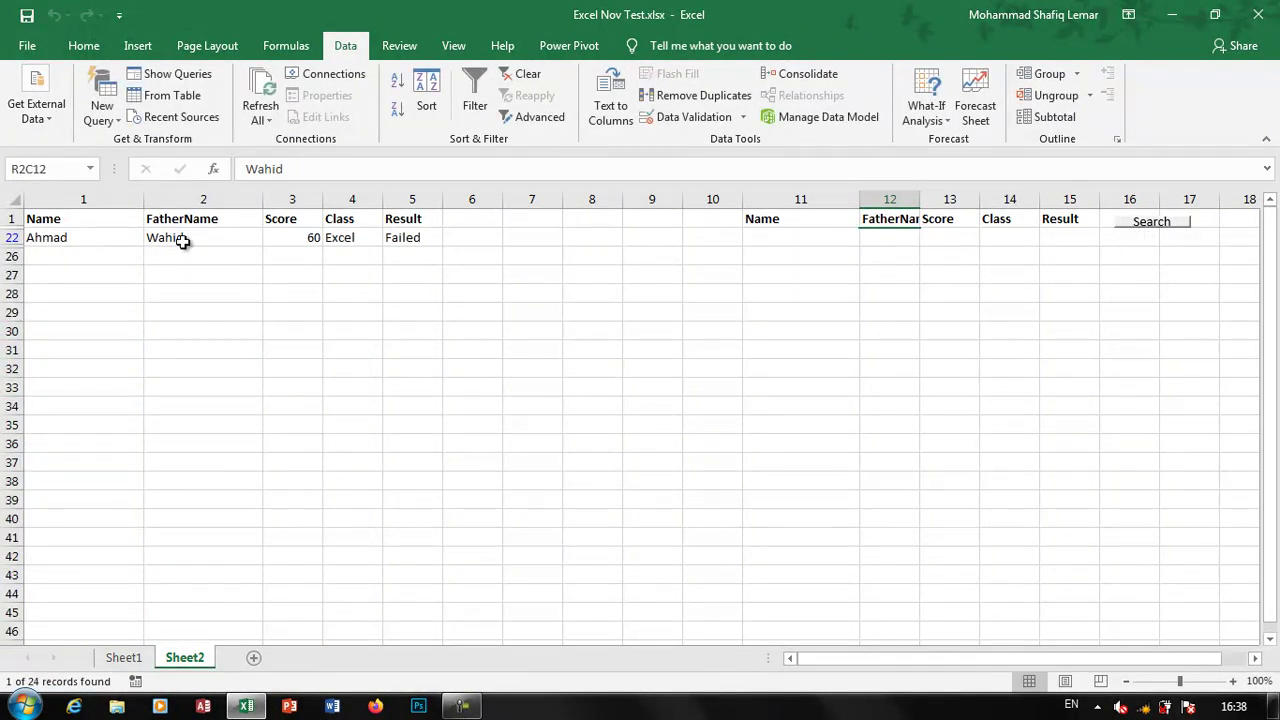
pyautogui.click(516, 75)
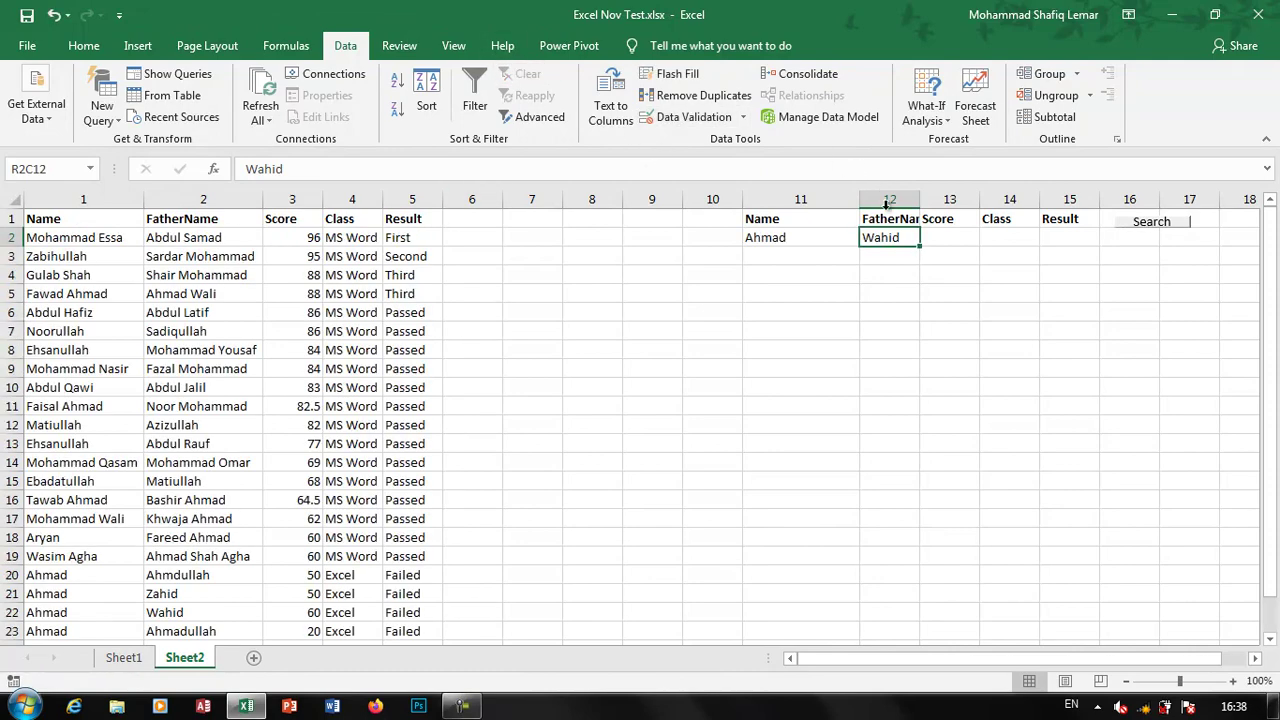
pyautogui.press('Delete')
# Search by the name criterion alone, then clear the filter and erase the name
pyautogui.click(1150, 222)
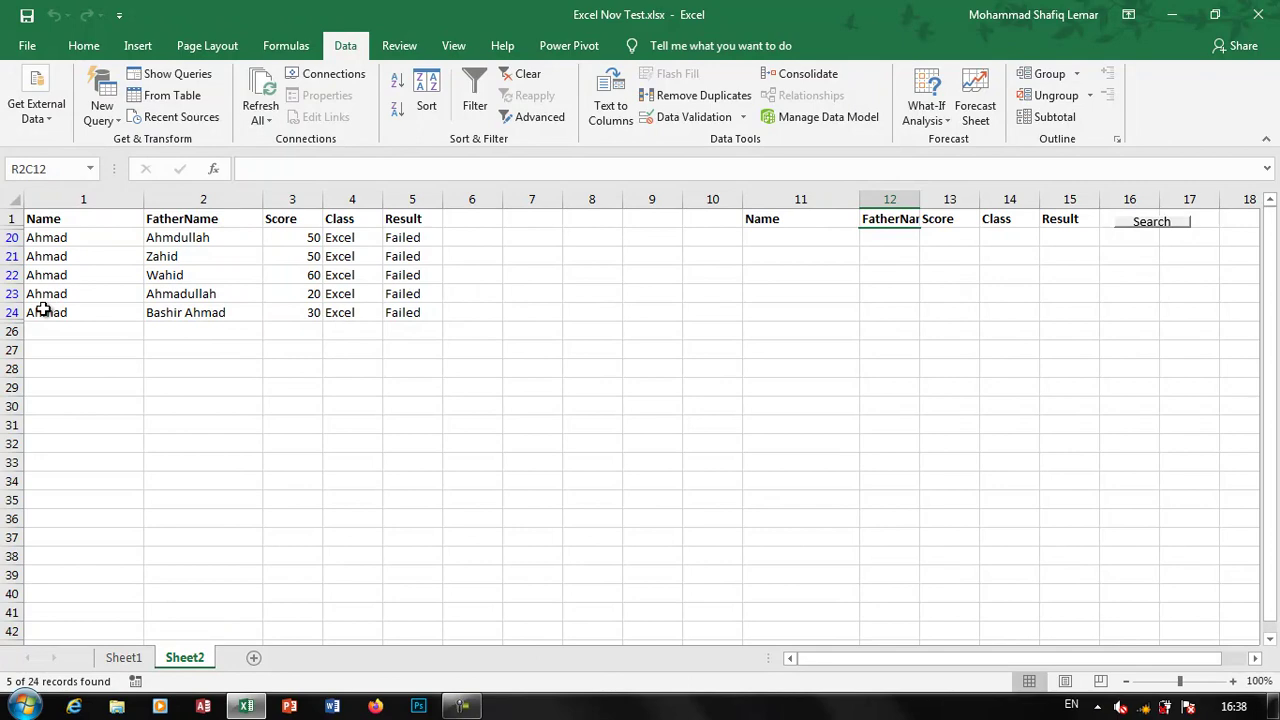
pyautogui.click(521, 75)
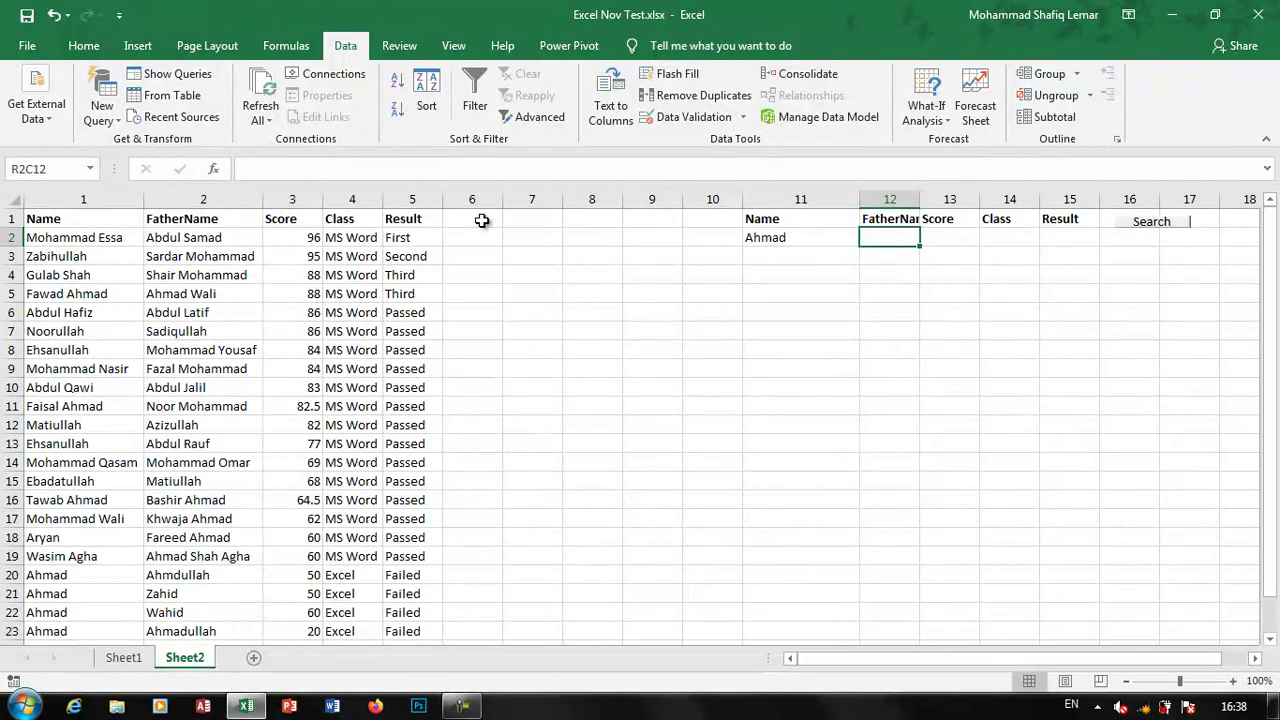
pyautogui.click(816, 238)
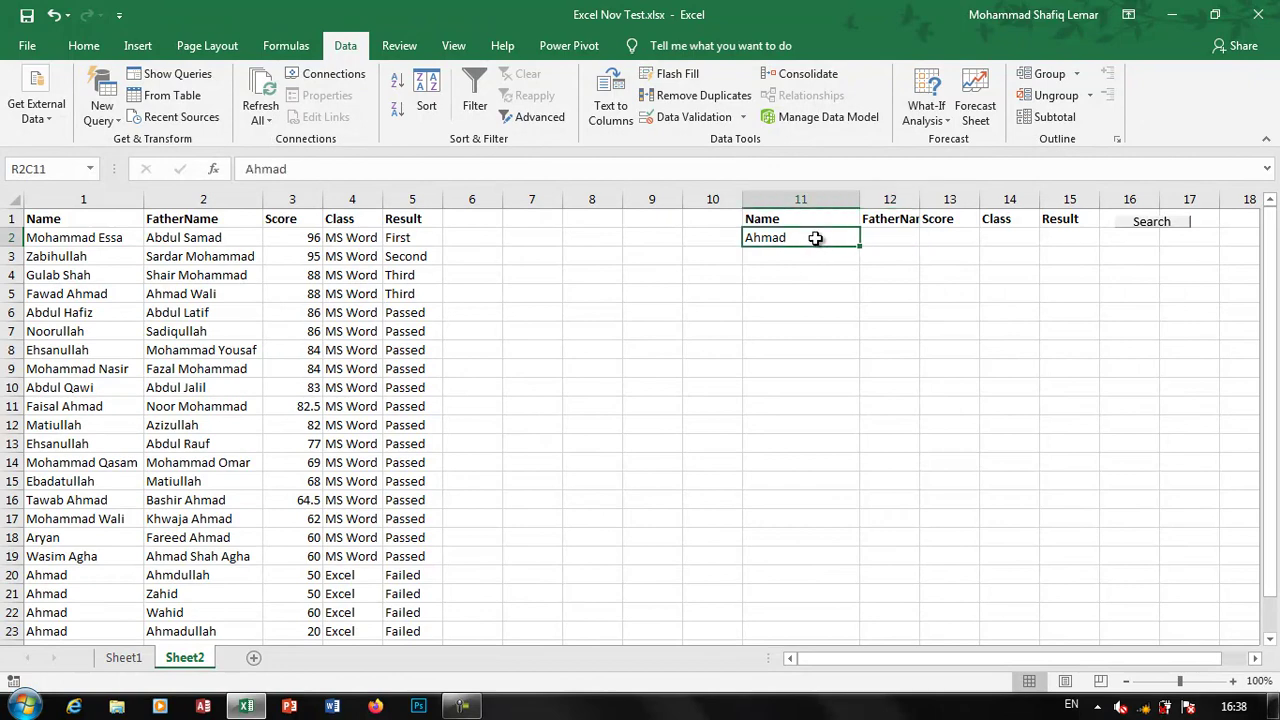
pyautogui.press('Delete')
# Add Sheet3 and paste the Sheet2 student table starting at R9C1
pyautogui.click(256, 658)
pyautogui.click(186, 658)
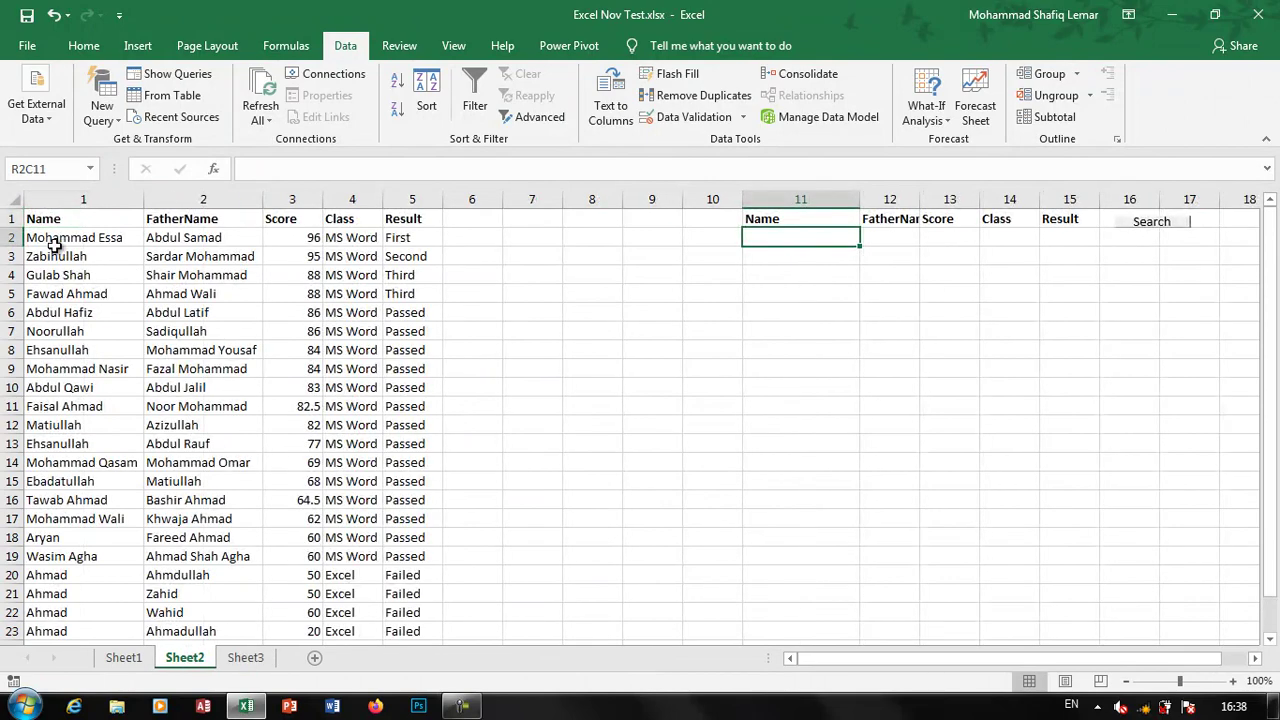
pyautogui.moveTo(40, 222); pyautogui.dragTo(412, 613)
pyautogui.hotkey('ctrl', 'c')
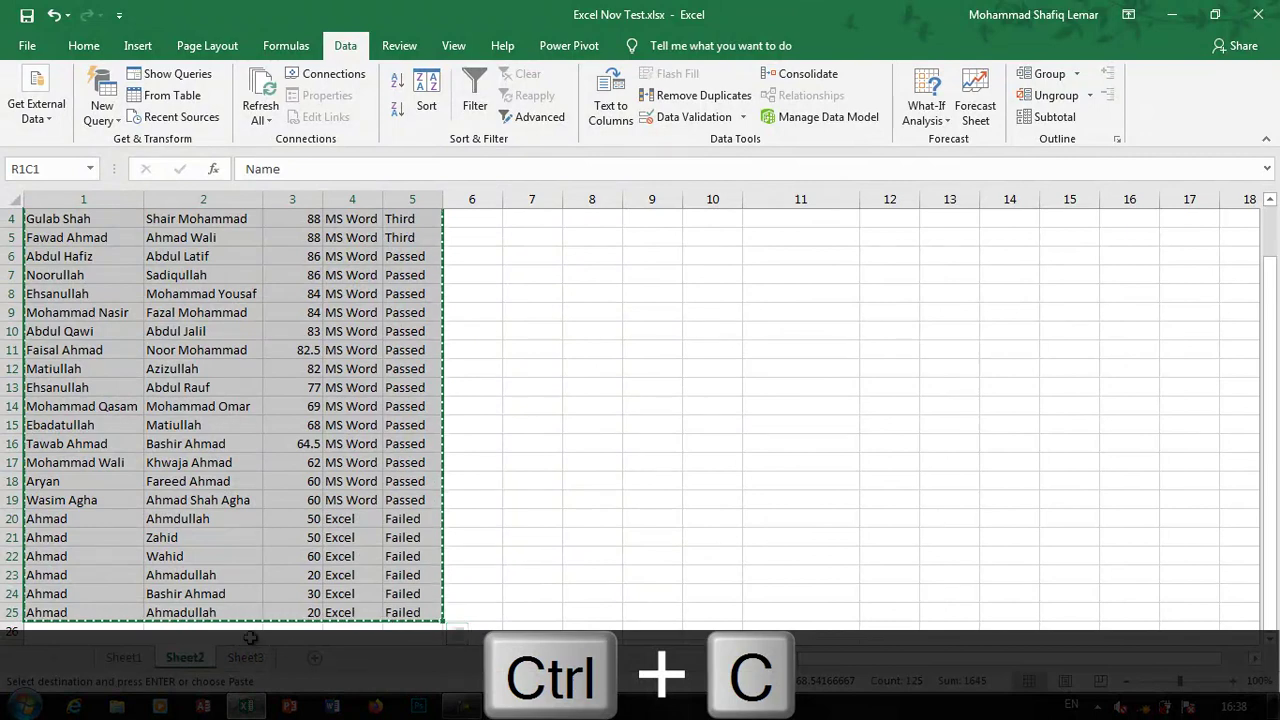
pyautogui.click(245, 657)
pyautogui.click(57, 364)
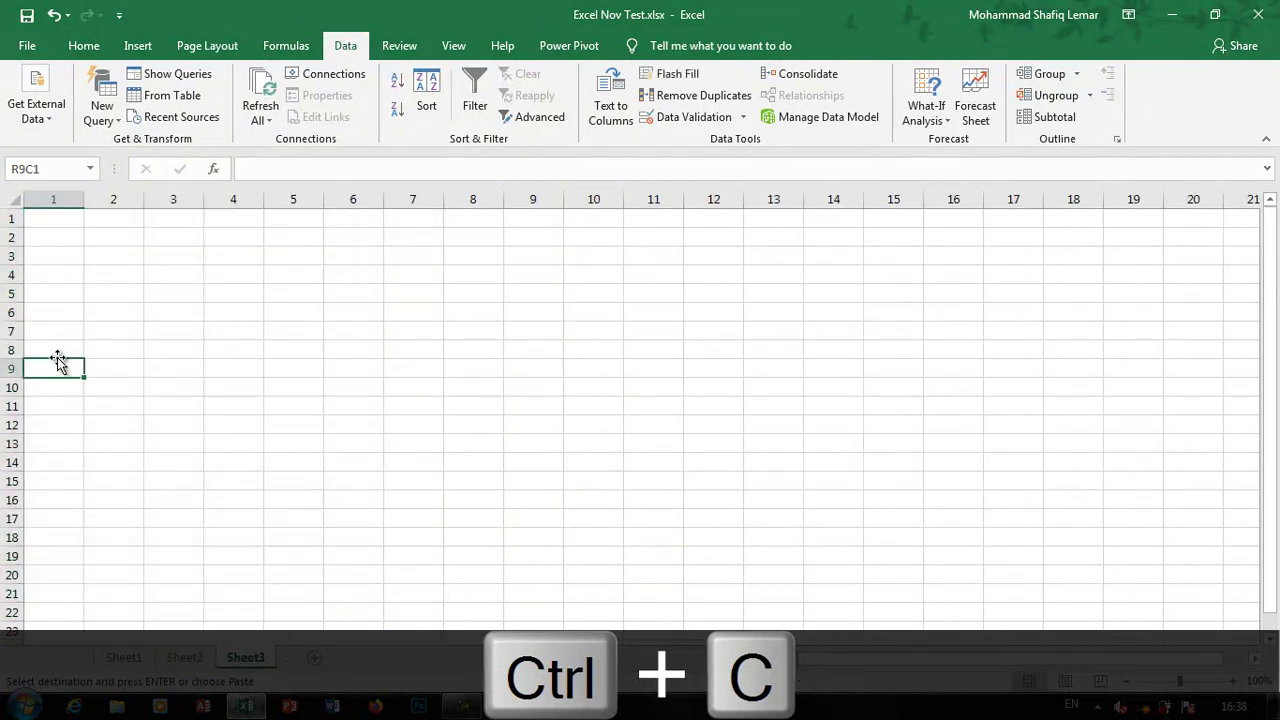
pyautogui.hotkey('ctrl', 'v')
pyautogui.click(419, 430)
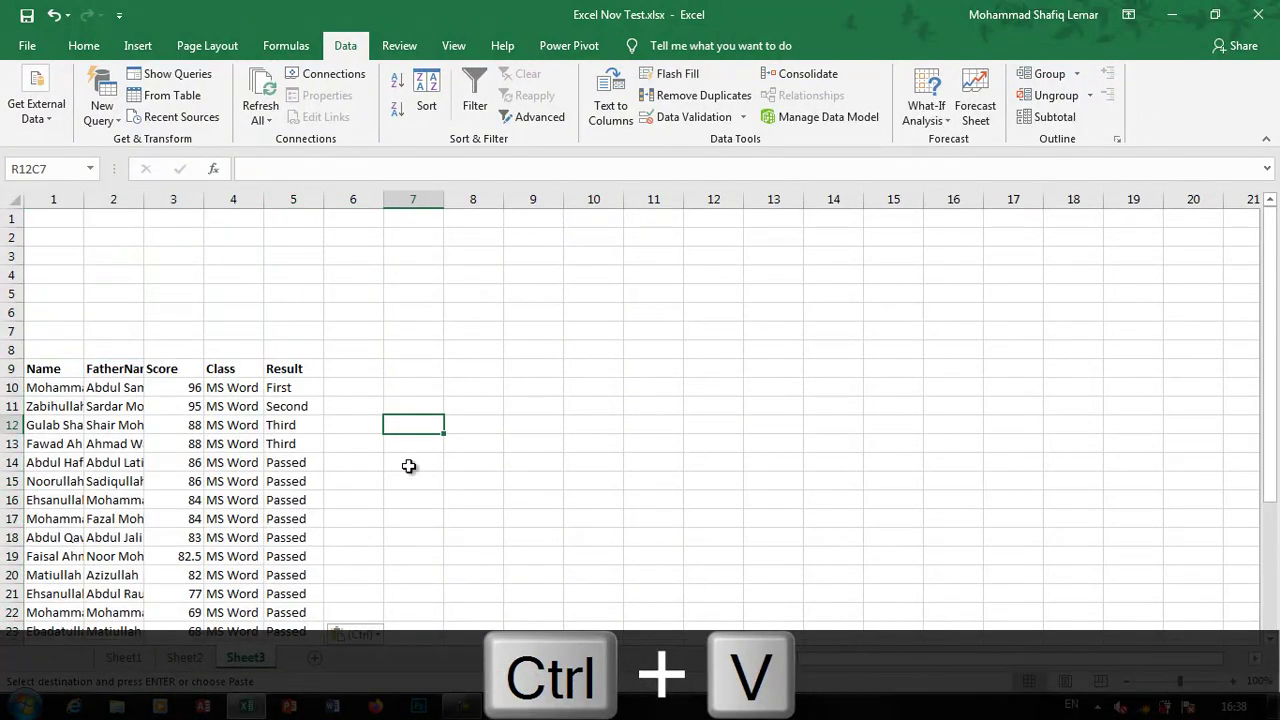
# Copy the Name-to-Result header row to R9C10 and R11C10
pyautogui.moveTo(44, 372); pyautogui.dragTo(310, 370)
pyautogui.hotkey('ctrl', 'c')
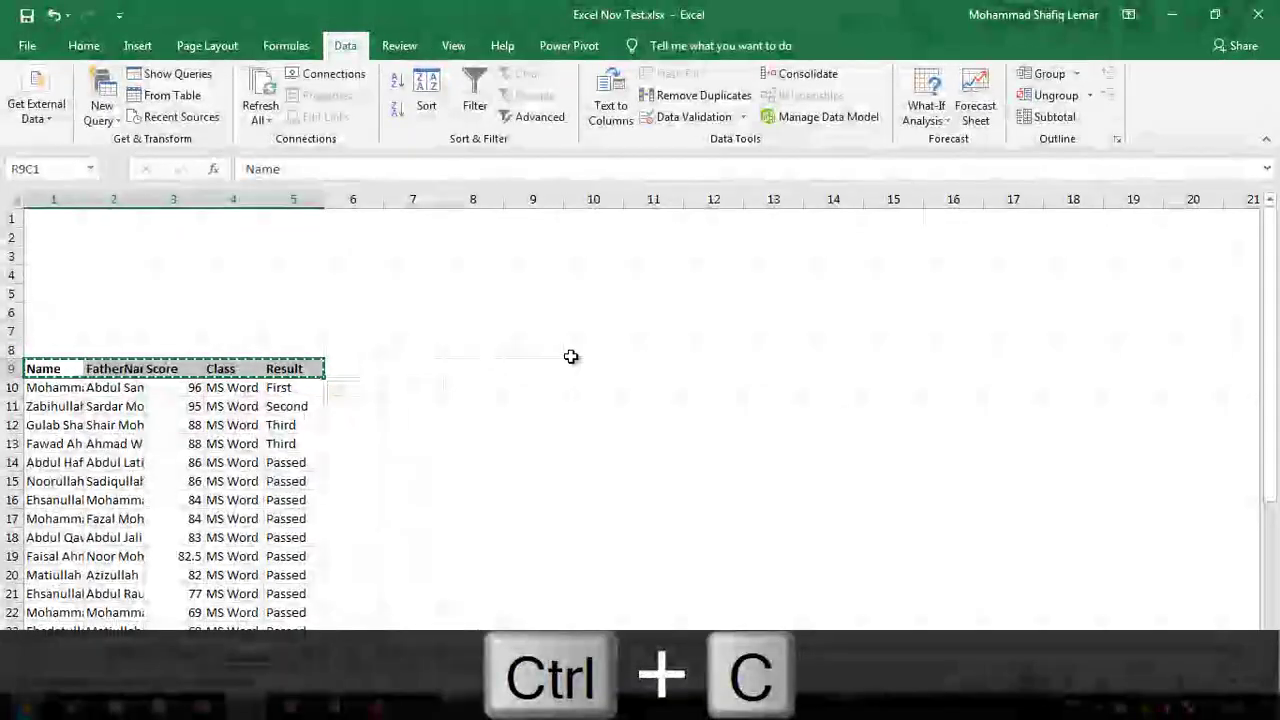
pyautogui.click(598, 366)
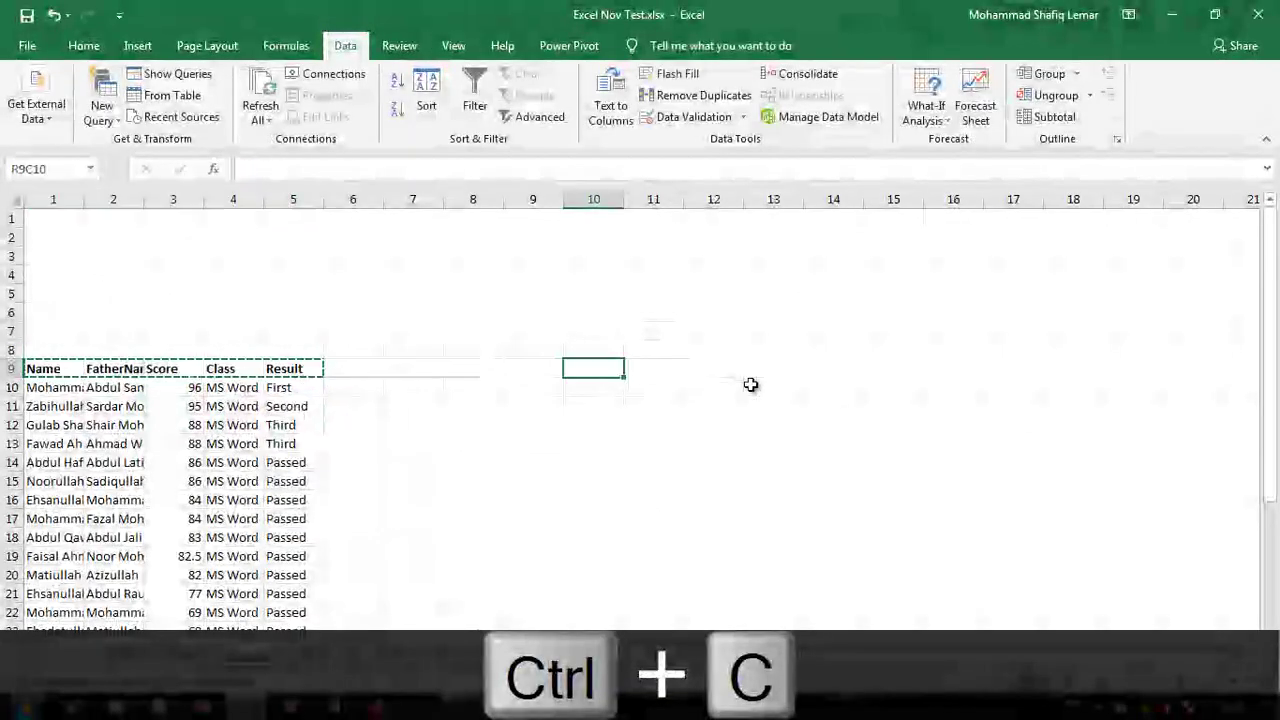
pyautogui.hotkey('ctrl', 'v')
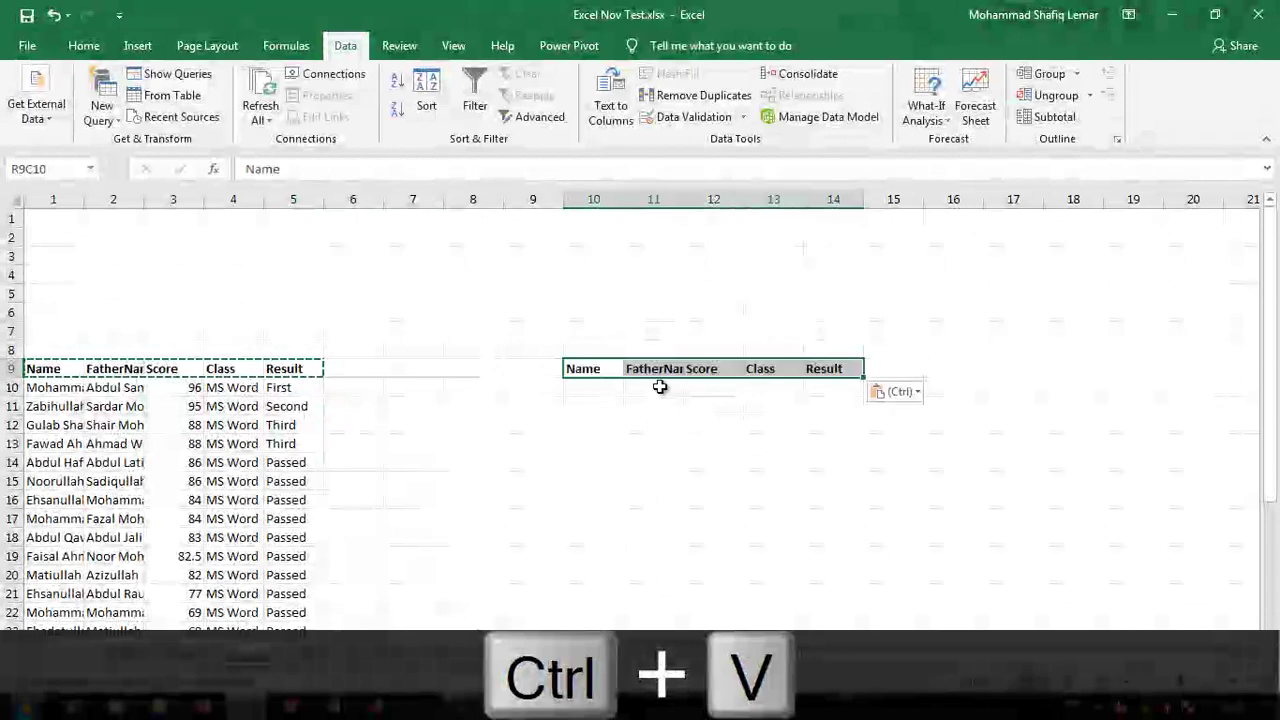
pyautogui.moveTo(572, 369); pyautogui.dragTo(820, 387)
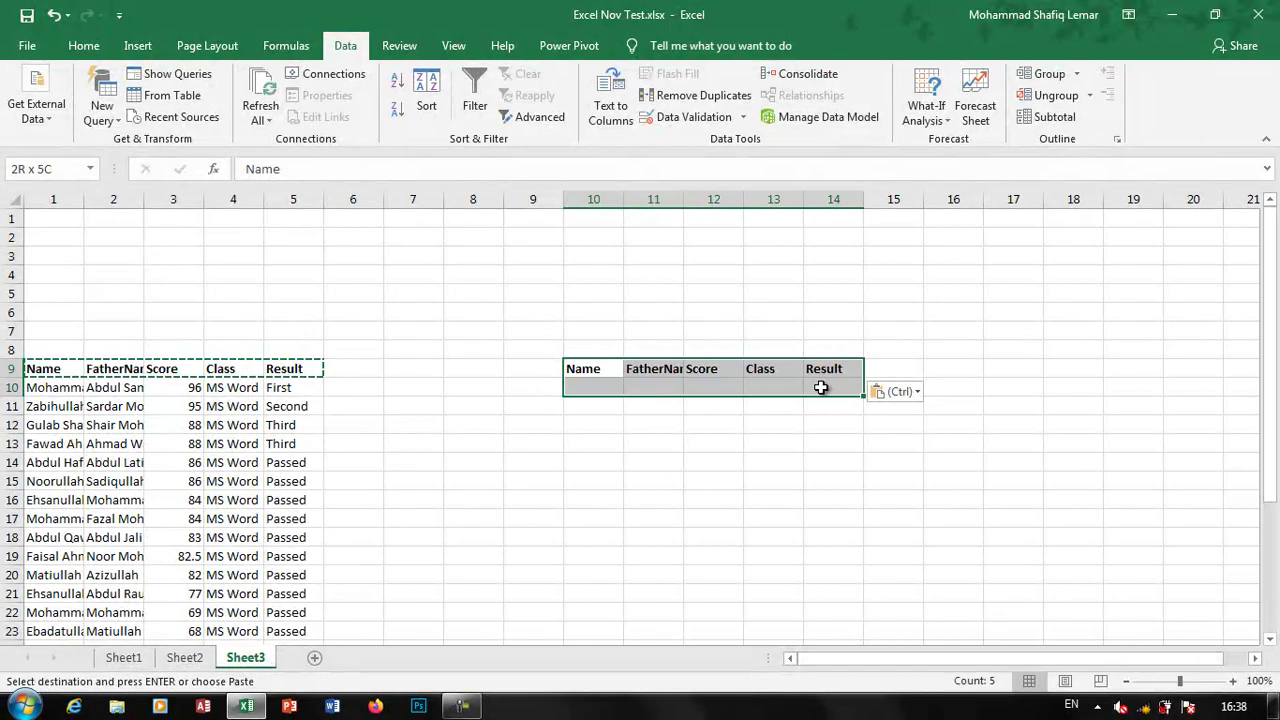
pyautogui.click(588, 402)
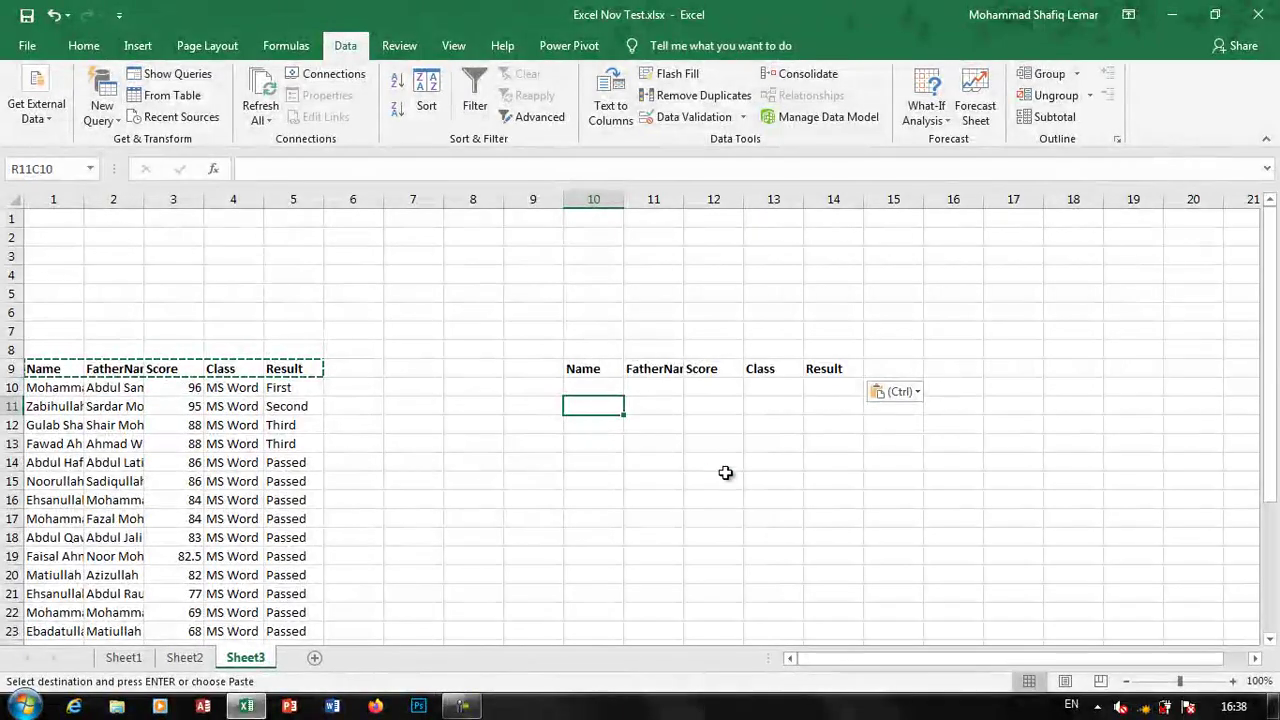
pyautogui.hotkey('ctrl', 'v')
pyautogui.click(712, 476)
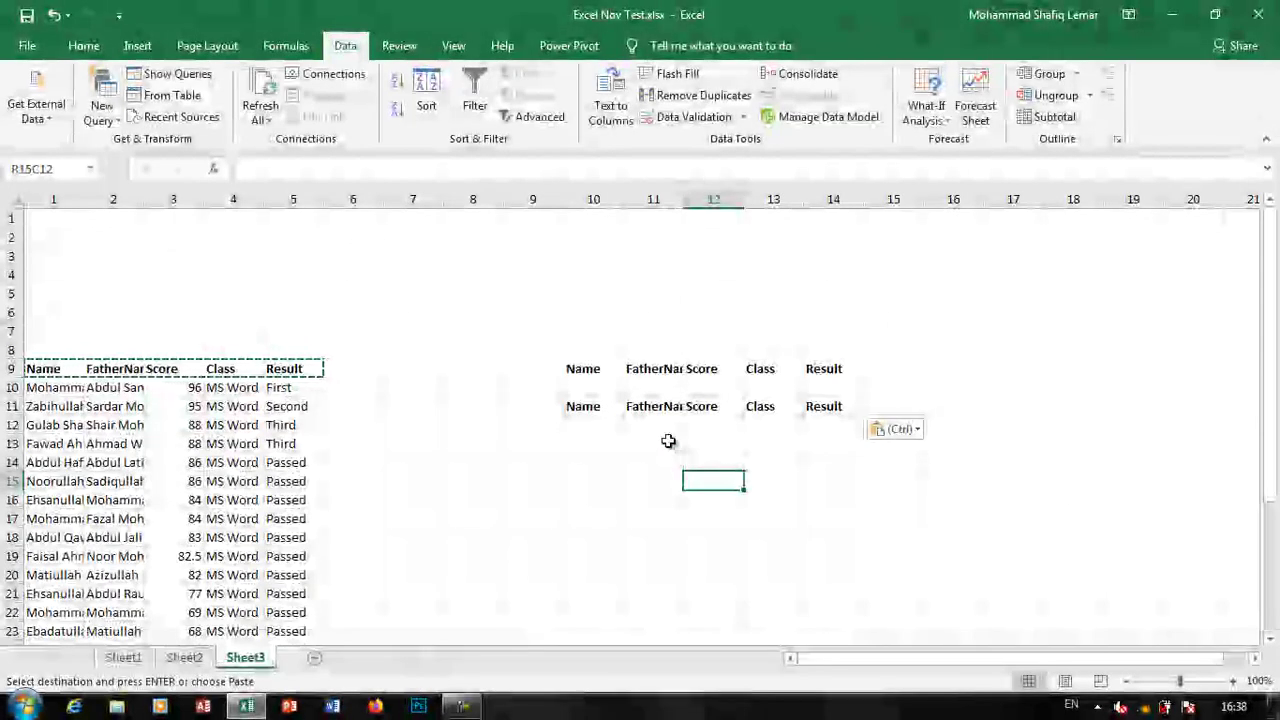
pyautogui.click(513, 127)
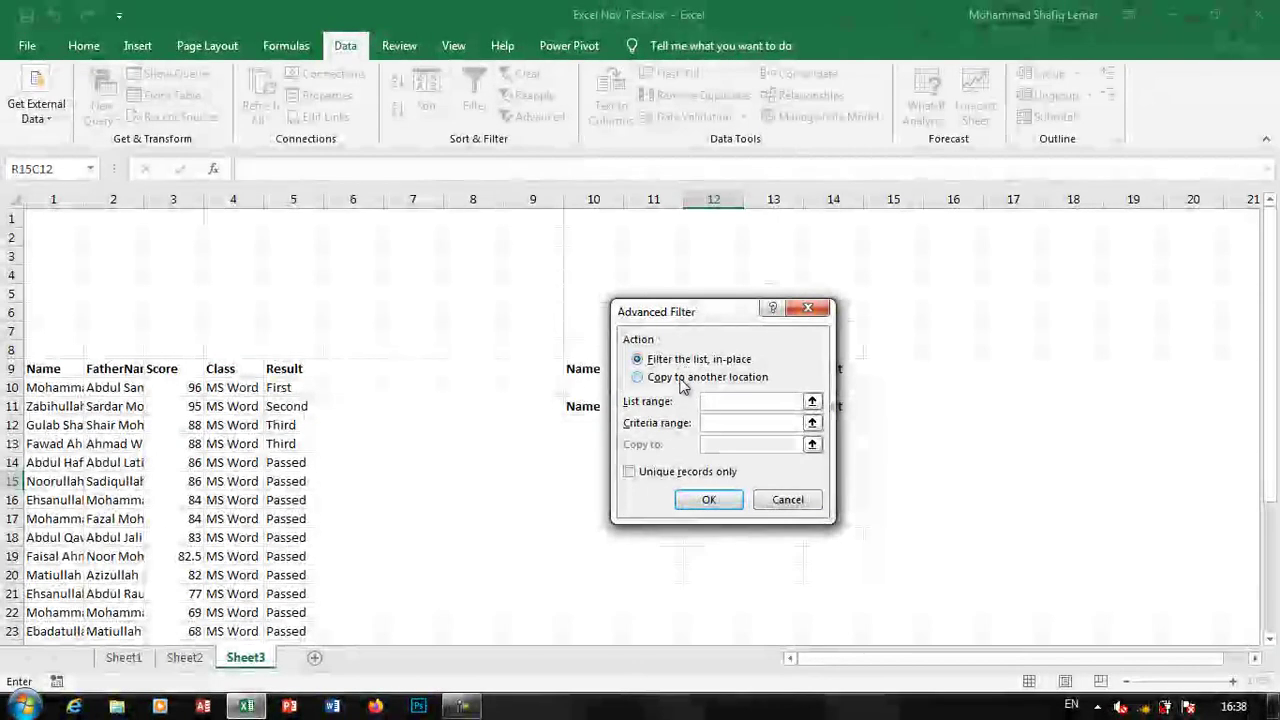
# Advanced Filter list R9C1:R33C5 with criteria R9C10:R10C14, copying results to R11C10
pyautogui.click(681, 381)
pyautogui.moveTo(683, 312); pyautogui.dragTo(813, 231)
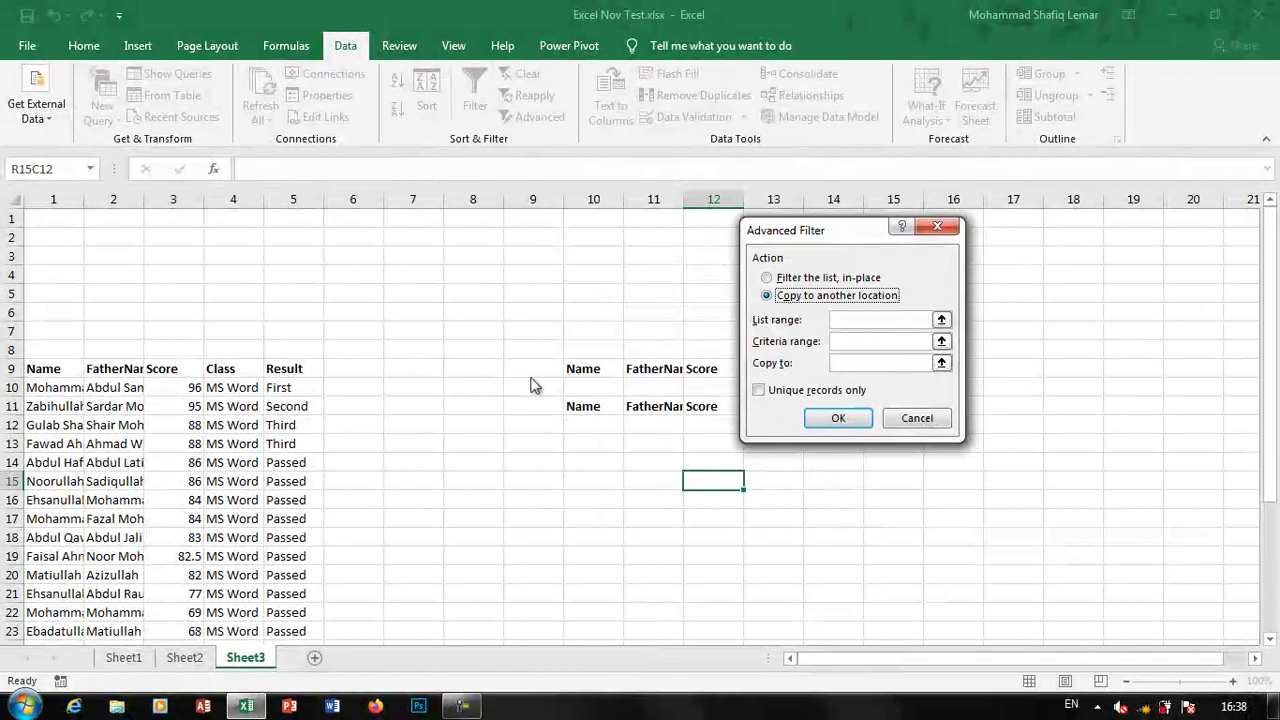
pyautogui.click(845, 320)
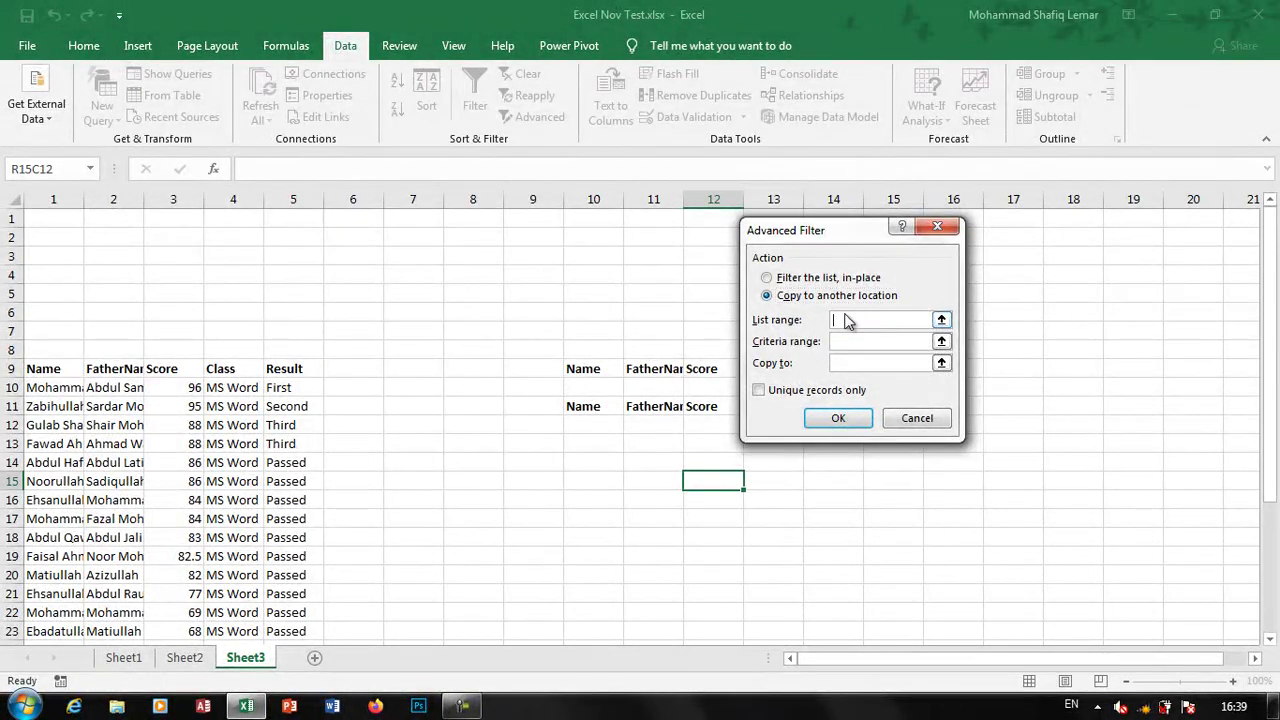
pyautogui.moveTo(48, 369); pyautogui.dragTo(303, 609)
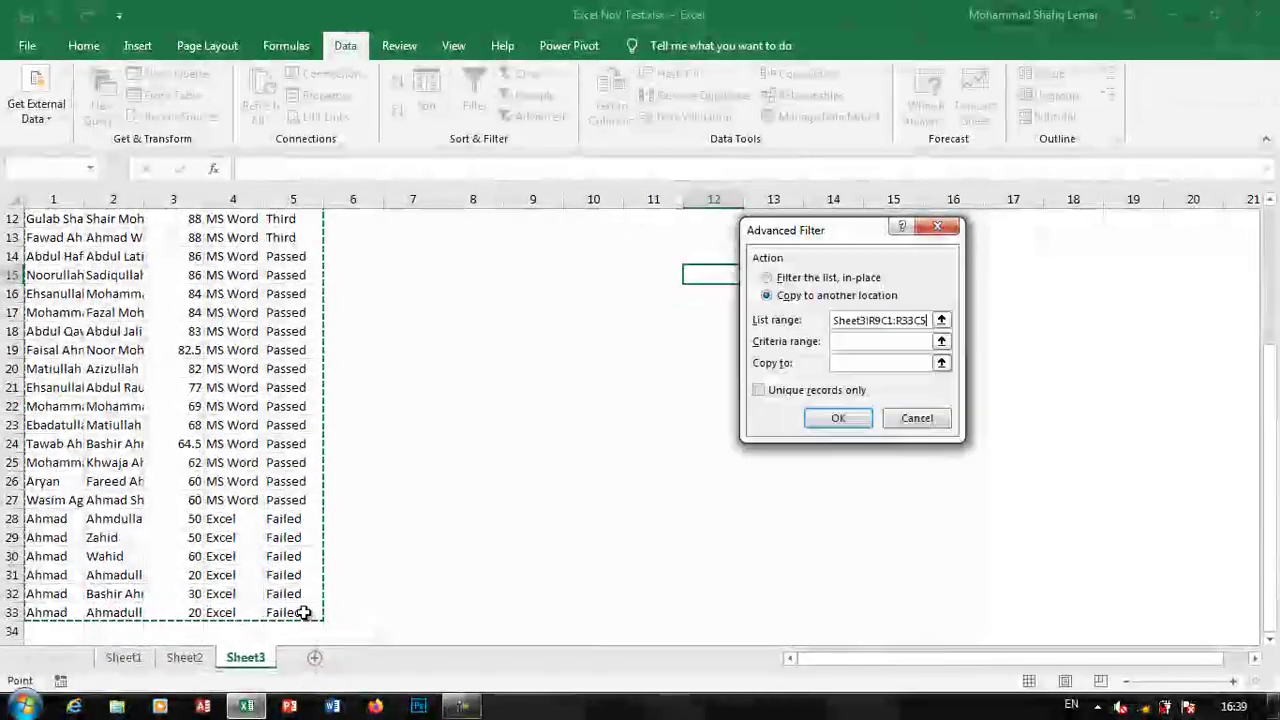
pyautogui.click(855, 341)
pyautogui.click(593, 293)
pyautogui.scroll(4, 580, 296)
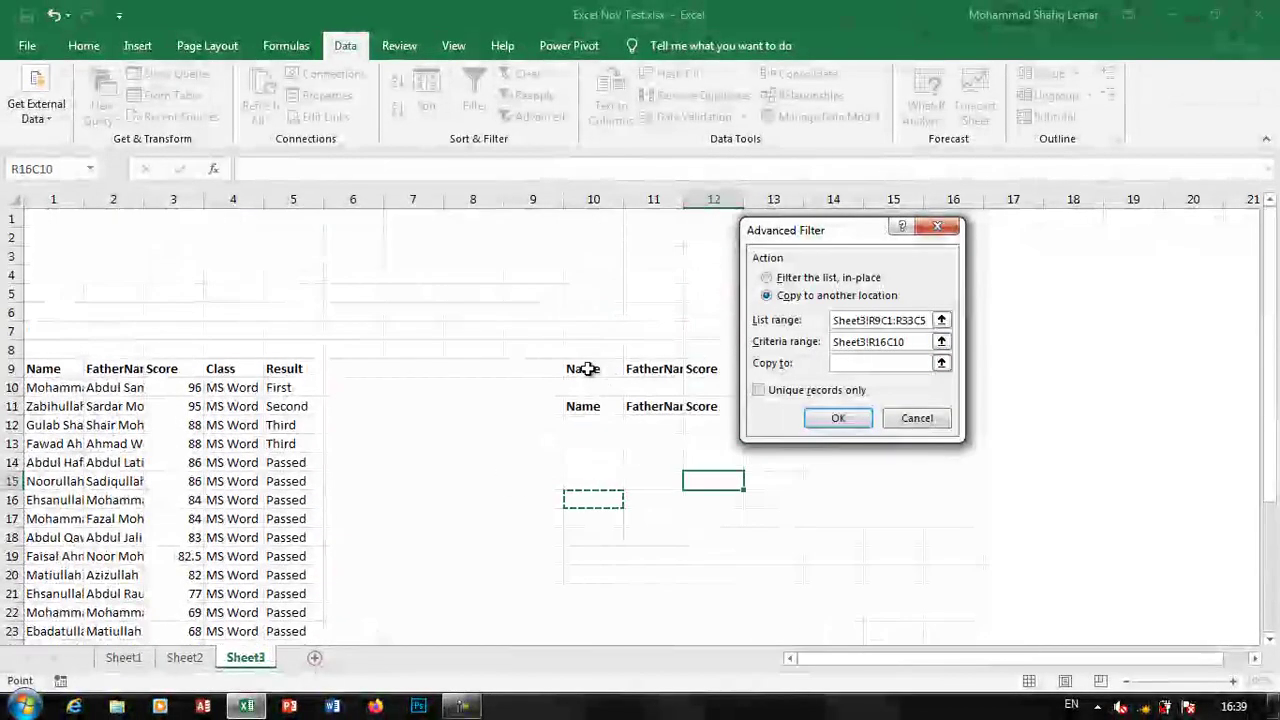
pyautogui.moveTo(588, 369); pyautogui.dragTo(827, 389)
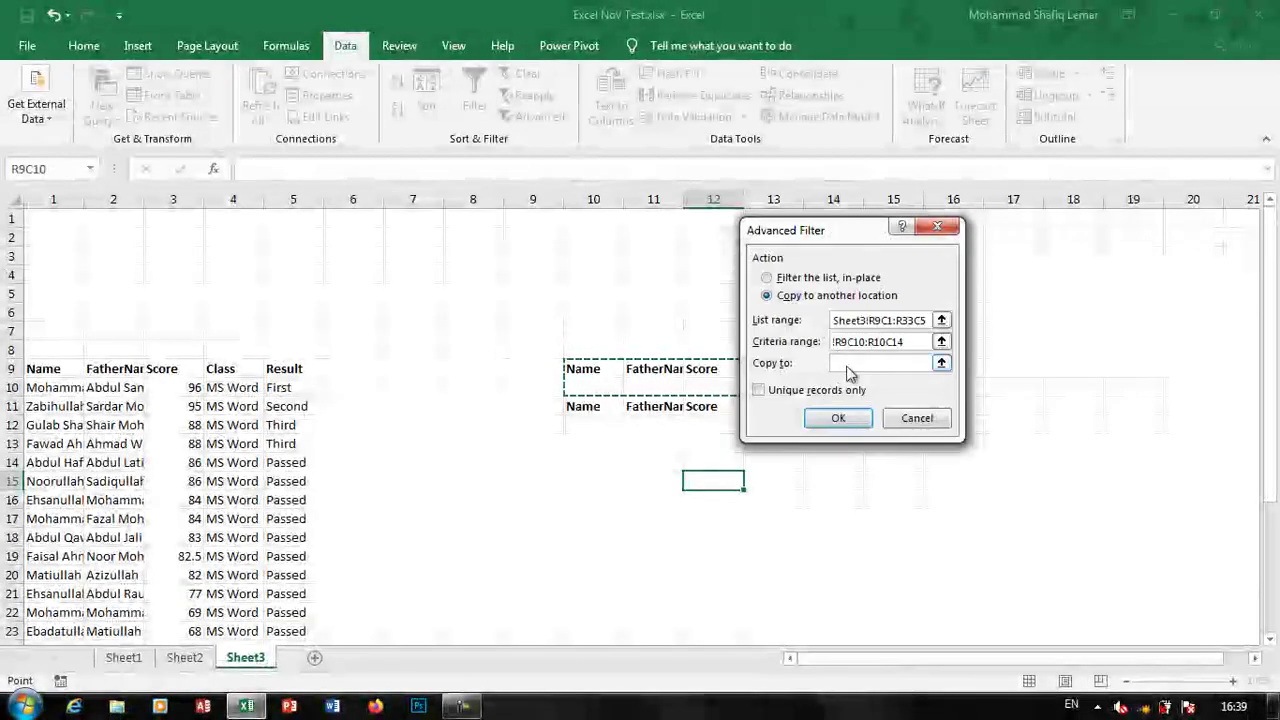
pyautogui.click(839, 364)
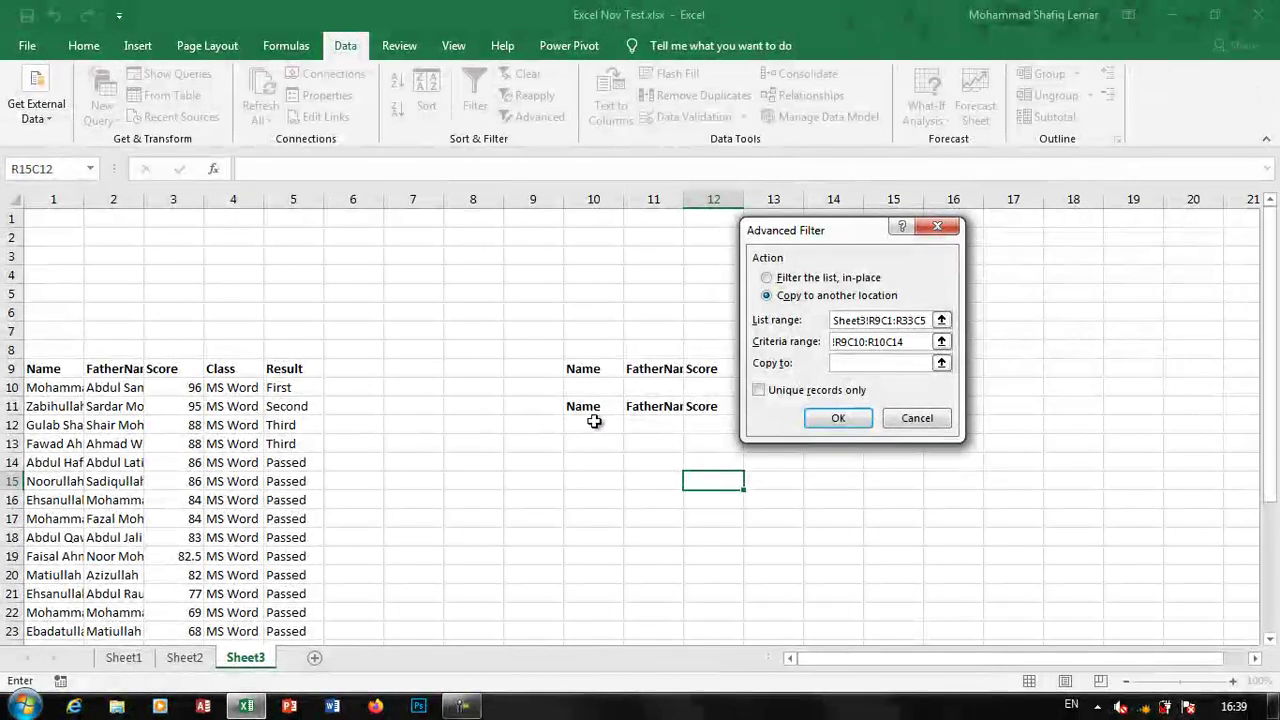
pyautogui.moveTo(589, 407); pyautogui.dragTo(850, 618)
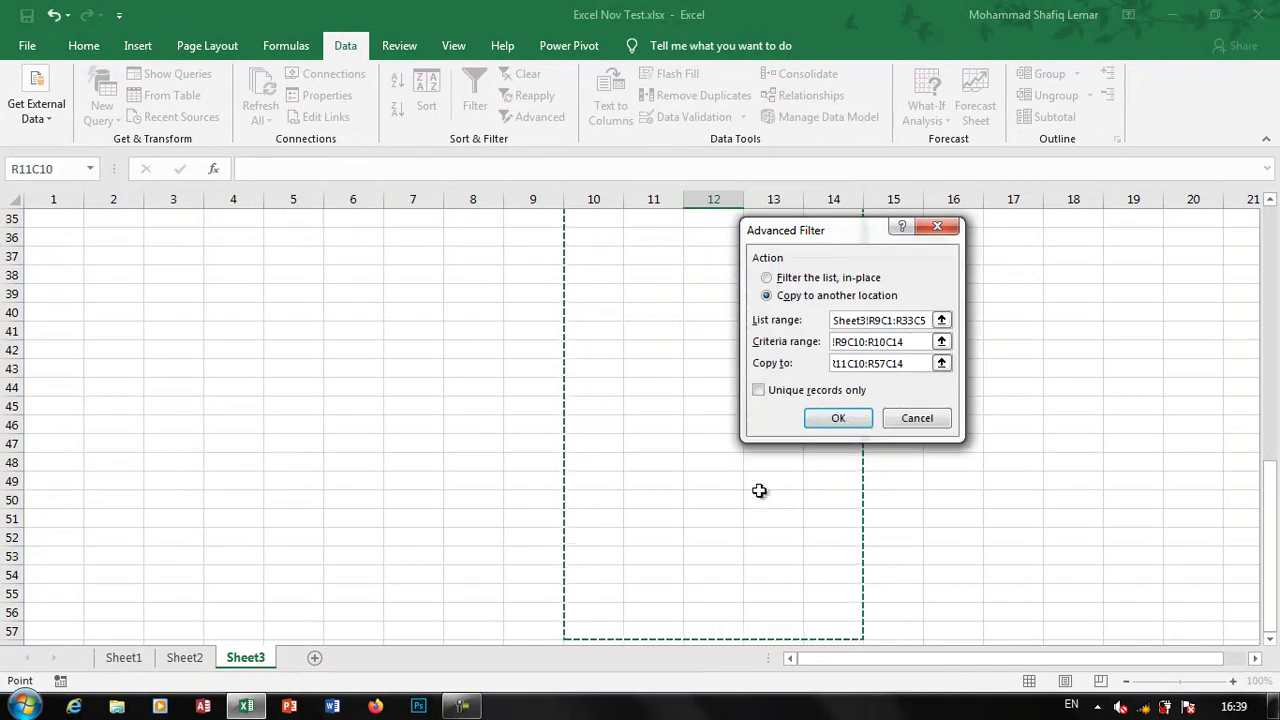
pyautogui.click(812, 423)
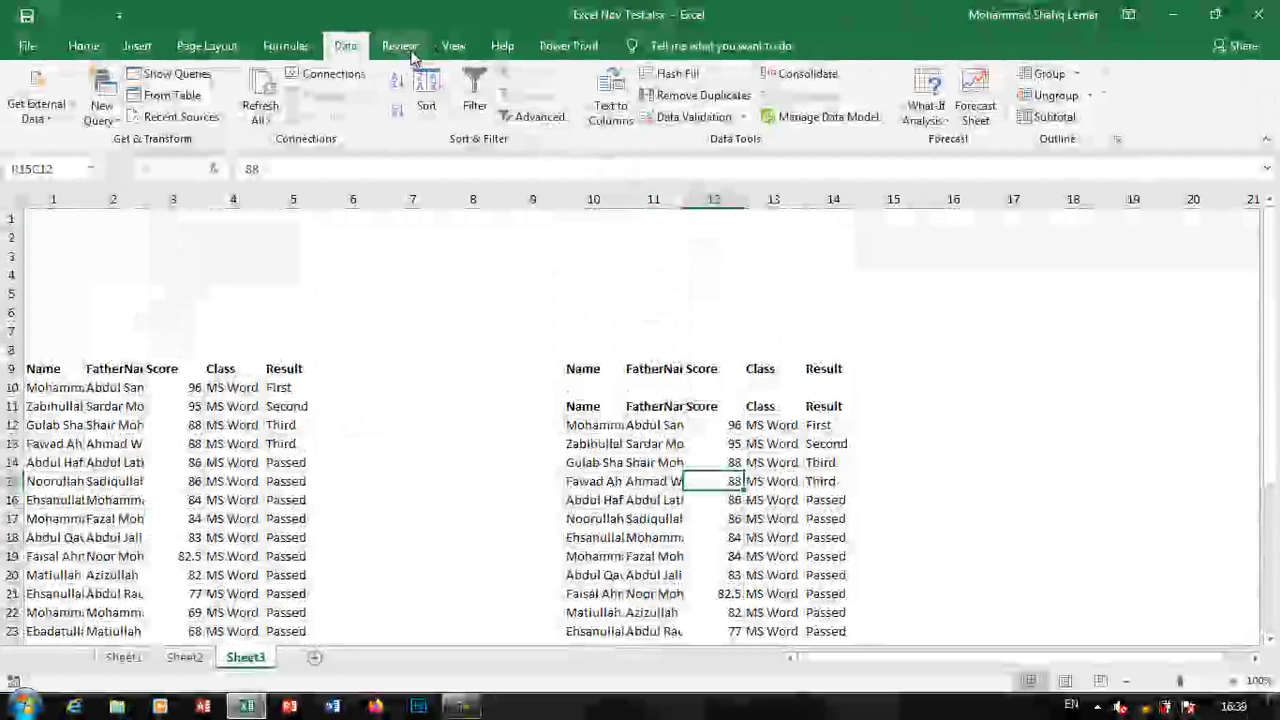
# Start recording a new macro named Macro2
pyautogui.click(453, 45)
pyautogui.click(966, 112)
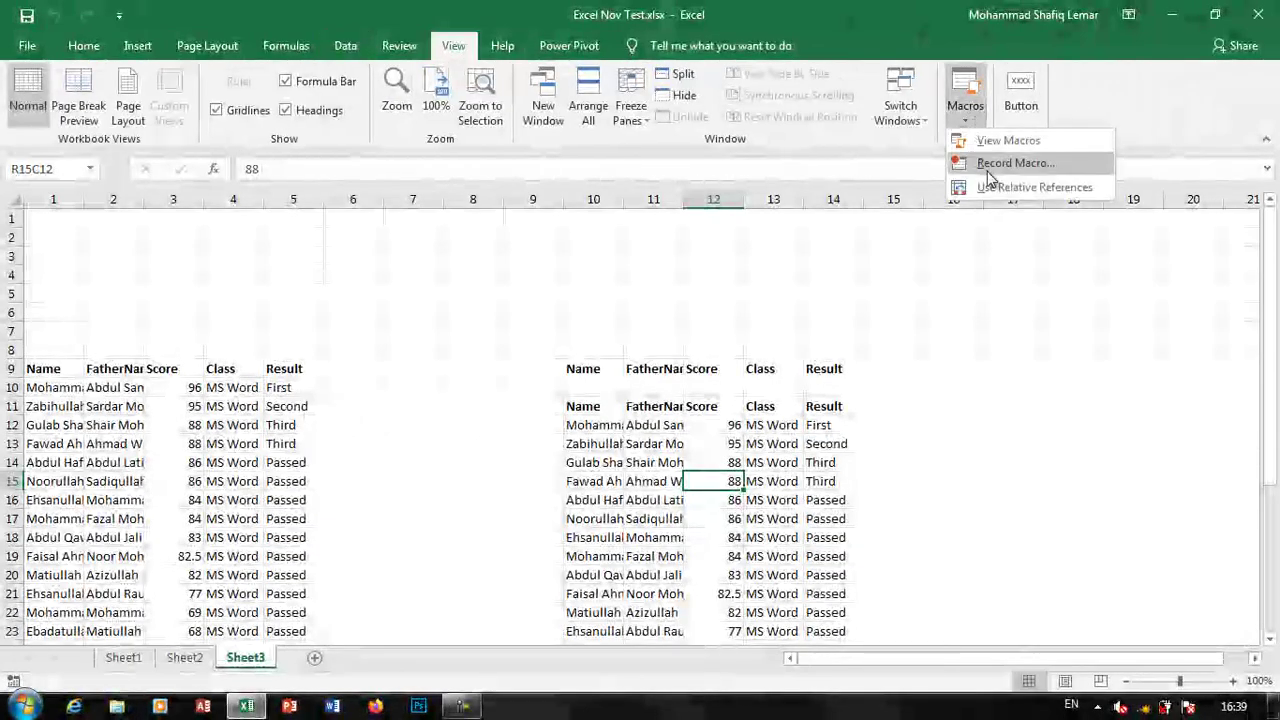
pyautogui.click(988, 168)
pyautogui.click(905, 441)
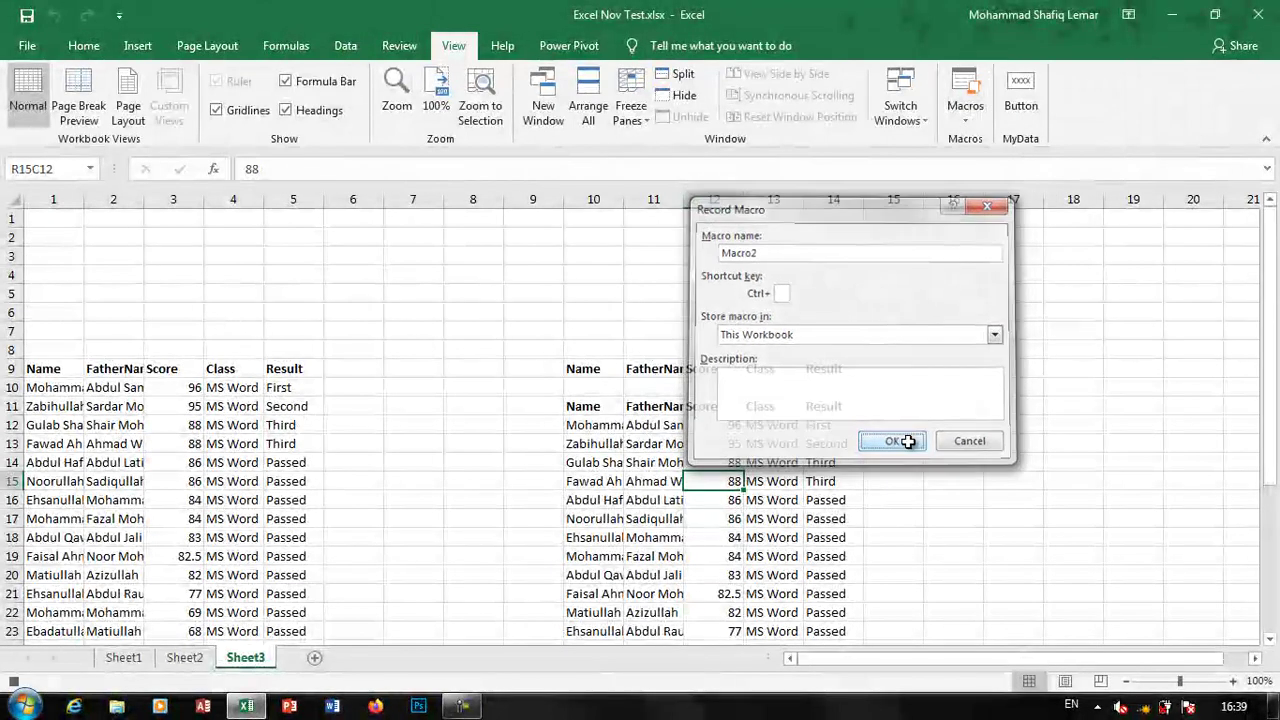
# Re-run the copy-to-another-location Advanced Filter, then stop recording
pyautogui.click(345, 45)
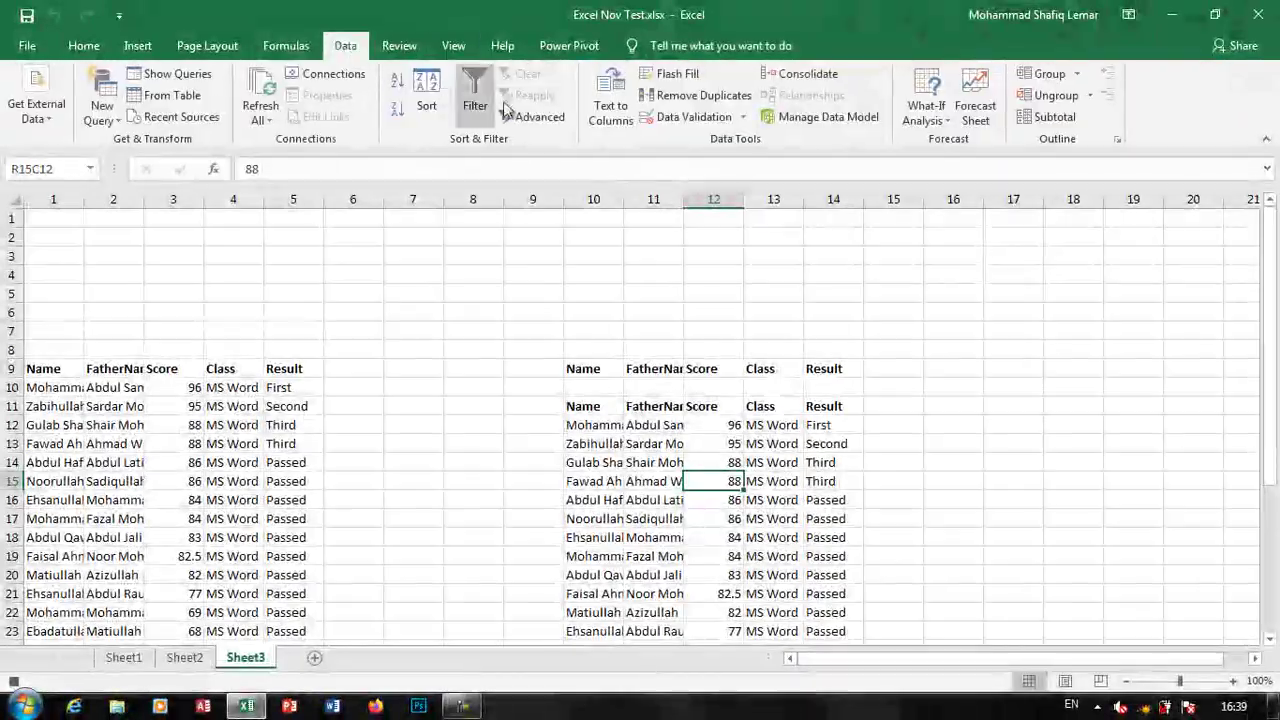
pyautogui.click(530, 116)
pyautogui.click(790, 295)
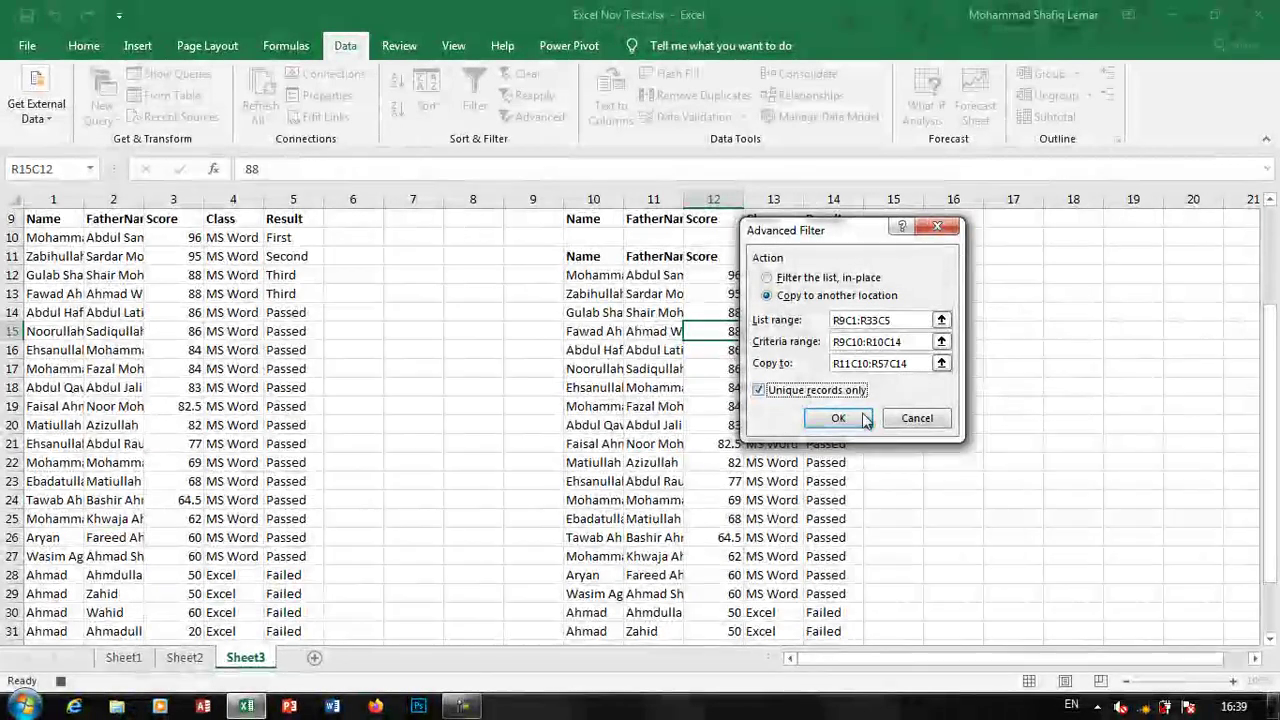
pyautogui.click(836, 418)
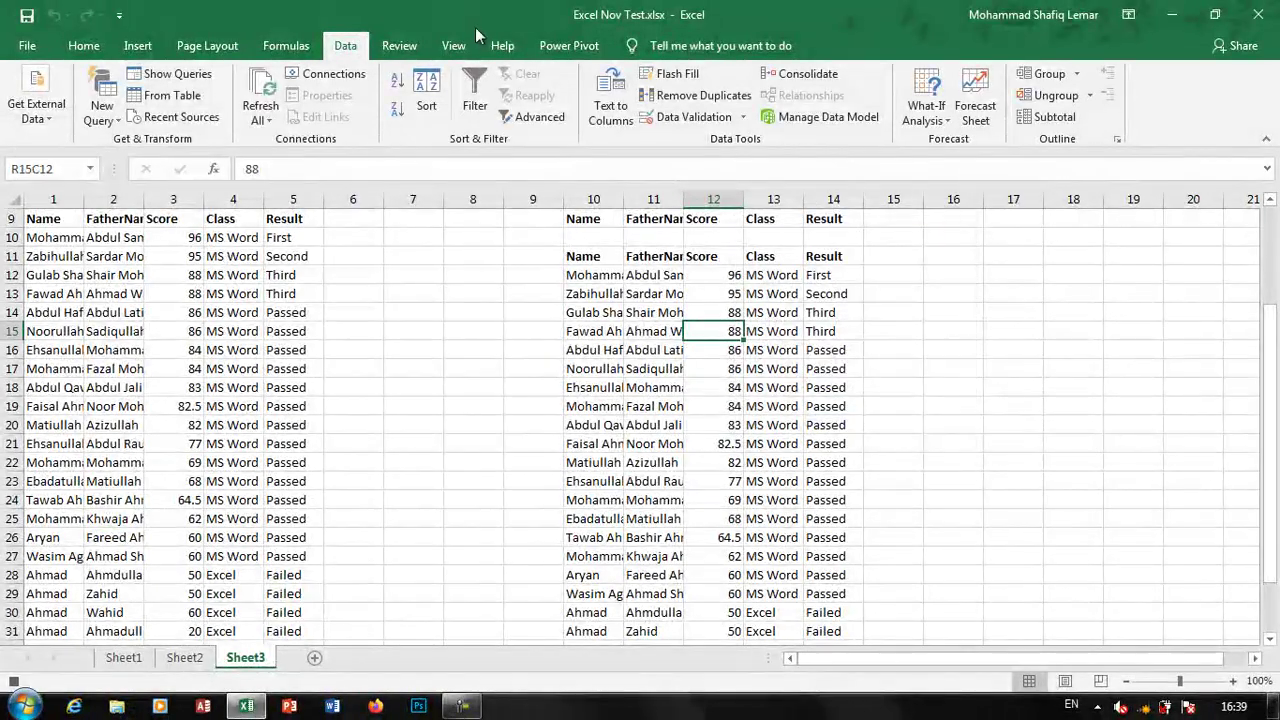
pyautogui.click(455, 44)
pyautogui.click(966, 115)
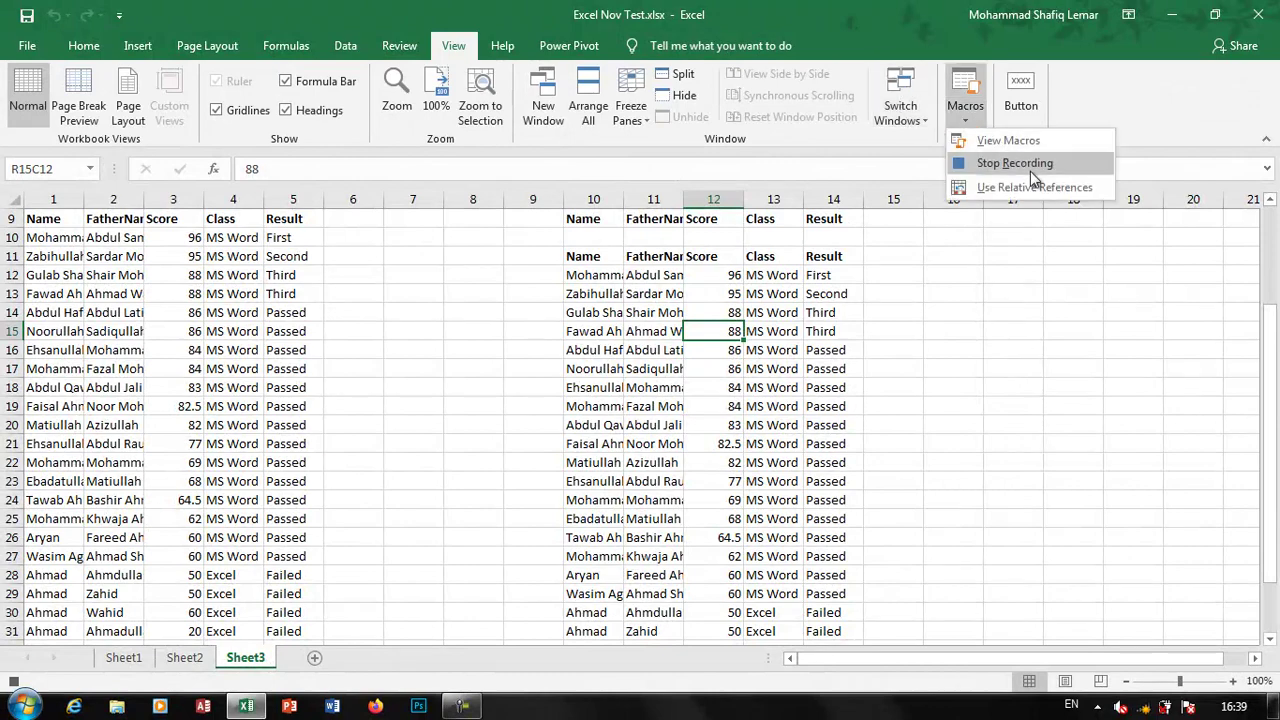
pyautogui.click(1030, 163)
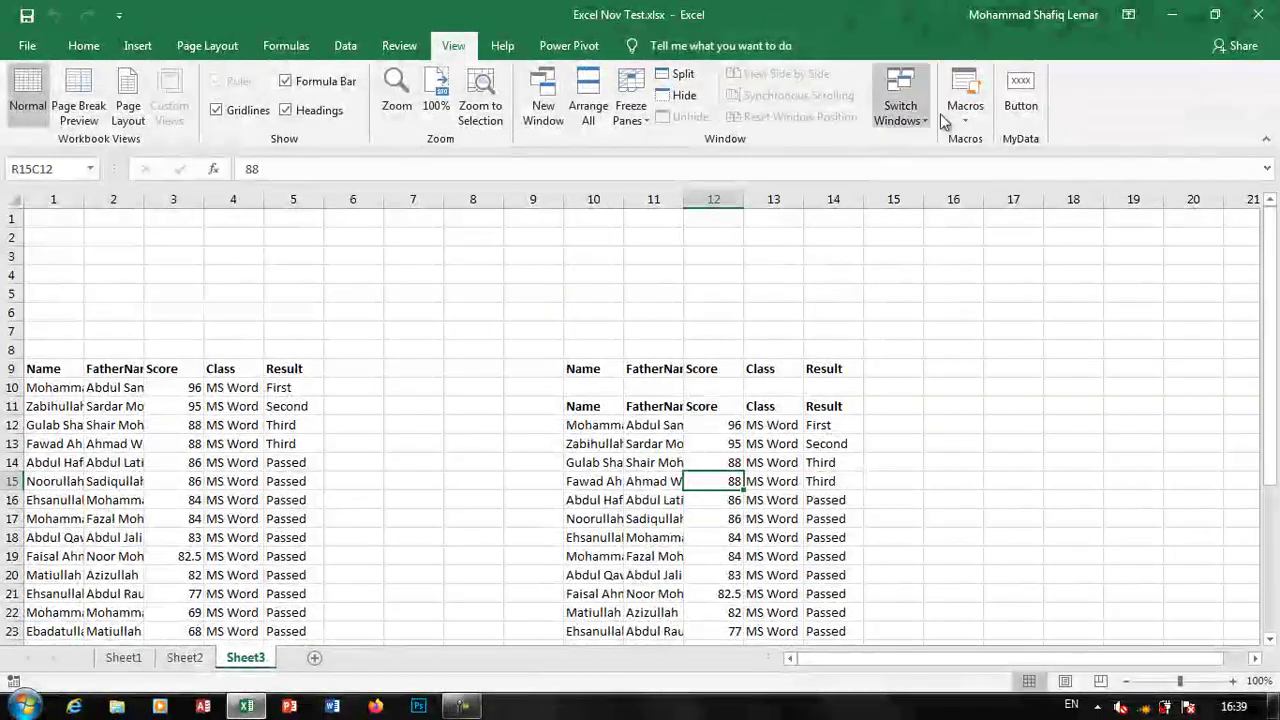
# Place a button above Sheet3's criteria table, assign it Macro2, and caption it Find
pyautogui.click(1021, 100)
pyautogui.click(763, 289)
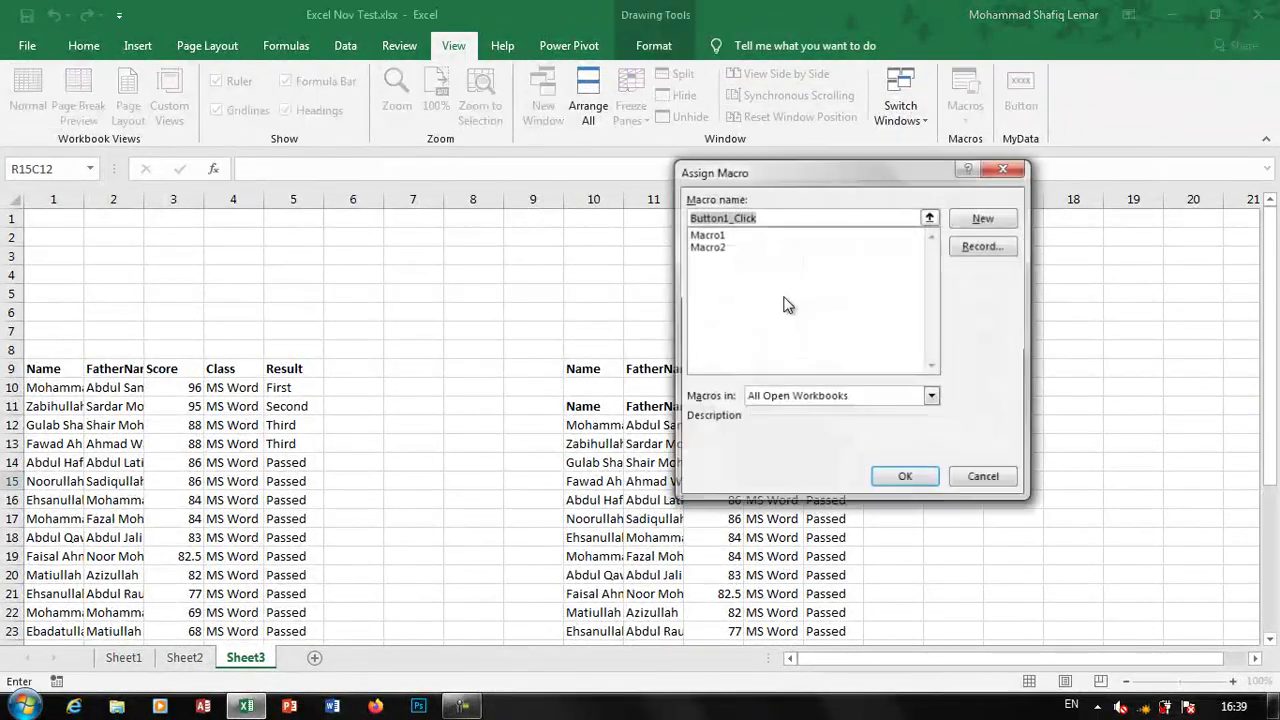
pyautogui.click(729, 247)
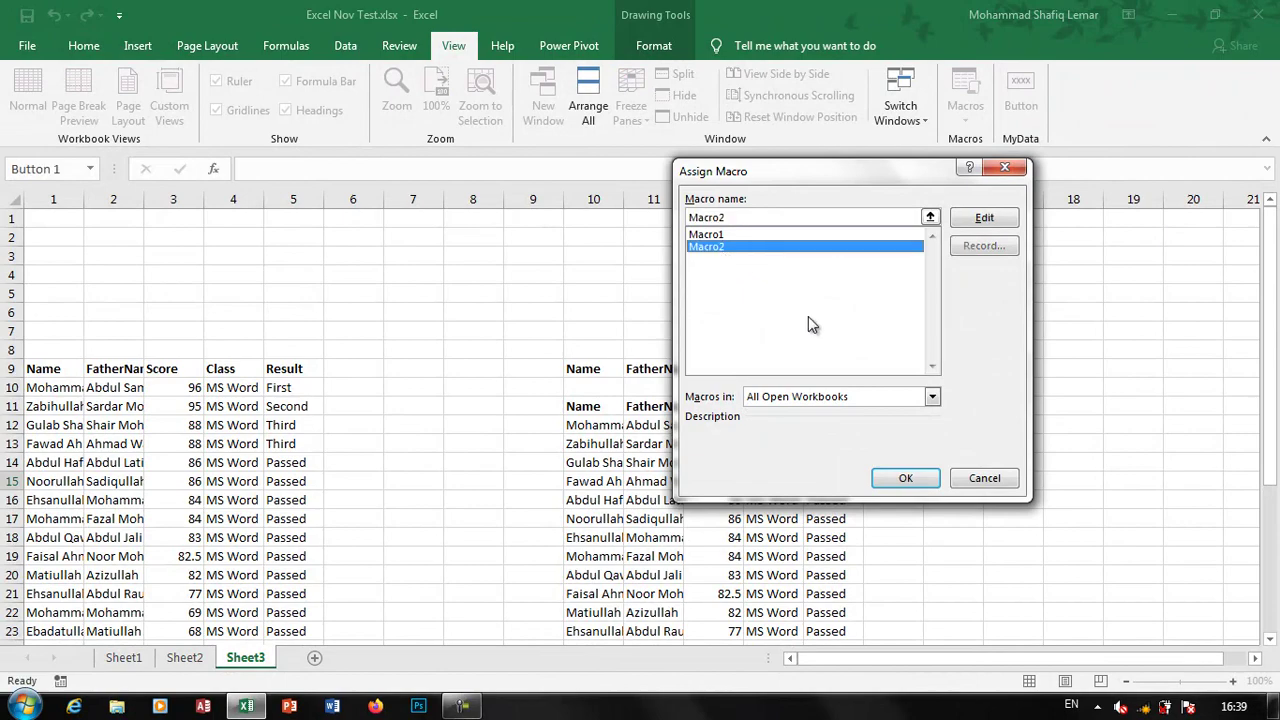
pyautogui.click(905, 478)
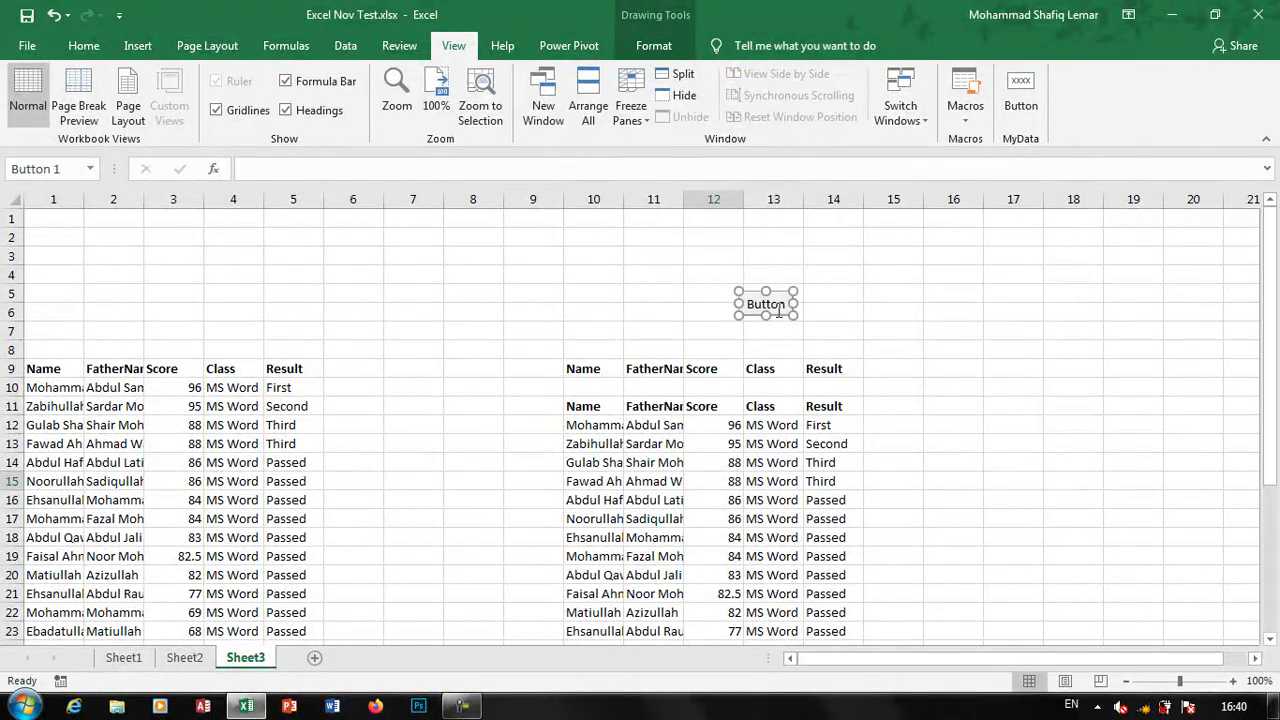
pyautogui.click(774, 310)
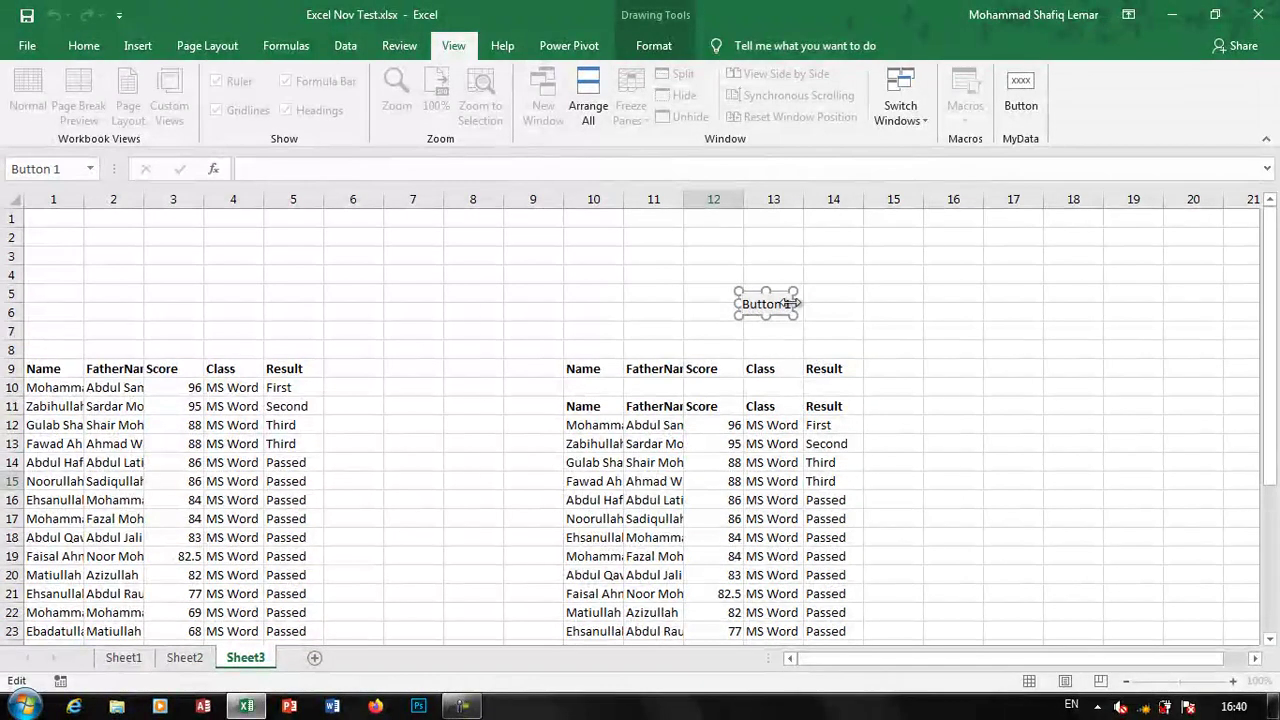
pyautogui.press('BackSpace')
pyautogui.click(810, 311)
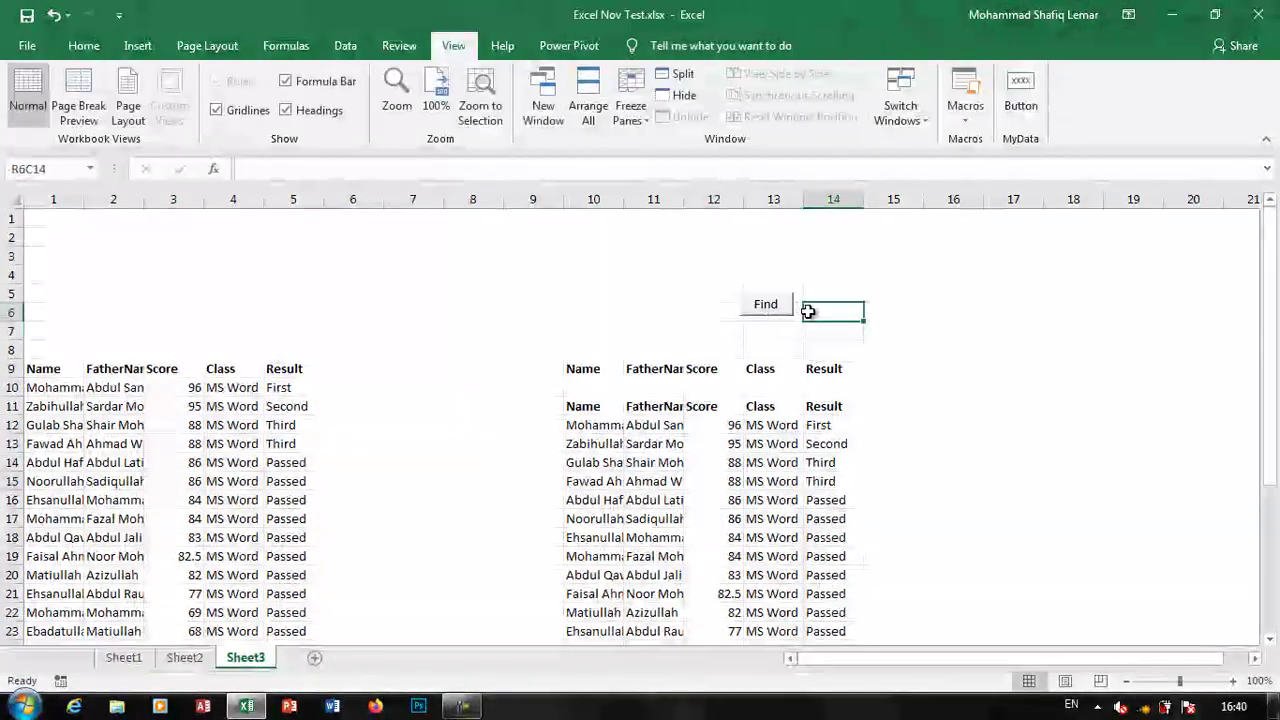
# Filter the student list for a score of 84 with the Find button and inspect the results
pyautogui.click(718, 394)
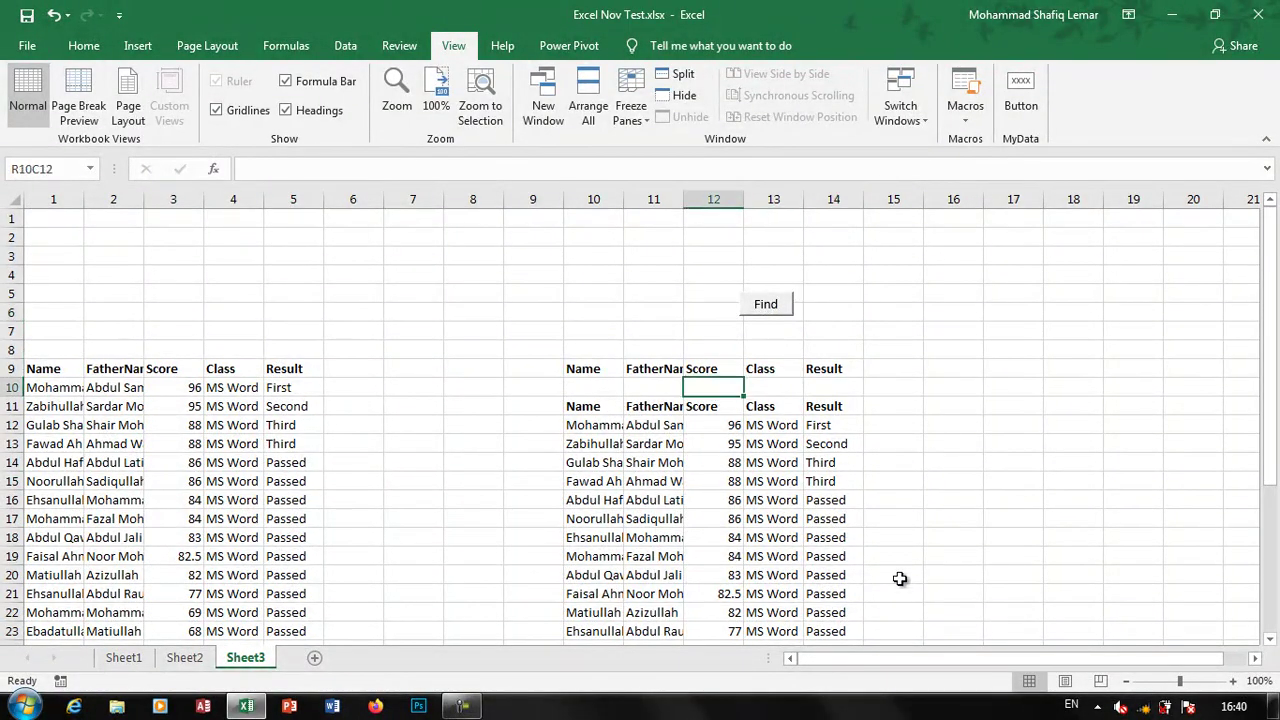
pyautogui.write('84')
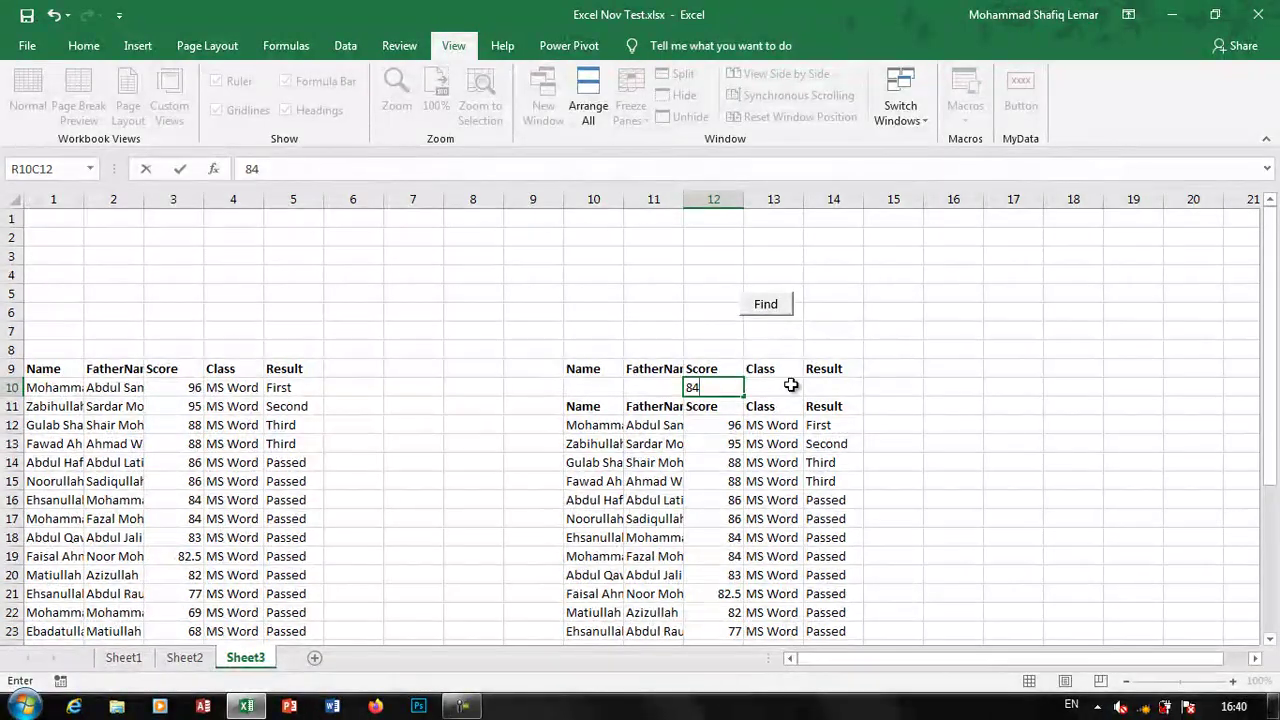
pyautogui.click(752, 310)
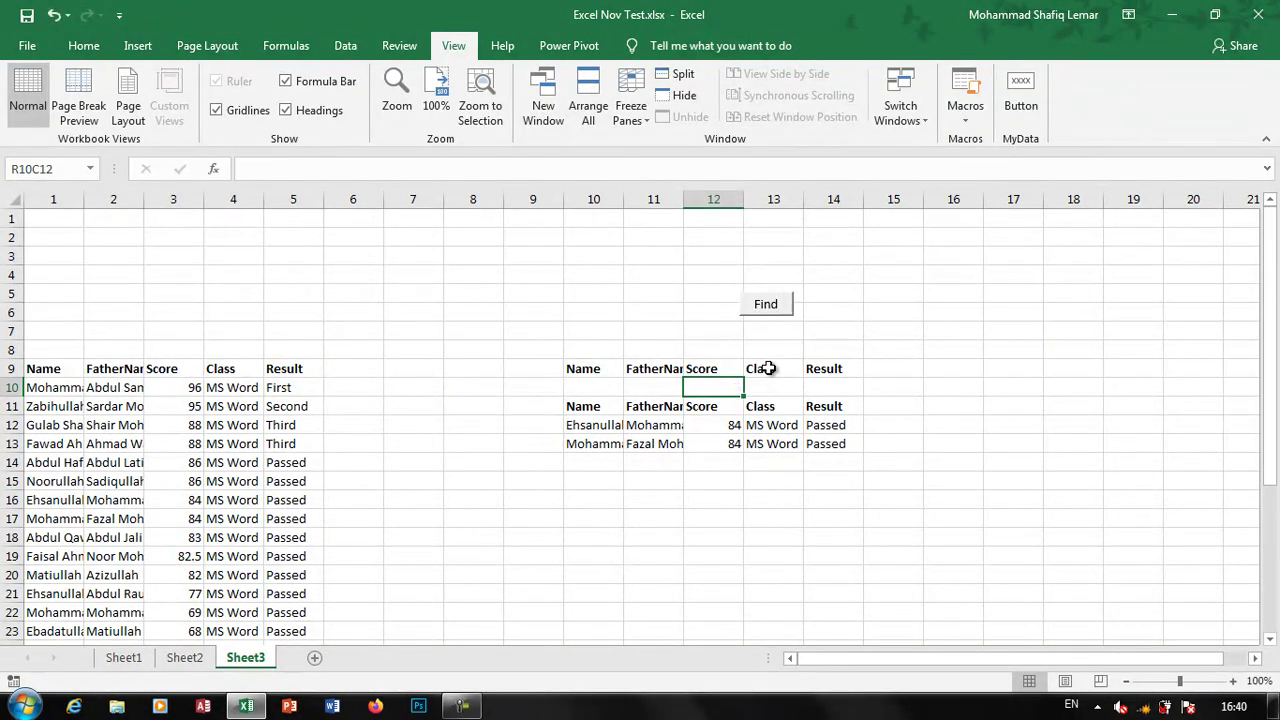
pyautogui.click(345, 45)
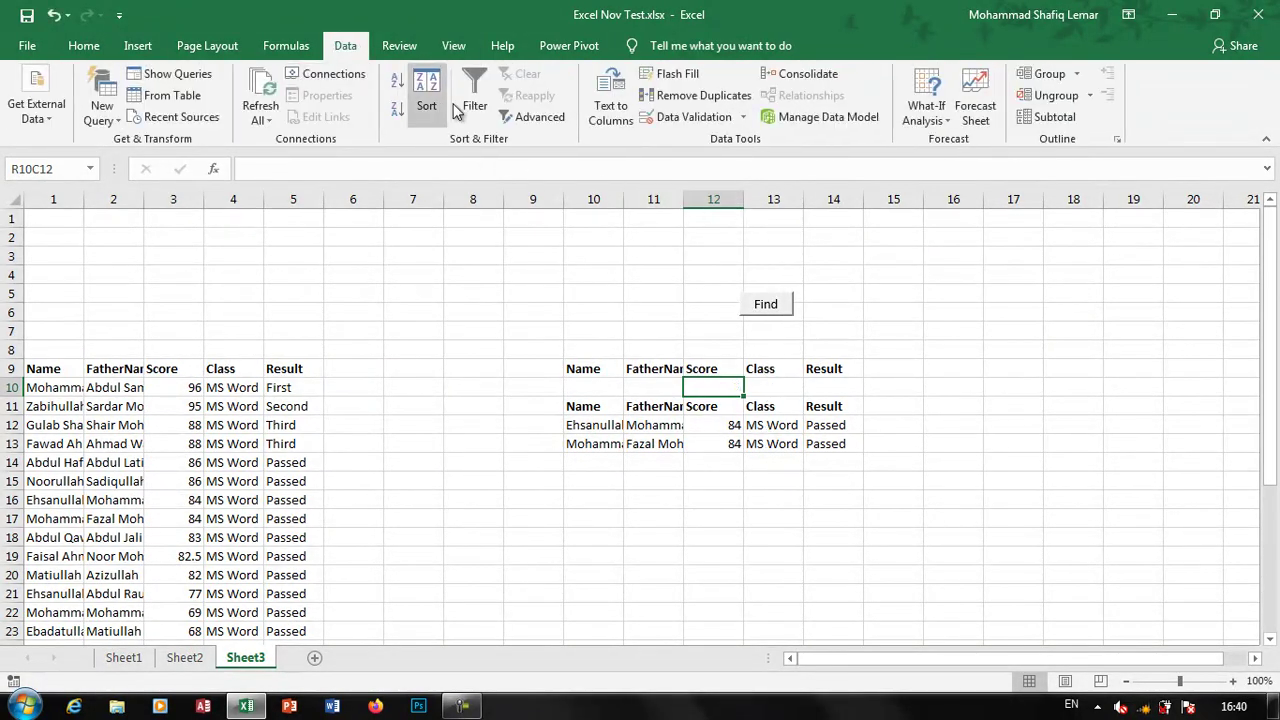
pyautogui.click(705, 424)
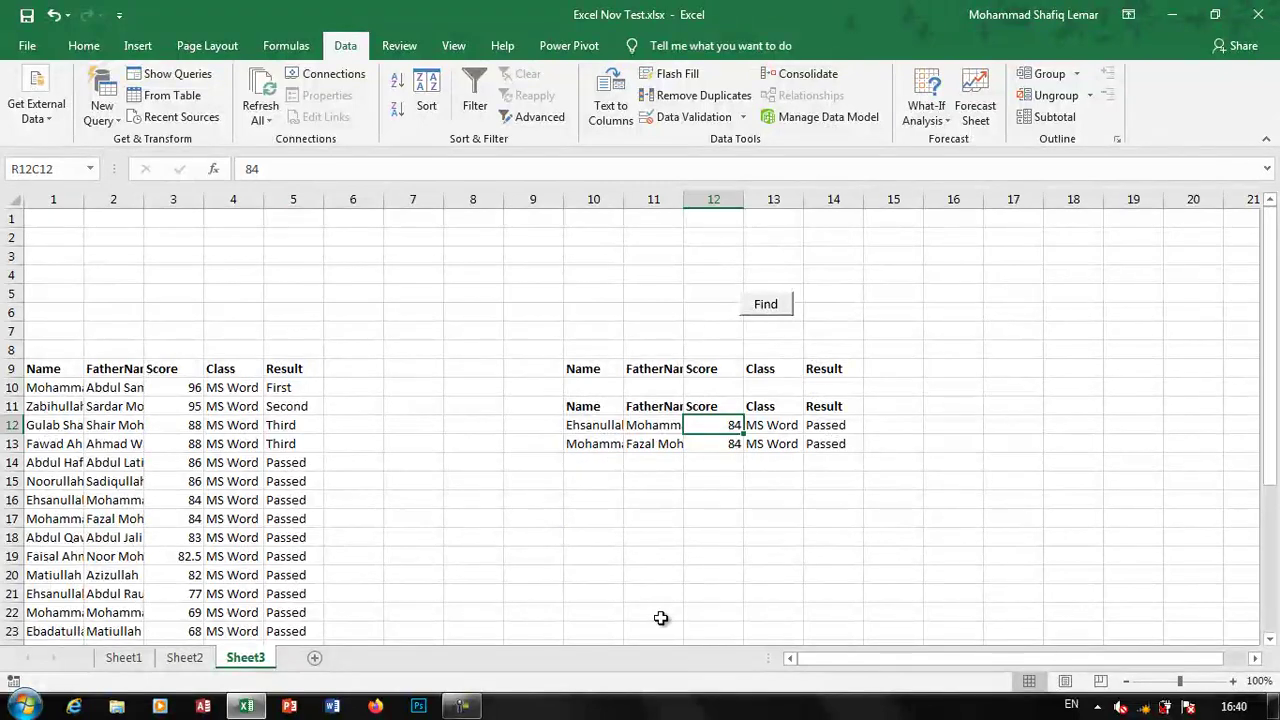
pyautogui.click(668, 405)
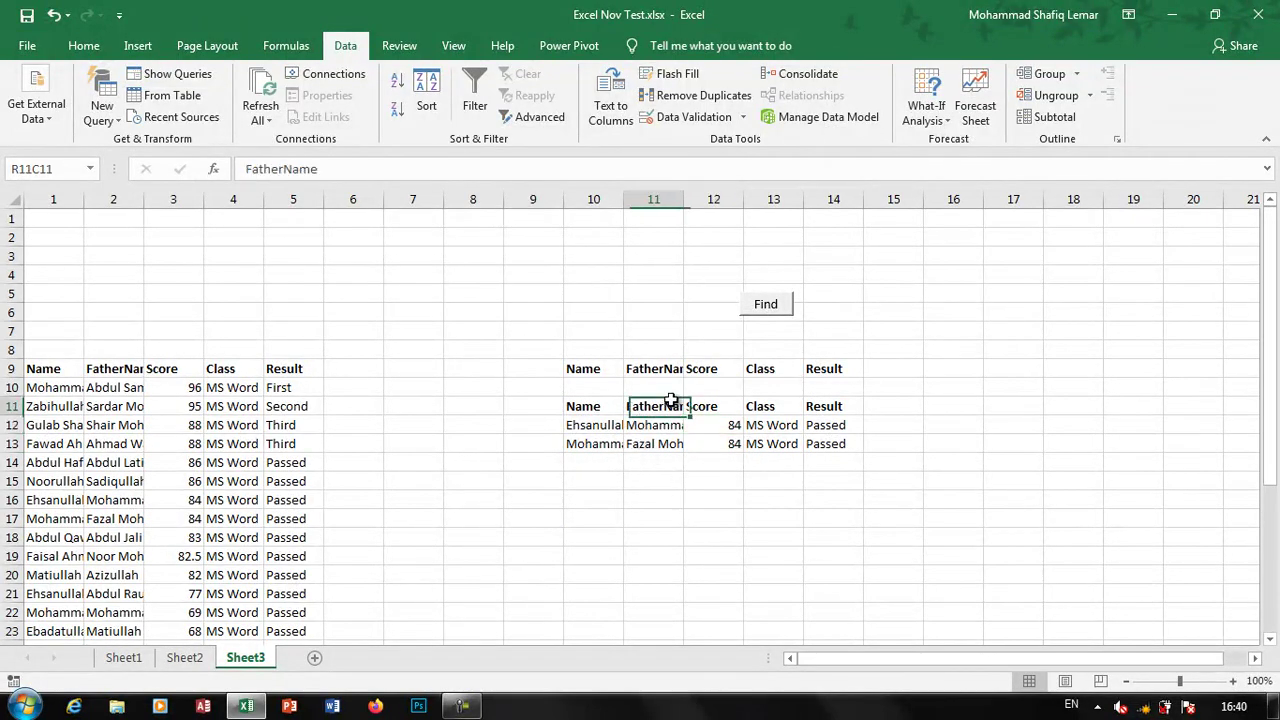
# Filter for the name Ehsanullah, then for Ehsanullah with a score of 77
pyautogui.click(600, 389)
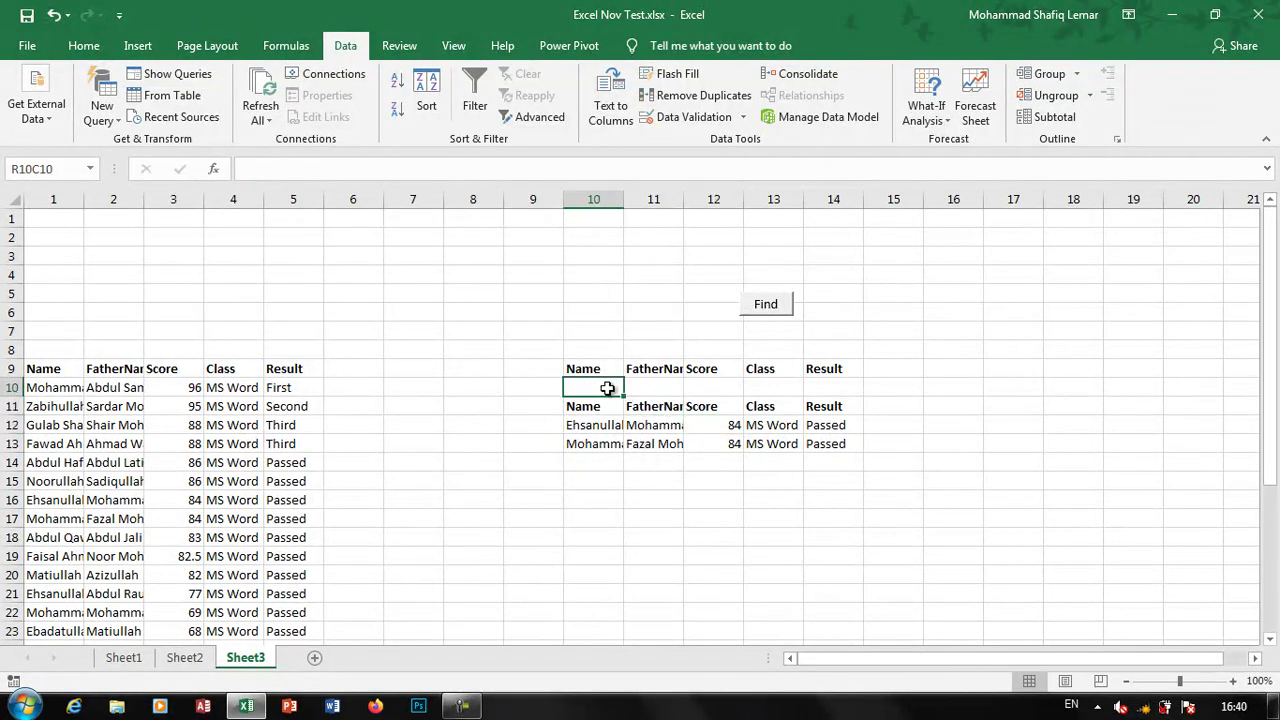
pyautogui.click(778, 307)
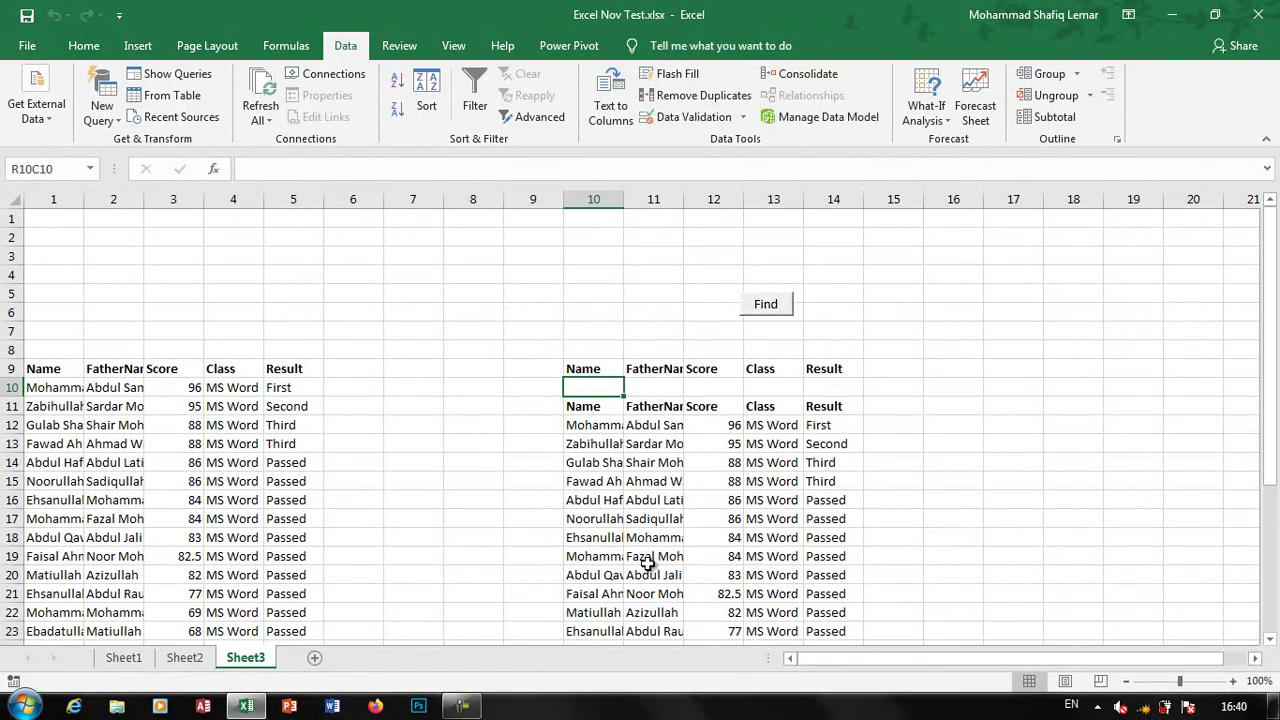
pyautogui.write('Ehsanullah')
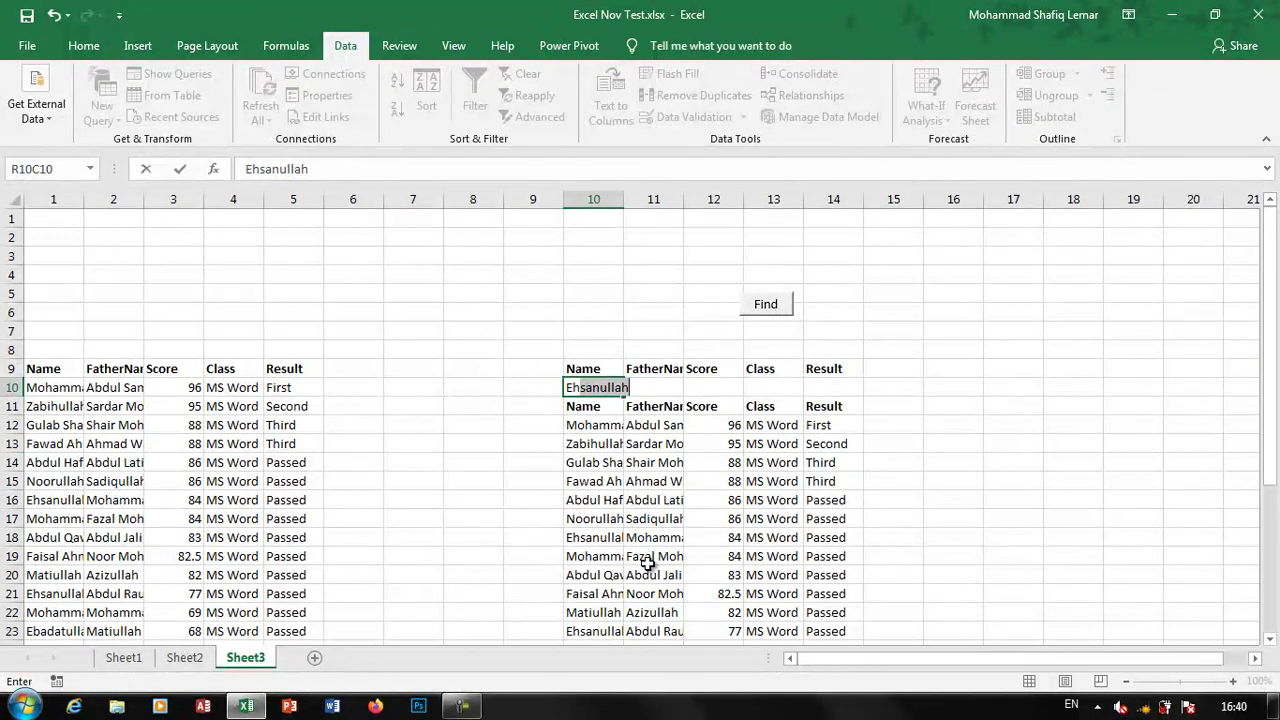
pyautogui.click(766, 308)
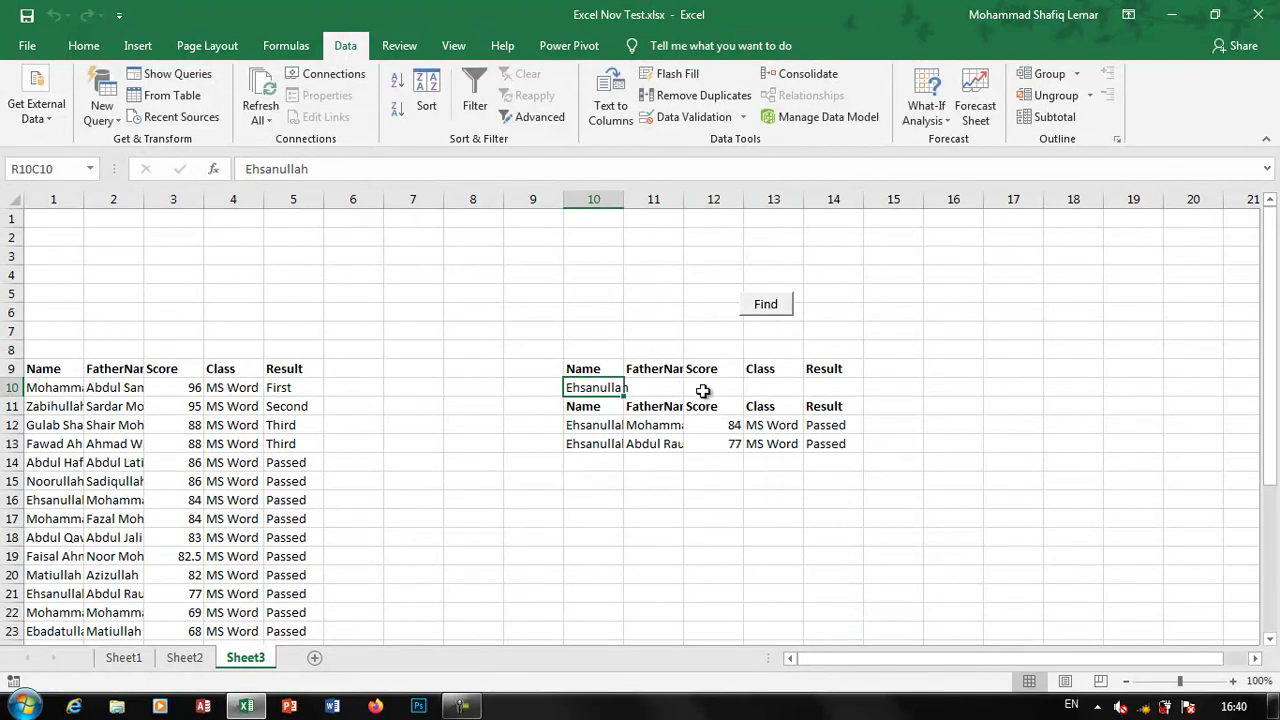
pyautogui.click(724, 392)
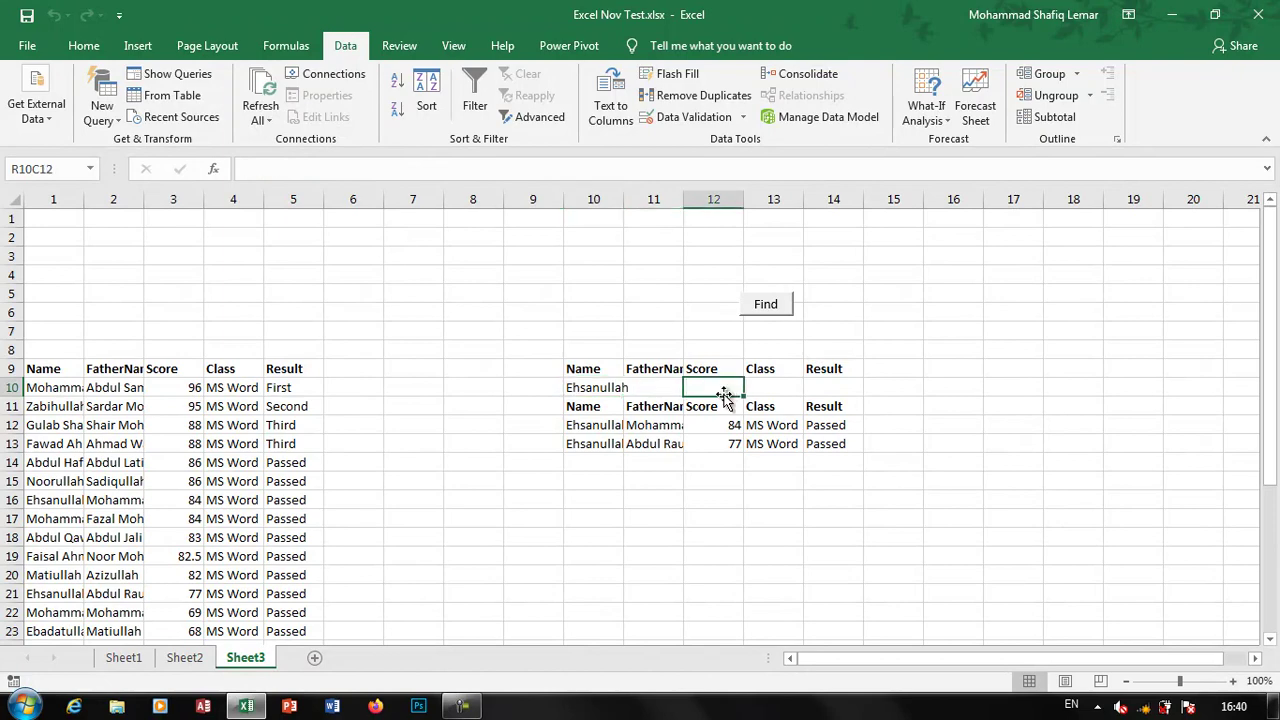
pyautogui.write('77')
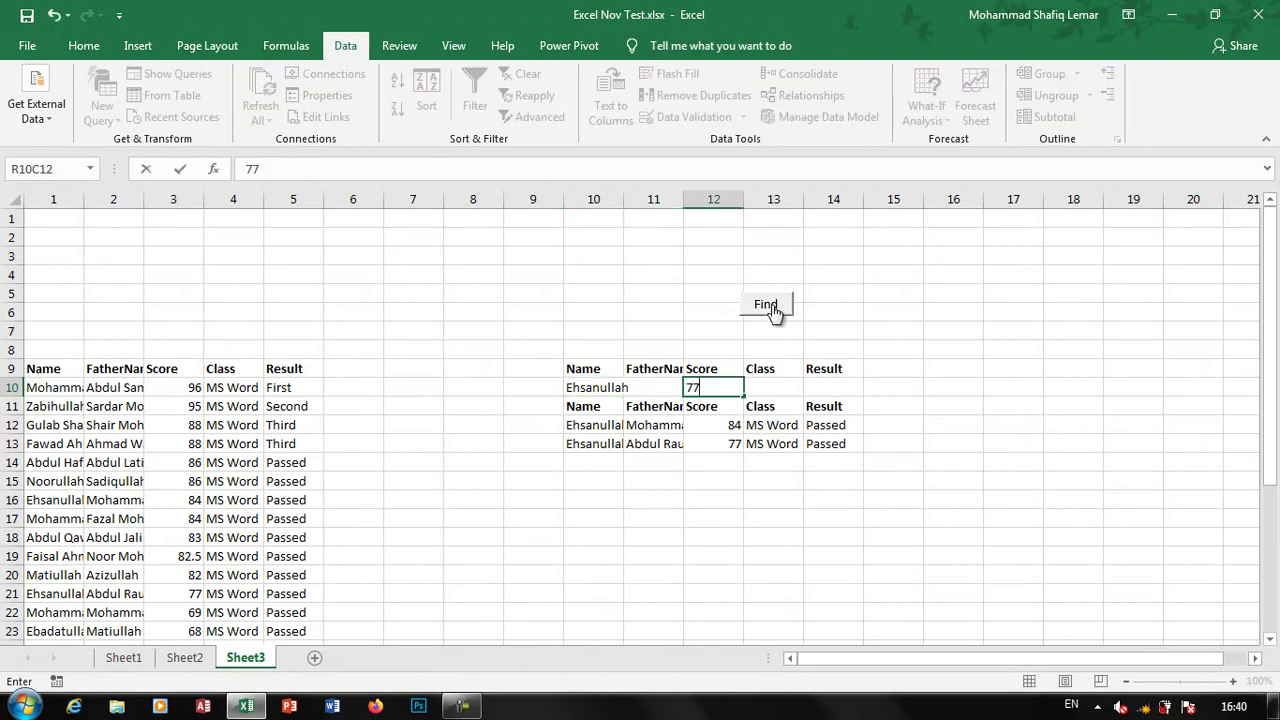
pyautogui.click(768, 306)
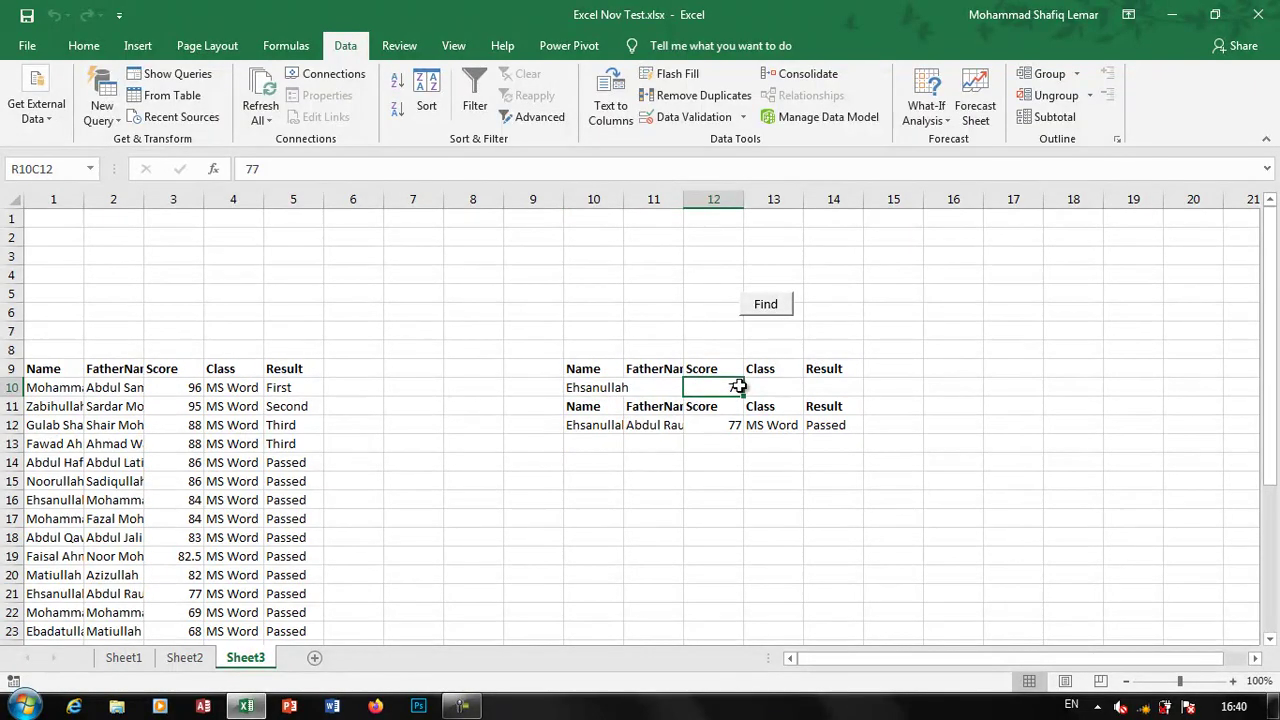
# Clear the name and score criteria and rerun Find to list every student
pyautogui.press('Delete')
pyautogui.press('Left')
pyautogui.press('Left')
pyautogui.press('Delete')
pyautogui.click(762, 305)
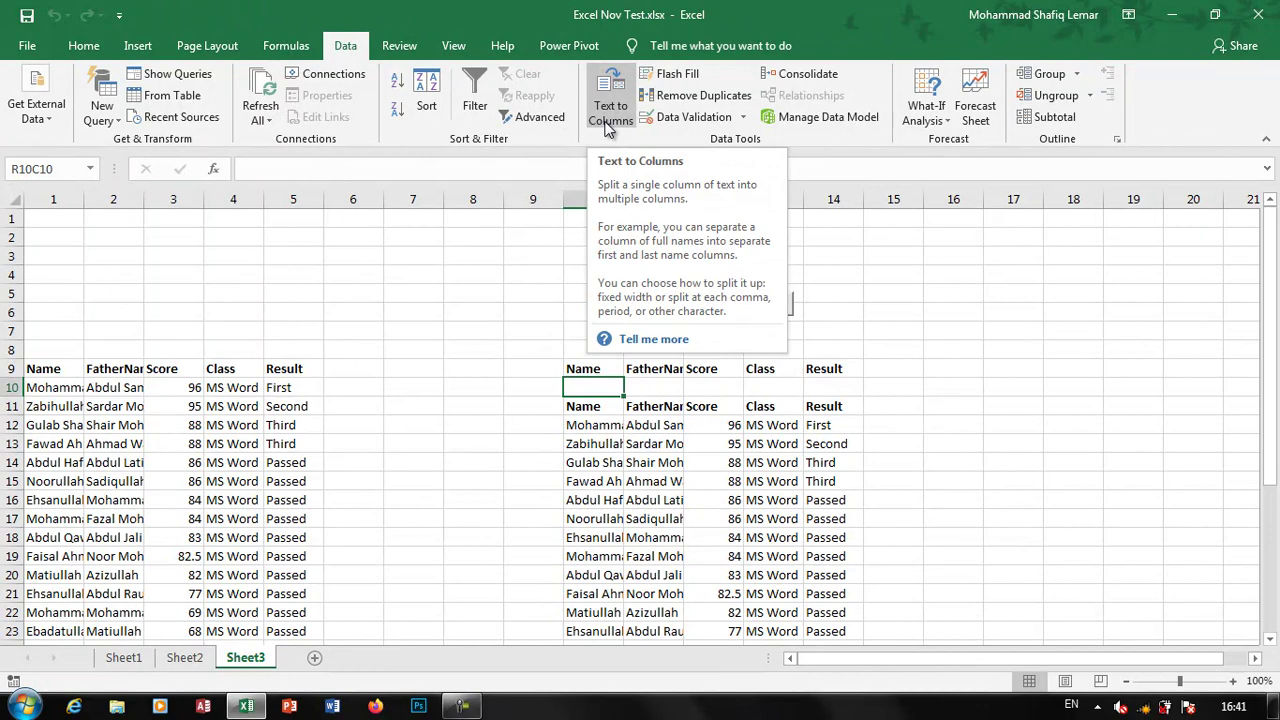
# Add a new Sheet4 and enter the header text in cell R12C8
pyautogui.click(536, 293)
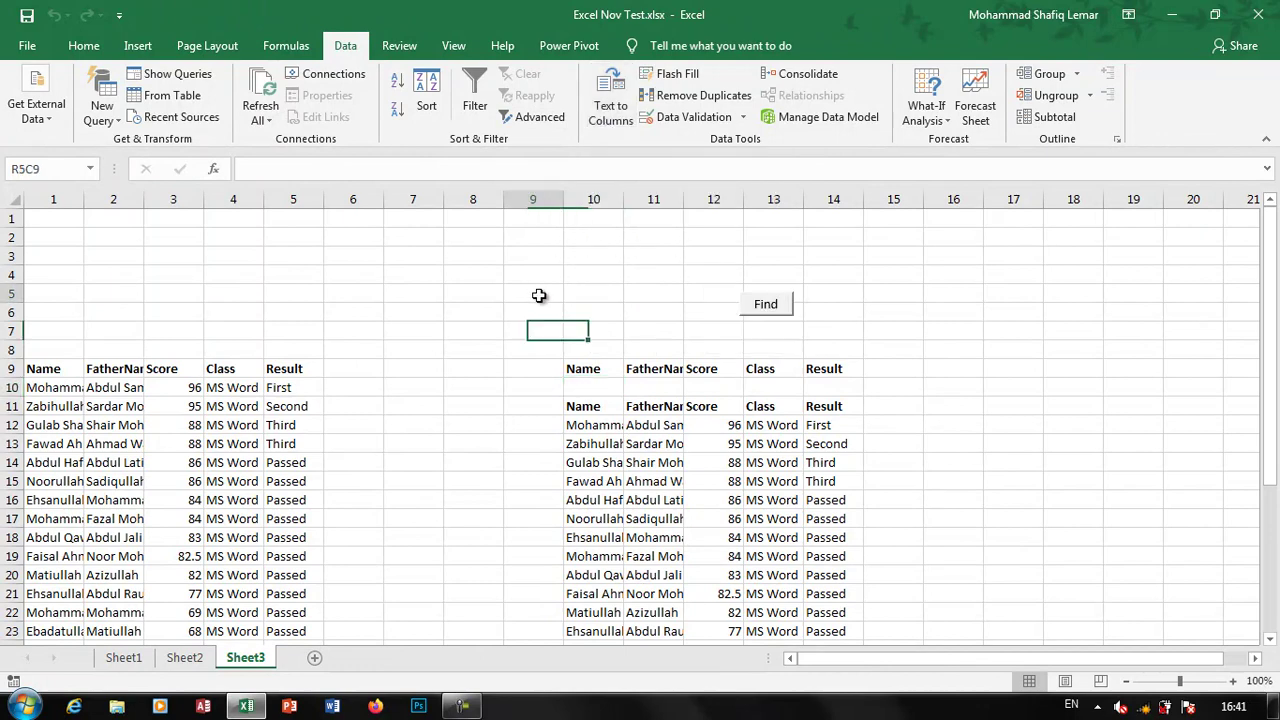
pyautogui.click(944, 420)
pyautogui.click(314, 657)
pyautogui.click(455, 427)
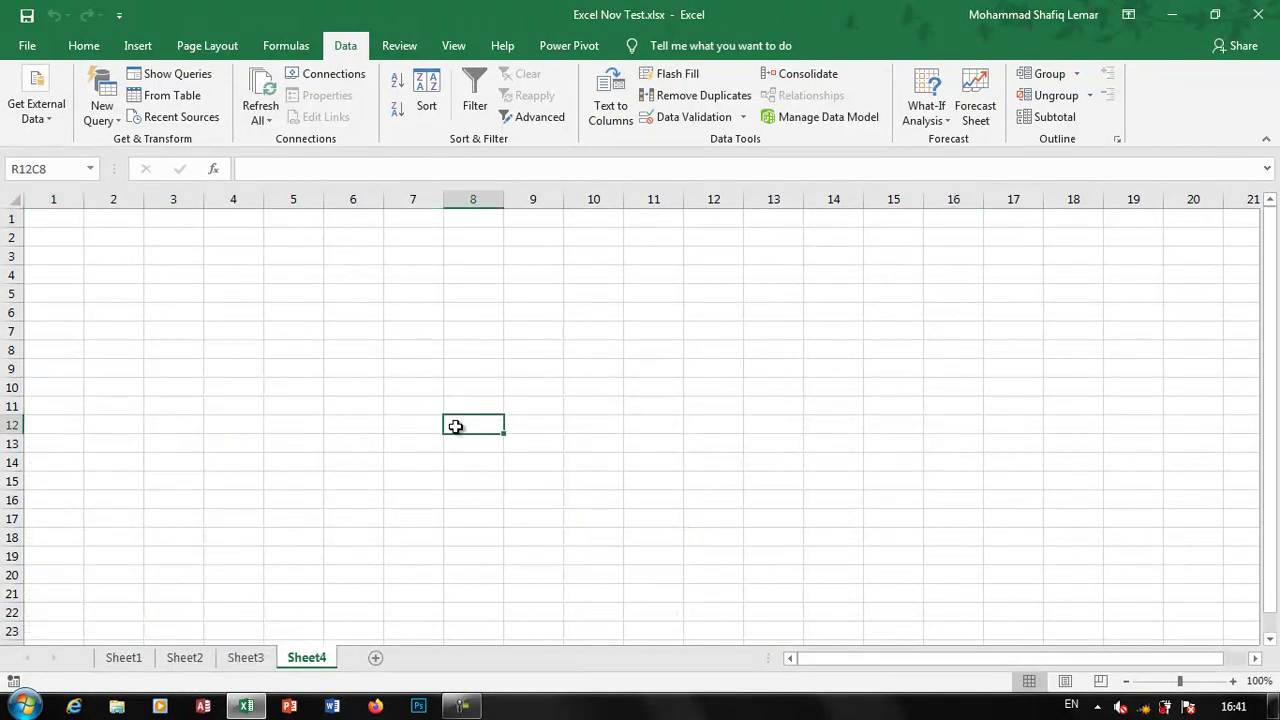
pyautogui.write('Name Fname Class Score Result')
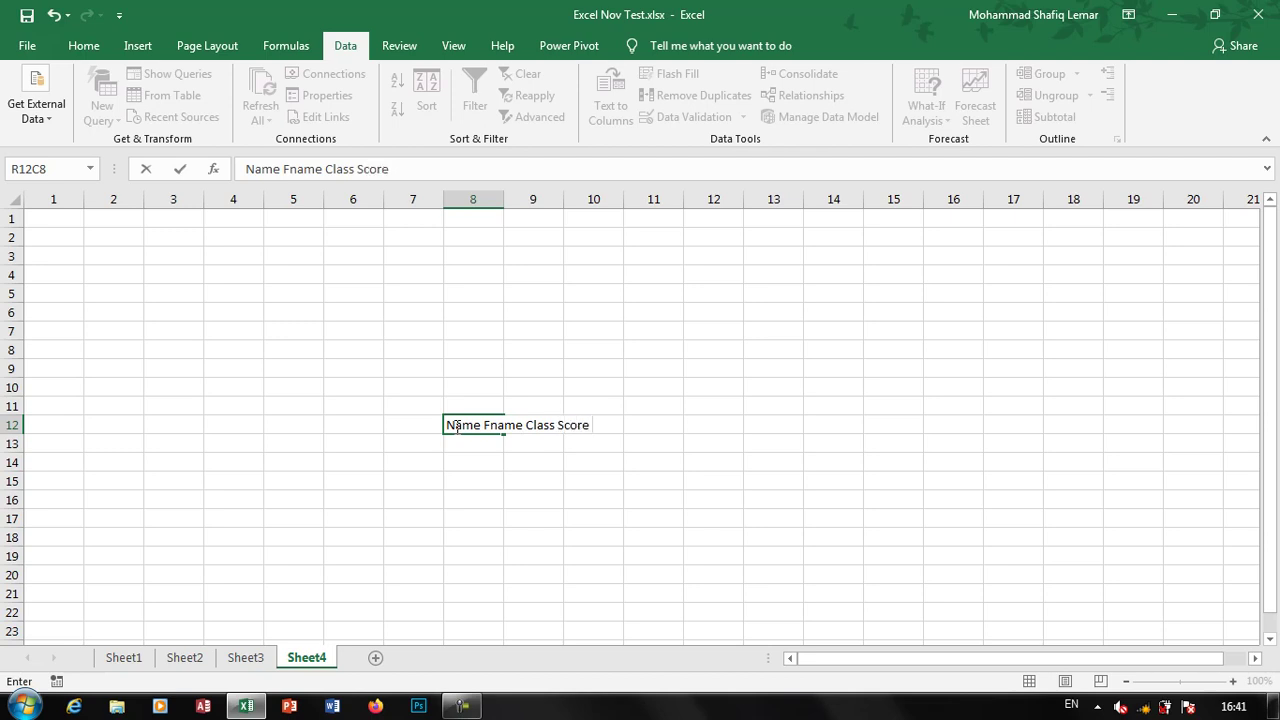
pyautogui.click(546, 488)
pyautogui.click(491, 426)
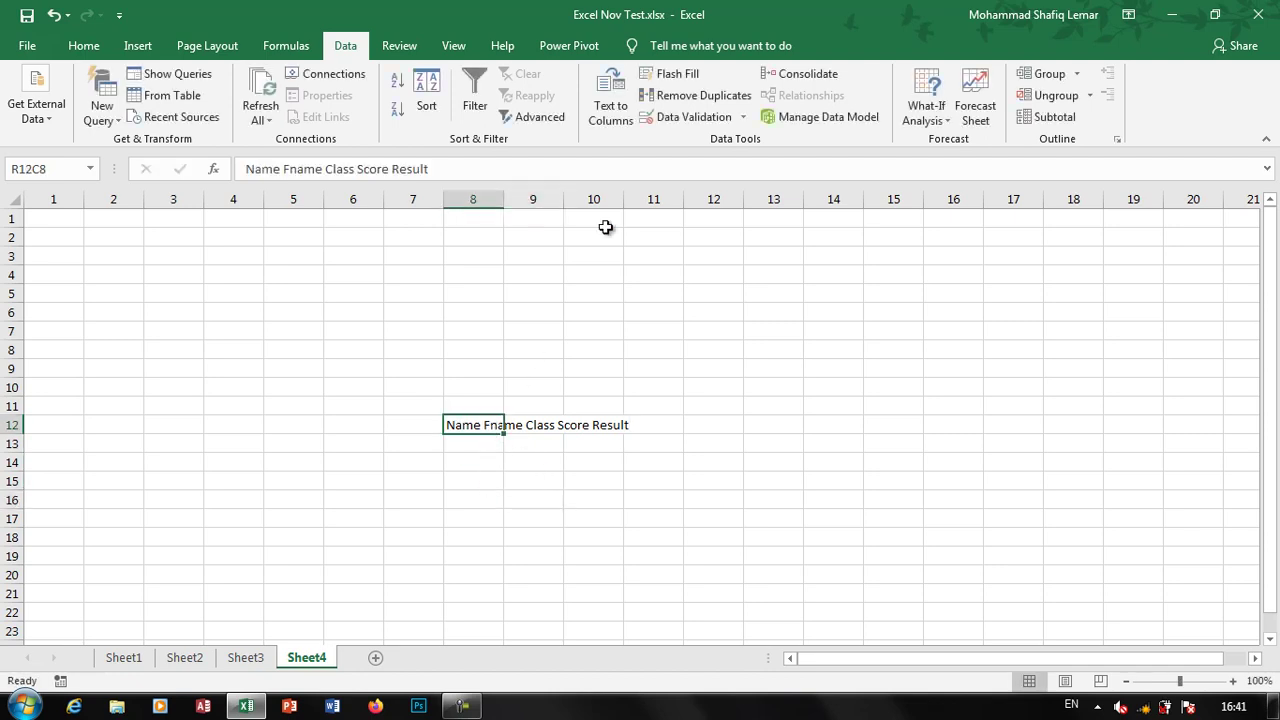
# Split the header text with Text to Columns as Delimited, keeping the Name column General
pyautogui.click(626, 114)
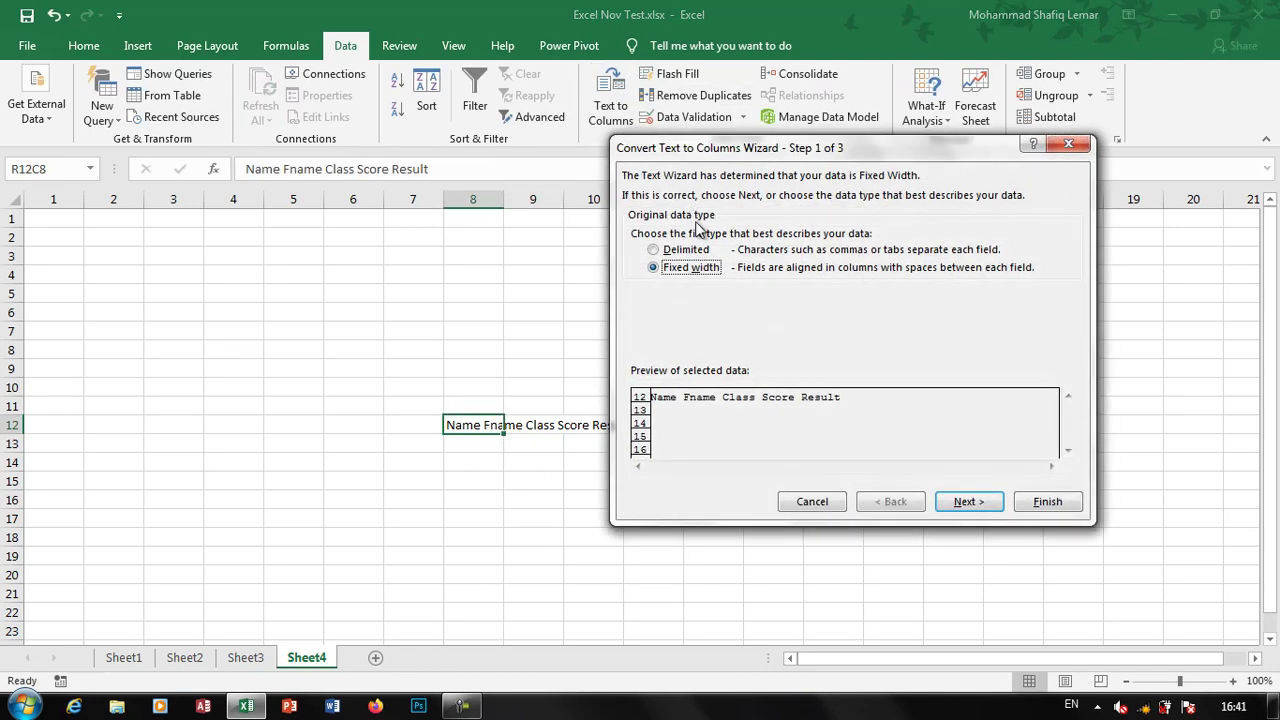
pyautogui.click(703, 254)
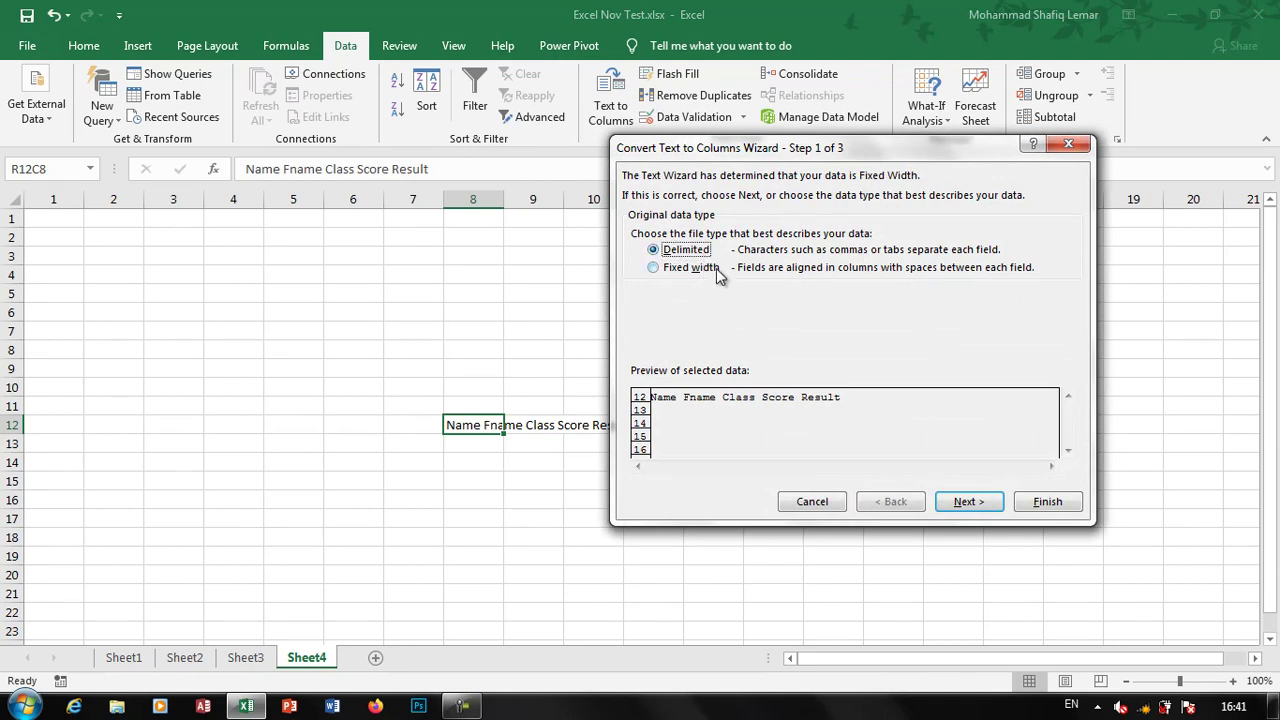
pyautogui.click(968, 502)
pyautogui.click(984, 508)
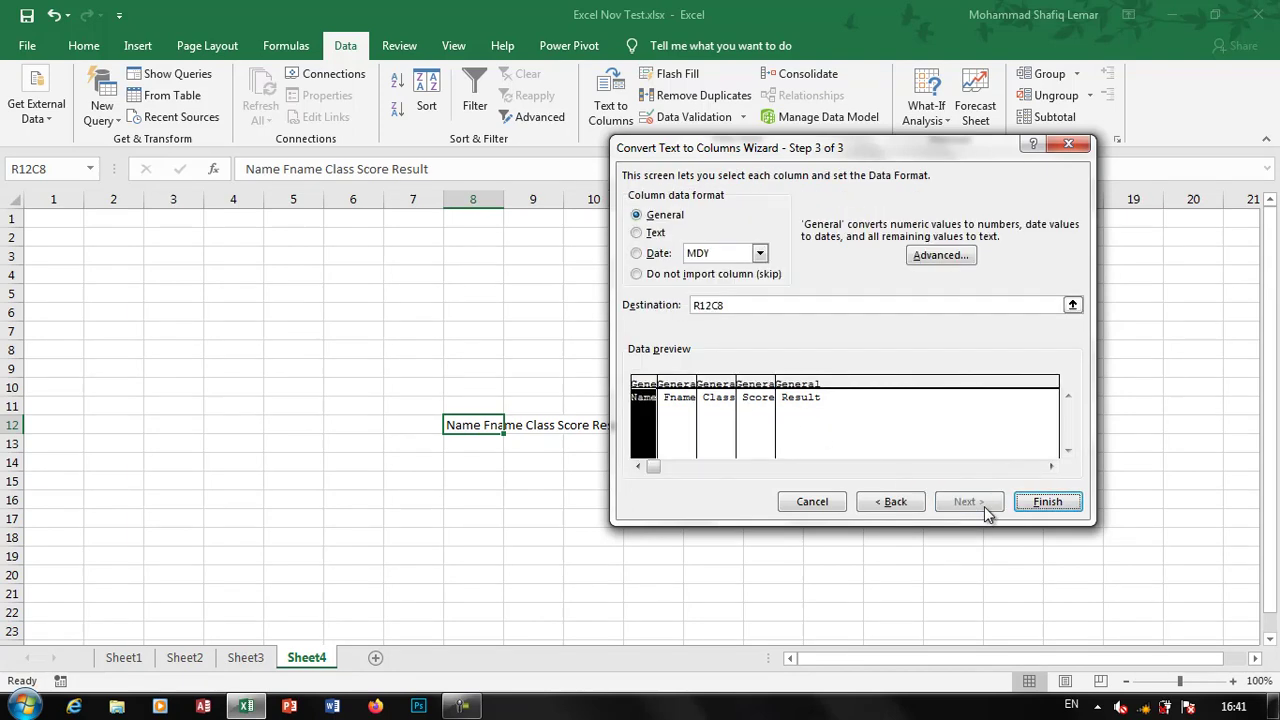
pyautogui.click(670, 426)
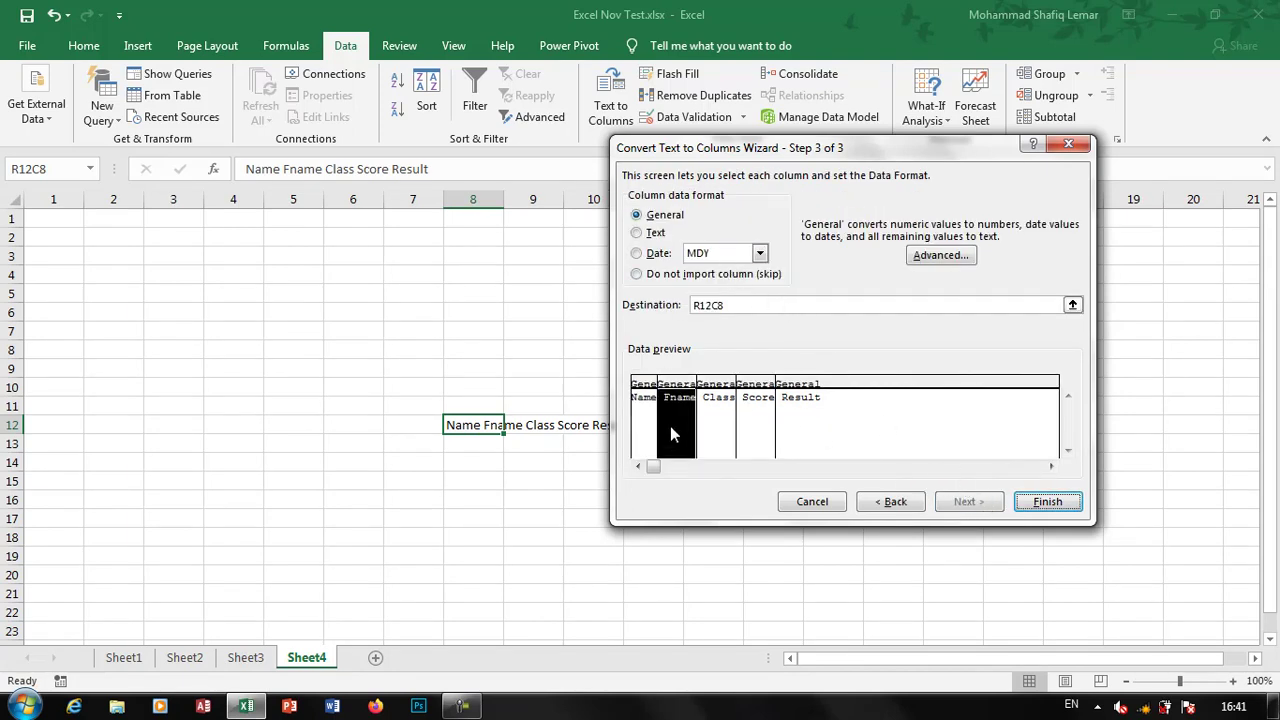
pyautogui.click(744, 400)
pyautogui.click(715, 415)
pyautogui.click(645, 412)
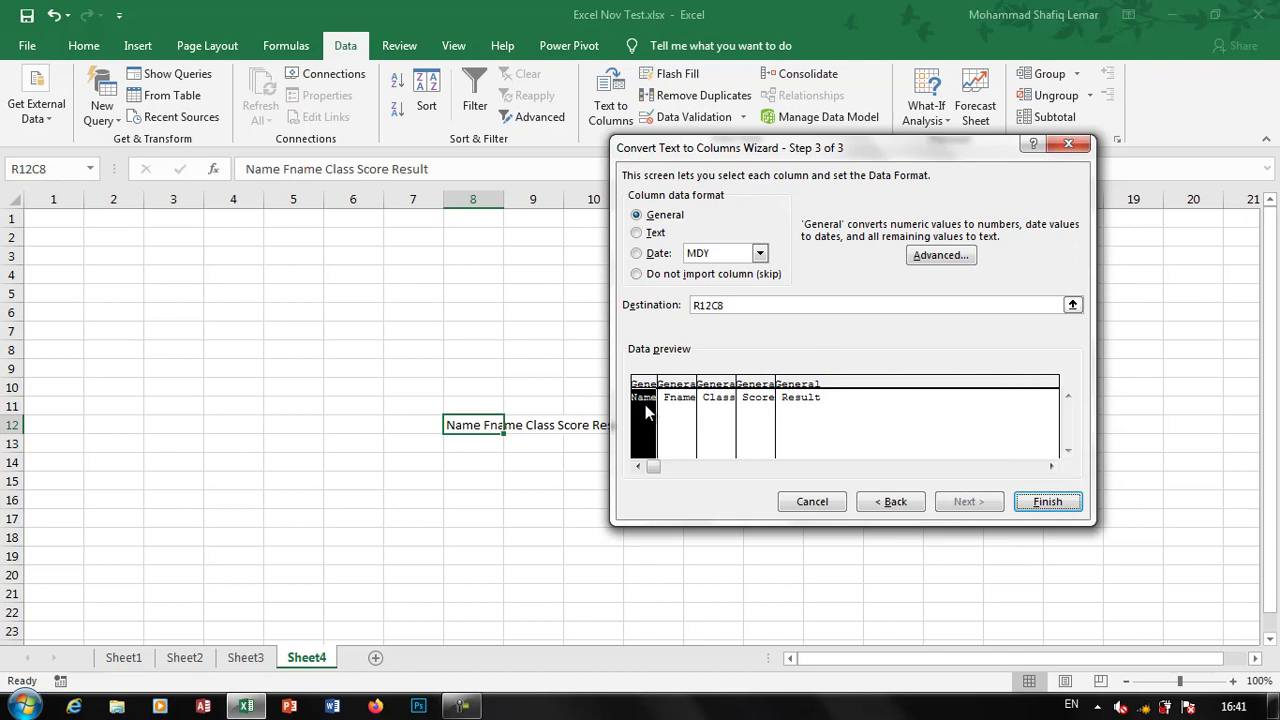
pyautogui.click(665, 275)
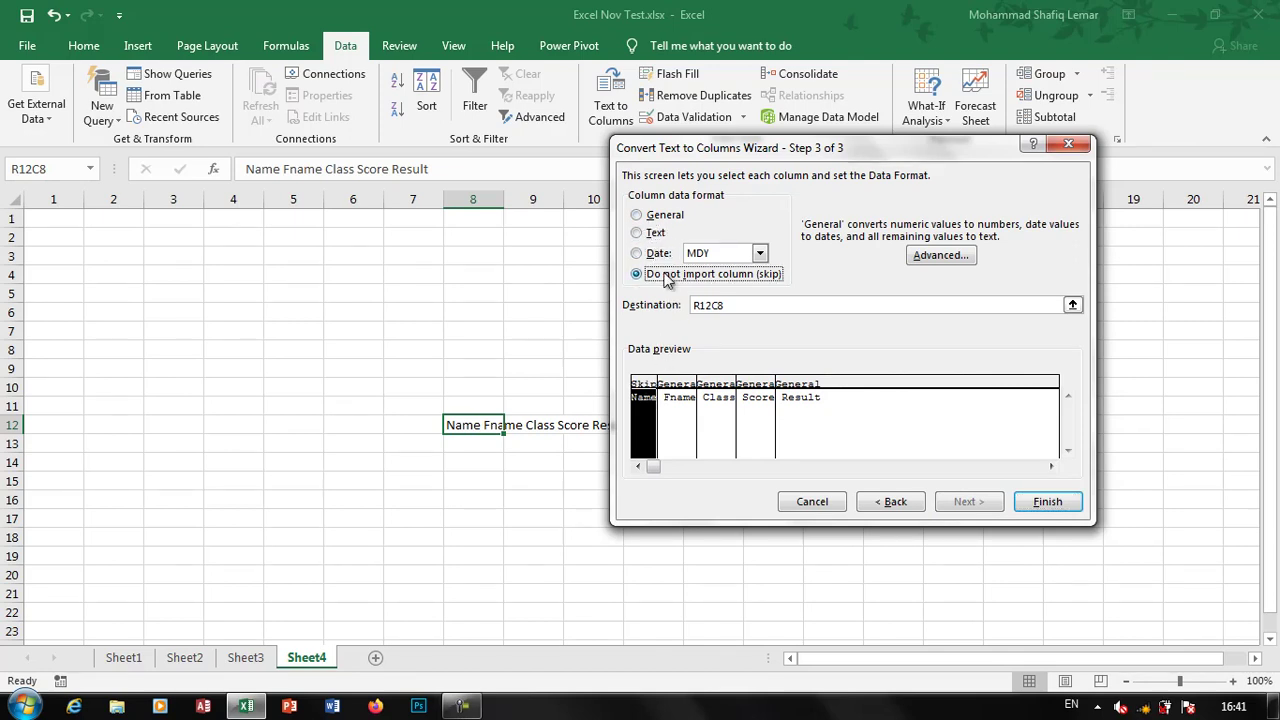
pyautogui.click(664, 216)
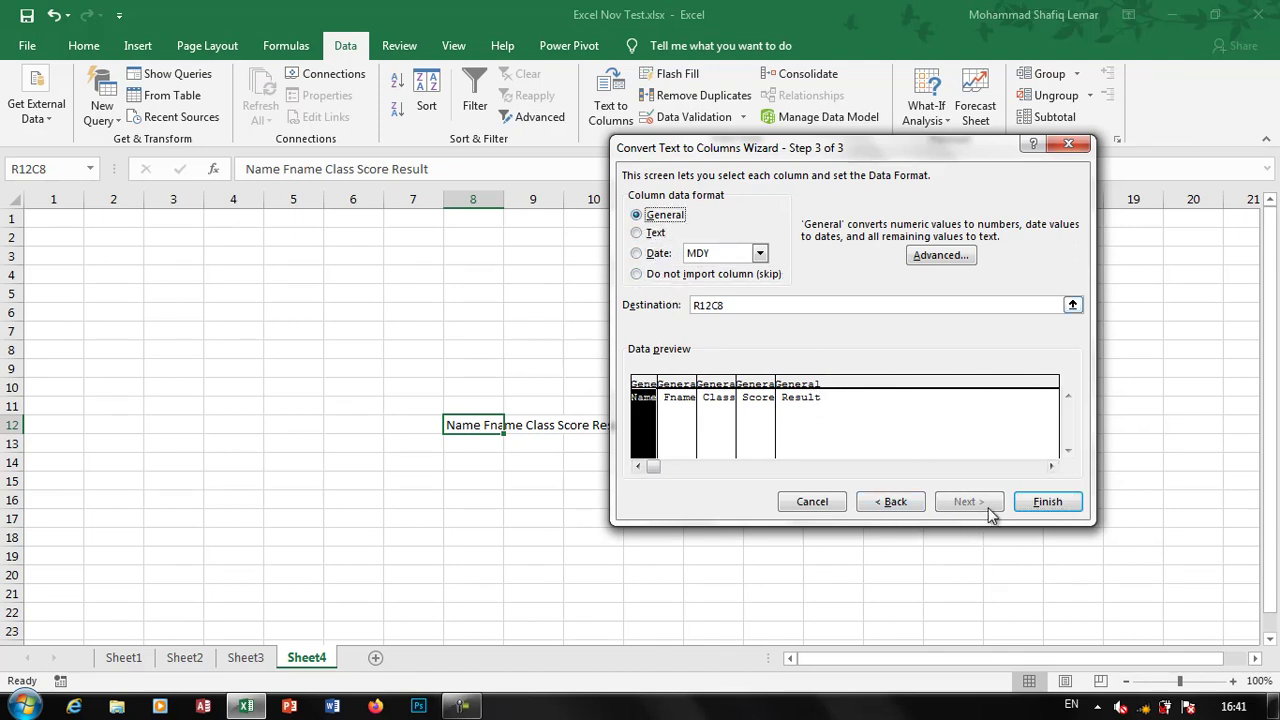
pyautogui.click(1040, 501)
pyautogui.click(815, 500)
# Verify the split headers Name, Fname, Class, Score and Result across row 12
pyautogui.click(476, 431)
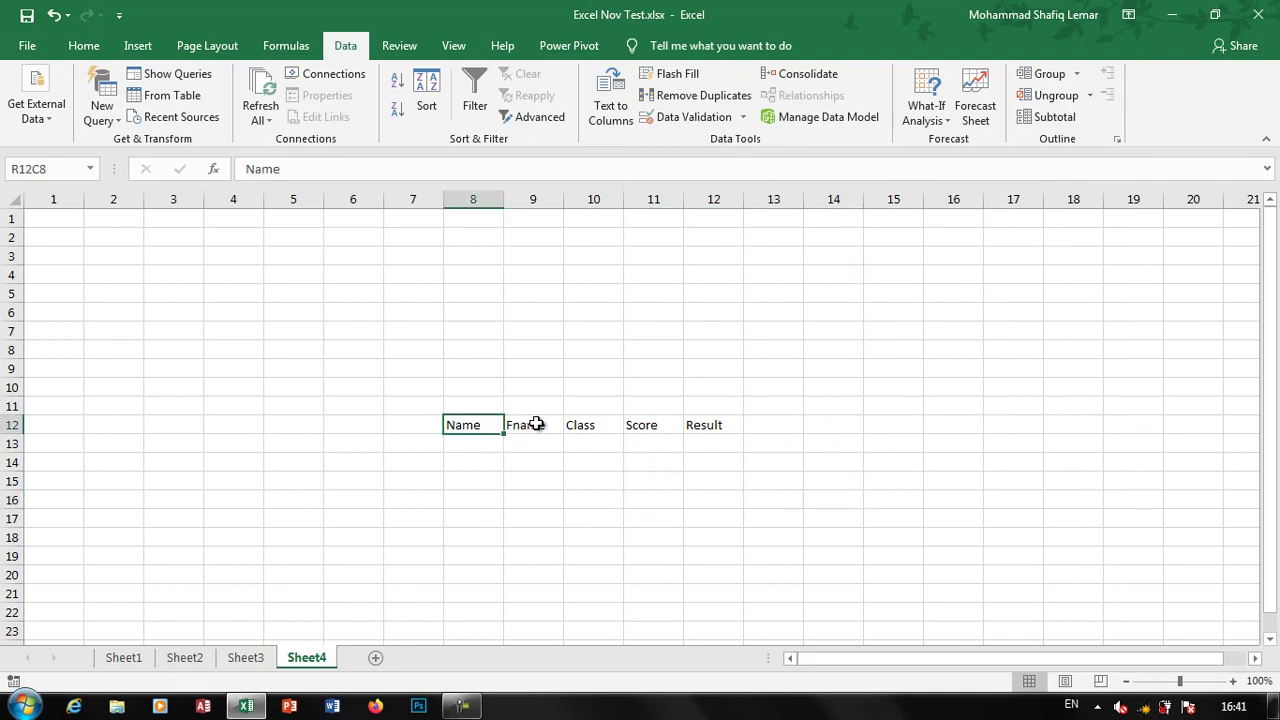
pyautogui.click(532, 425)
pyautogui.click(598, 425)
pyautogui.click(655, 426)
pyautogui.click(706, 427)
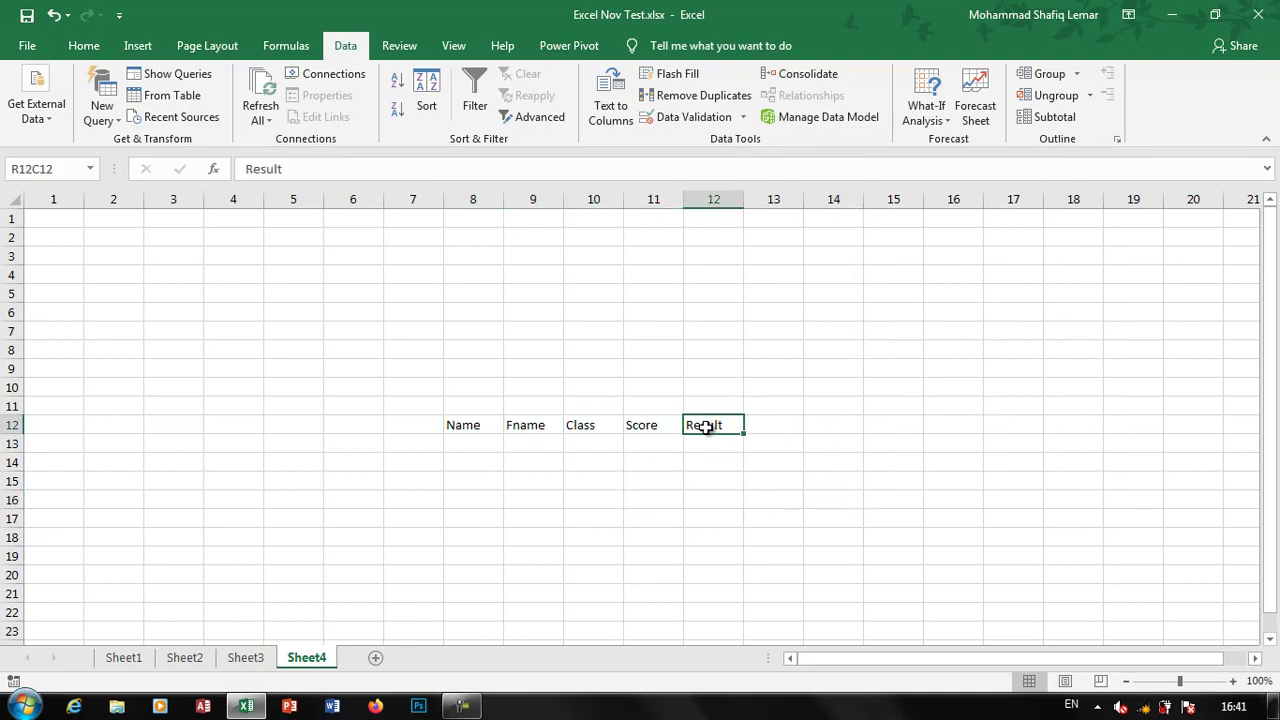
pyautogui.click(644, 308)
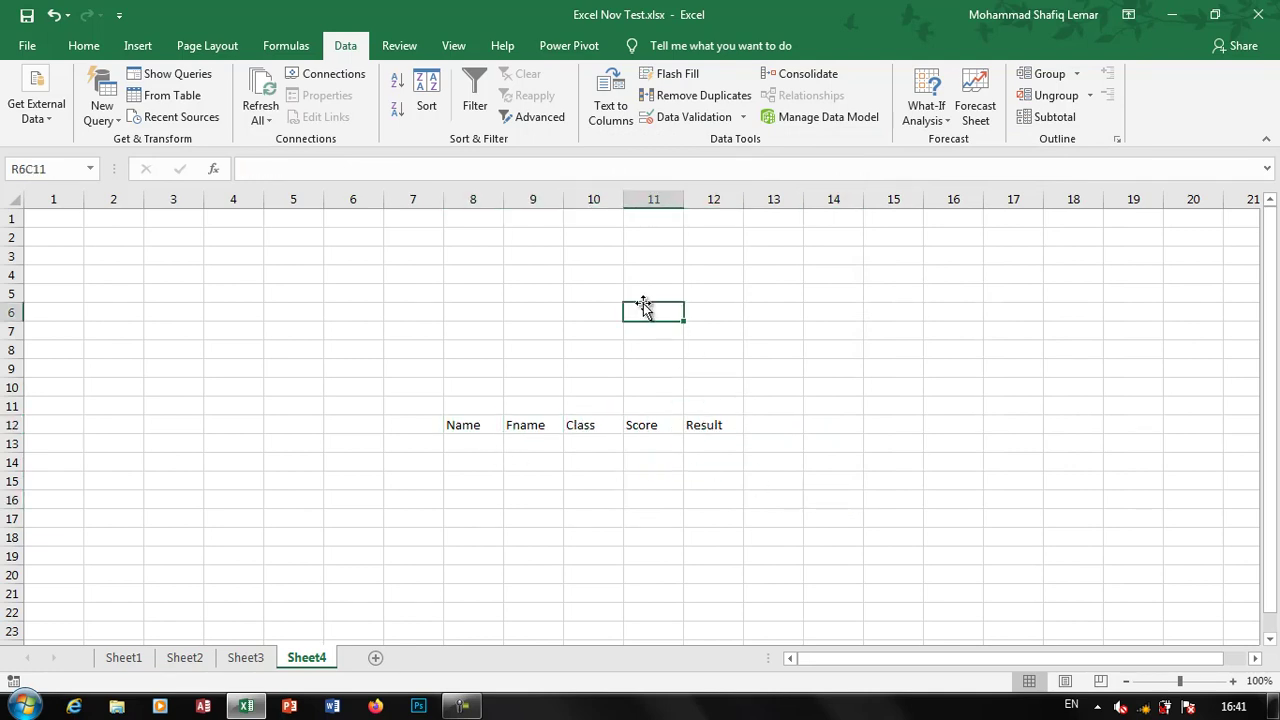
# Enter Name,Fname,Class as a single entry in cell R6C11
pyautogui.write('NAme,Fname,Class')
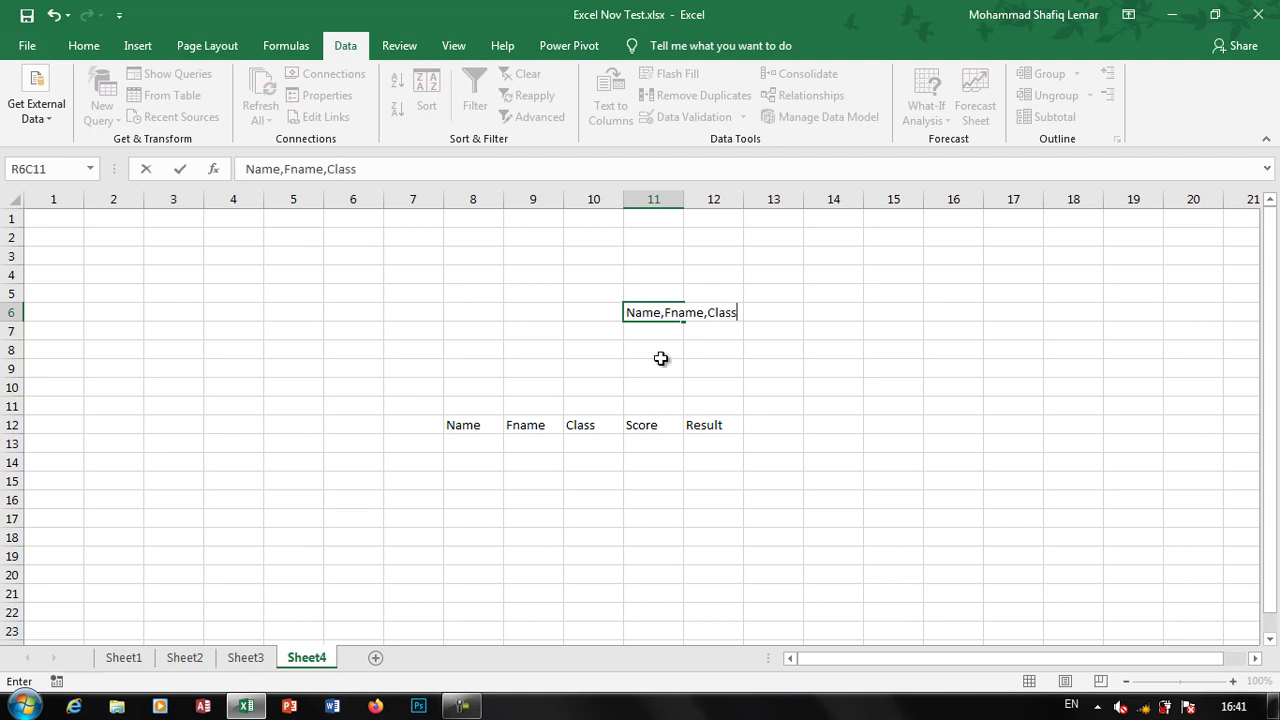
pyautogui.click(661, 362)
pyautogui.click(648, 305)
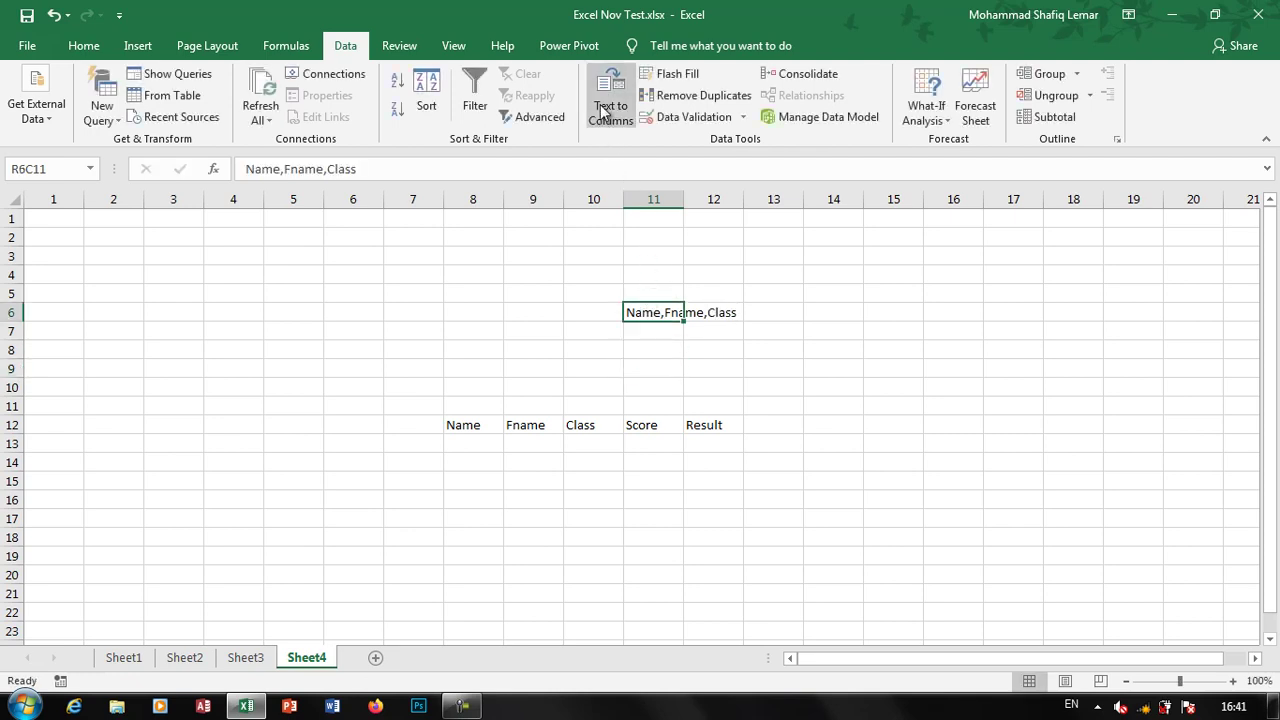
# Split that entry at commas into Name, Fname and Class using Text to Columns
pyautogui.click(610, 100)
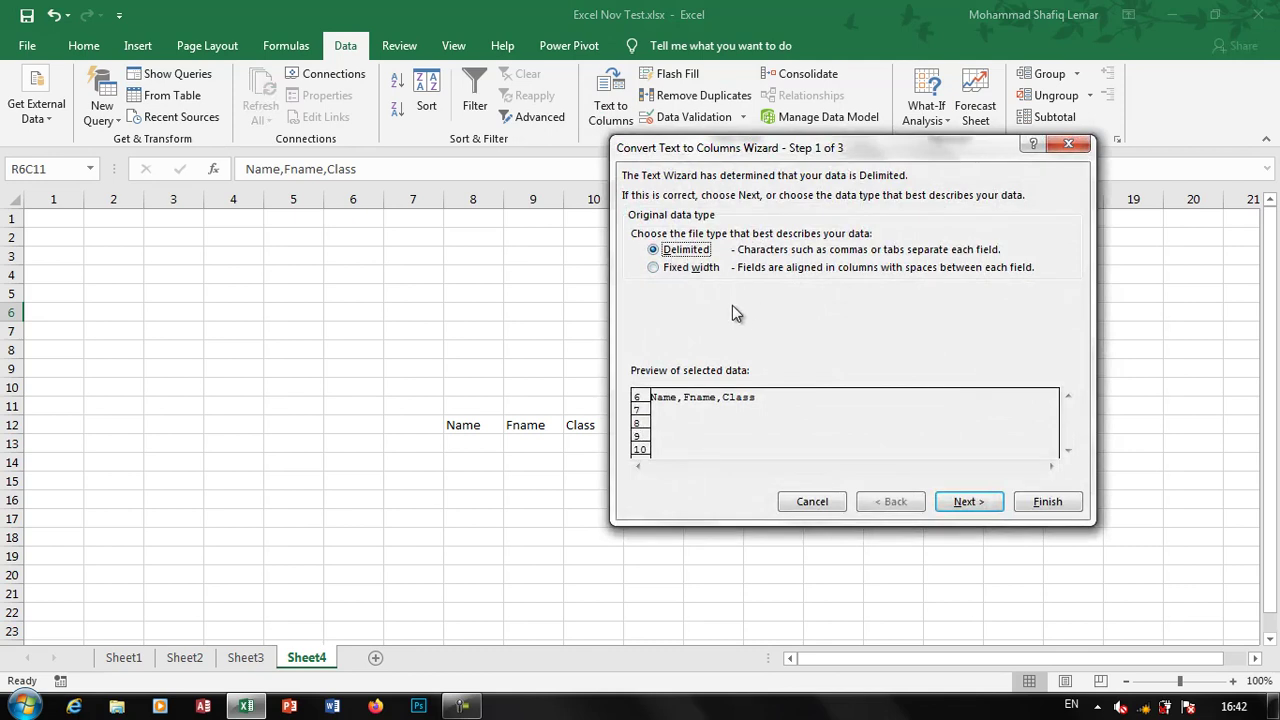
pyautogui.click(958, 502)
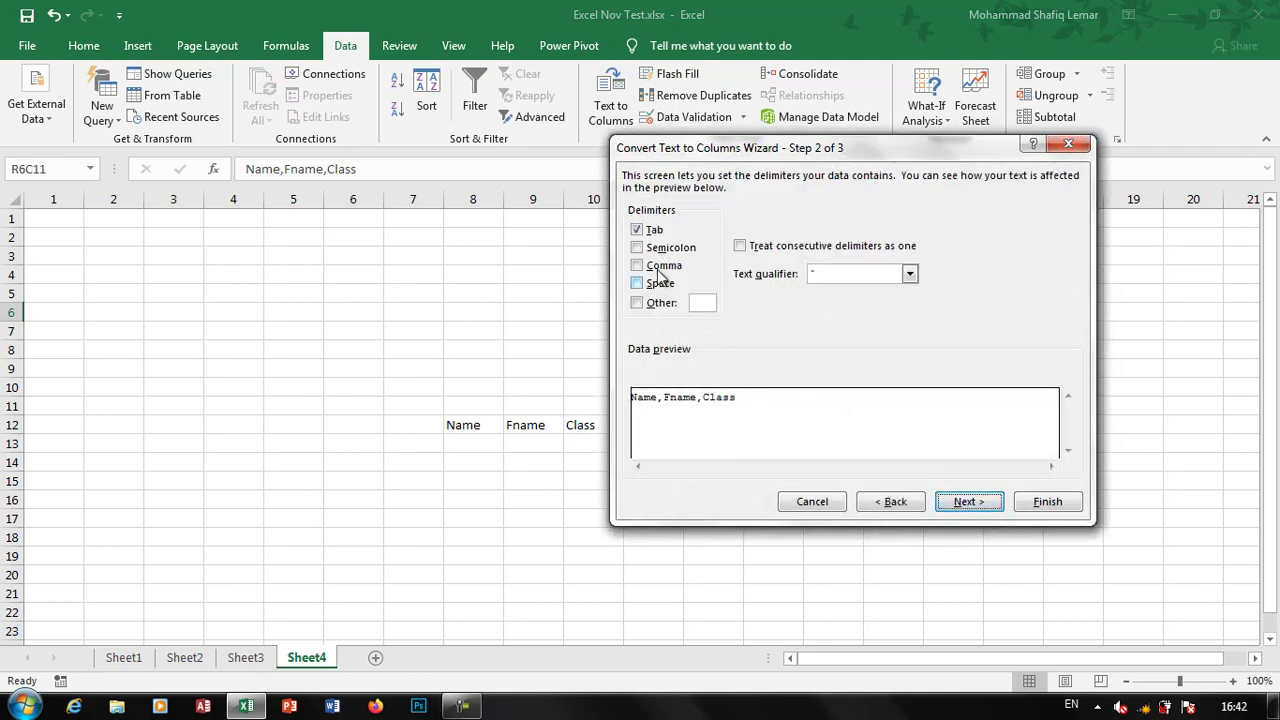
pyautogui.click(637, 231)
pyautogui.click(638, 266)
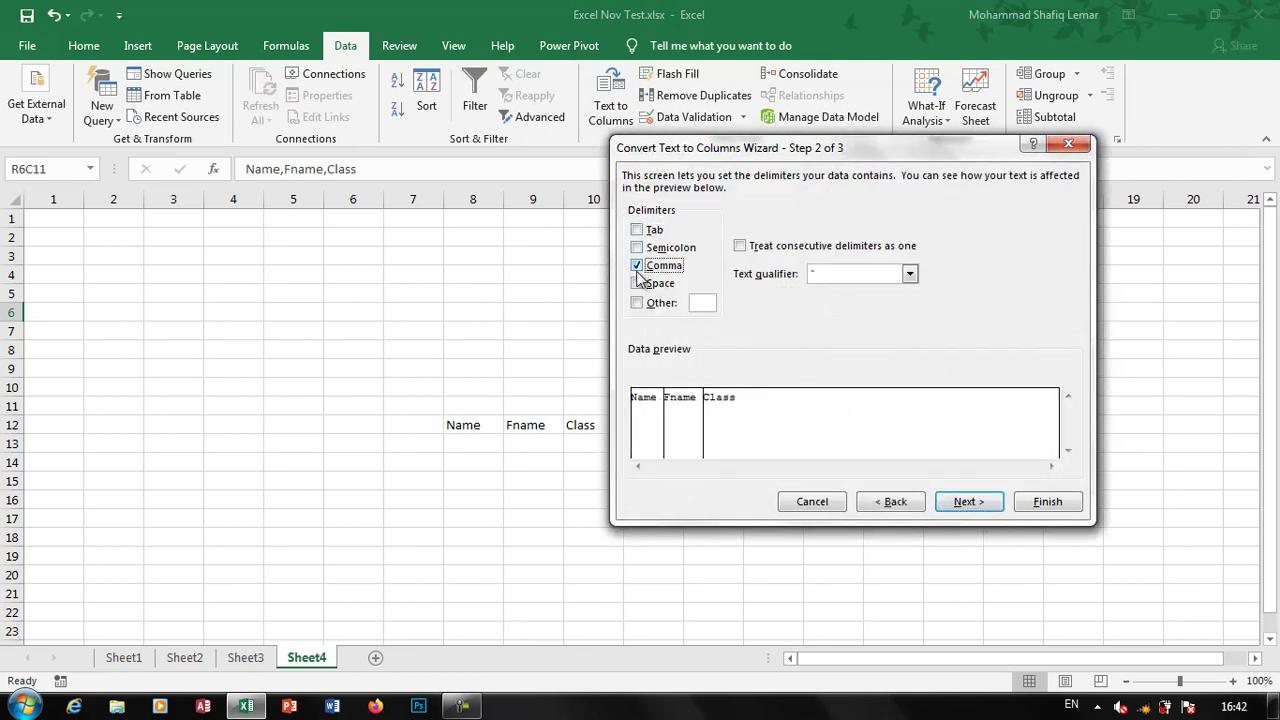
pyautogui.click(962, 502)
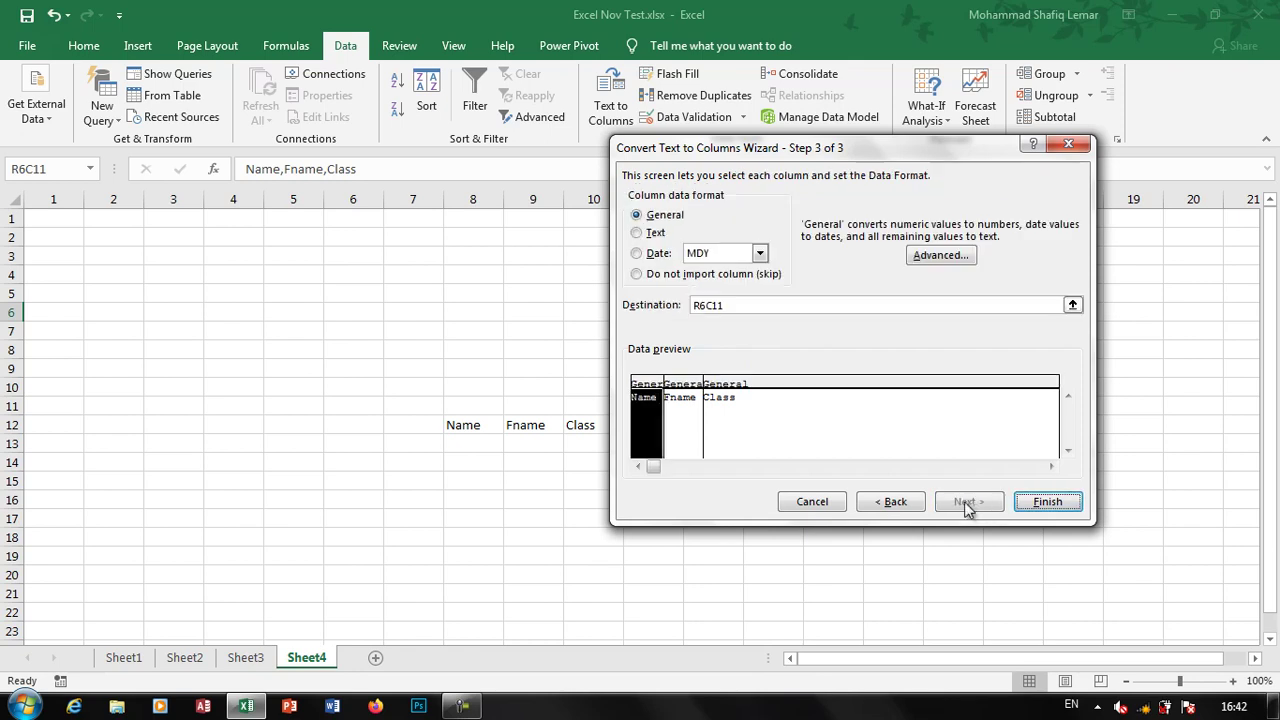
pyautogui.click(1046, 501)
pyautogui.click(702, 440)
pyautogui.click(652, 310)
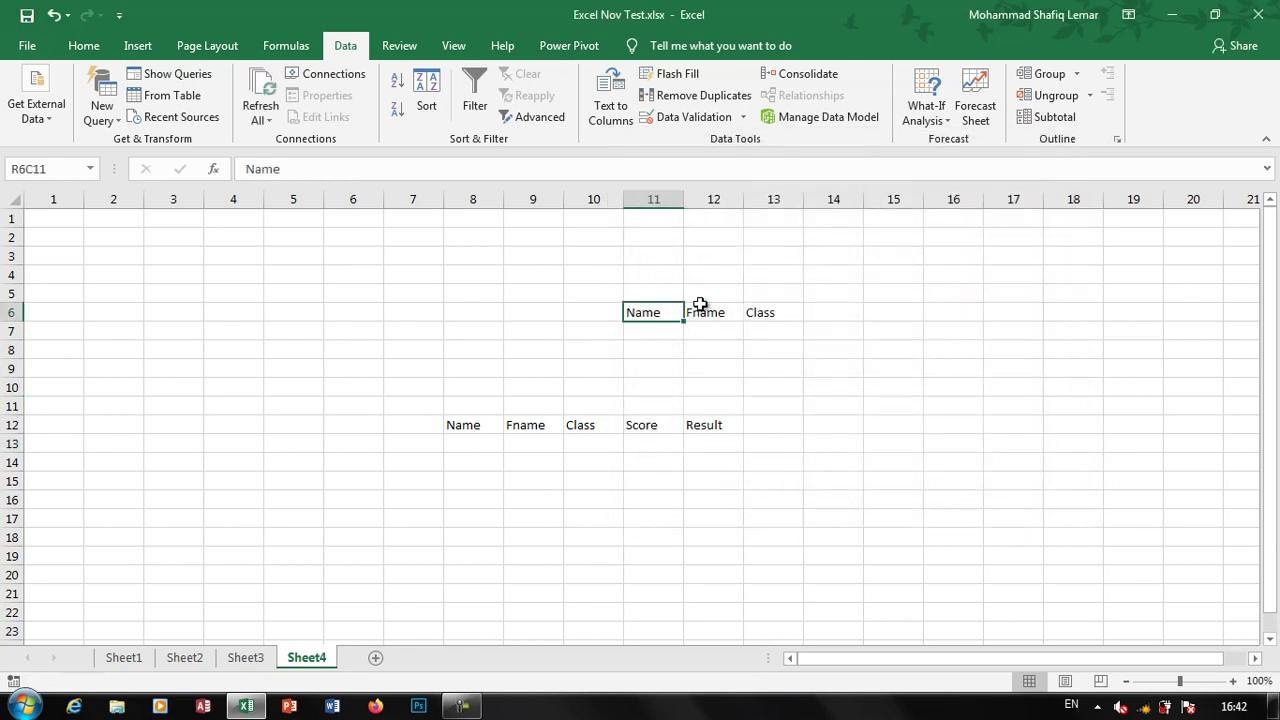
pyautogui.click(711, 311)
pyautogui.click(766, 312)
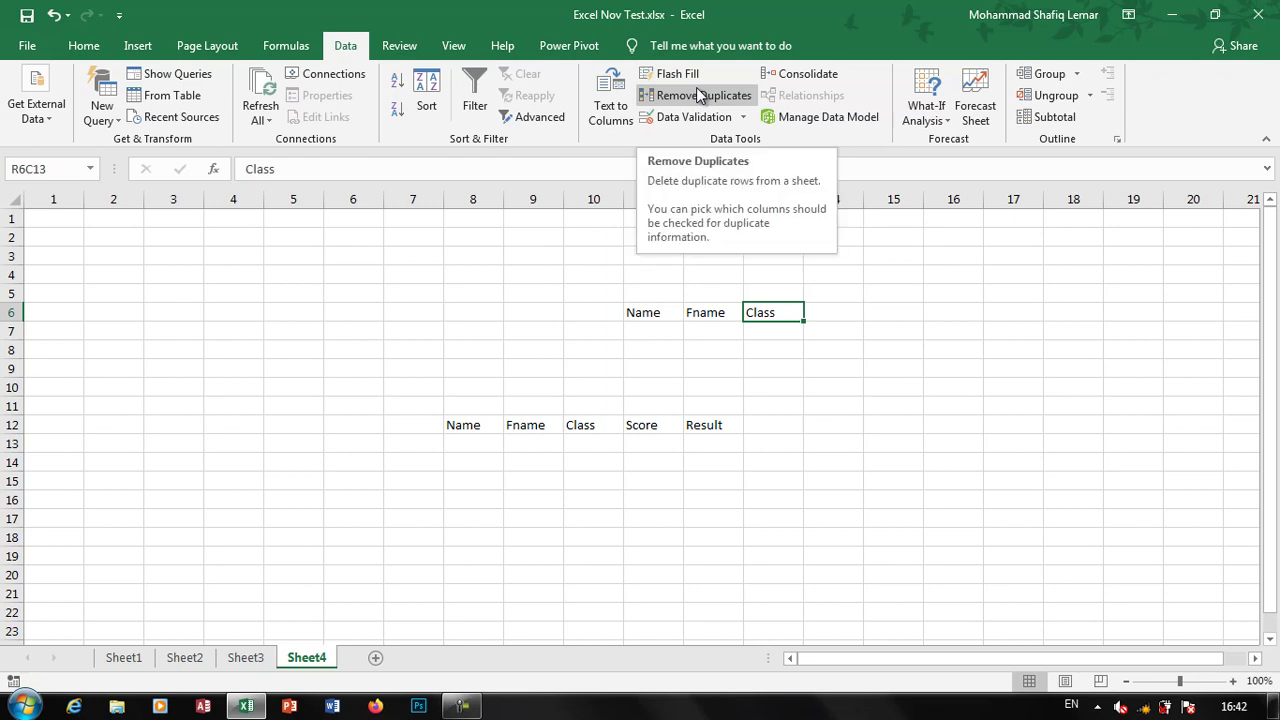
# Return to Sheet3 and select a cell inside the student table
pyautogui.click(245, 657)
pyautogui.click(577, 508)
pyautogui.click(113, 428)
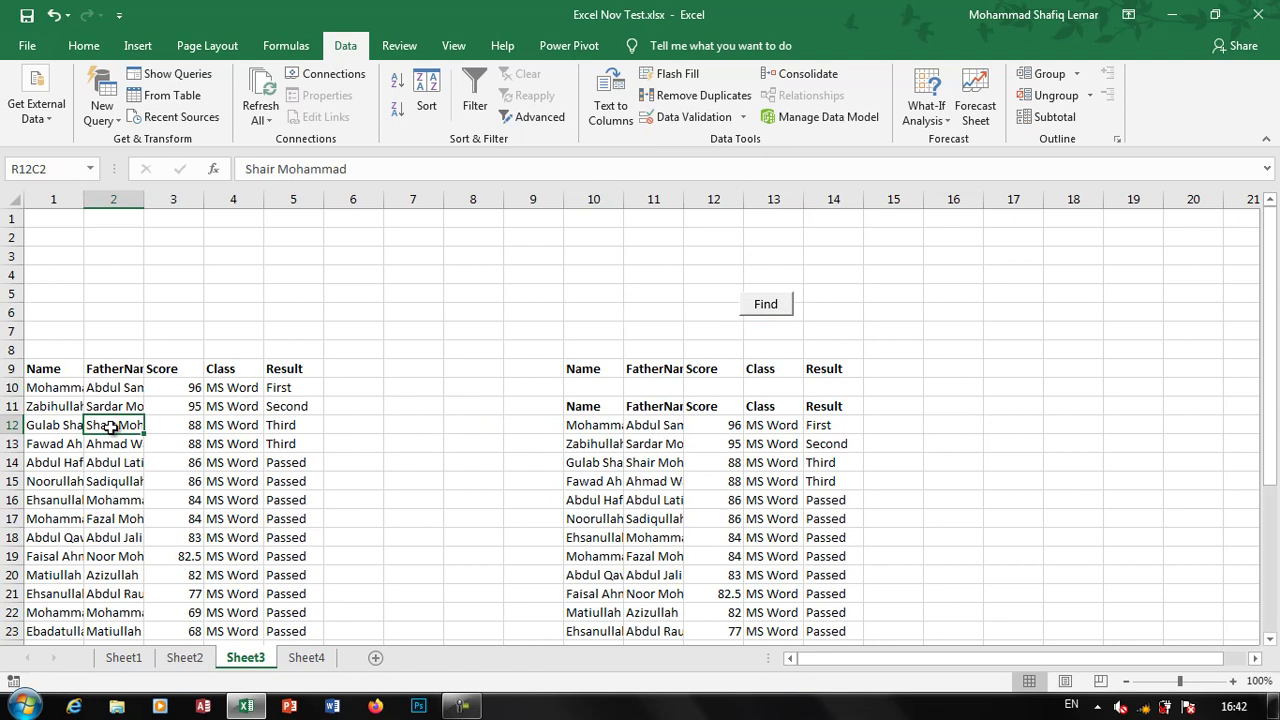
pyautogui.click(46, 427)
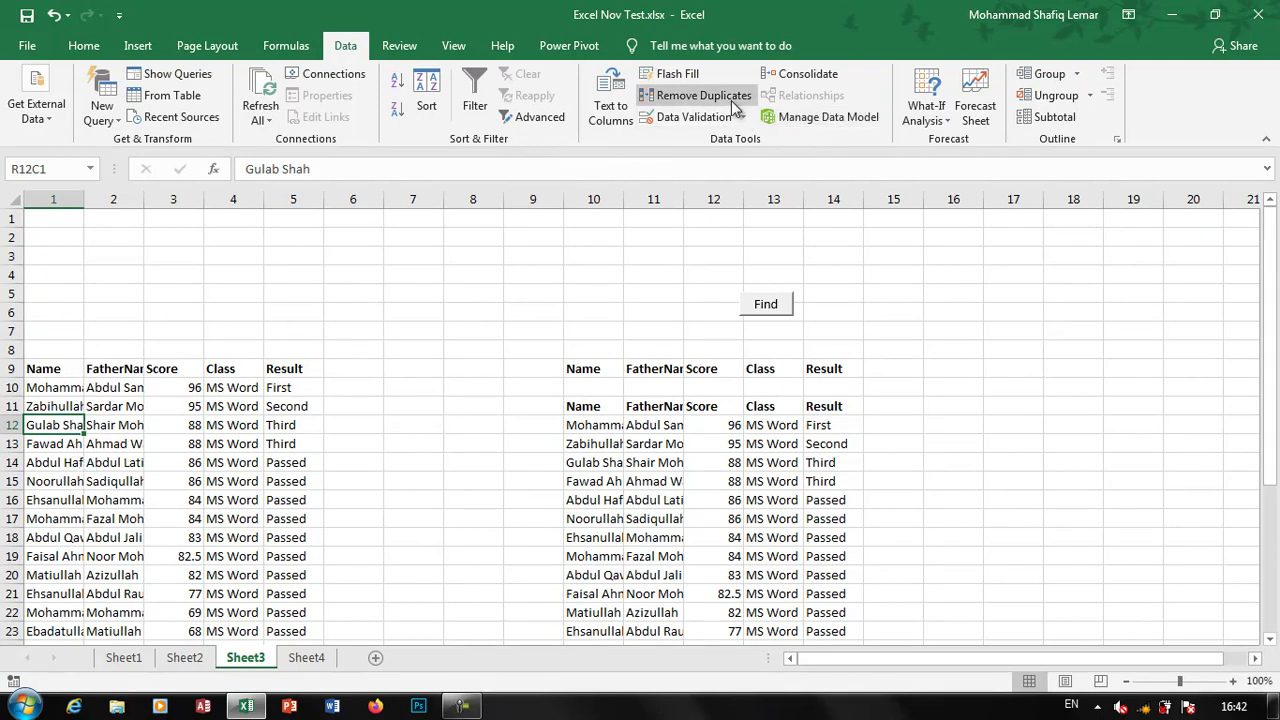
# Remove duplicates on the Name column only, deleting 6 rows and leaving 18 records
pyautogui.click(697, 95)
pyautogui.click(668, 336)
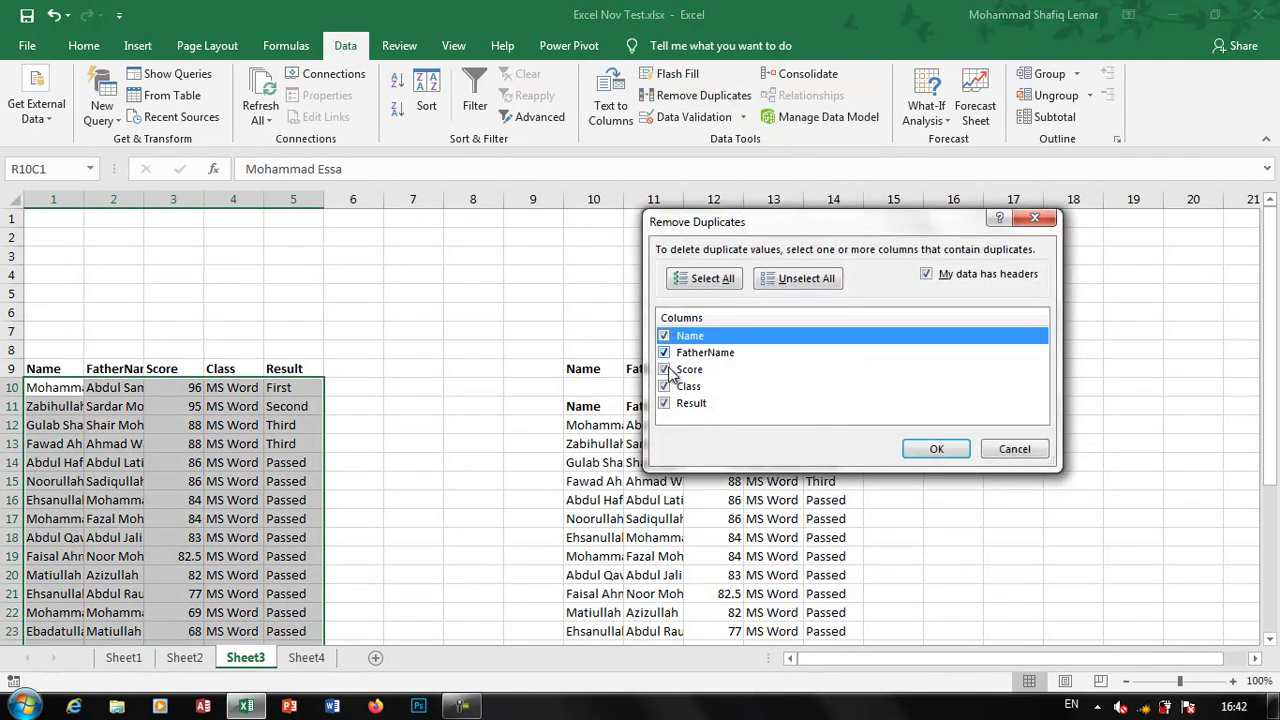
pyautogui.click(785, 289)
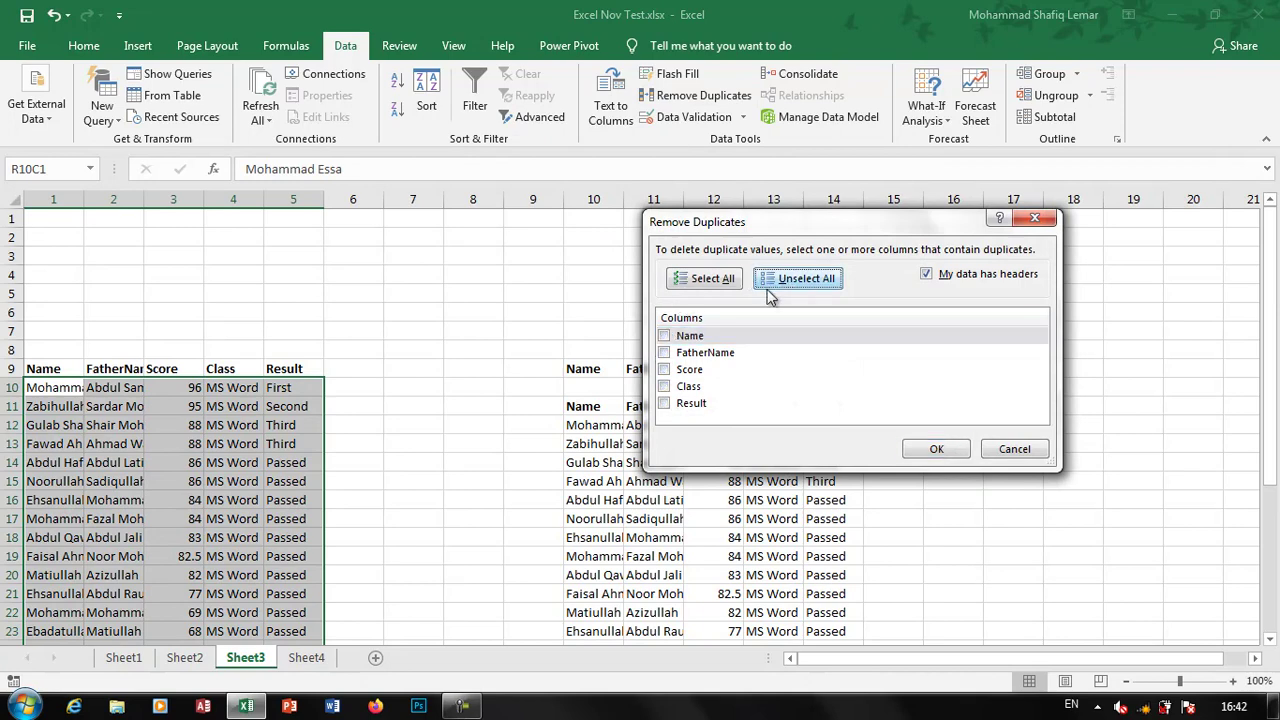
pyautogui.click(664, 336)
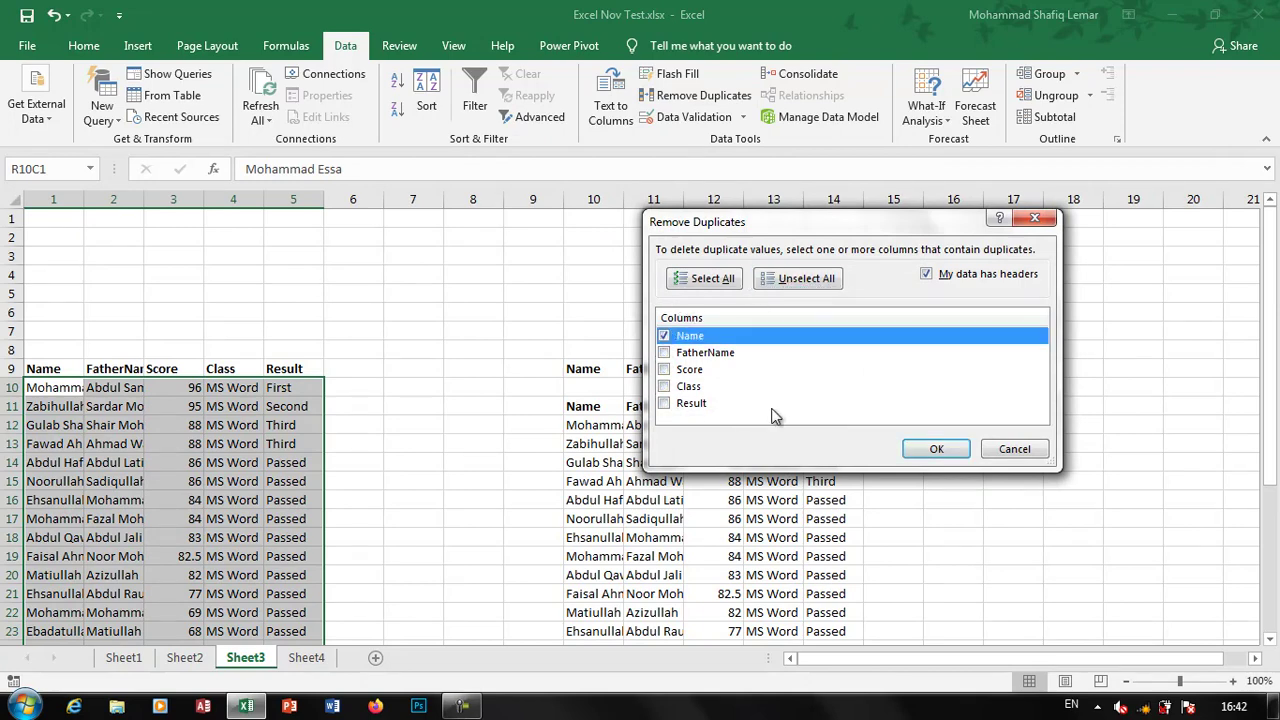
pyautogui.click(934, 449)
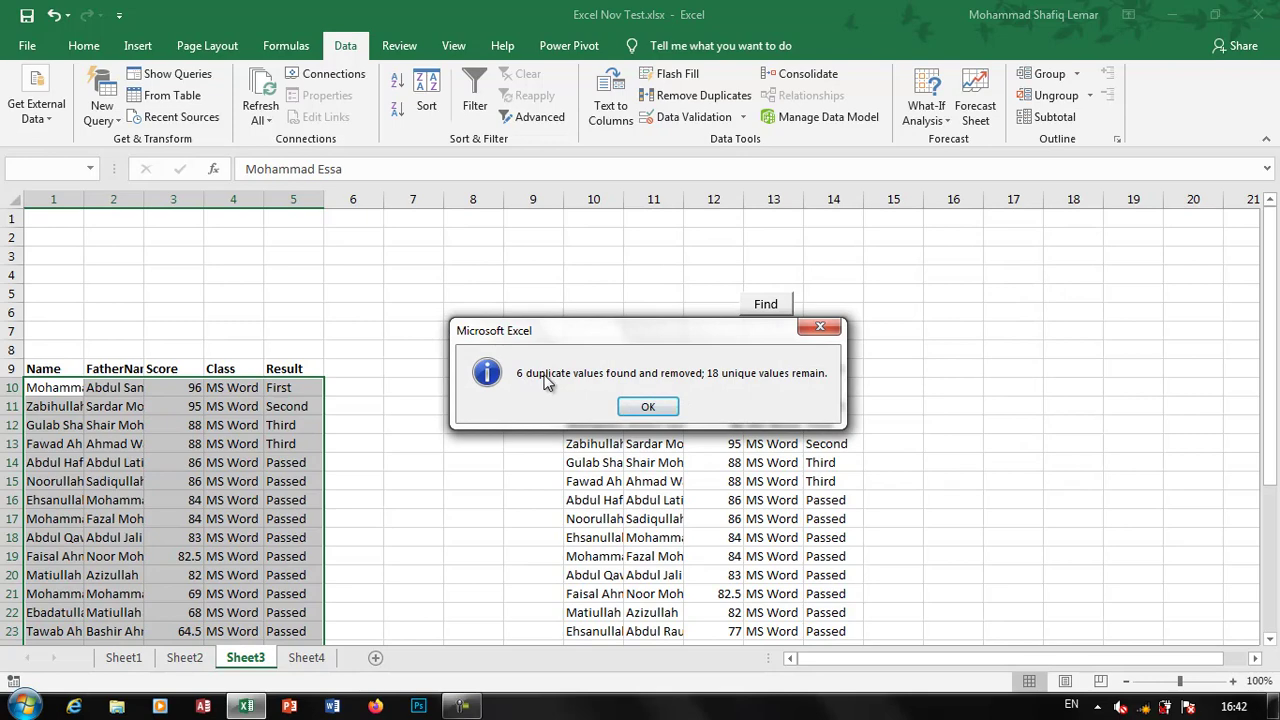
pyautogui.click(648, 407)
pyautogui.click(50, 424)
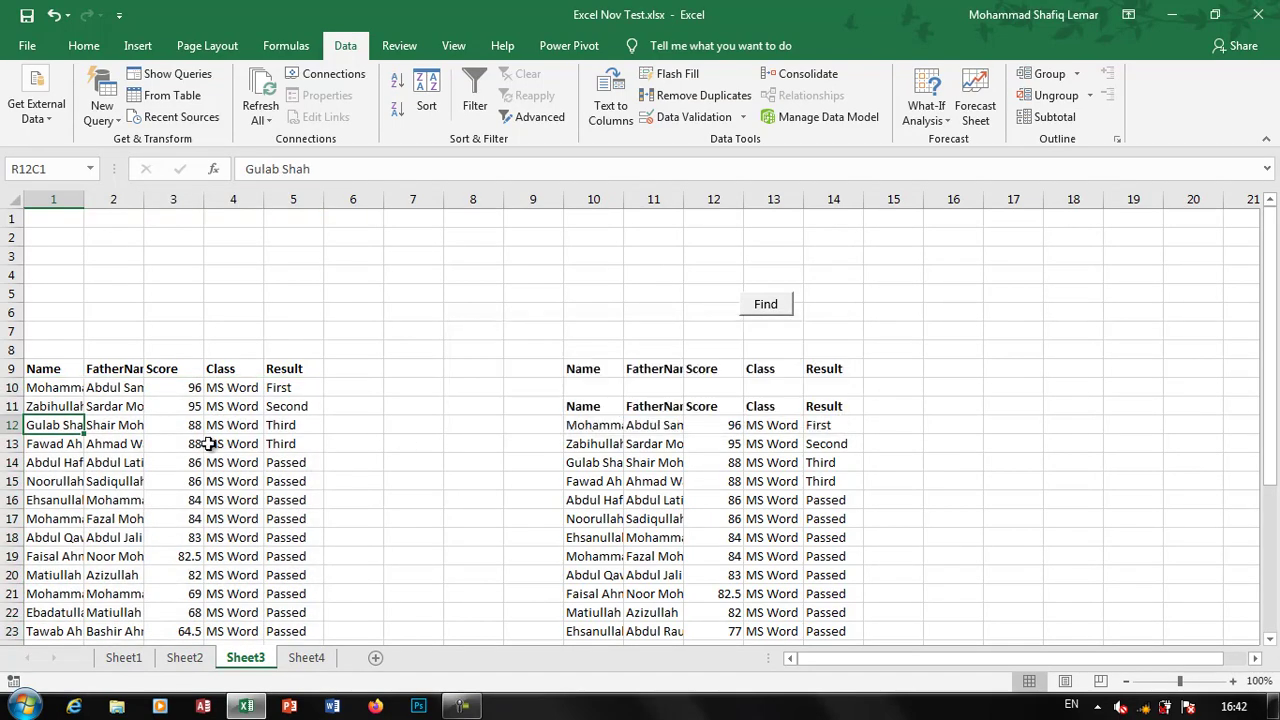
pyautogui.scroll(-8, 166, 468)
pyautogui.click(57, 276)
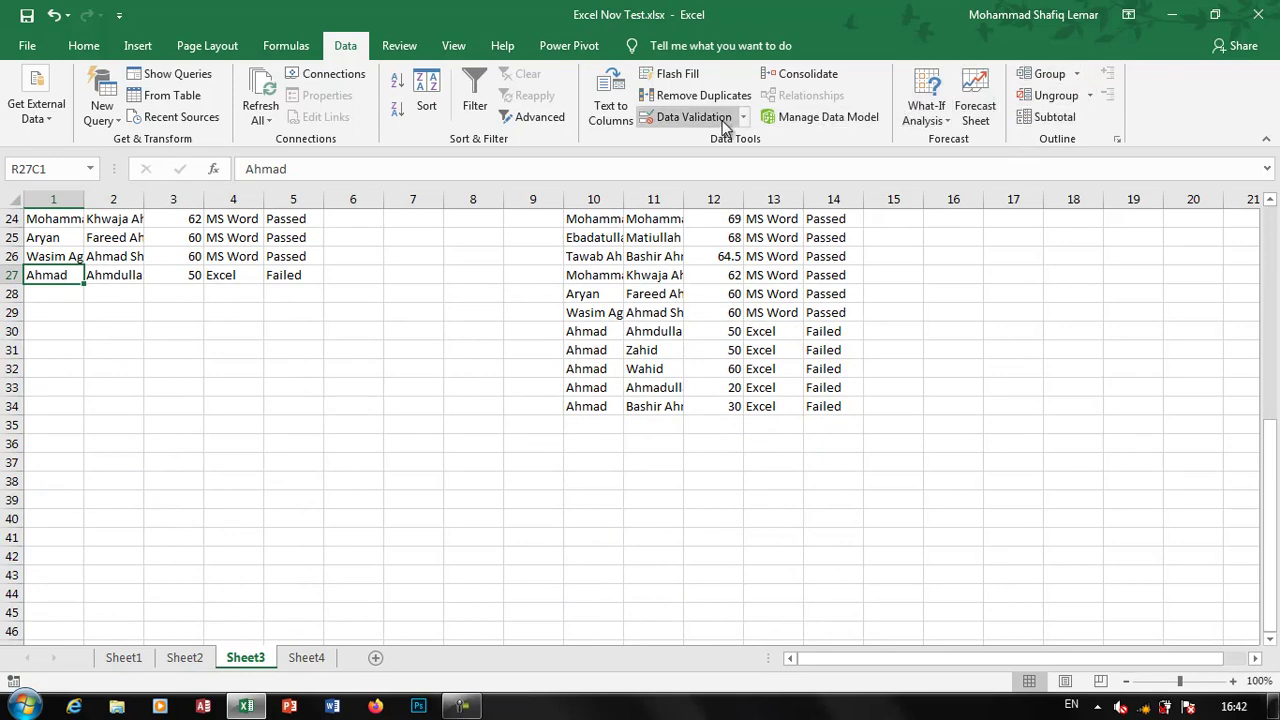
pyautogui.scroll(8, 651, 323)
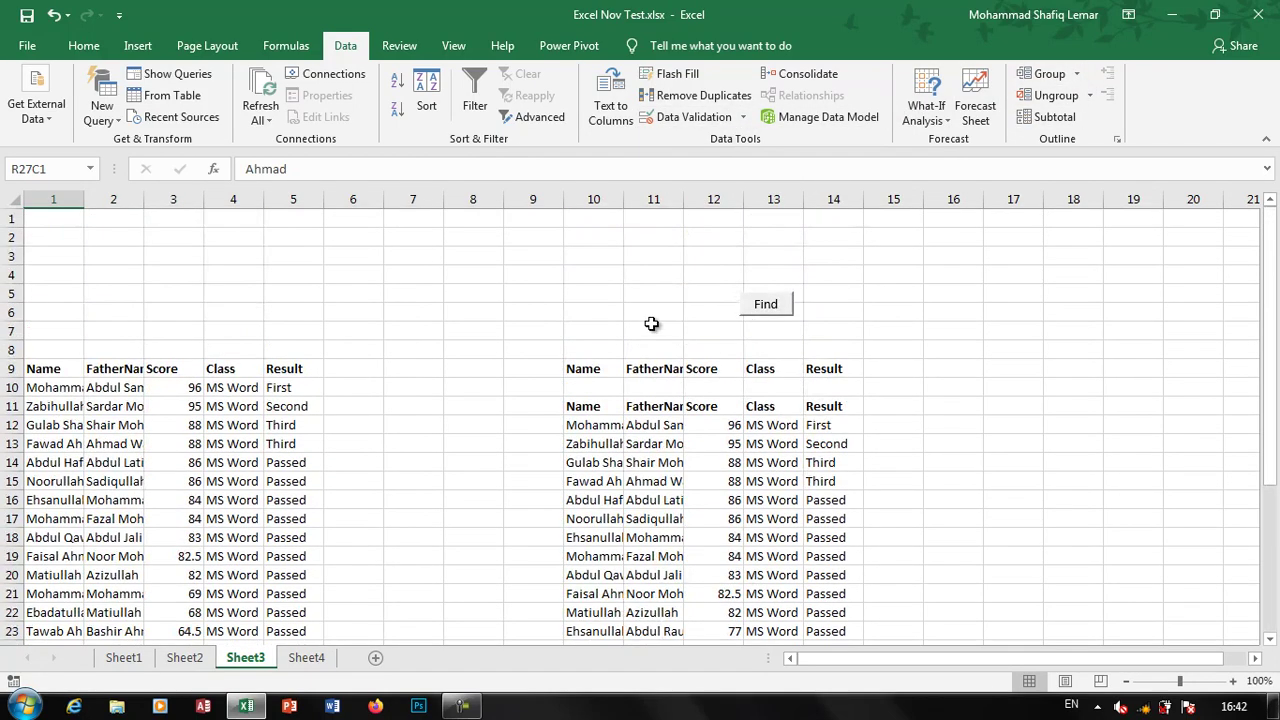
# Add a new blank worksheet, Sheet5
pyautogui.click(376, 658)
pyautogui.click(455, 389)
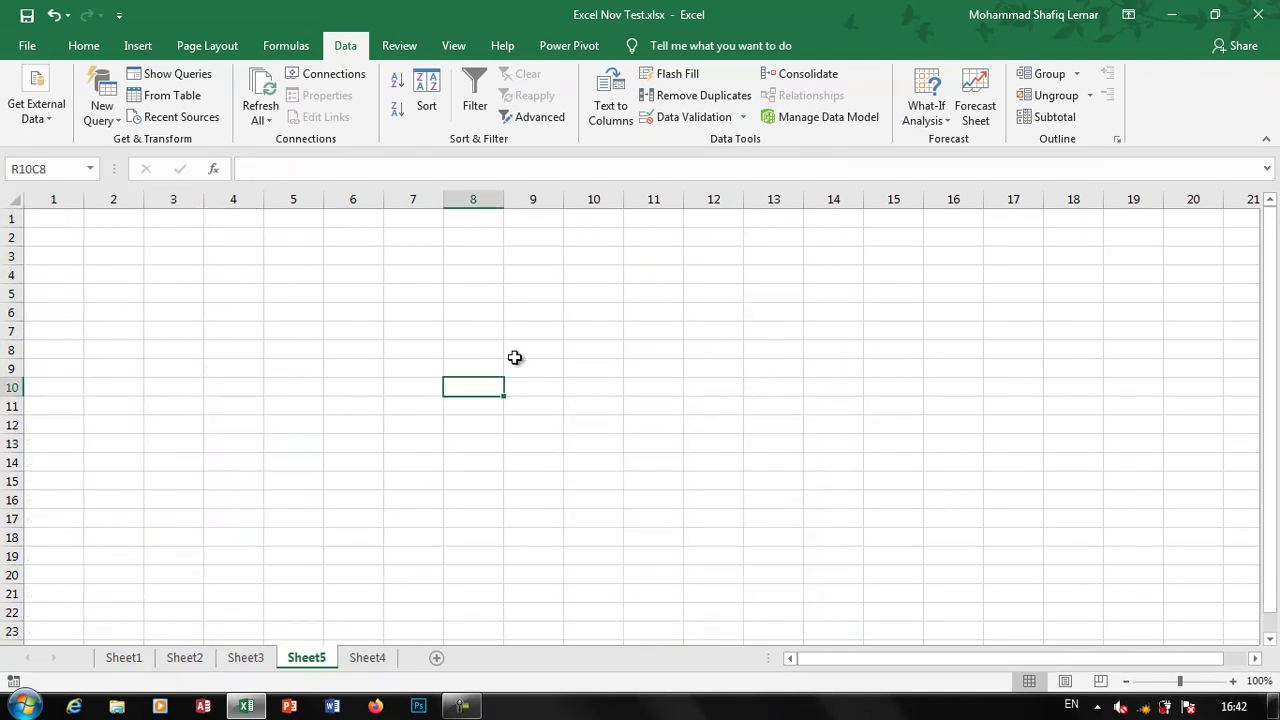
pyautogui.hotkey('ctrl', 'v')
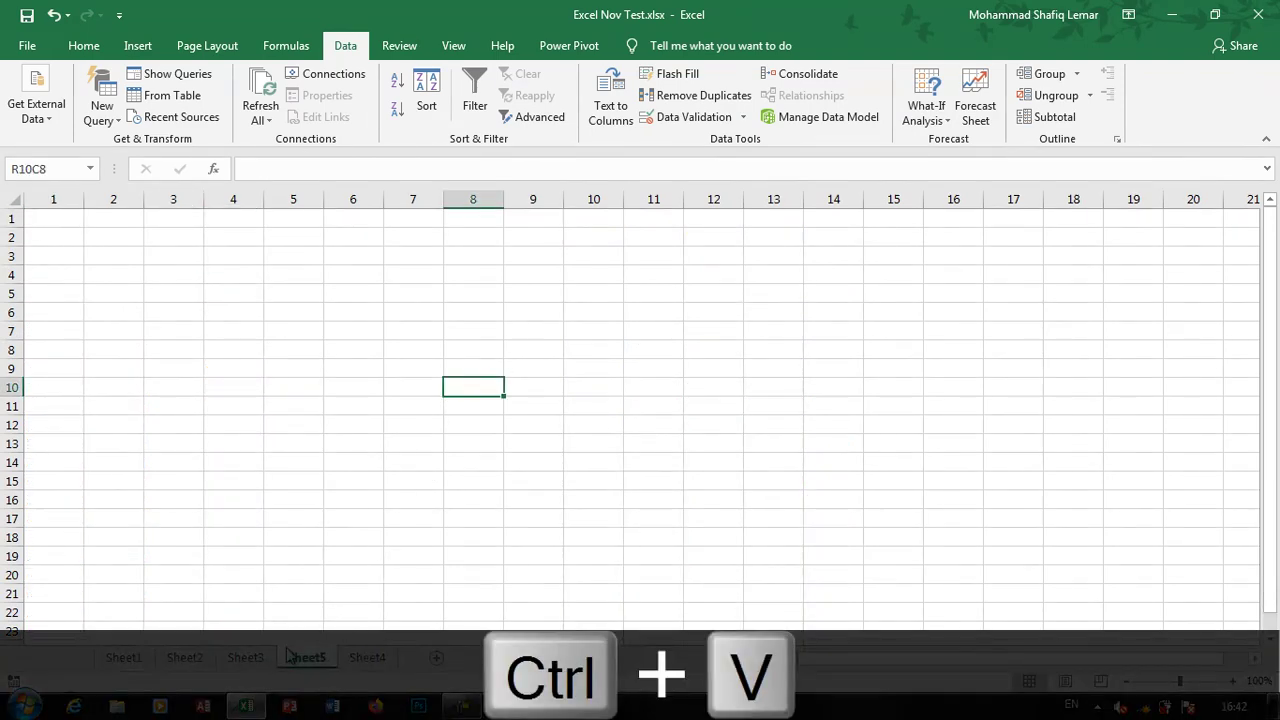
# Copy Sheet3's Name through Result header row and paste it at R3C7 on Sheet5
pyautogui.click(245, 657)
pyautogui.moveTo(45, 369); pyautogui.dragTo(280, 360)
pyautogui.hotkey('ctrl', 'c')
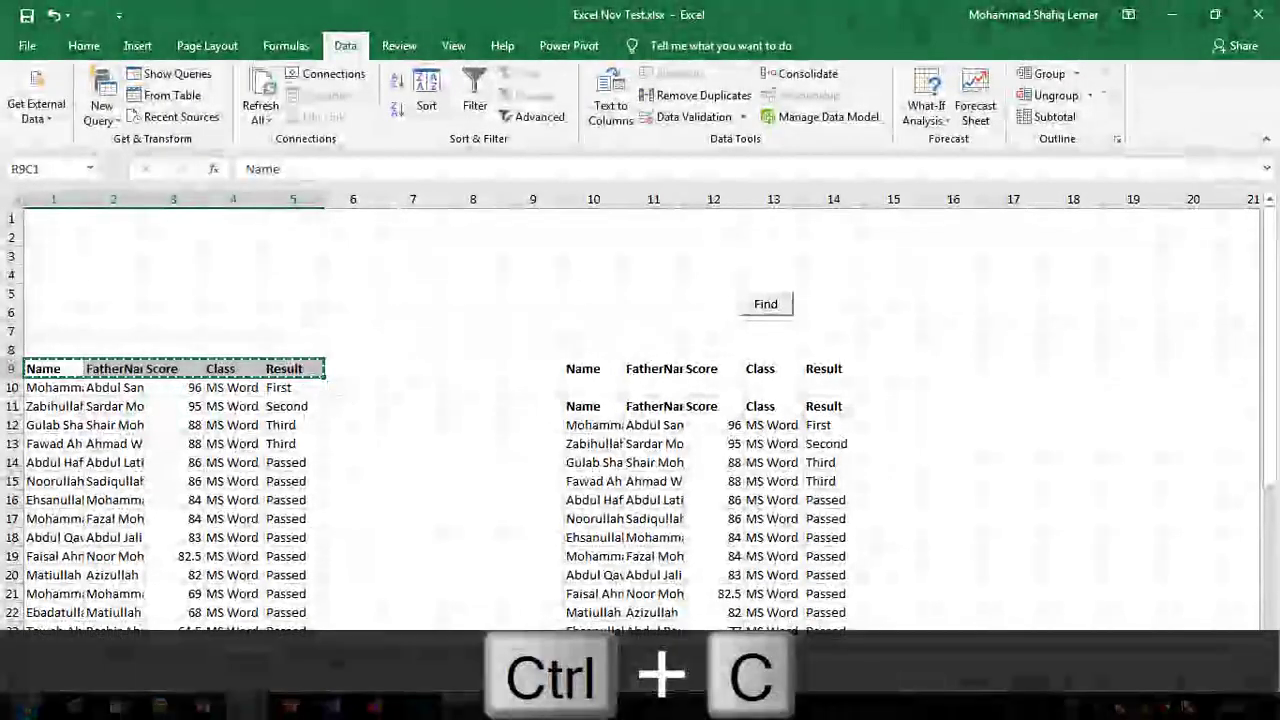
pyautogui.click(368, 657)
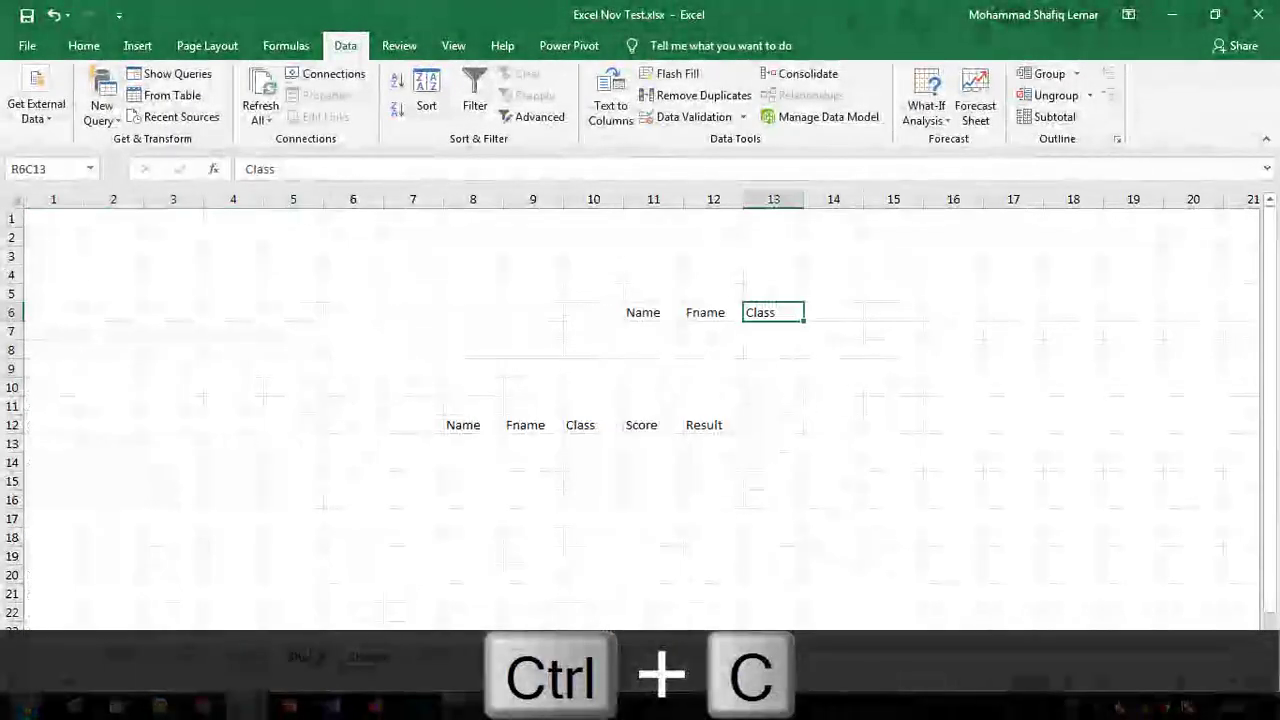
pyautogui.click(306, 657)
pyautogui.click(428, 262)
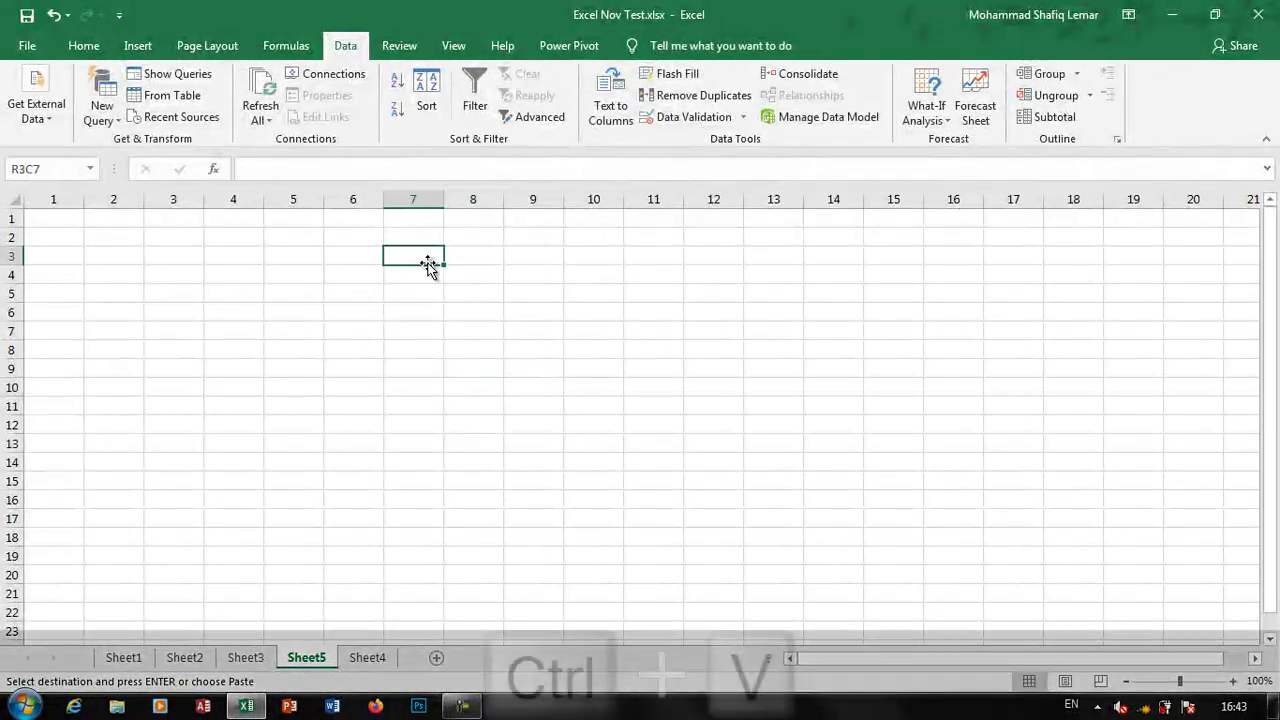
pyautogui.hotkey('ctrl', 'v')
pyautogui.click(550, 311)
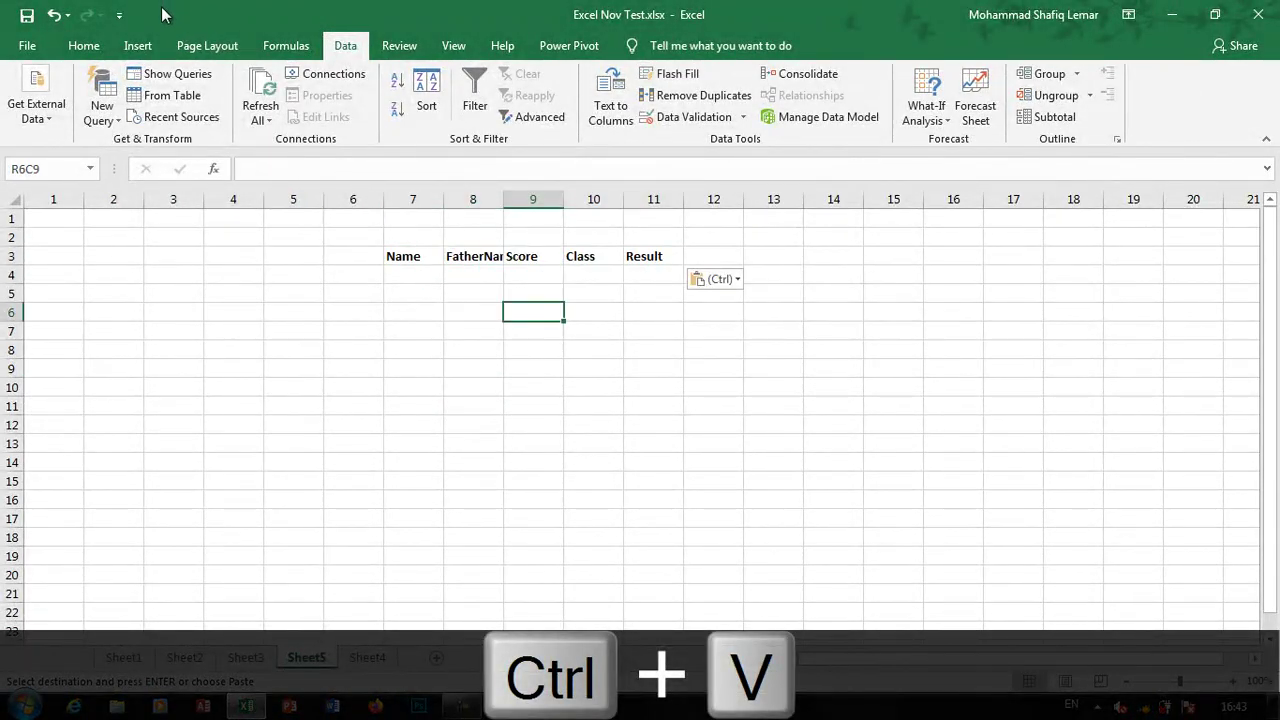
pyautogui.click(88, 45)
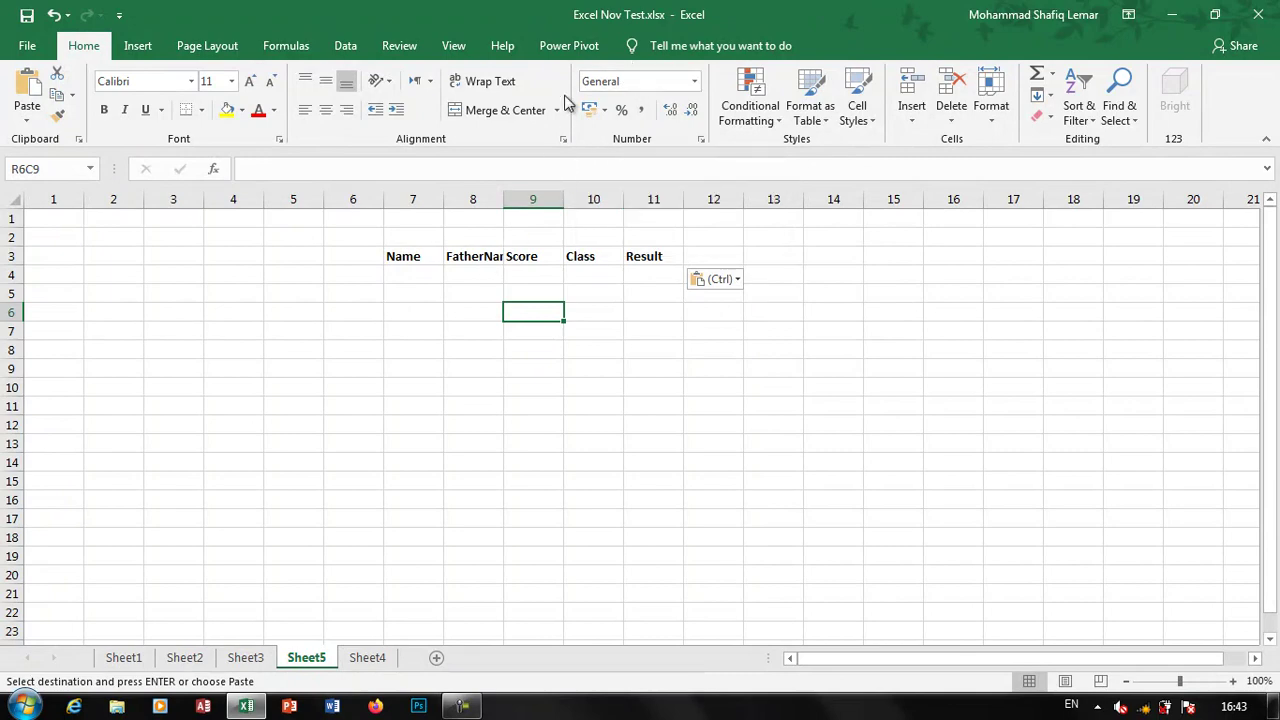
# Switch the ribbon to the Data tab to reach the validation tools
pyautogui.click(346, 48)
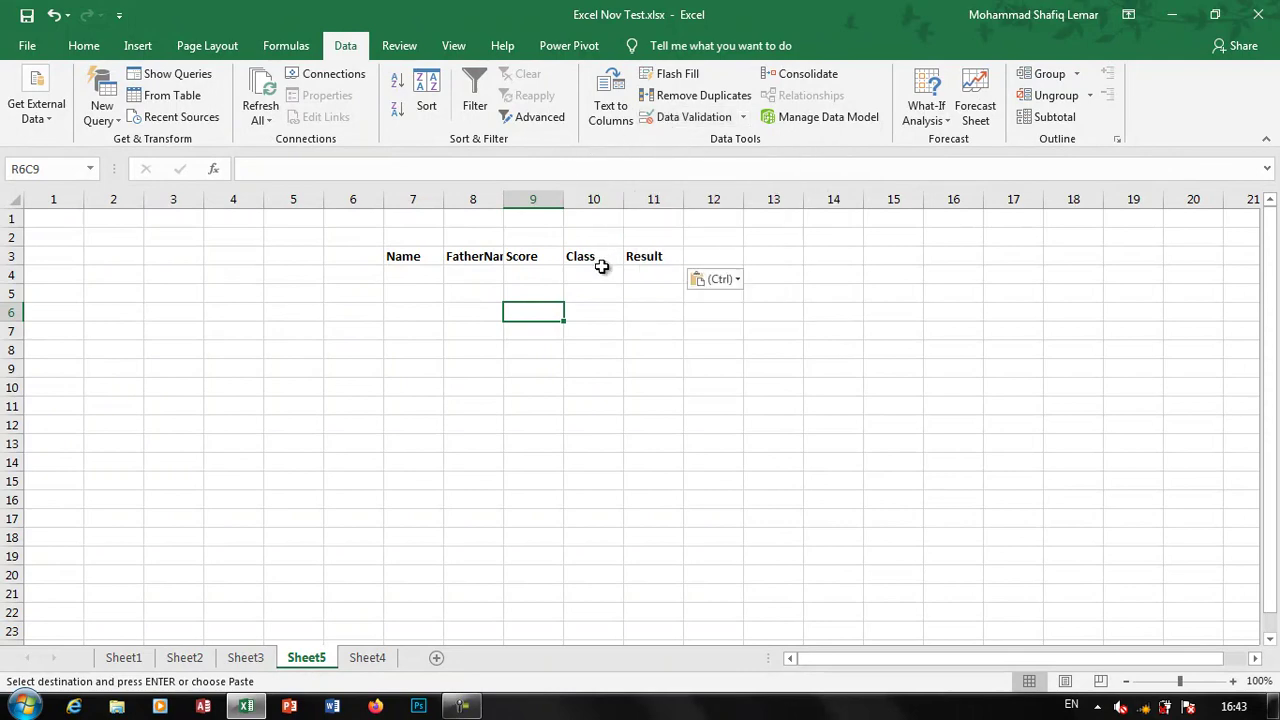
# Give Score cells in rows 4–20 a Decimal validation rule between minimum 0 and maximum 100
pyautogui.moveTo(600, 271); pyautogui.dragTo(600, 500)
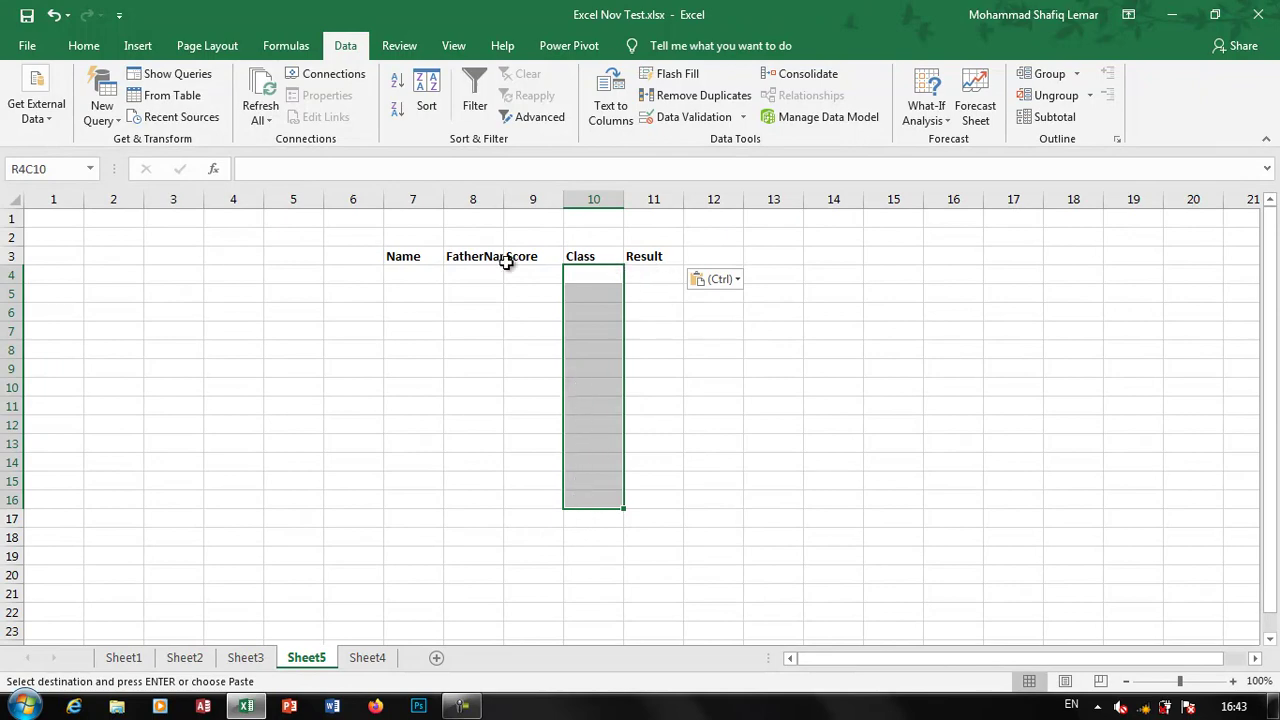
pyautogui.moveTo(522, 268); pyautogui.dragTo(530, 574)
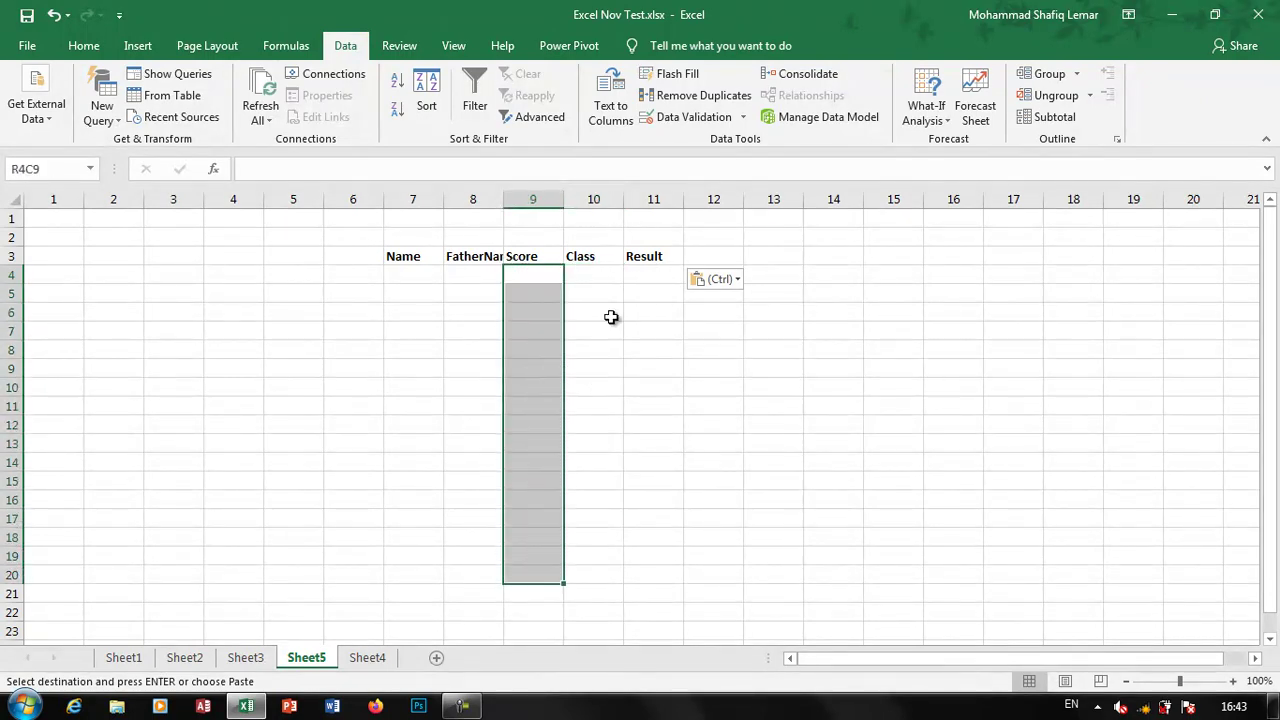
pyautogui.click(697, 117)
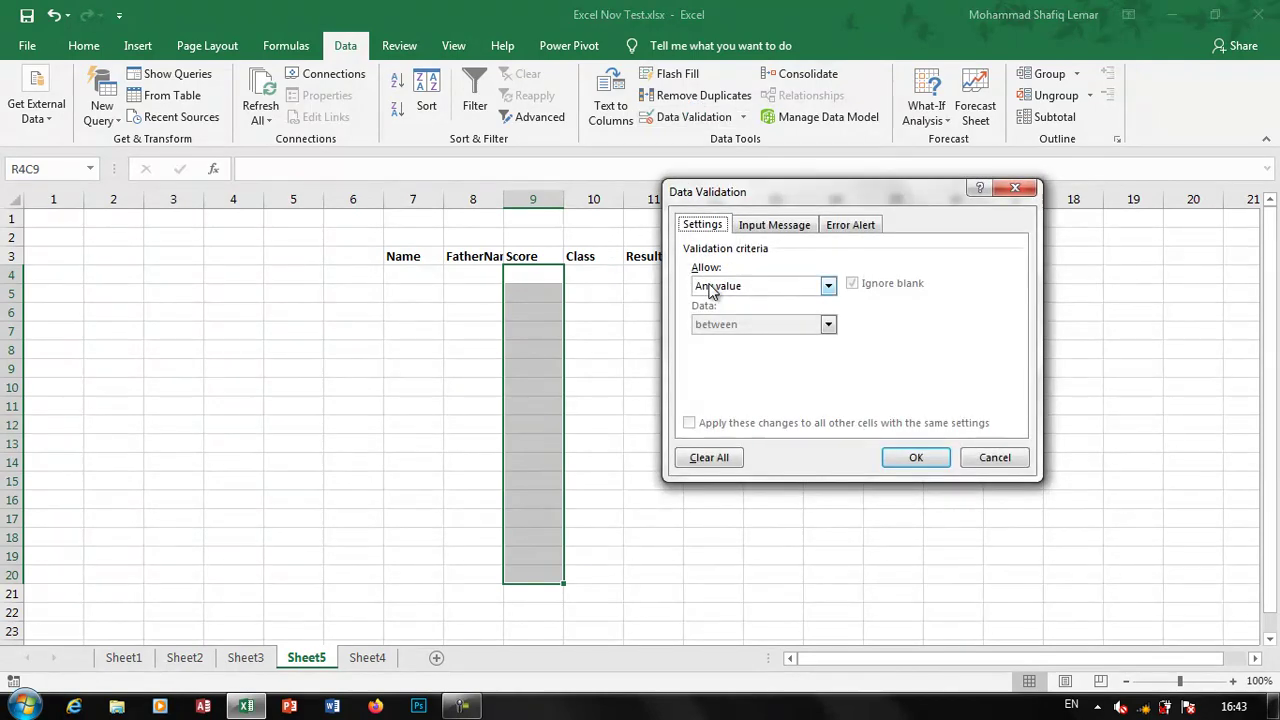
pyautogui.click(712, 288)
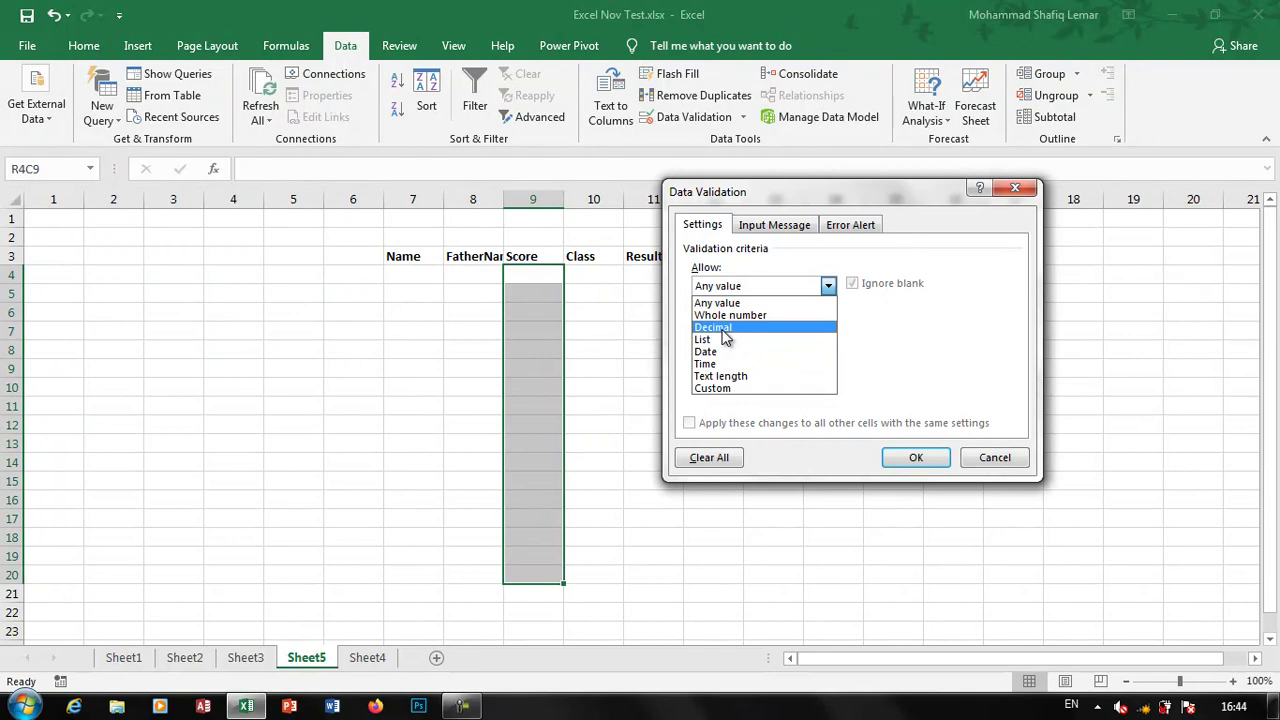
pyautogui.click(722, 331)
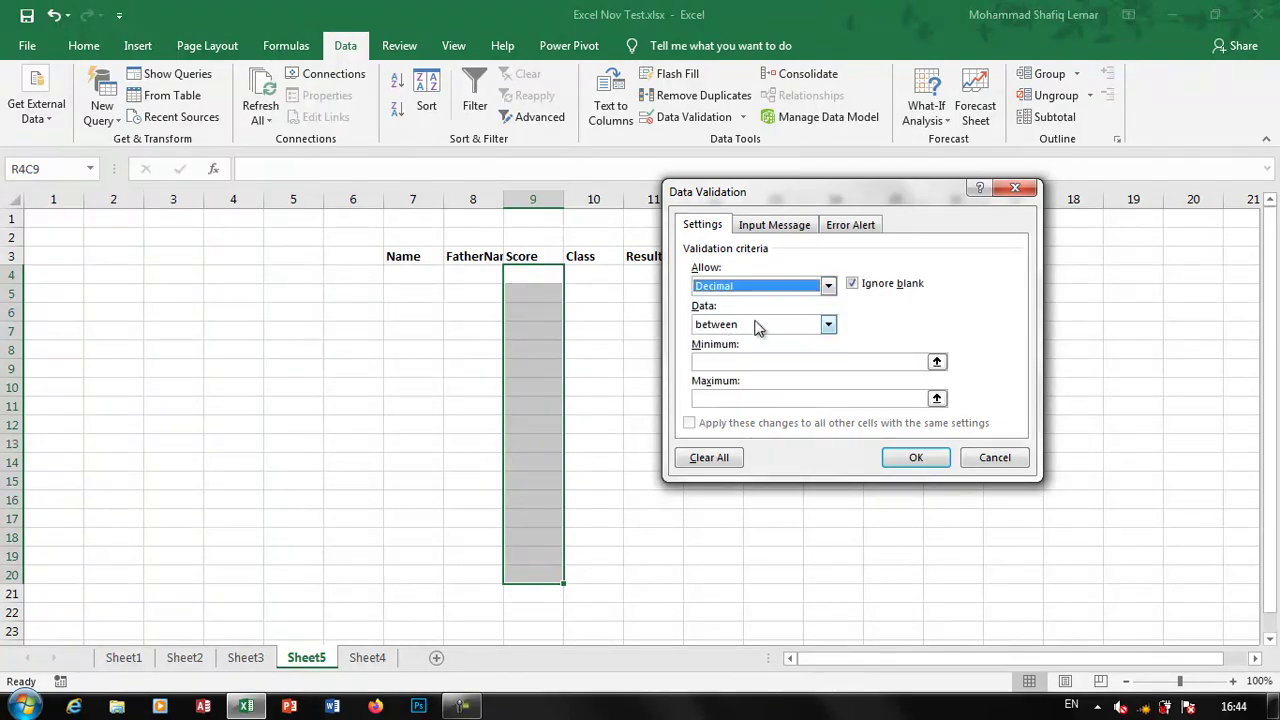
pyautogui.click(763, 324)
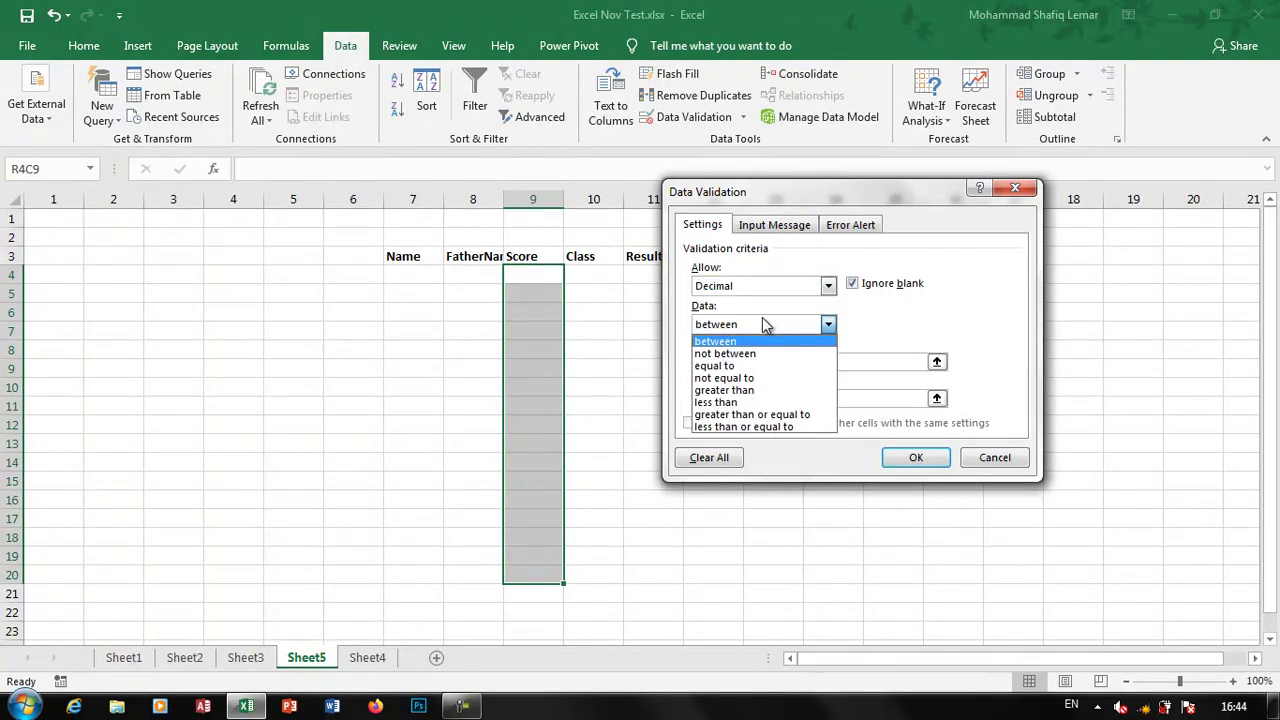
pyautogui.click(763, 324)
pyautogui.click(715, 360)
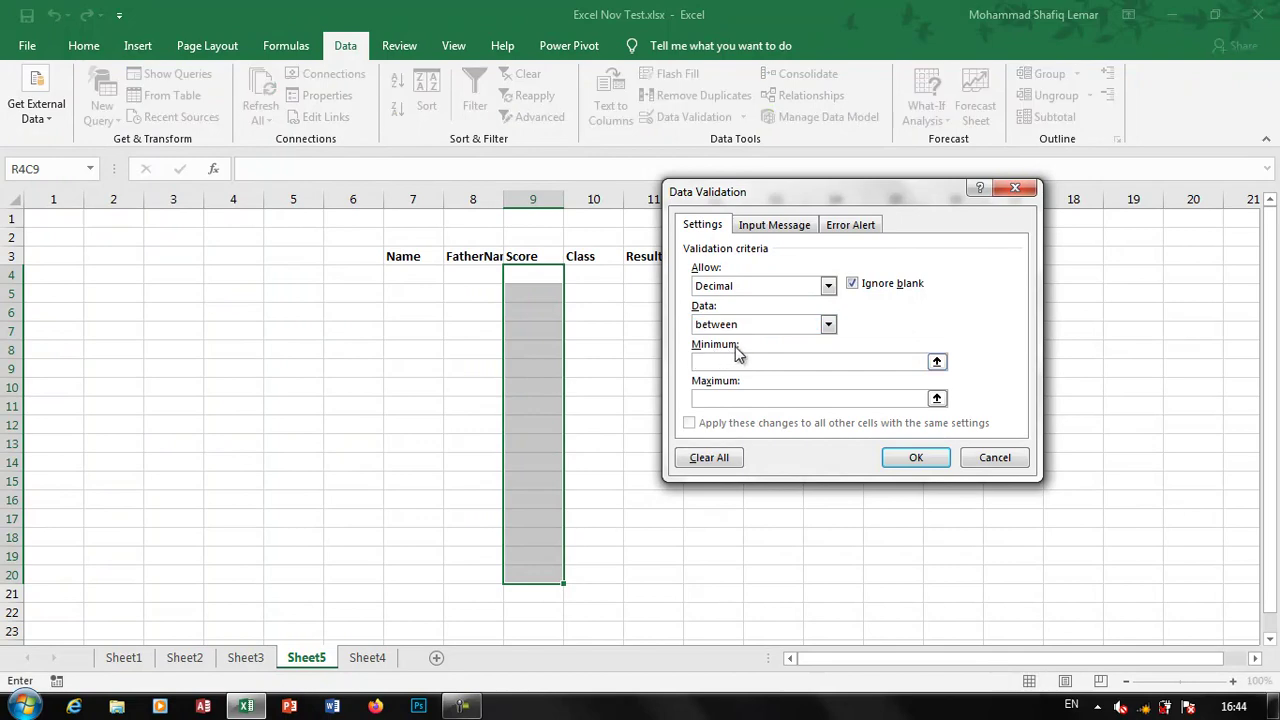
pyautogui.click(745, 328)
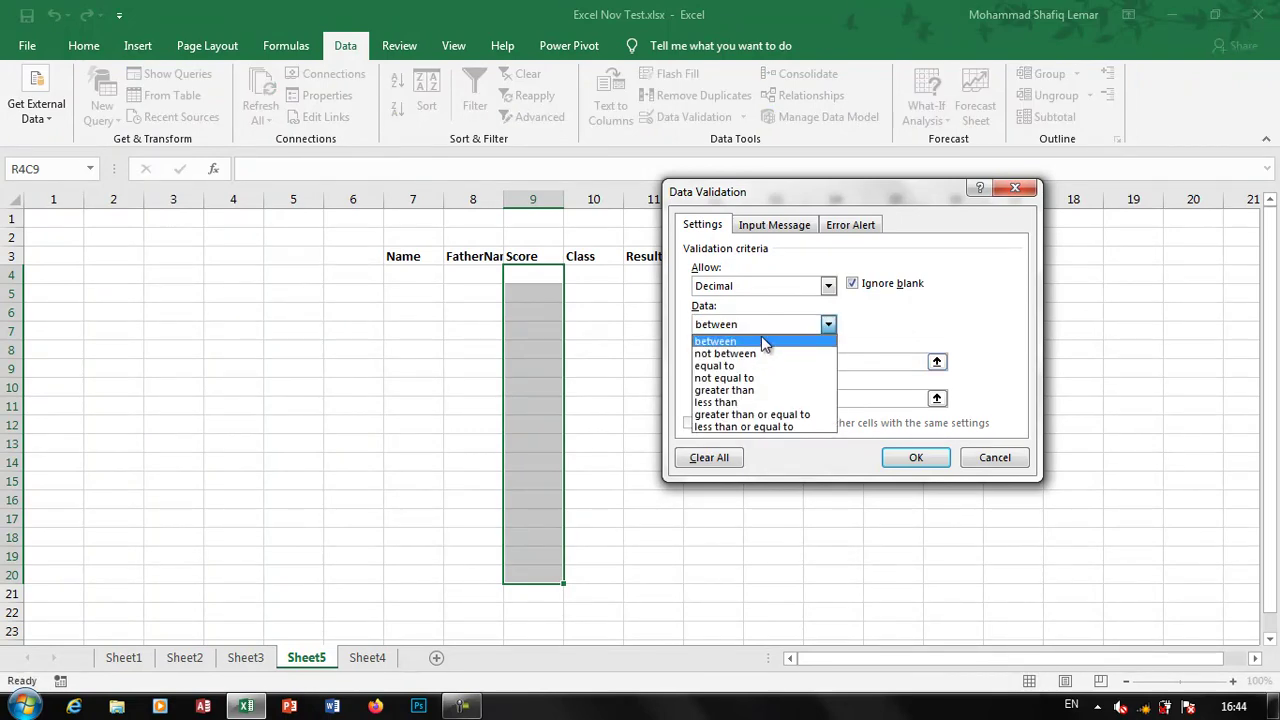
pyautogui.click(763, 341)
pyautogui.click(727, 362)
pyautogui.write('0')
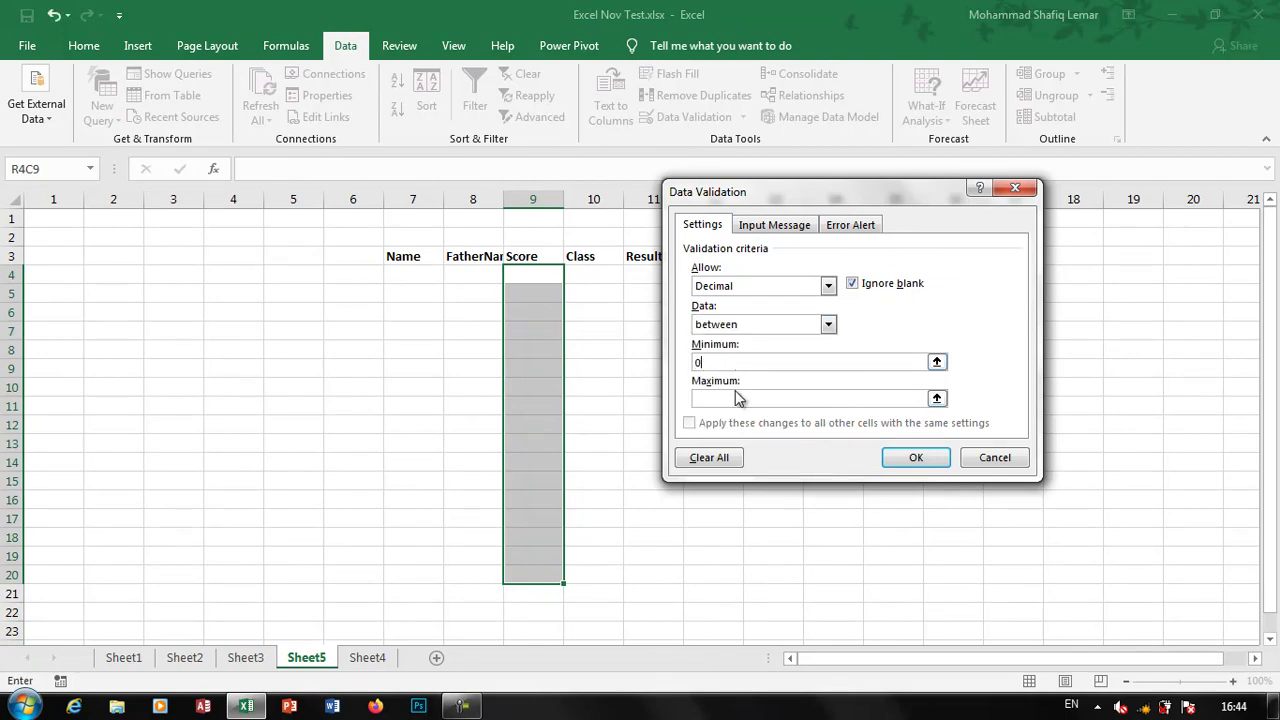
pyautogui.click(728, 399)
pyautogui.write('100')
pyautogui.click(894, 460)
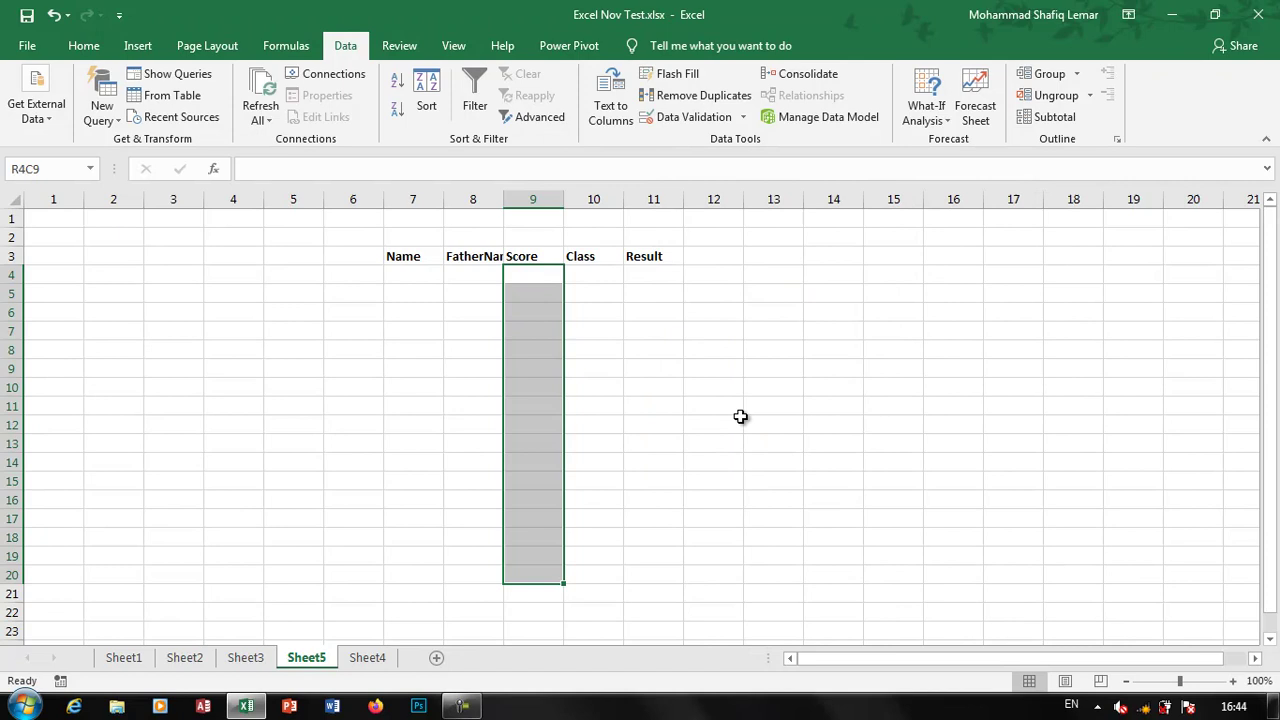
# Enter the scores 77, 100 and 0 down the Score column
pyautogui.click(543, 281)
pyautogui.write('77')
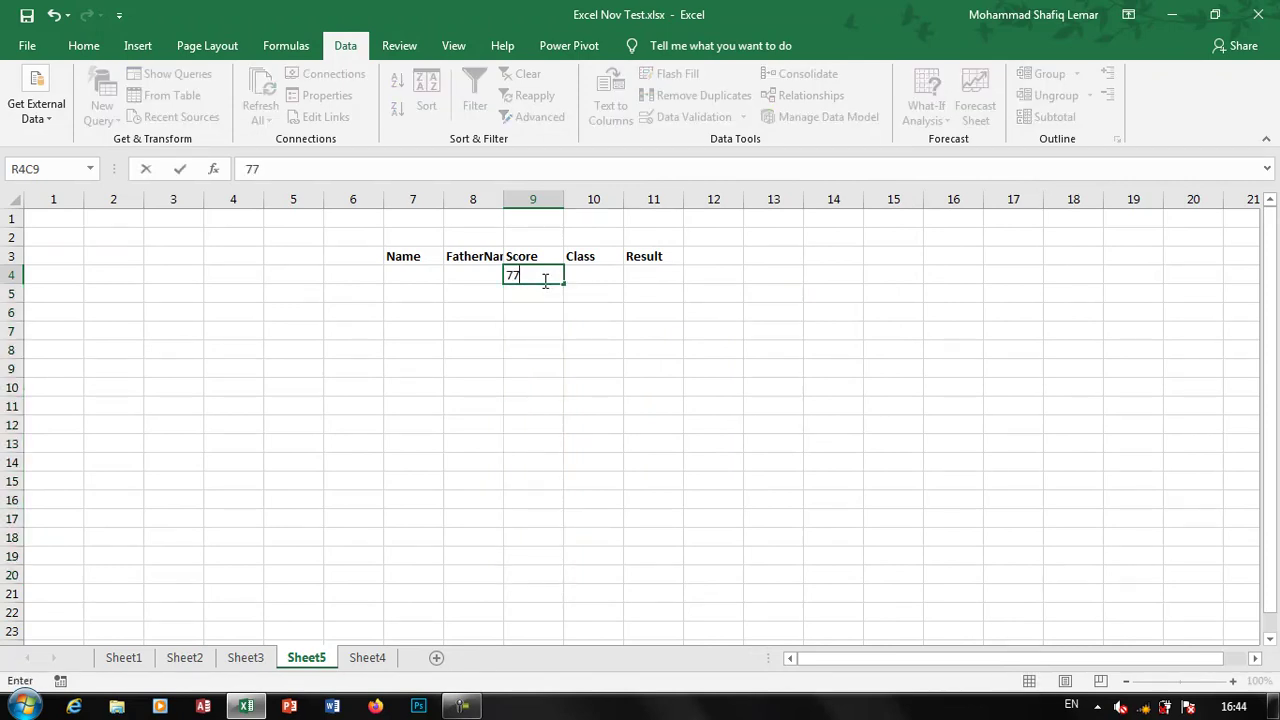
pyautogui.press('Return')
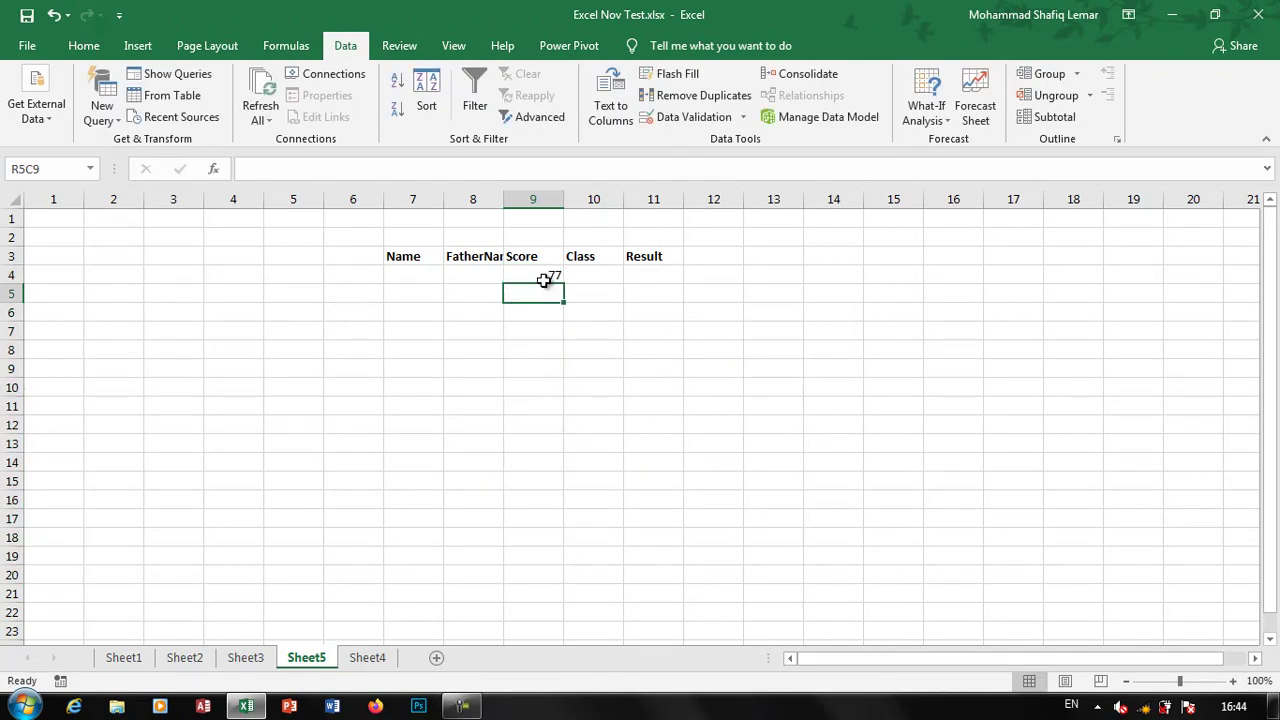
pyautogui.write('100')
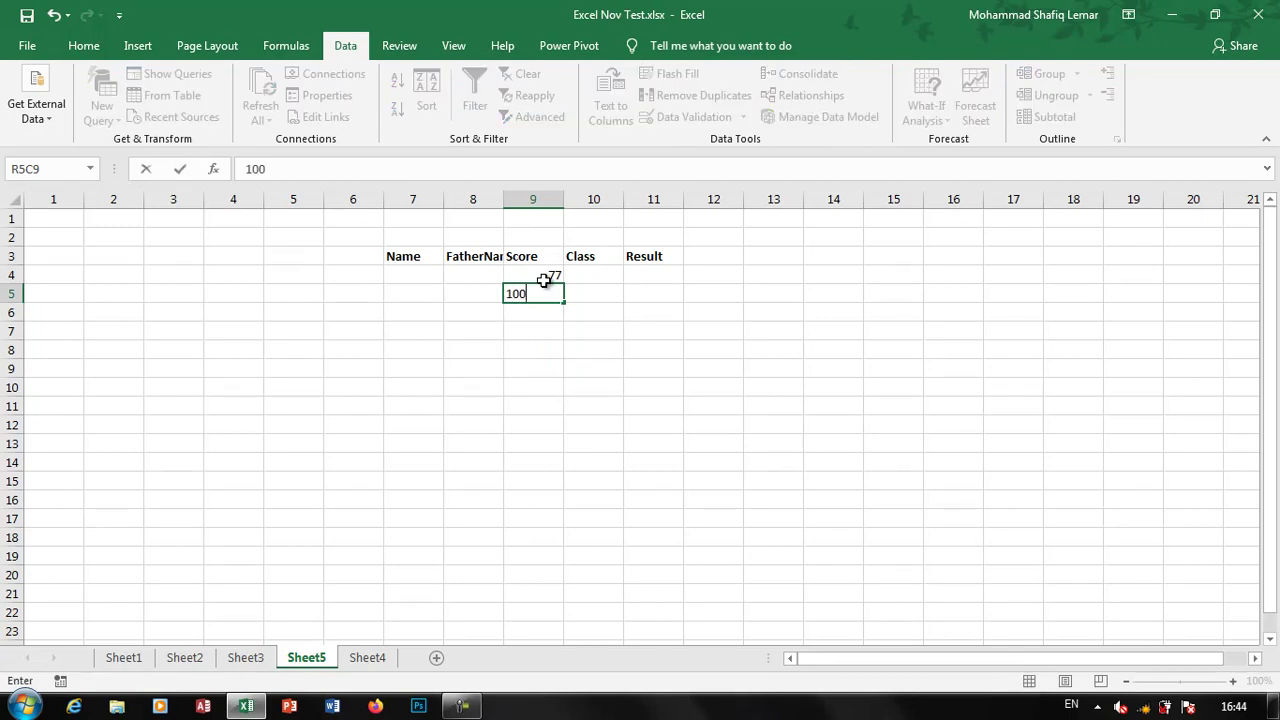
pyautogui.press('Return')
pyautogui.write('0')
pyautogui.press('Return')
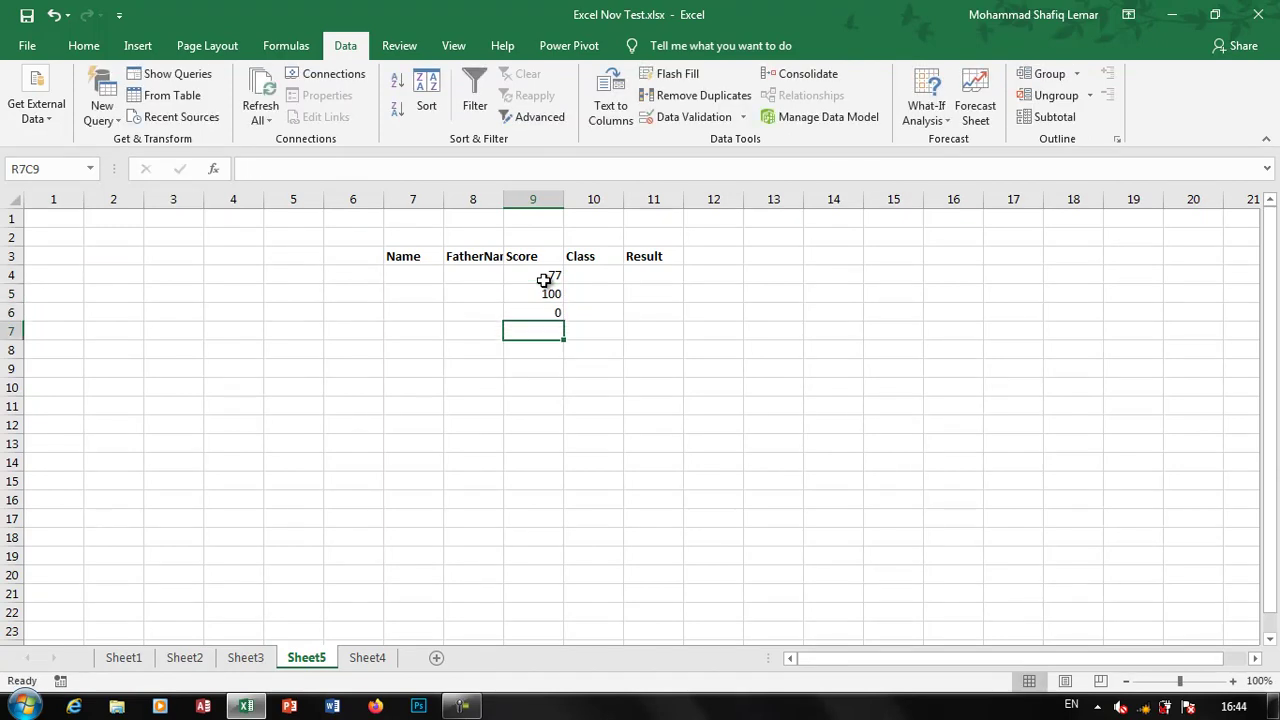
# Test the limit with 101, retry after the rejection and enter 99 instead
pyautogui.write('10')
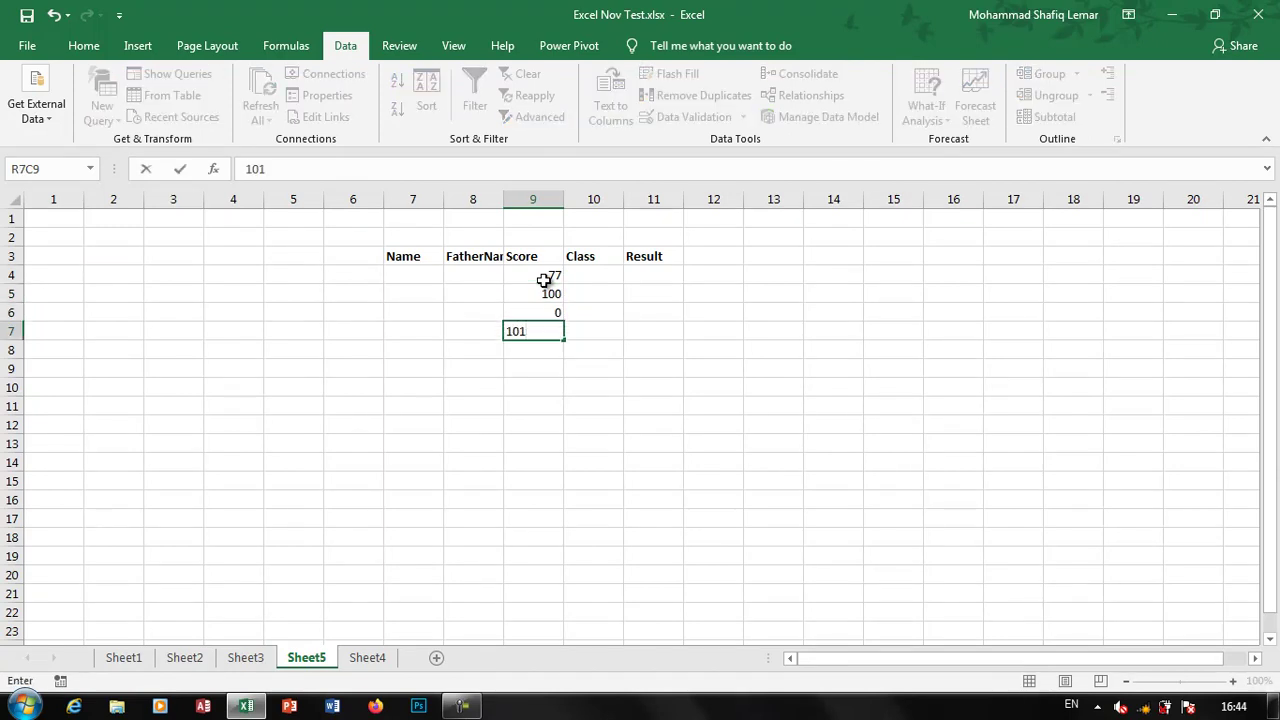
pyautogui.write('1')
pyautogui.press('Return')
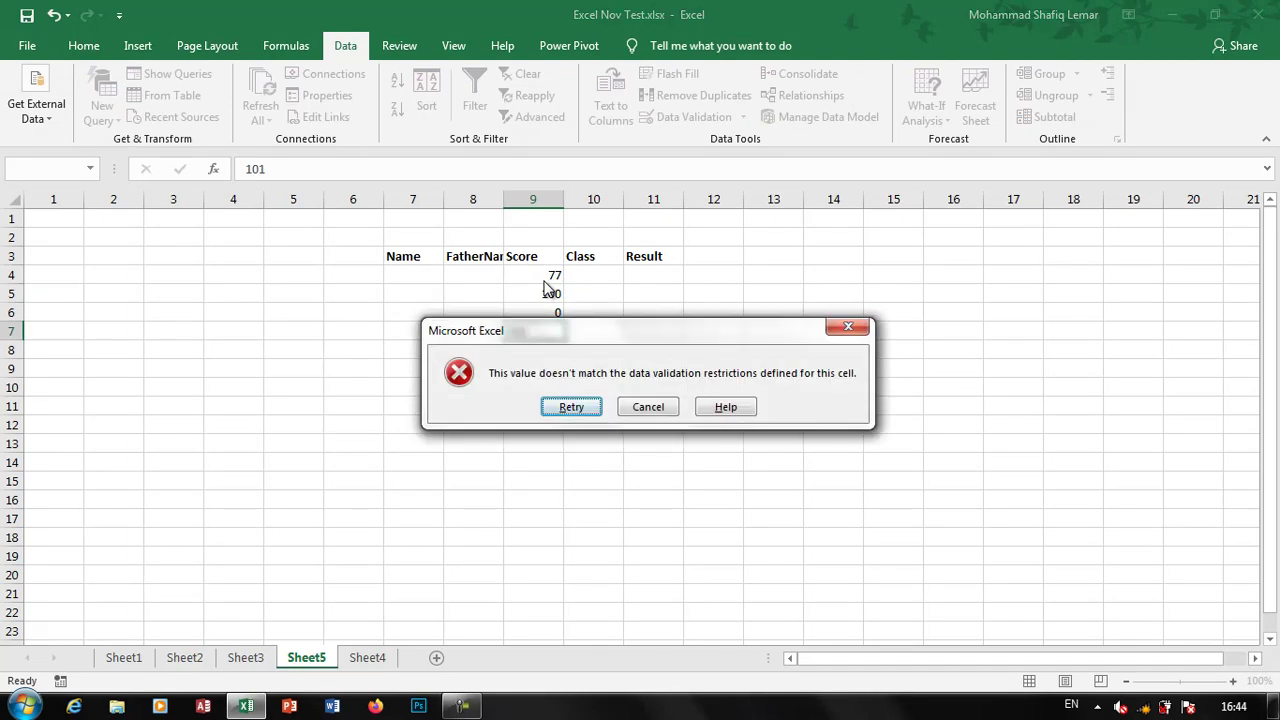
pyautogui.press('Return')
pyautogui.press('Return')
pyautogui.press('Return')
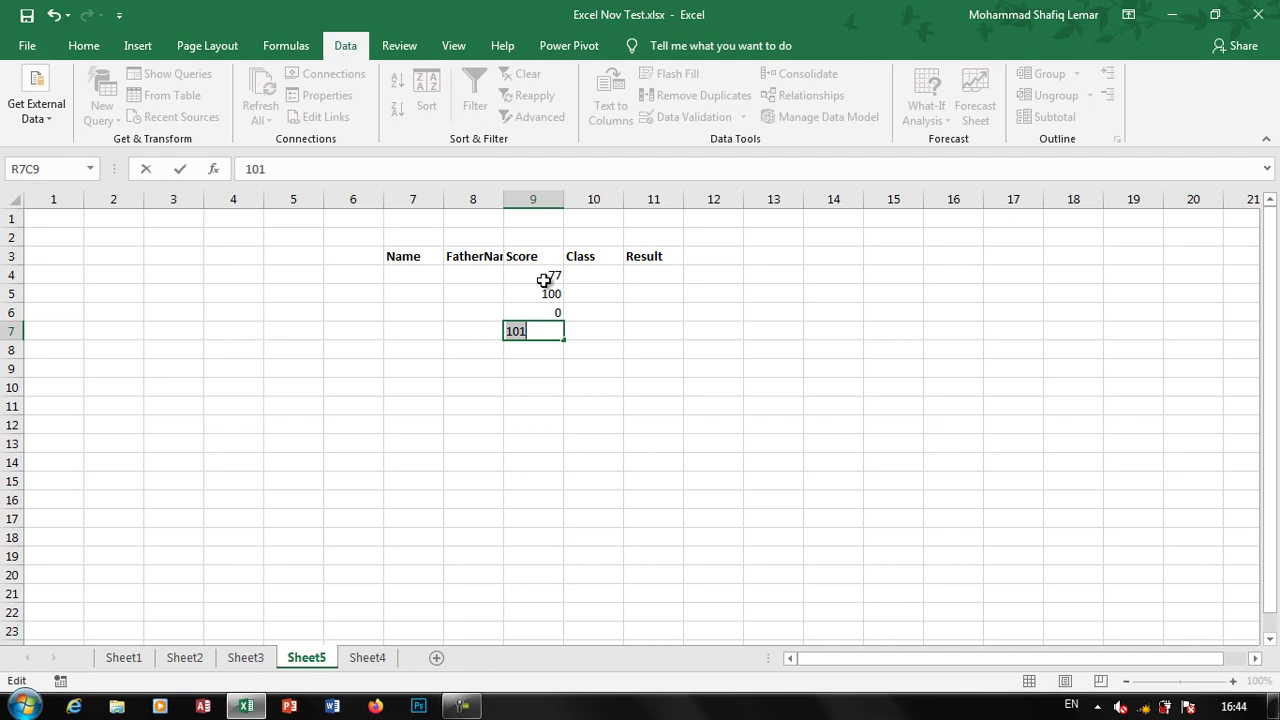
pyautogui.write('99')
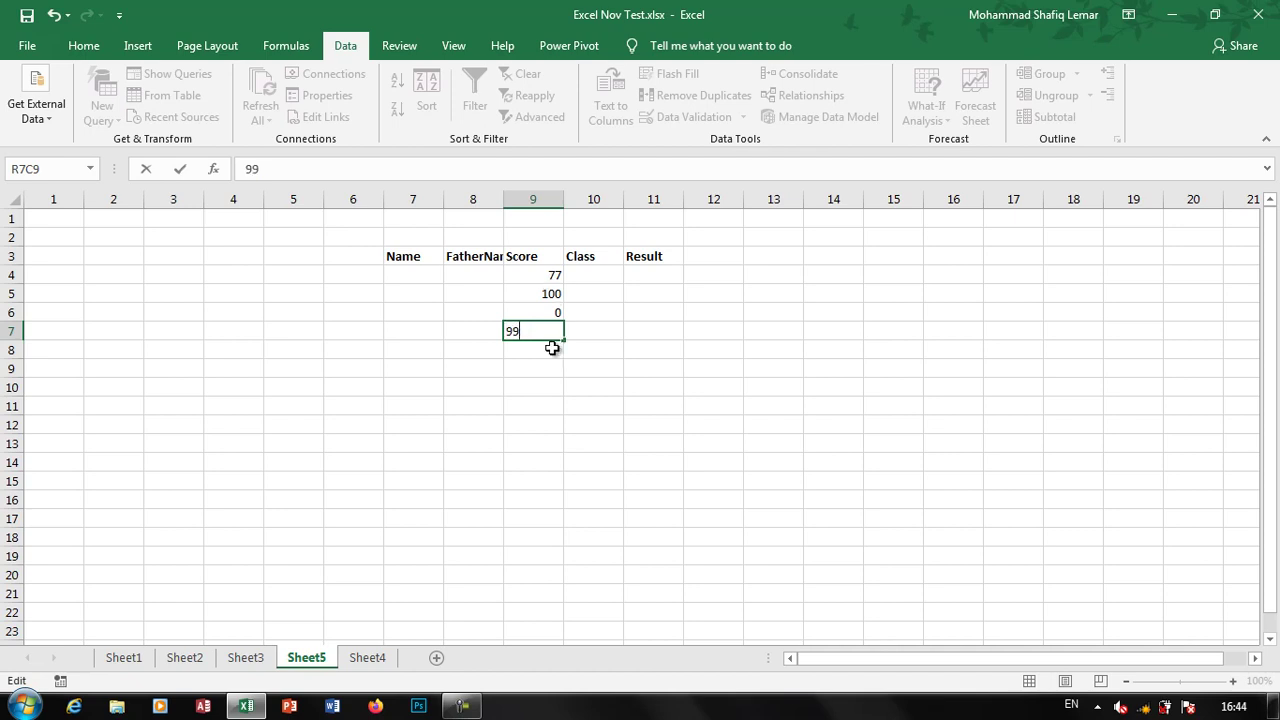
pyautogui.press('Return')
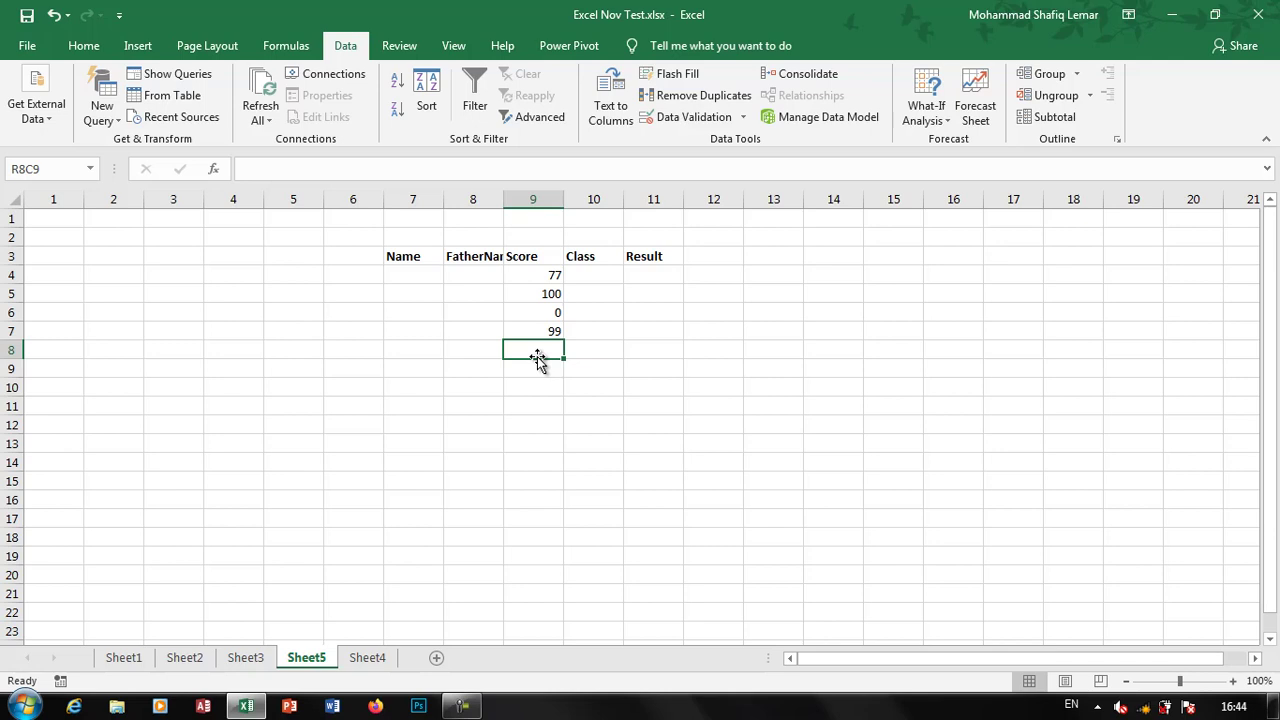
# Give Class cells in rows 4–19 a List validation with source Word,Excel,Access,PPT
pyautogui.moveTo(605, 277); pyautogui.dragTo(608, 556)
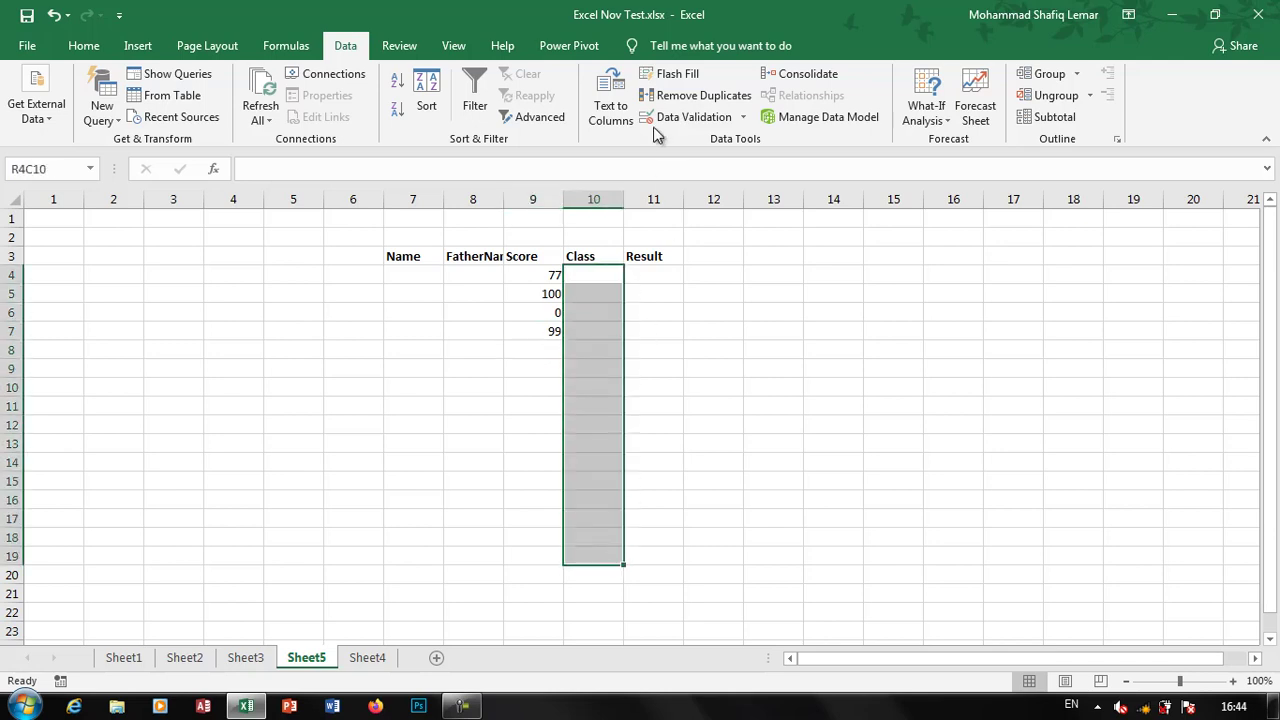
pyautogui.click(648, 121)
pyautogui.click(748, 287)
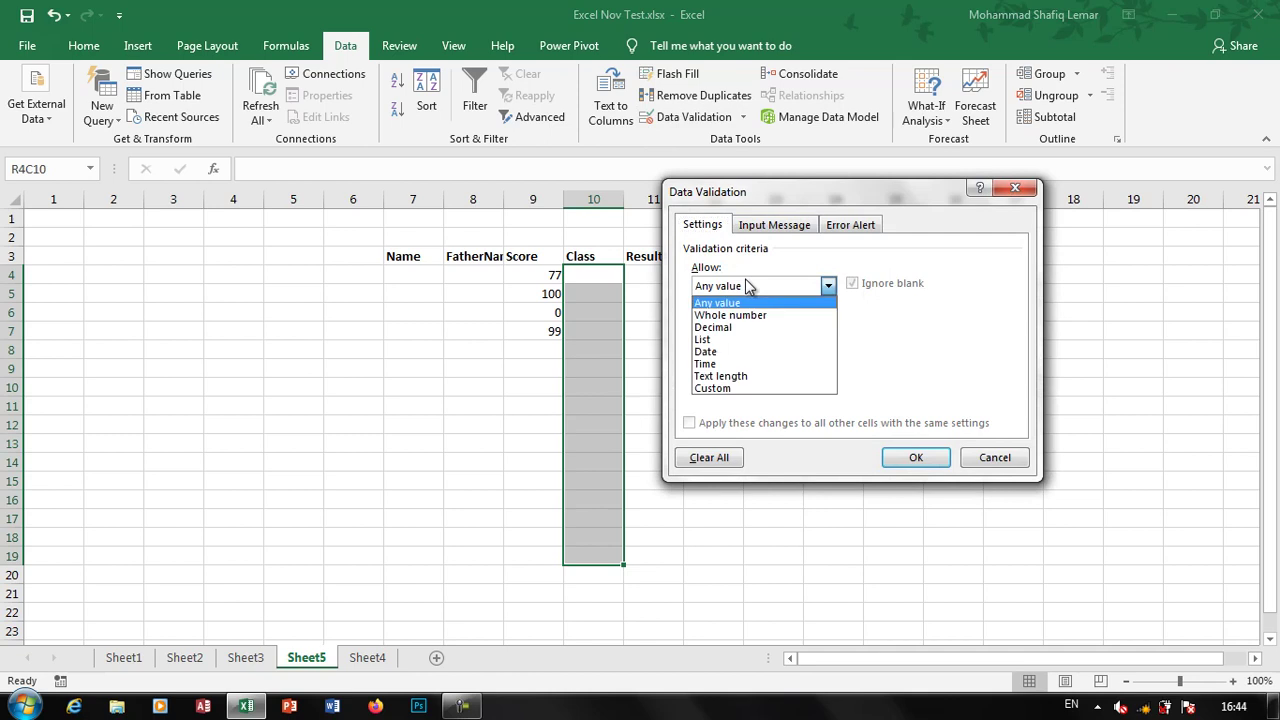
pyautogui.click(720, 341)
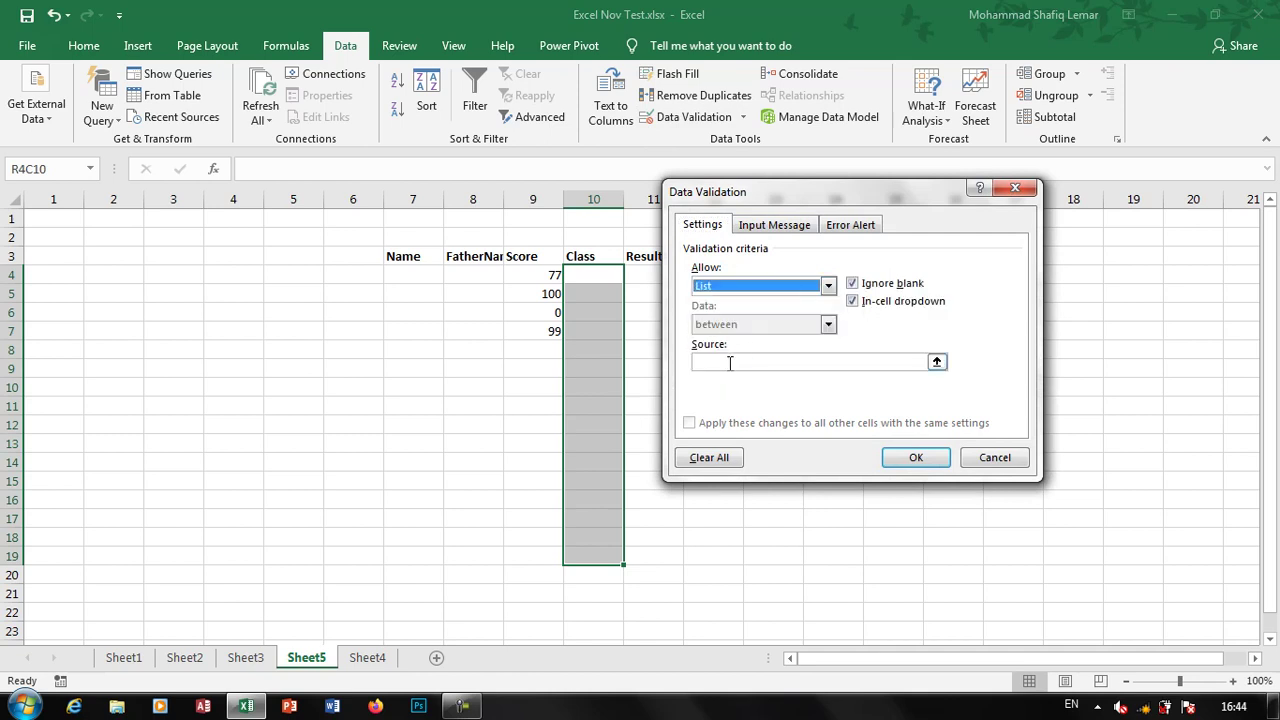
pyautogui.click(727, 362)
pyautogui.write('Word,Excel,Access,PPT')
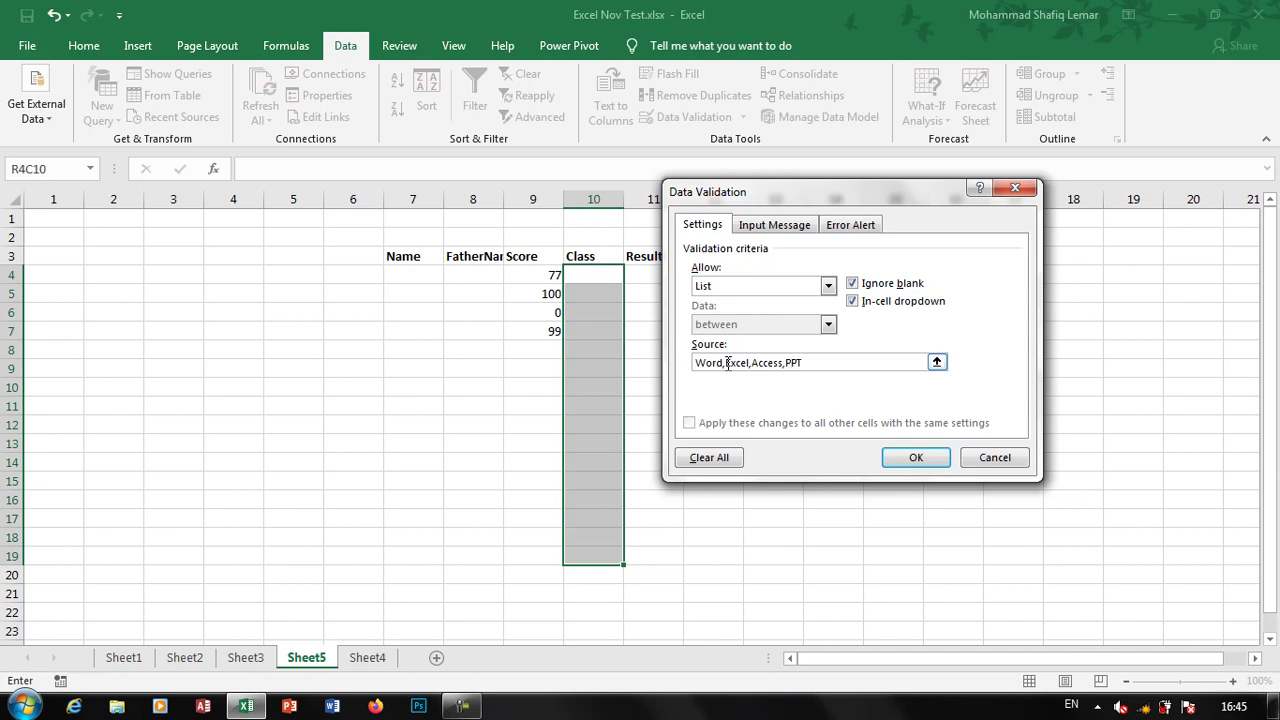
pyautogui.click(920, 463)
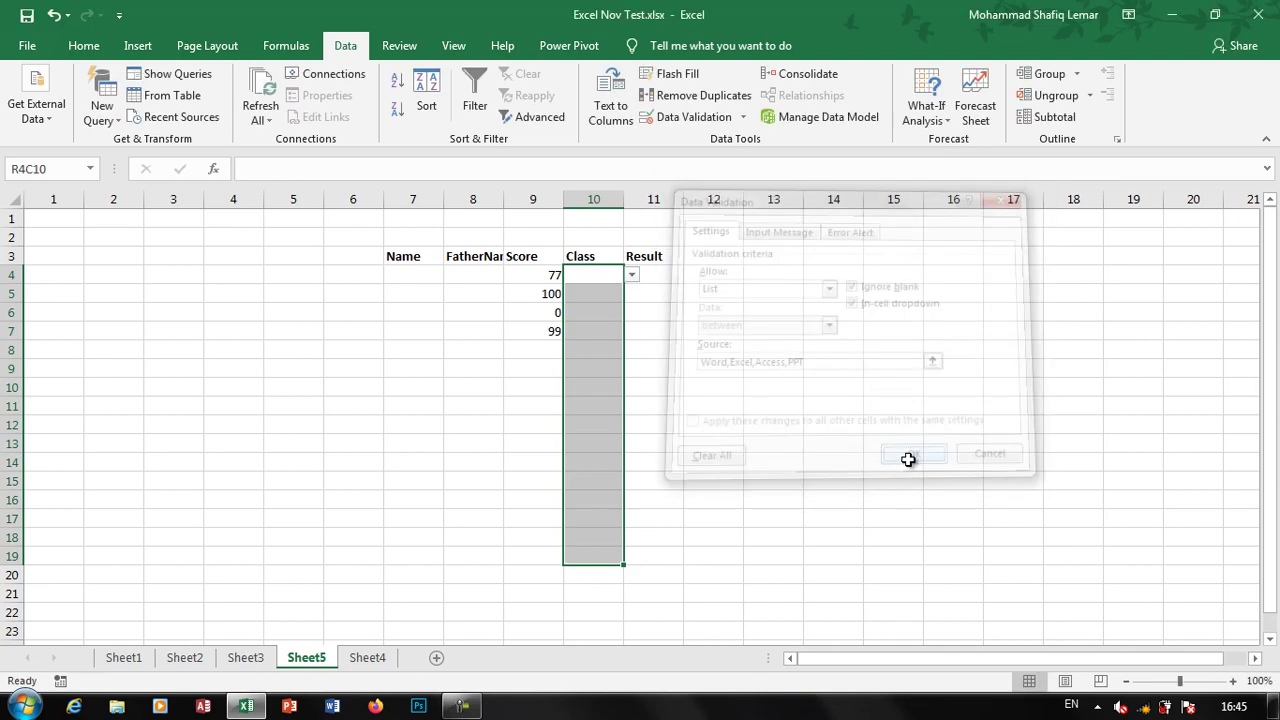
# Test the first Class cell with the invalid entry 'w', then clear it after rejection
pyautogui.click(569, 281)
pyautogui.write('w')
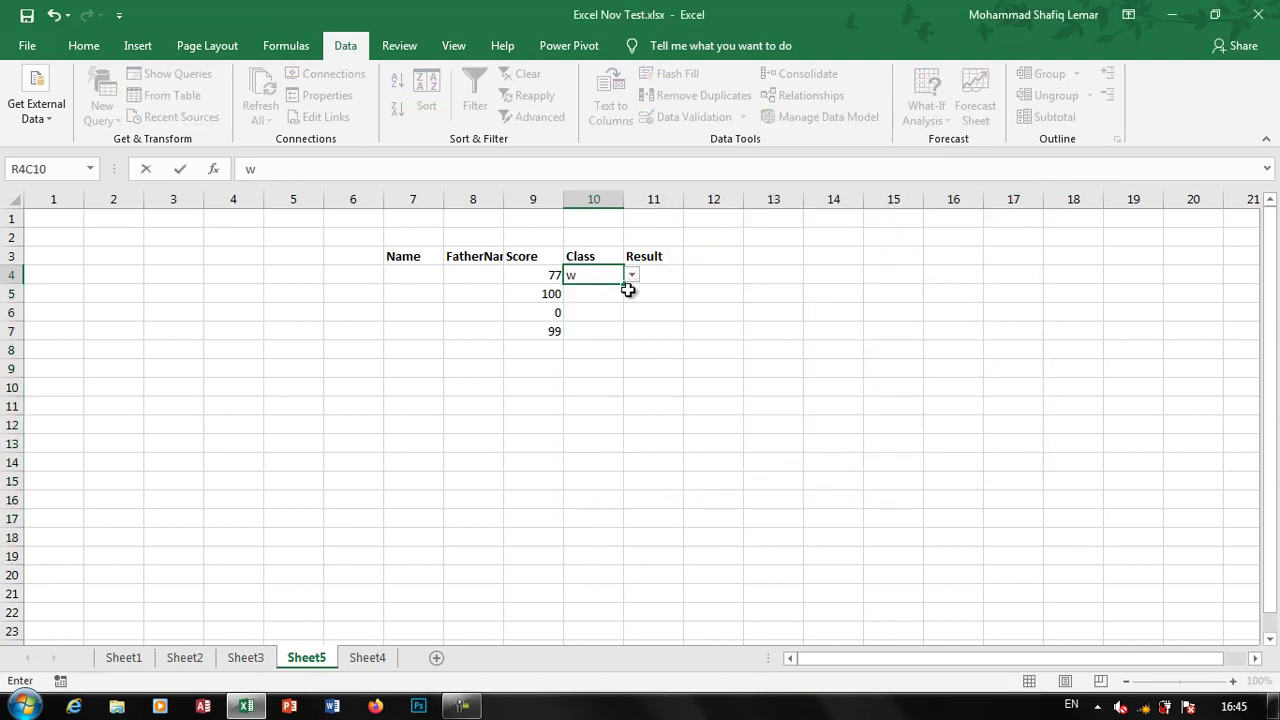
pyautogui.press('Return')
pyautogui.click(571, 404)
pyautogui.click(632, 277)
pyautogui.click(572, 405)
pyautogui.press('BackSpace')
# Pick Access, PPT and Word from the dropdown for the first three Class cells
pyautogui.click(632, 275)
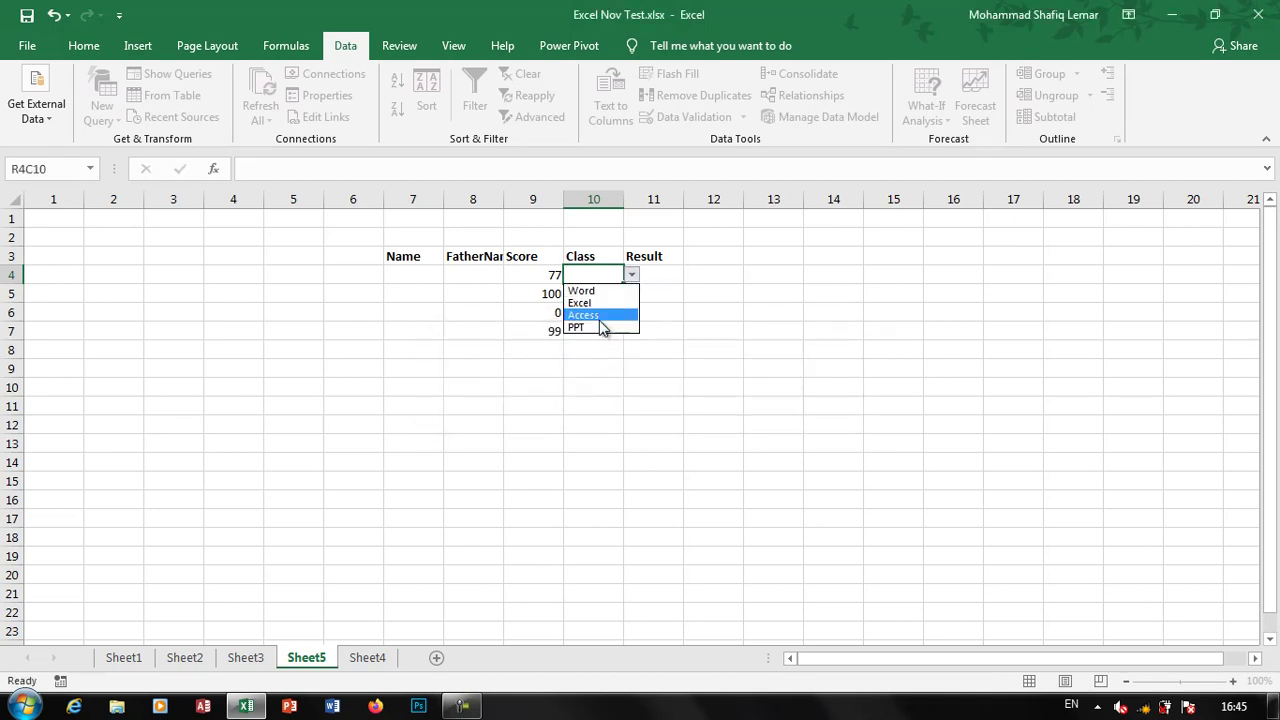
pyautogui.click(602, 311)
pyautogui.click(604, 299)
pyautogui.click(632, 293)
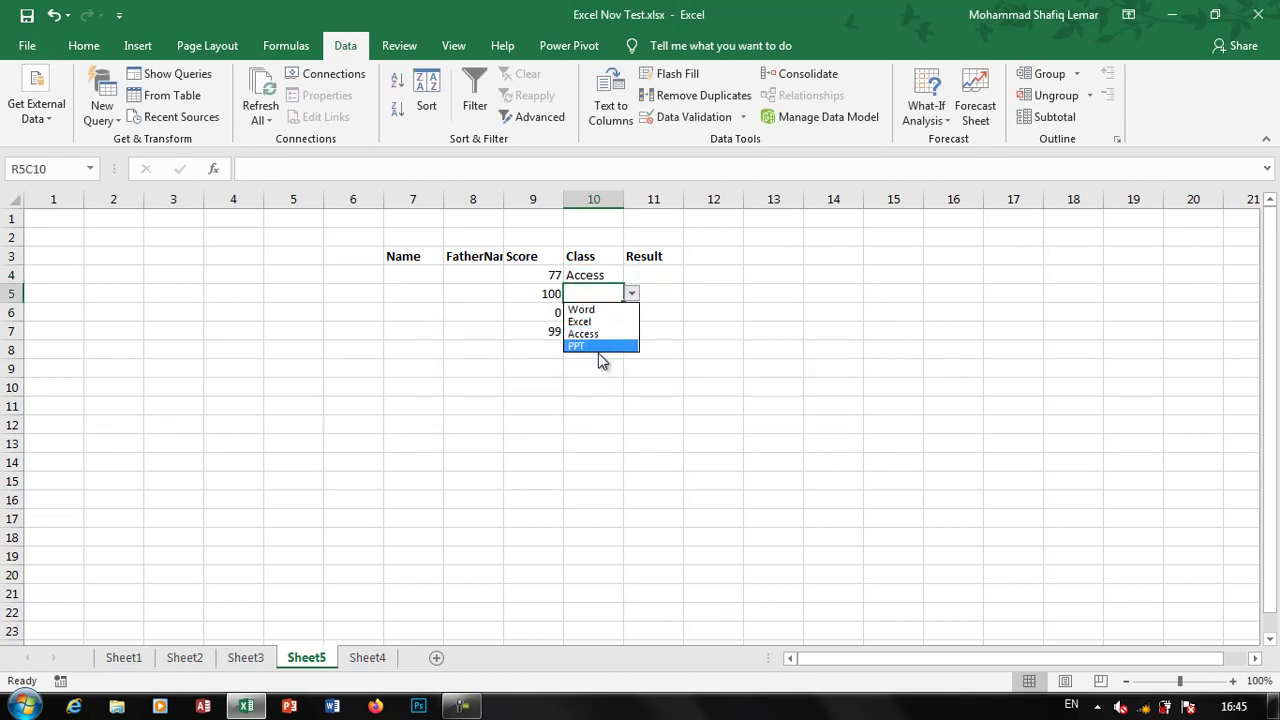
pyautogui.press('Escape')
pyautogui.click(632, 293)
pyautogui.click(591, 347)
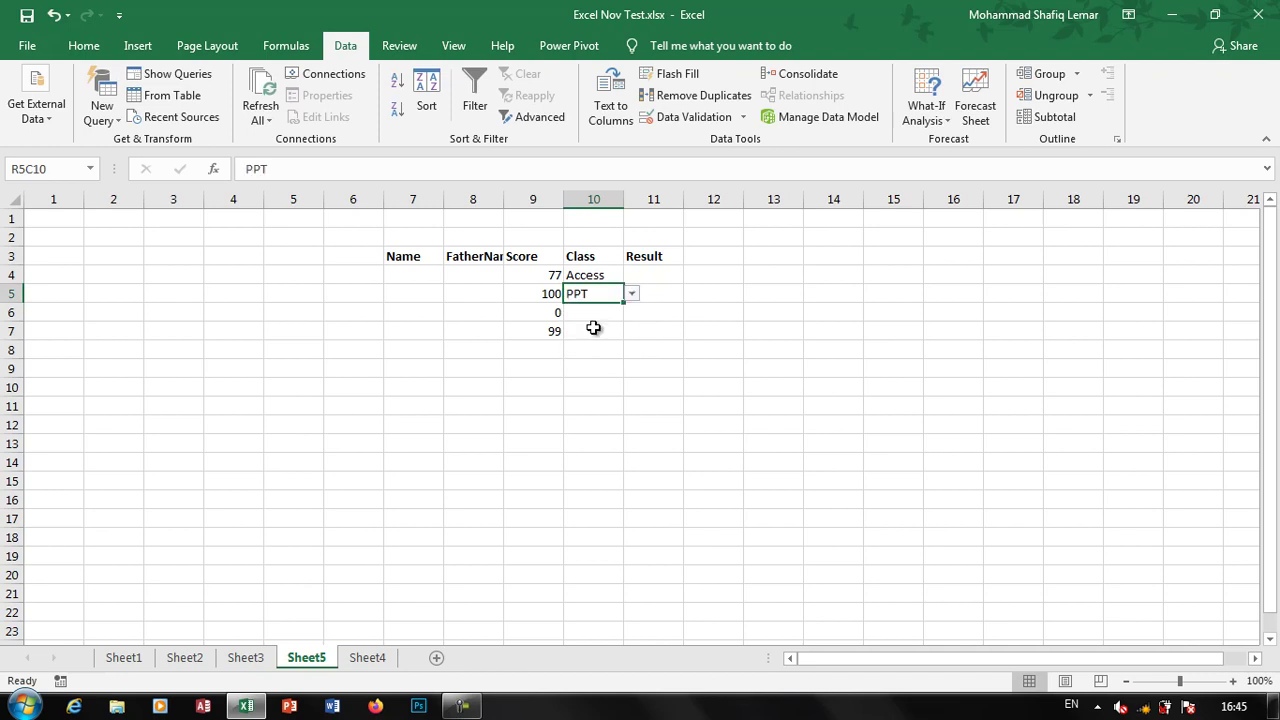
pyautogui.click(612, 313)
pyautogui.click(632, 312)
pyautogui.click(590, 327)
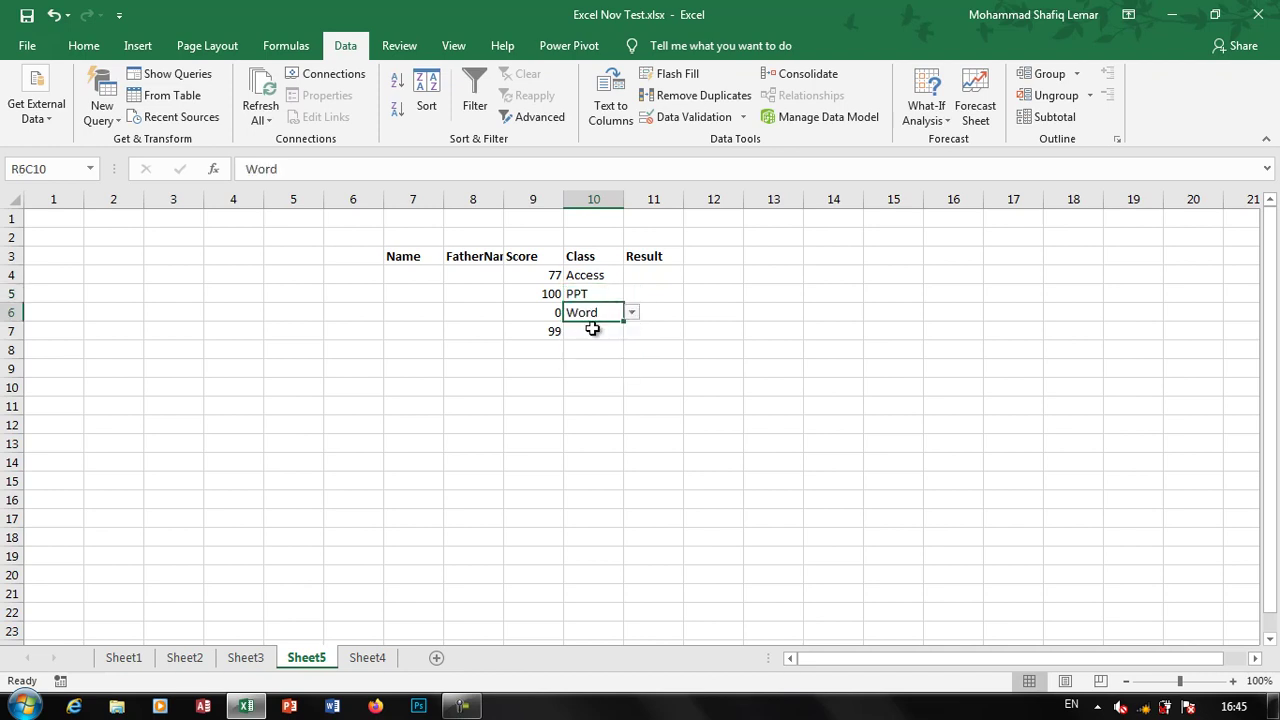
# Leave the fourth Class cell empty and select the Result cells in rows 4–16
pyautogui.click(591, 329)
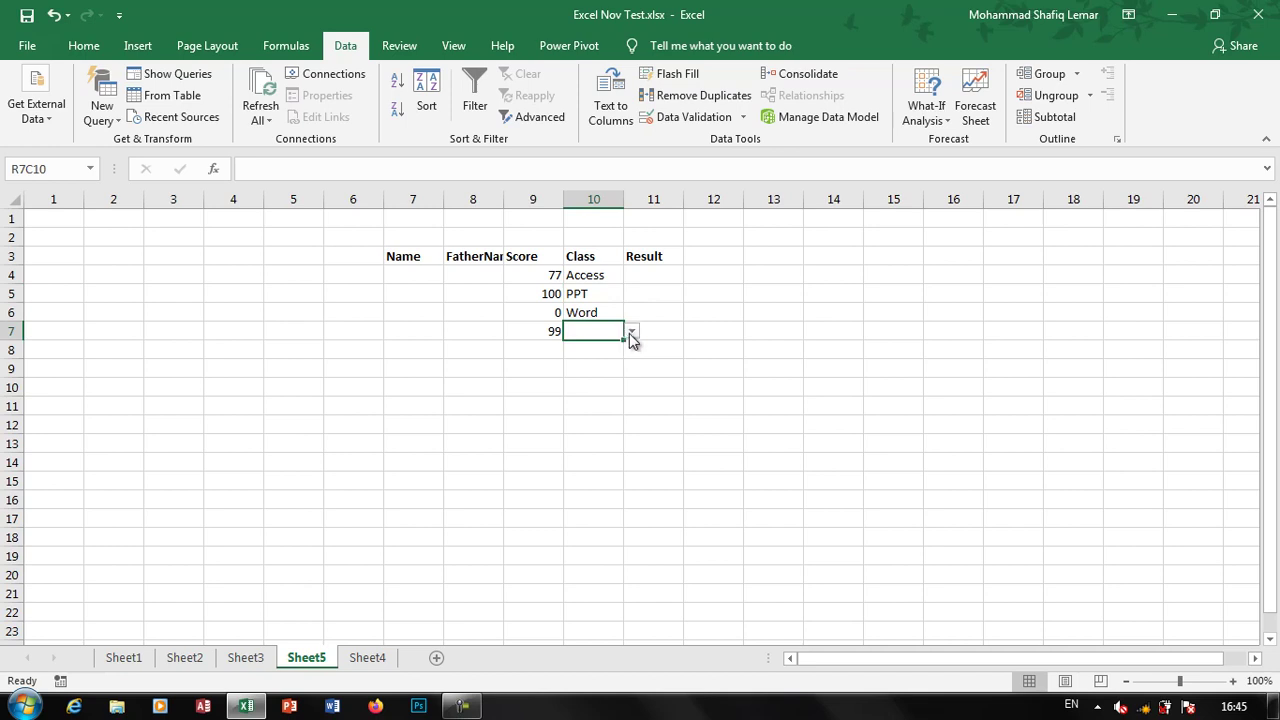
pyautogui.click(630, 333)
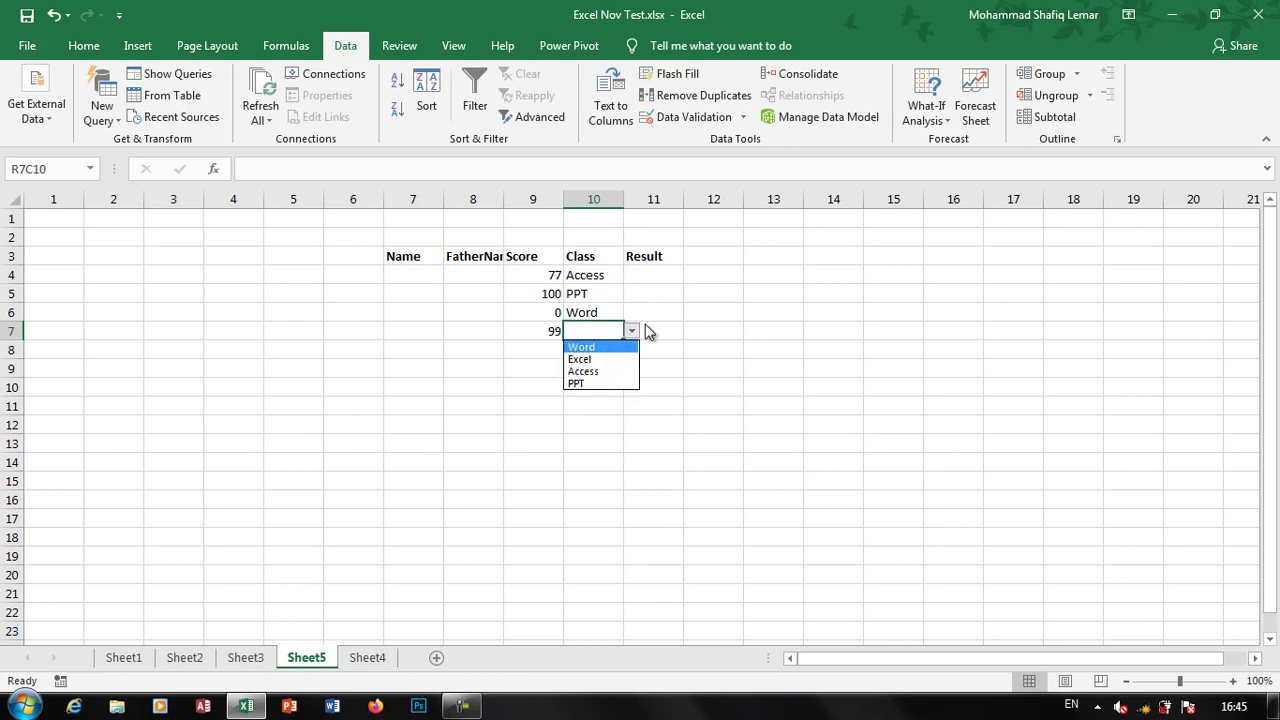
pyautogui.click(657, 280)
pyautogui.moveTo(655, 277); pyautogui.dragTo(655, 500)
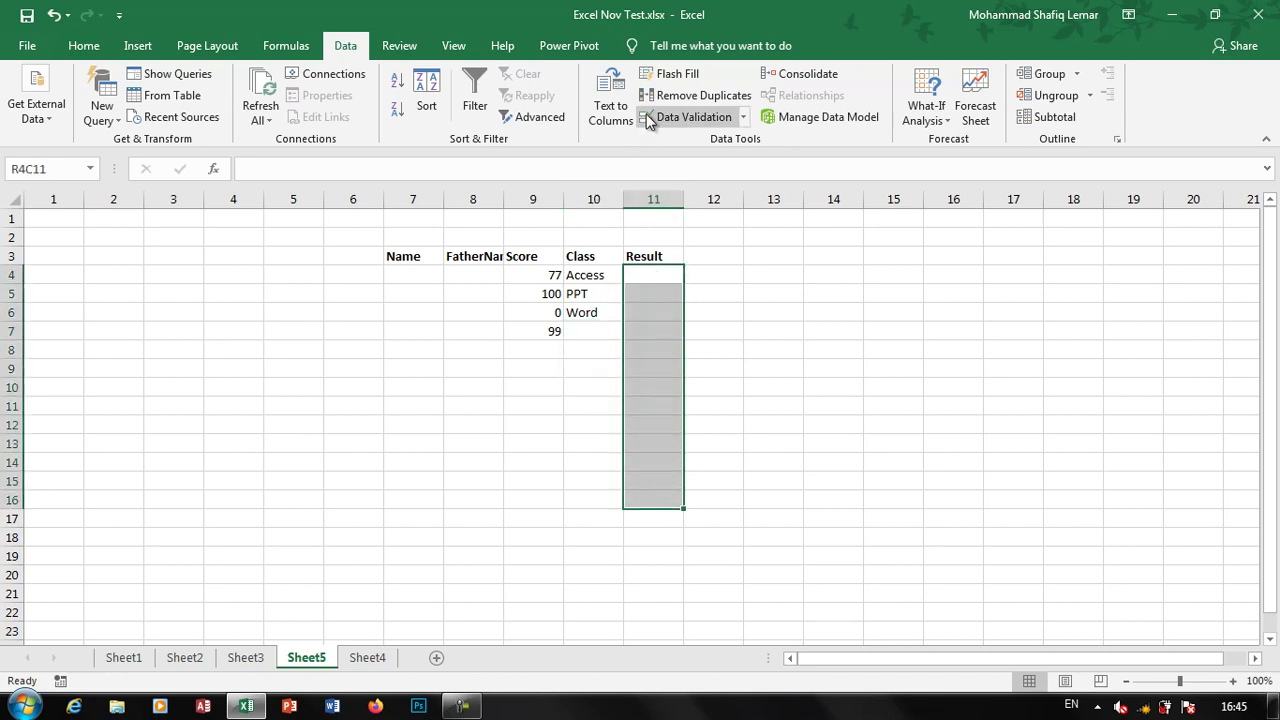
pyautogui.click(690, 117)
pyautogui.click(826, 286)
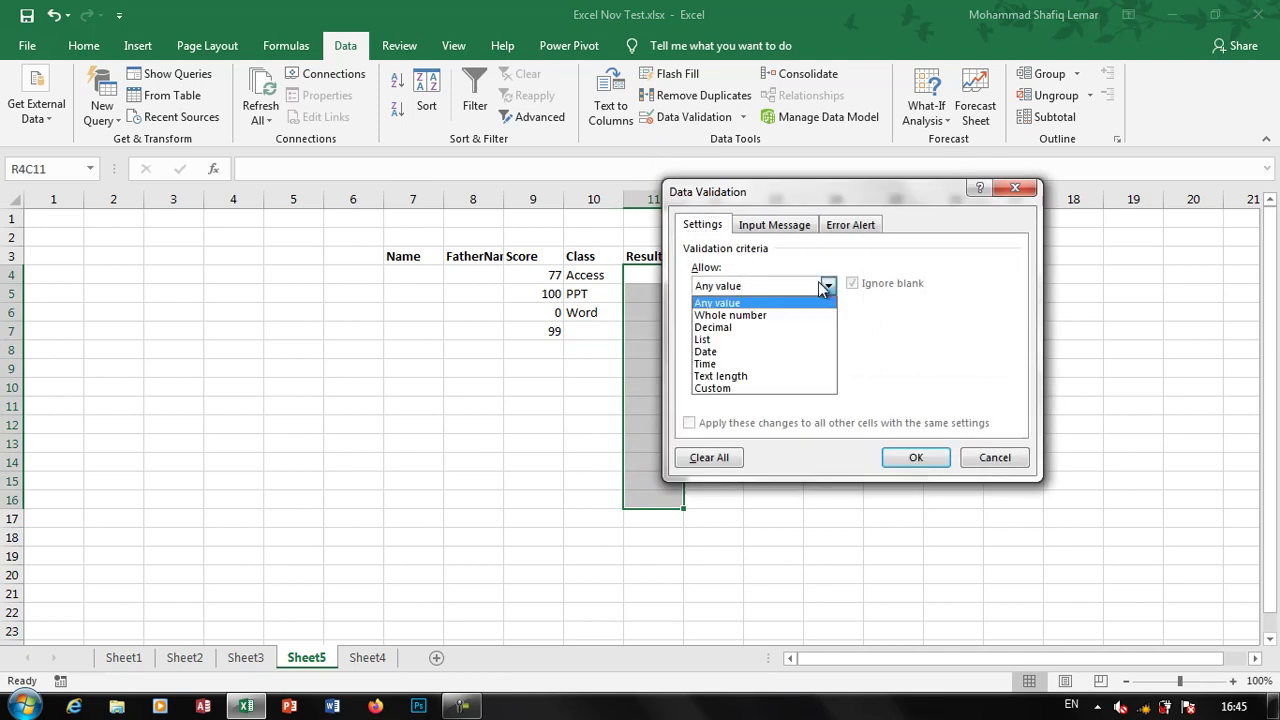
pyautogui.click(740, 352)
pyautogui.click(773, 326)
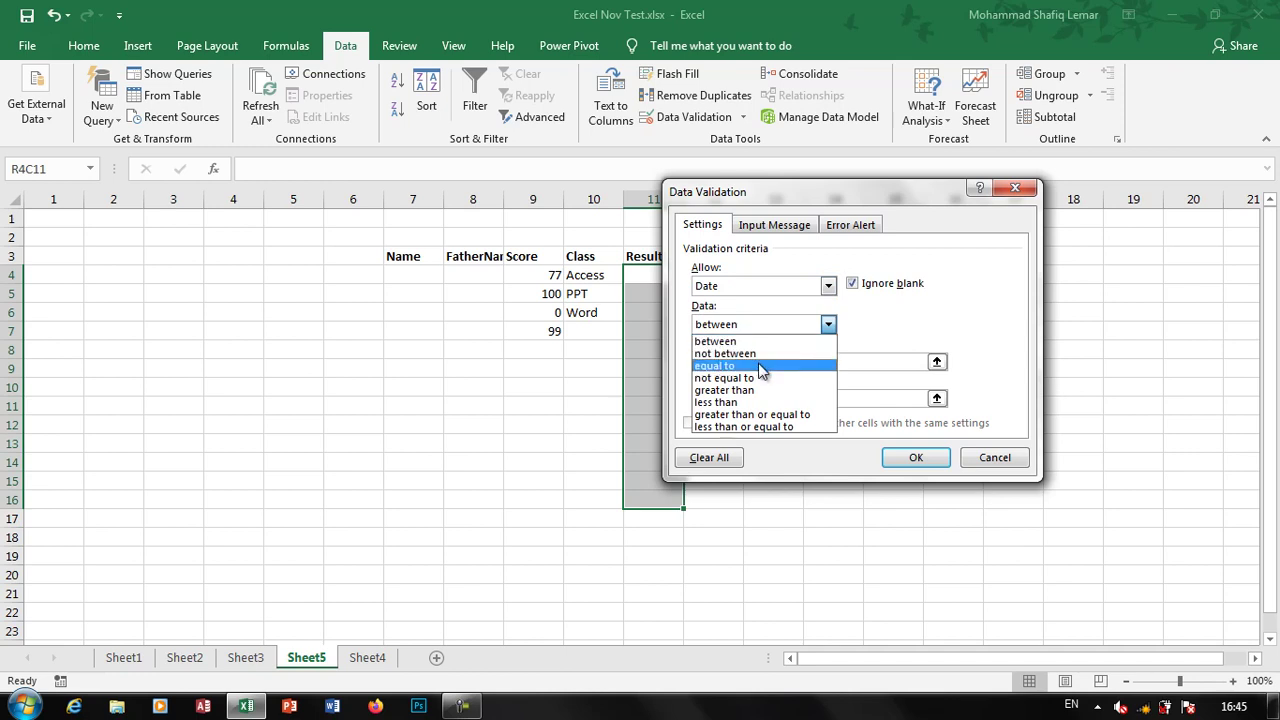
pyautogui.click(752, 284)
pyautogui.click(752, 284)
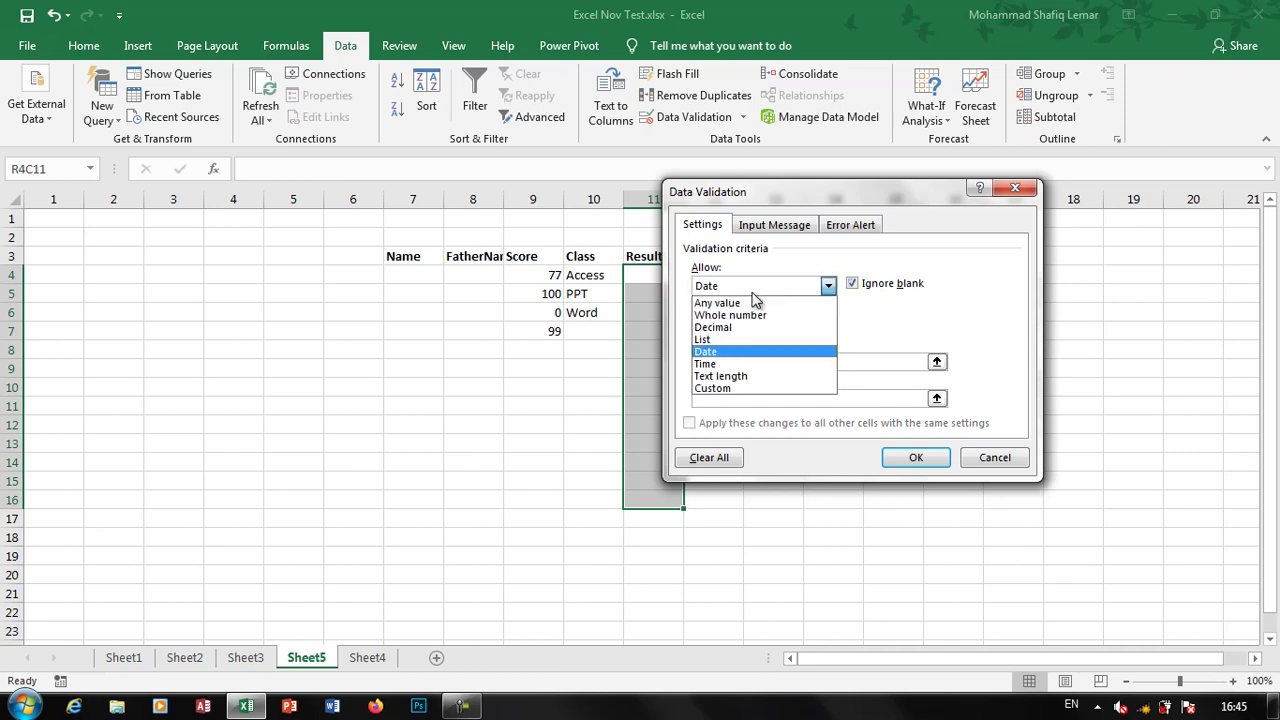
pyautogui.click(738, 376)
pyautogui.click(737, 362)
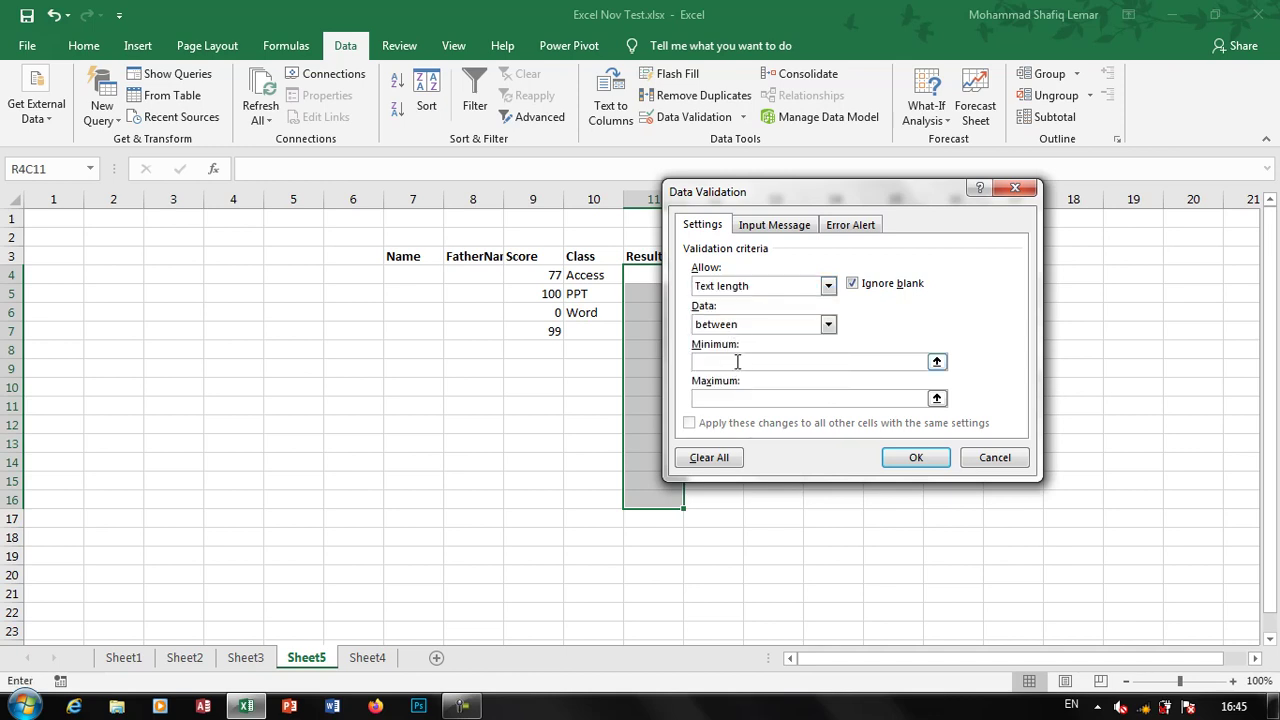
pyautogui.write('10')
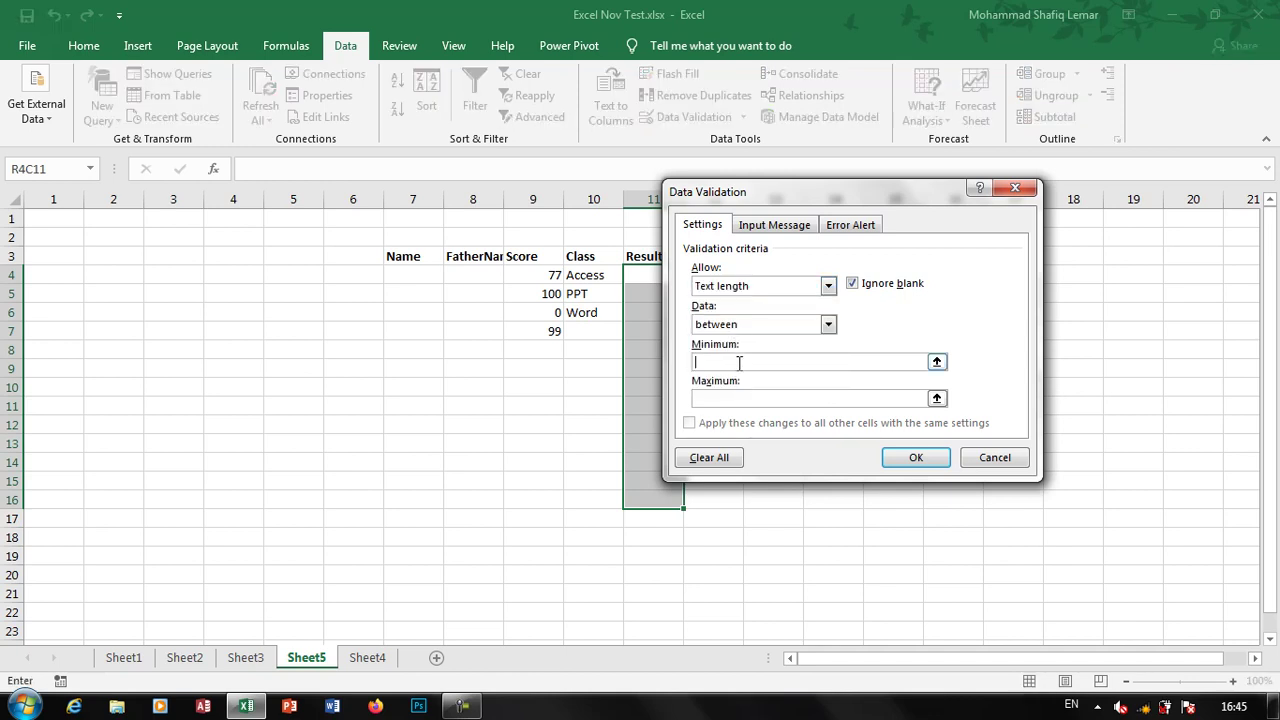
pyautogui.click(731, 399)
pyautogui.write('20')
pyautogui.click(761, 358)
pyautogui.click(760, 286)
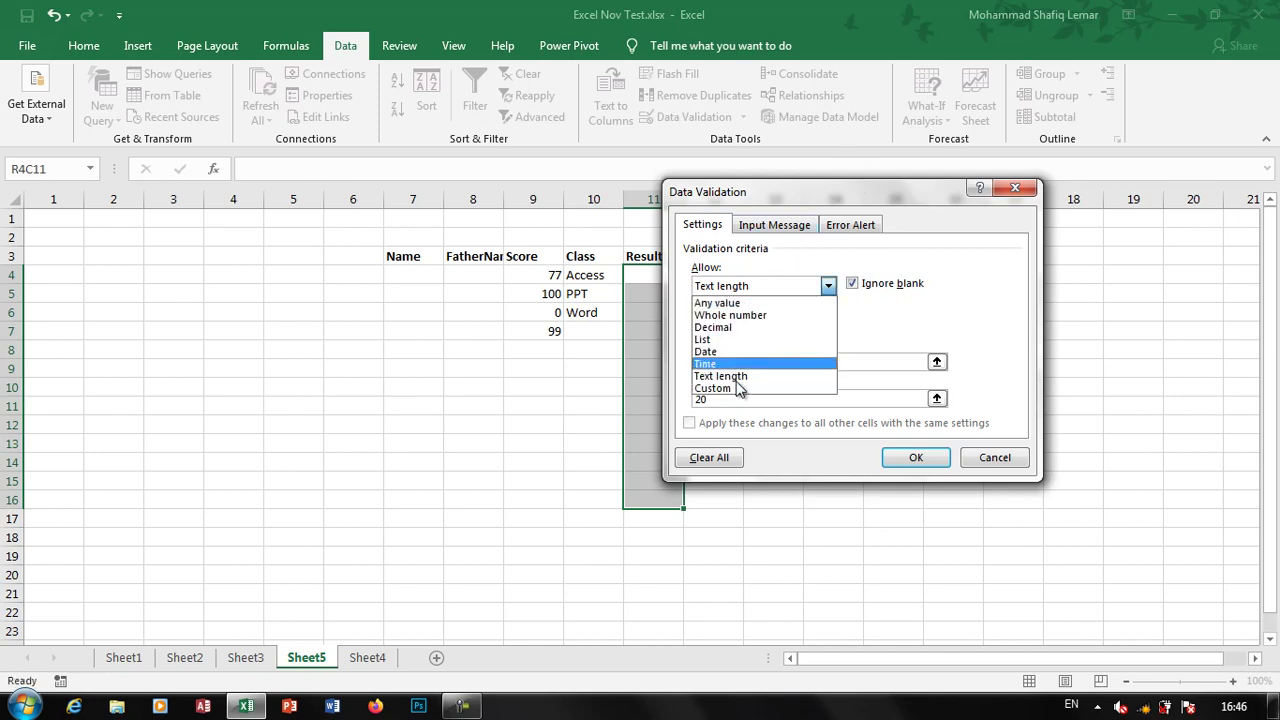
pyautogui.click(743, 316)
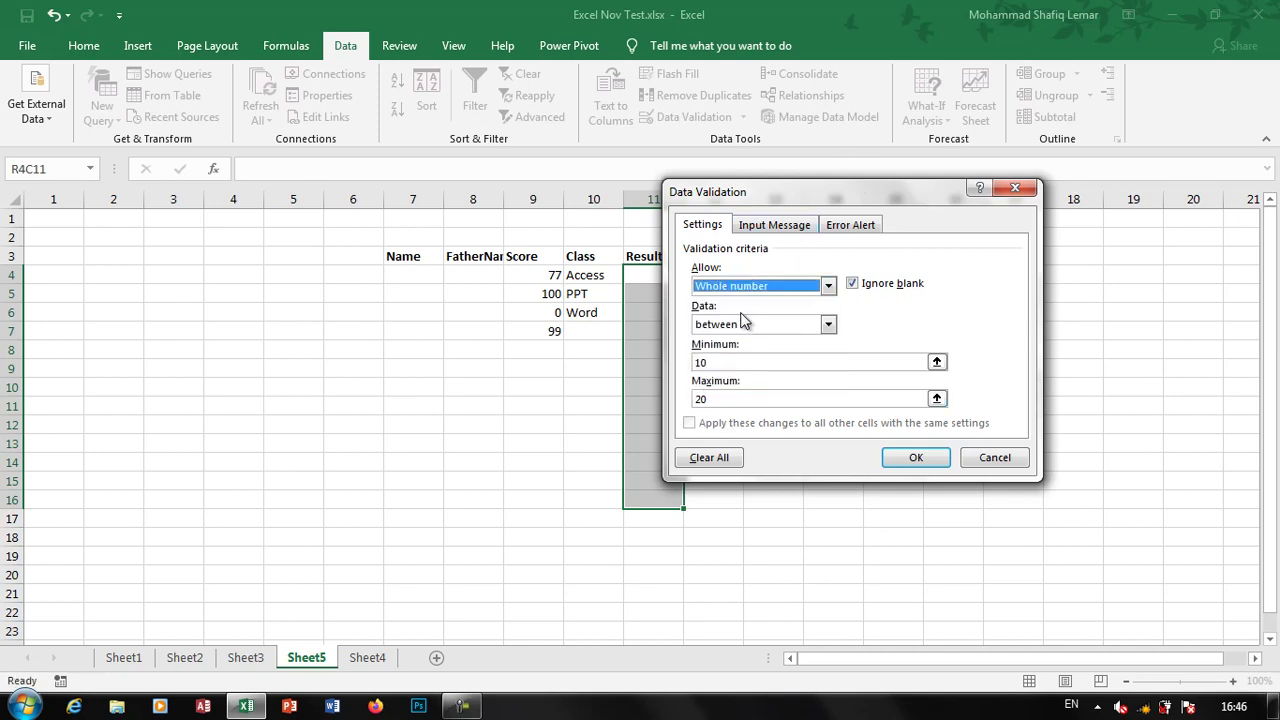
pyautogui.click(750, 286)
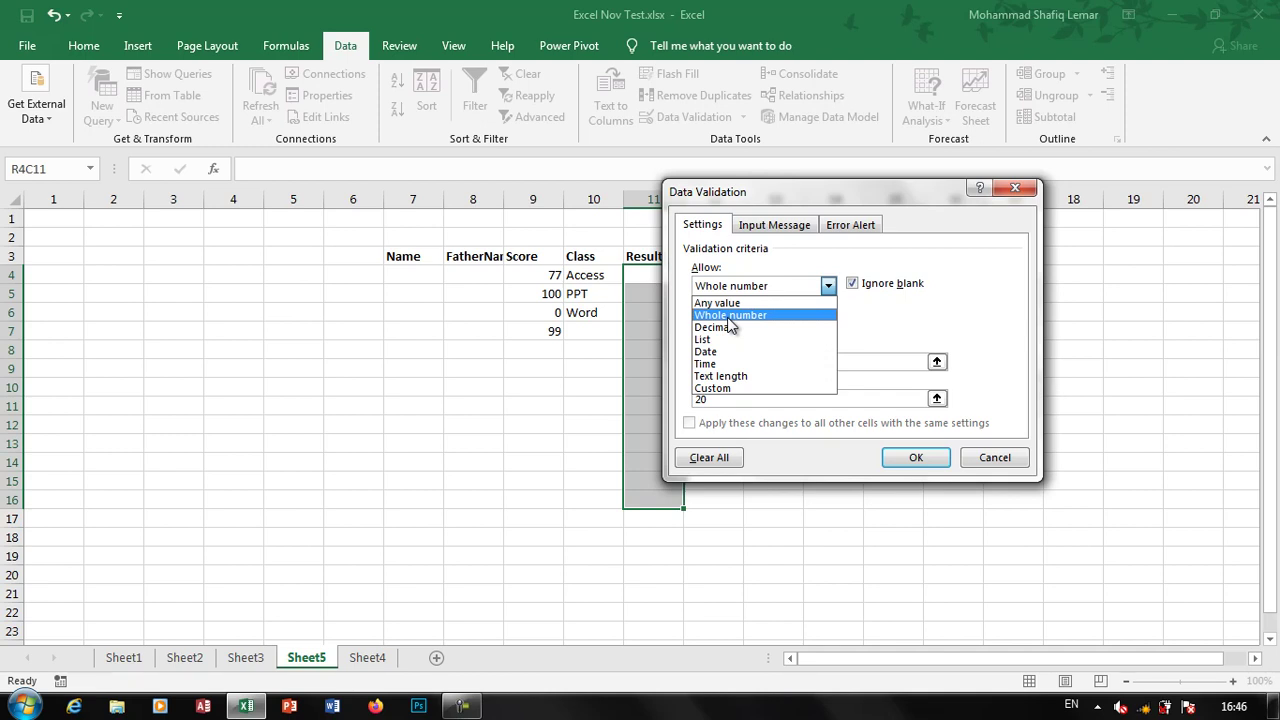
pyautogui.click(993, 457)
pyautogui.click(639, 297)
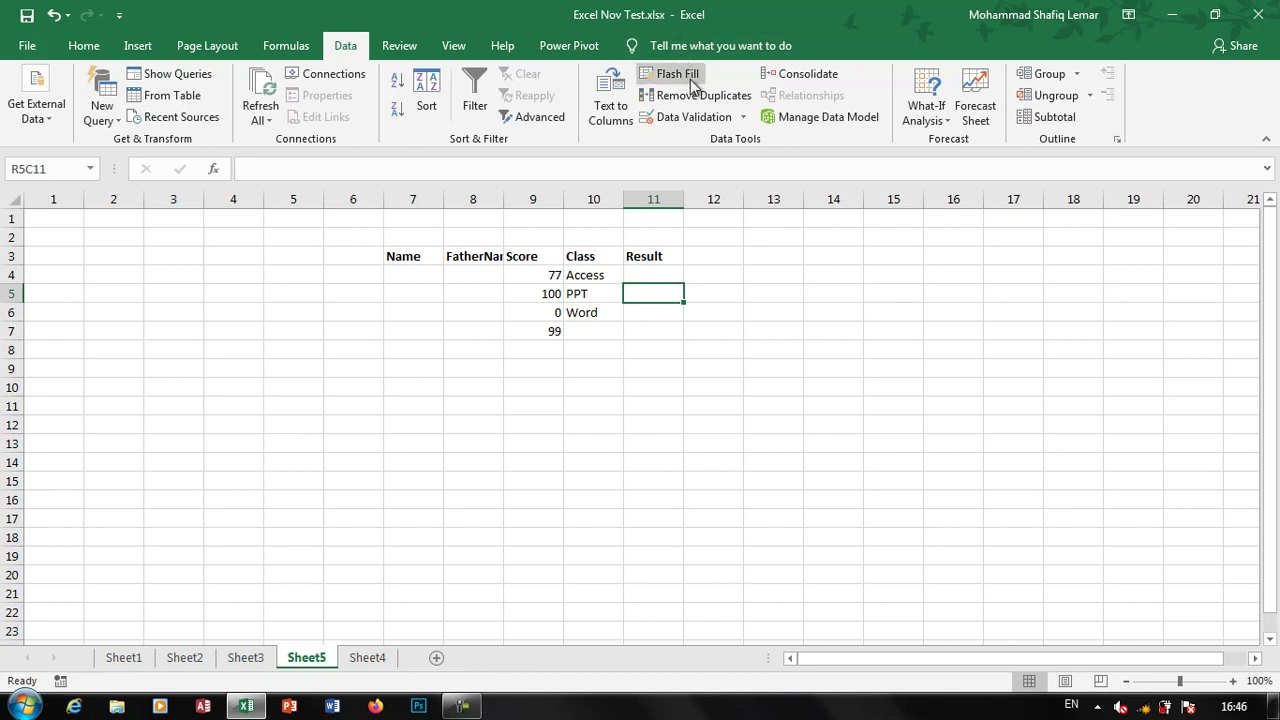
# Reopen Data Validation for a Result cell and review its Input Message and Stop-style Error Alert settings
pyautogui.click(688, 117)
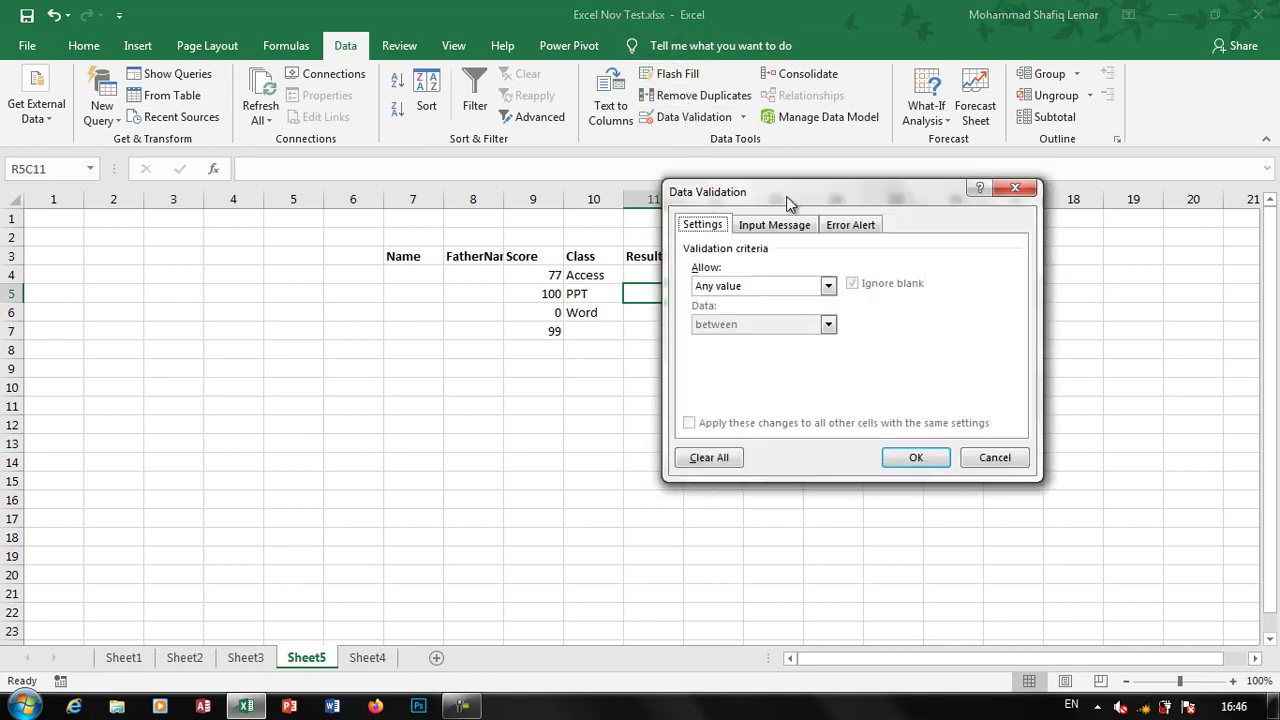
pyautogui.click(789, 226)
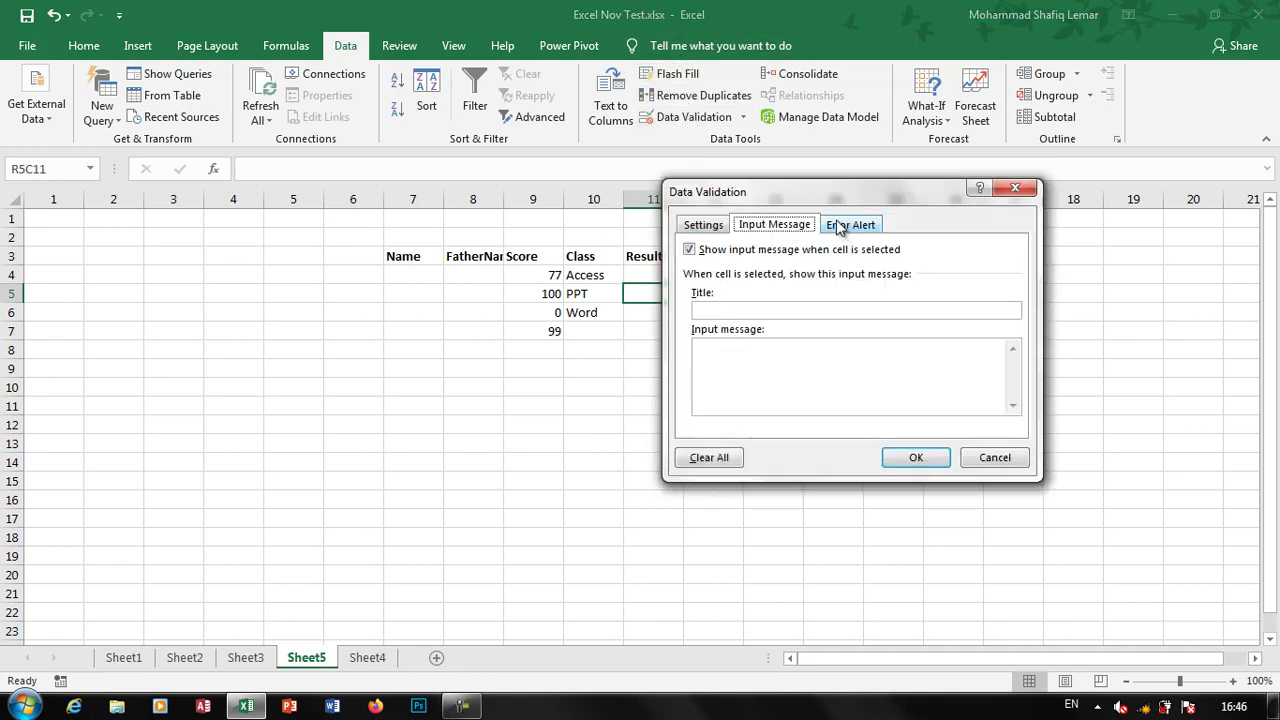
pyautogui.click(840, 226)
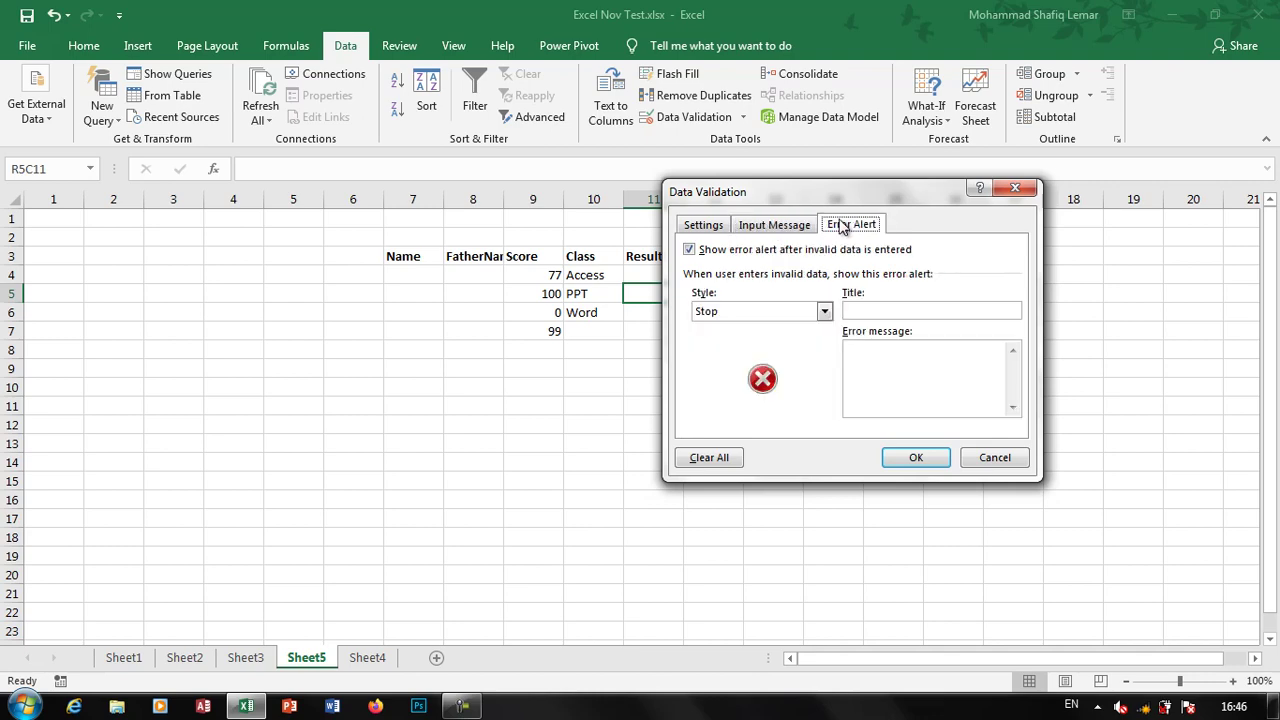